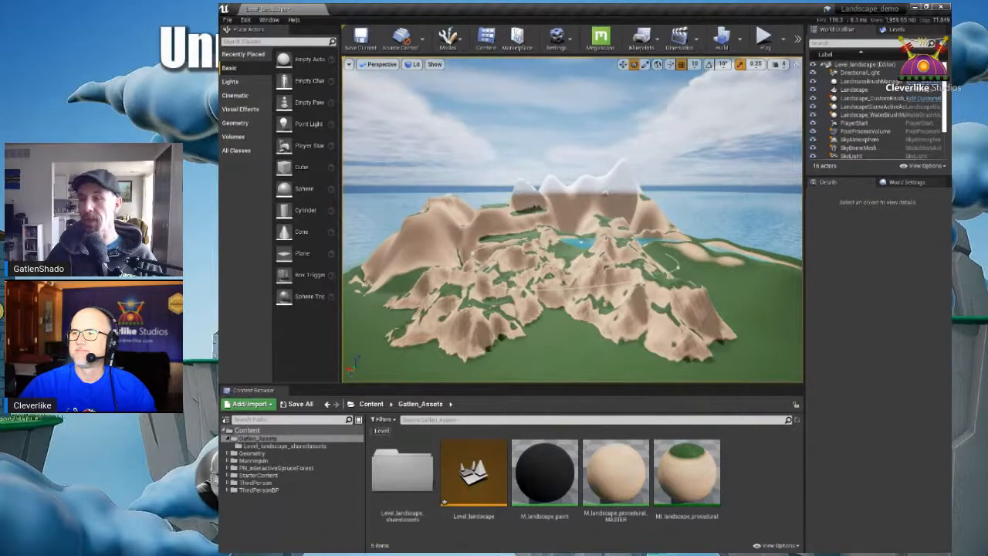
Step: Switch to the browser and examine the Unreal Marketplace page for the temperate Vegetation: Spruce Forest asset pack
key(alt+Tab)
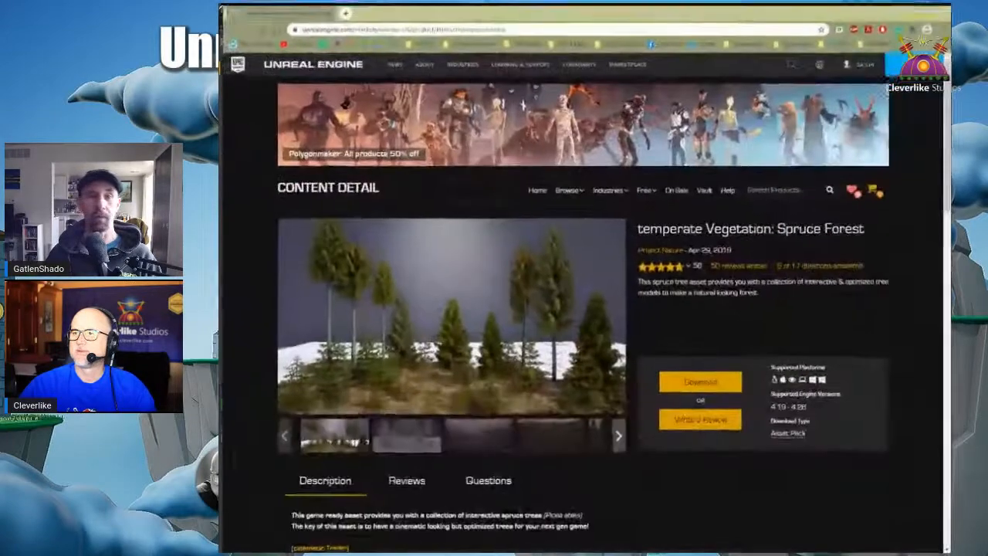
click(543, 26)
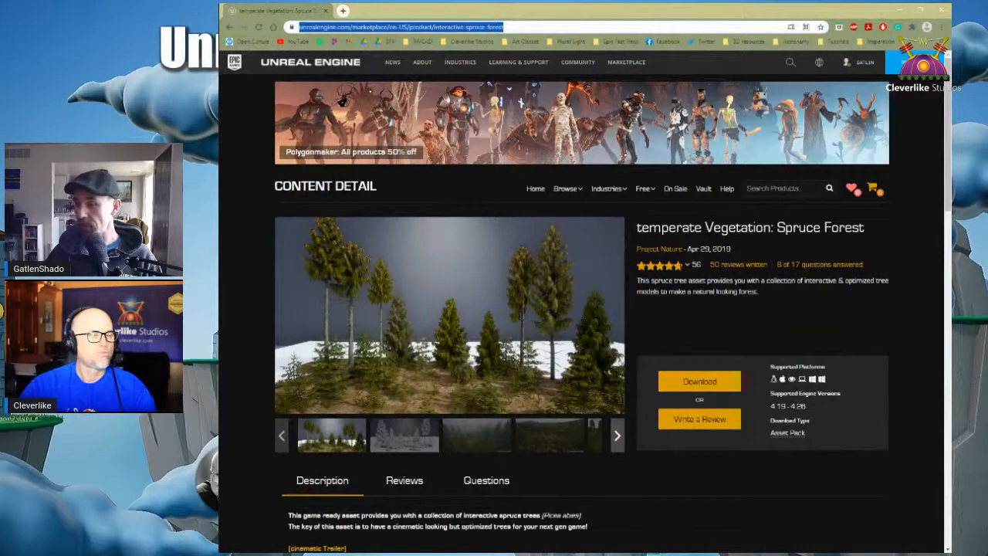
key(alt+Tab)
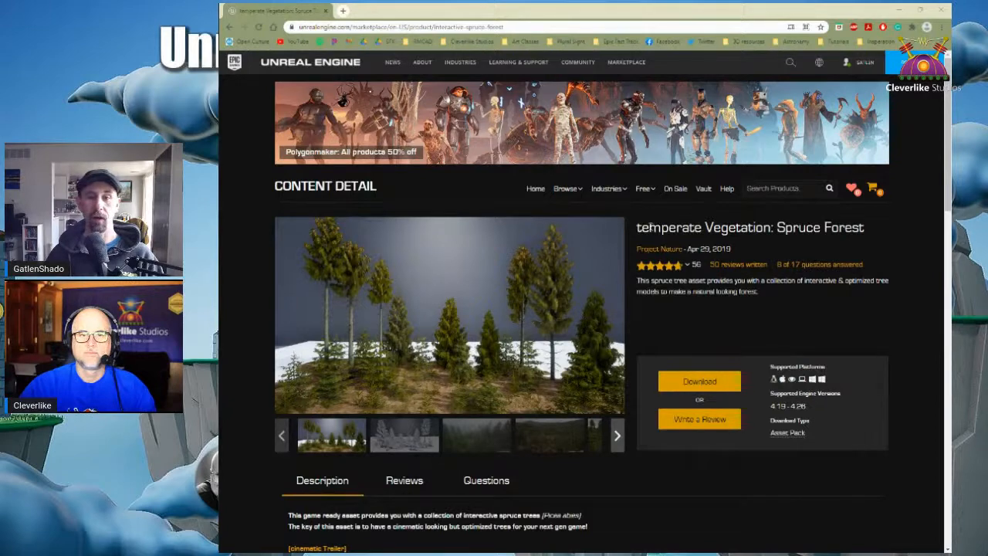
drag(639, 227, 833, 227)
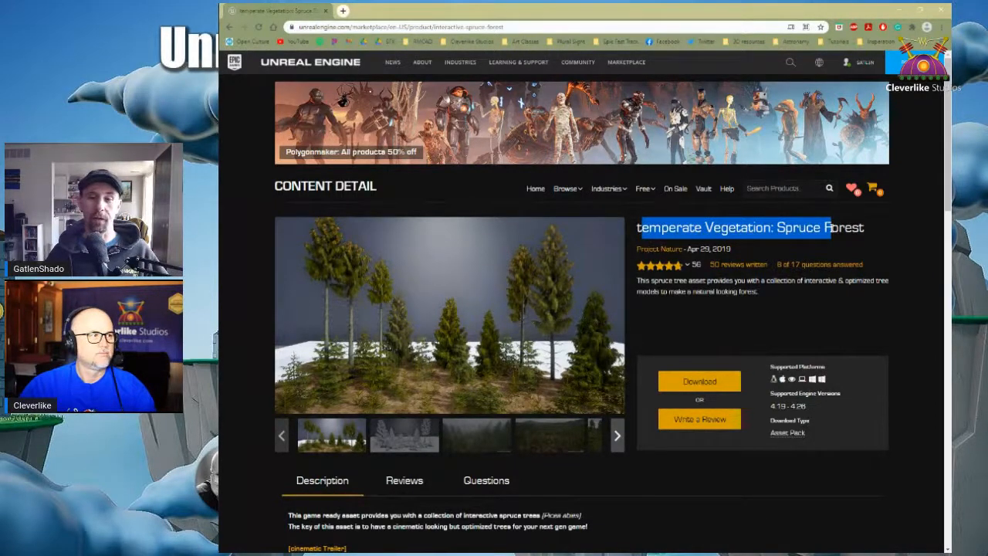
click(830, 227)
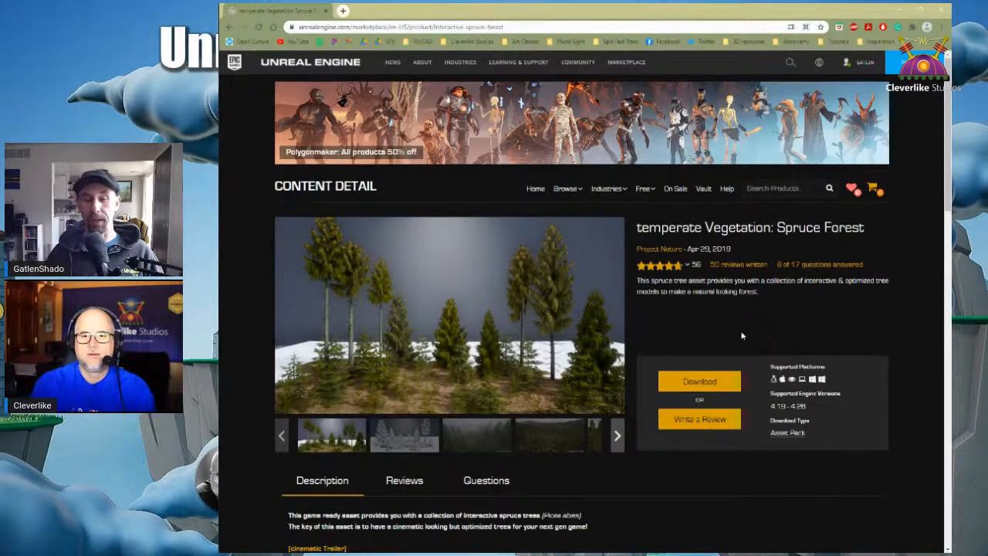
Step: Return to the Unreal Editor and look through the subfolders of the PN_interactiveSpruceForest asset folder
click(901, 12)
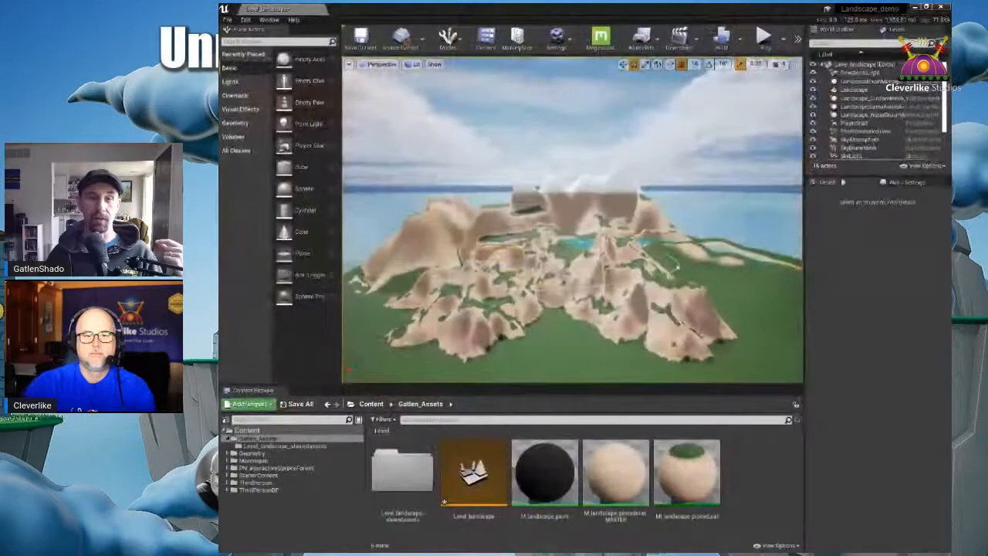
click(285, 468)
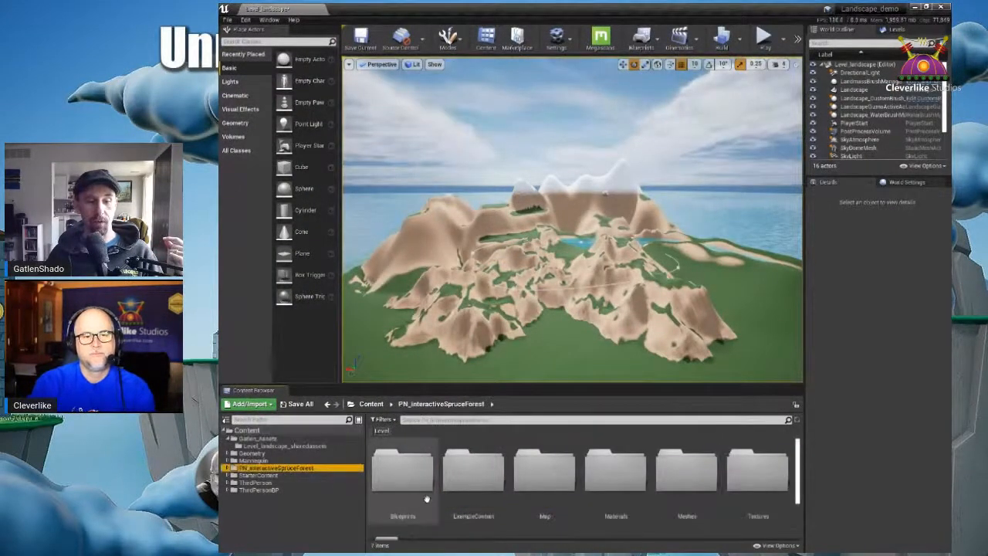
scroll(417, 471, down, 1)
click(424, 461)
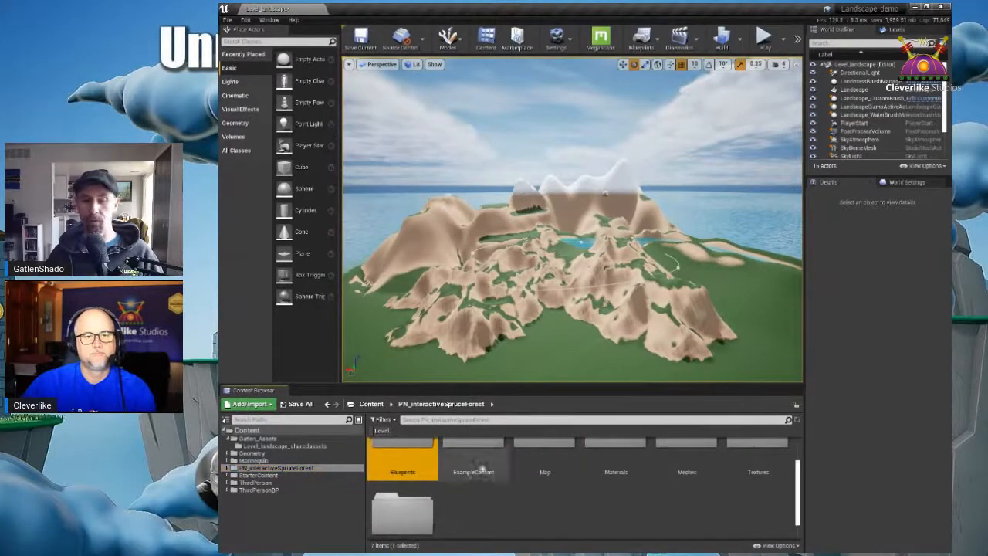
scroll(501, 515, up, 1)
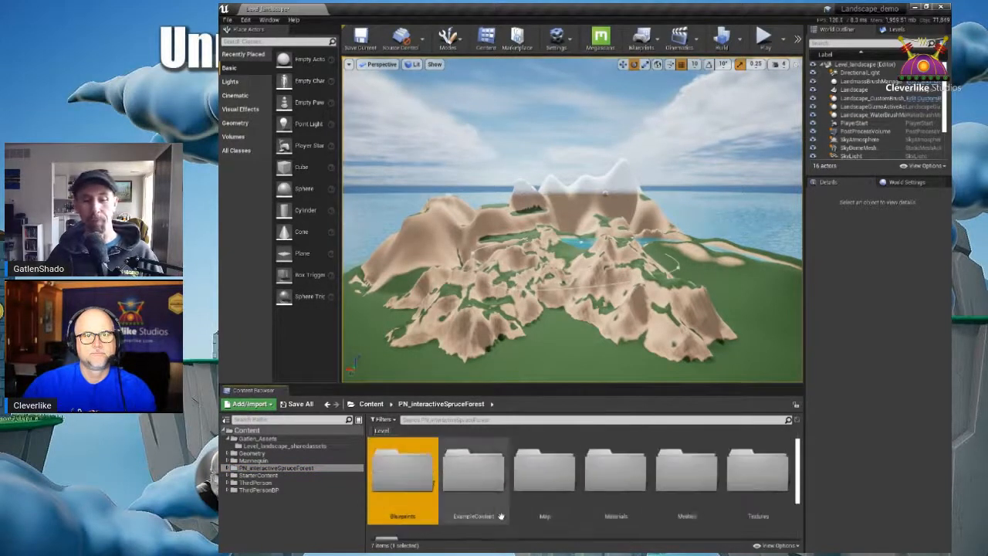
Step: Switch to ZBrush and place an editable PolyMesh3D star on the canvas with the floor grid shown
click(916, 9)
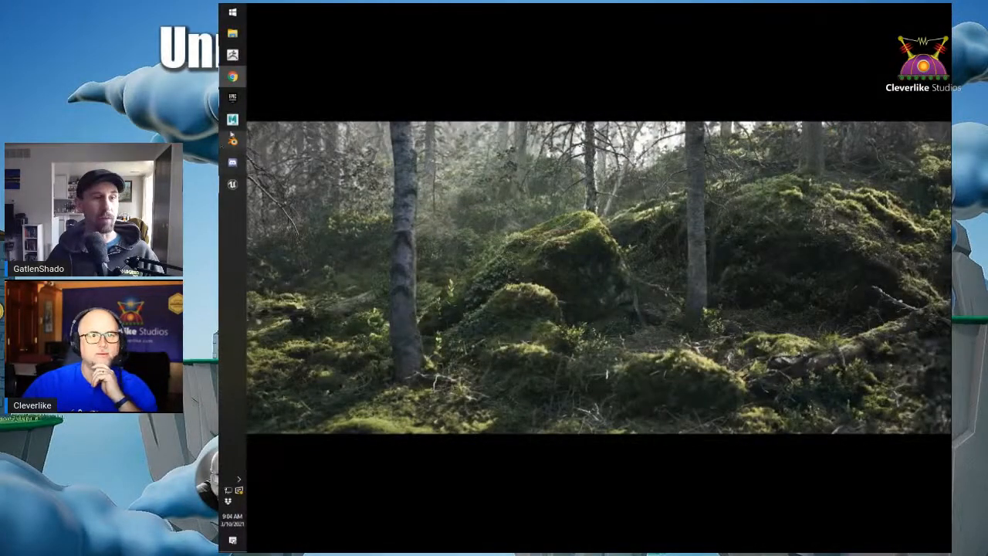
click(233, 58)
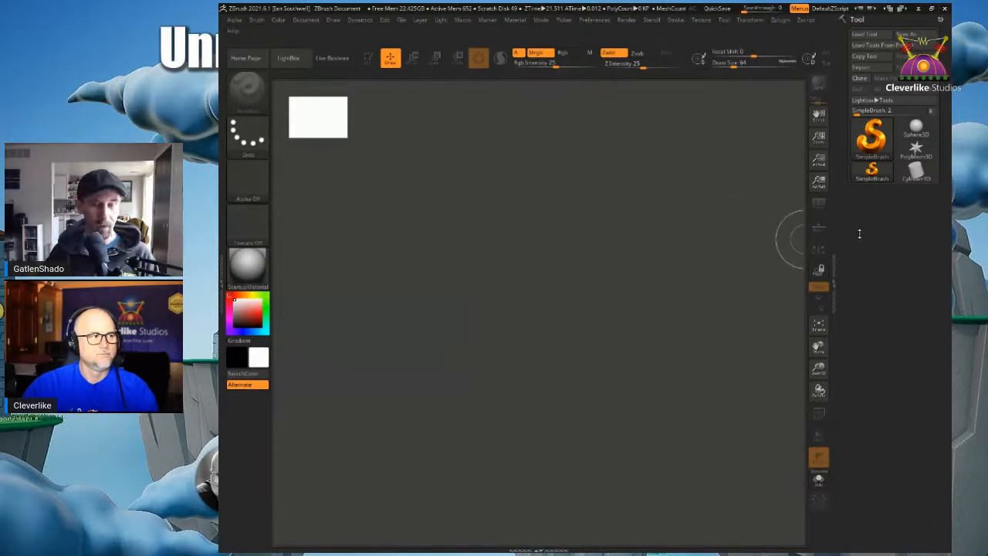
mouse_move(919, 156)
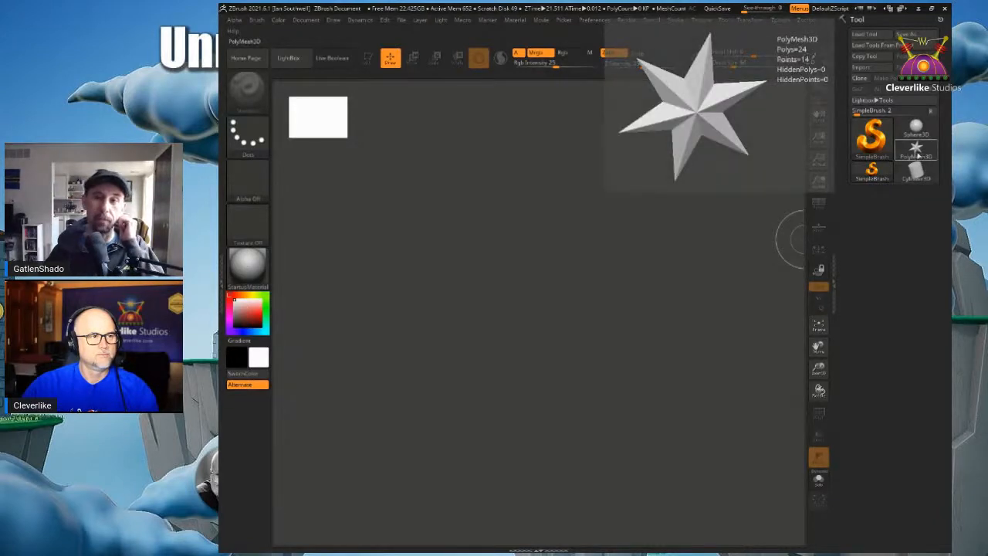
click(918, 155)
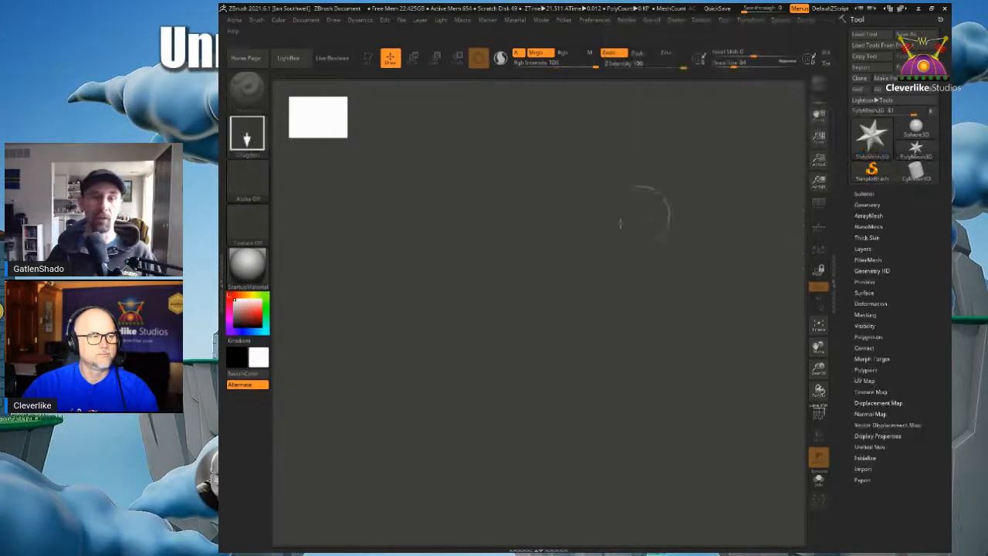
drag(558, 292, 644, 419)
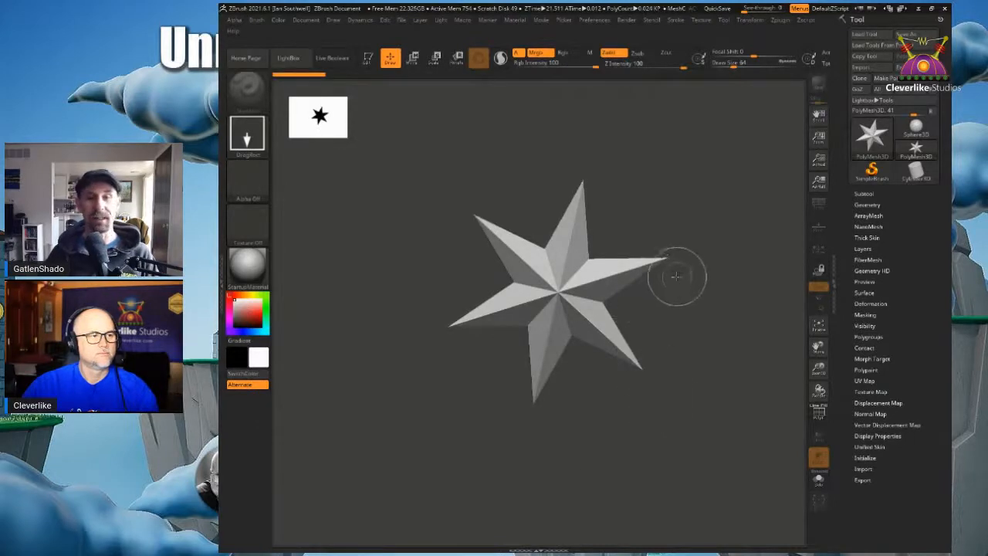
key(t)
mouse_move(688, 327)
mouse_down()
mouse_move(702, 328)
mouse_move(685, 323)
mouse_move(690, 311)
mouse_move(673, 327)
mouse_move(668, 314)
mouse_move(649, 319)
mouse_up()
click(820, 228)
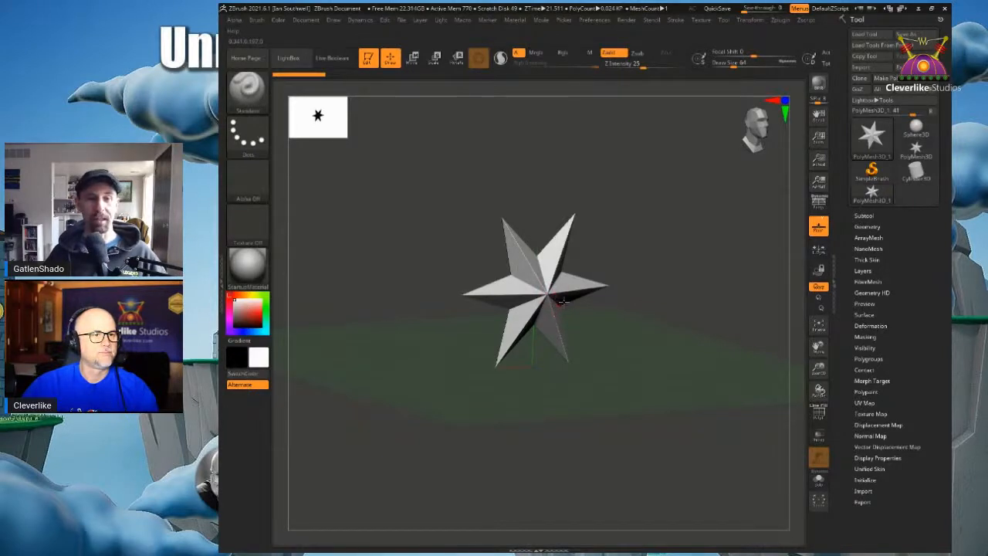
Step: Replace the star with a Cylinder 3D primitive through the gizmo and display its polyframe
click(412, 58)
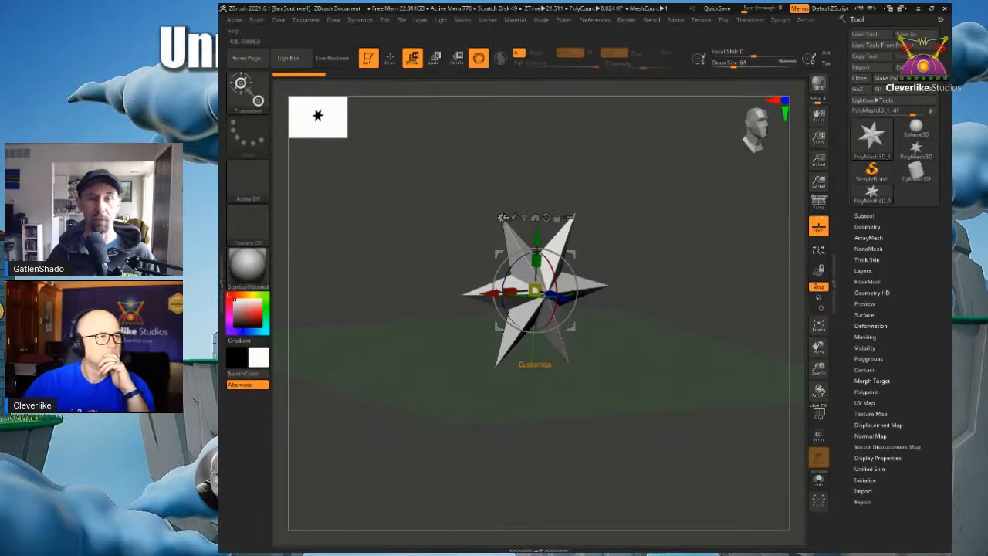
click(503, 217)
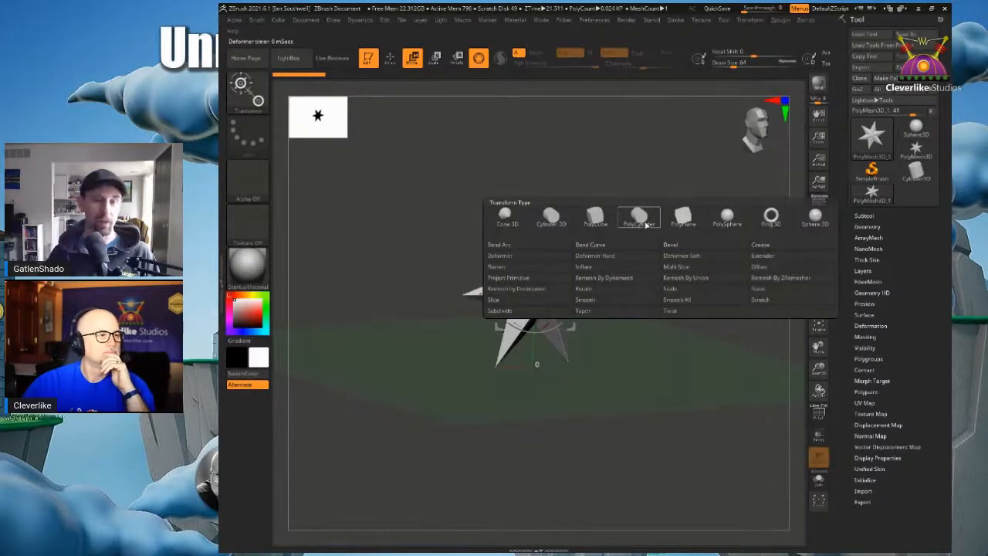
click(550, 218)
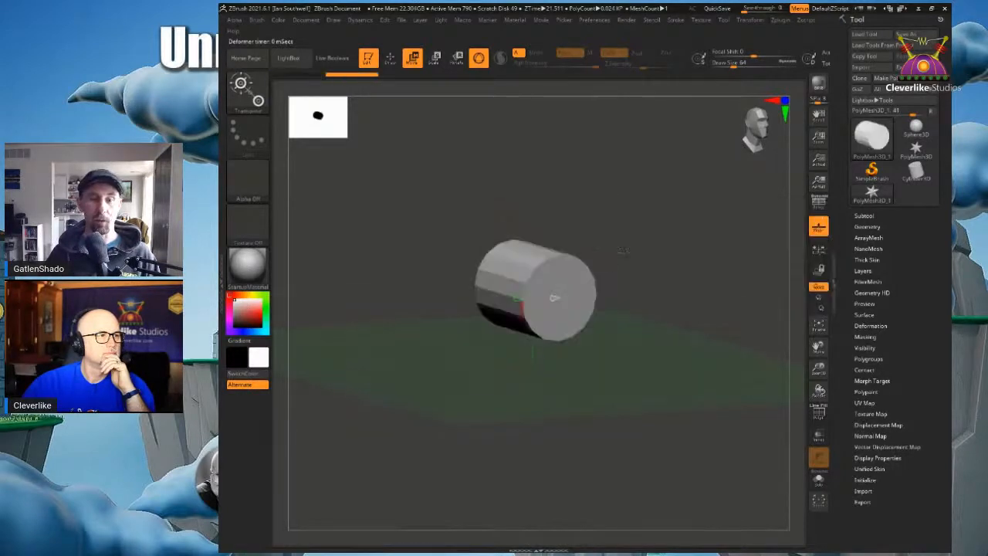
drag(623, 250, 630, 269)
click(818, 418)
Step: Rotate the cylinder with the gizmo so that it stands upright on the floor grid
alt+drag(642, 344, 644, 291)
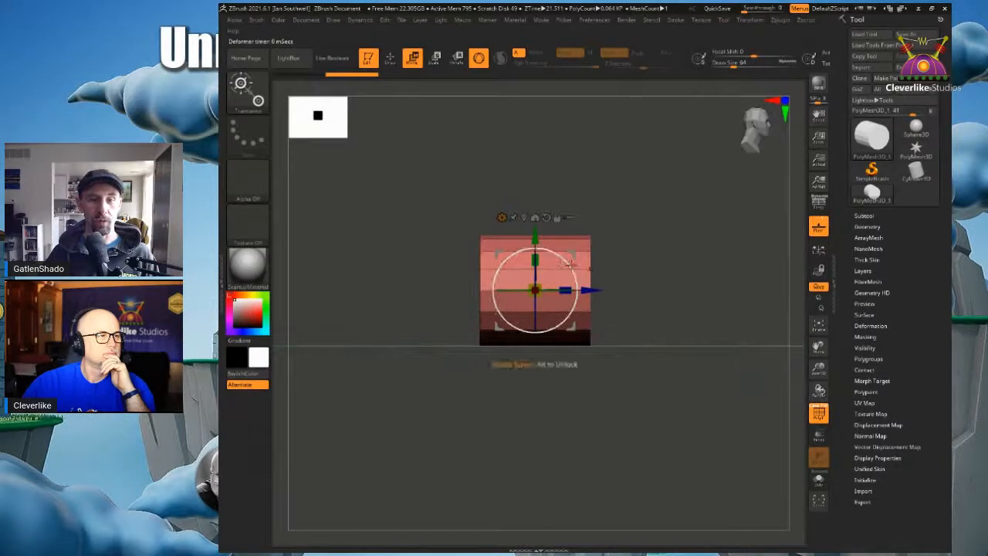
drag(569, 265, 629, 275)
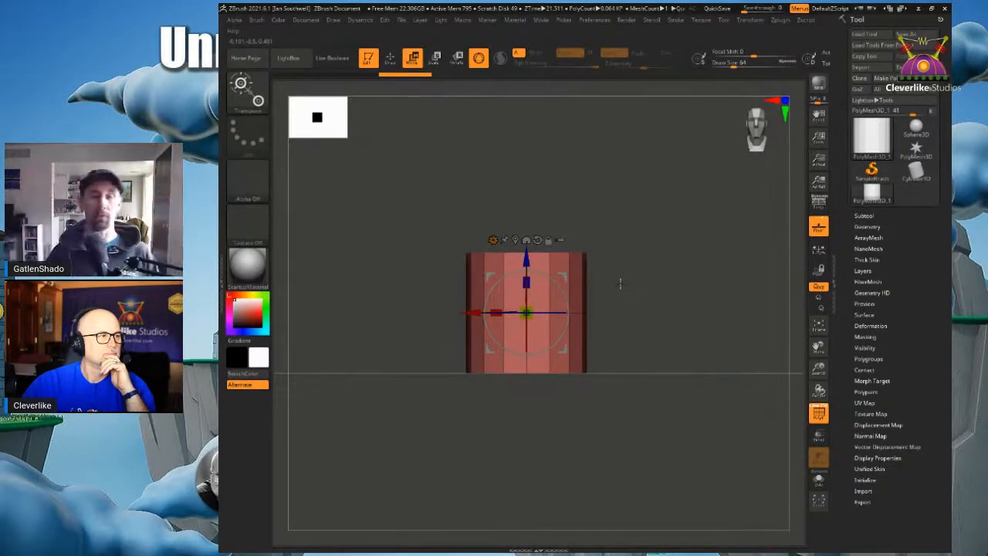
alt+drag(435, 265, 583, 284)
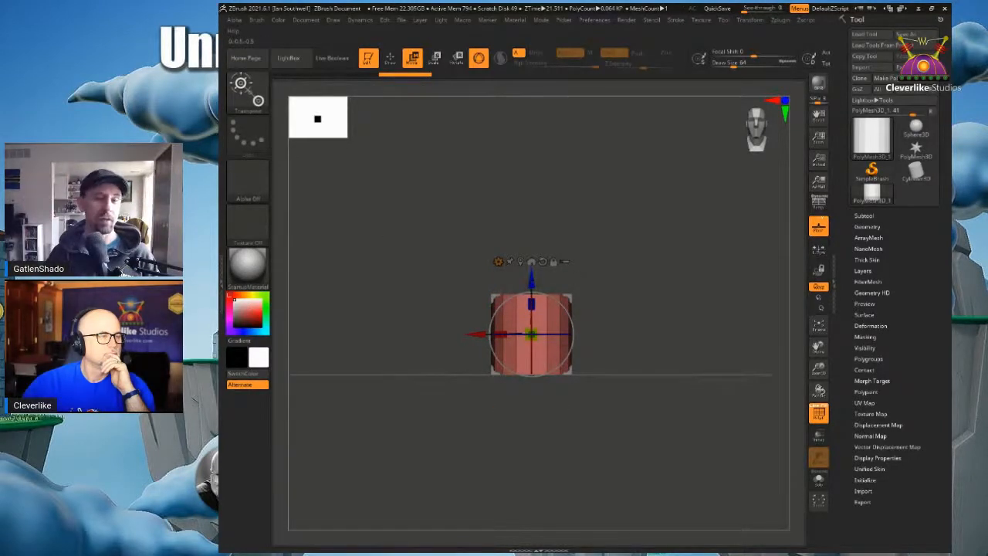
Step: Mask part of the cylinder and extrude an extra ring along its axis, leaving only the upper part unmasked
ctrl+drag(690, 222, 417, 305)
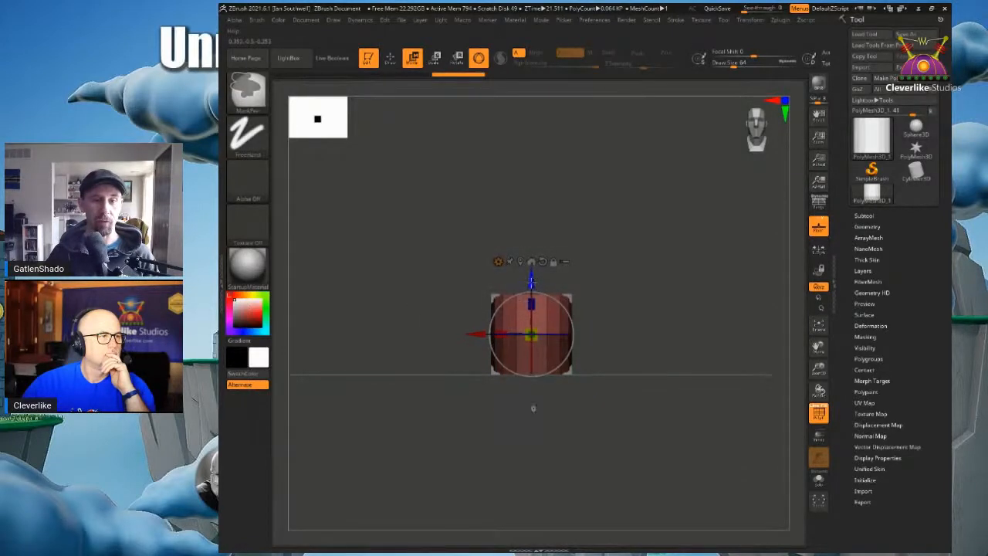
mouse_move(531, 276)
mouse_down()
mouse_move(531, 238)
mouse_move(532, 269)
mouse_up()
mouse_move(587, 284)
ctrl+right_down()
mouse_move(590, 313)
mouse_move(638, 306)
ctrl+right_up()
ctrl+drag(656, 256, 718, 401)
ctrl+drag(702, 261, 424, 372)
mouse_move(588, 319)
ctrl+right_down()
mouse_move(606, 363)
mouse_move(623, 338)
ctrl+right_up()
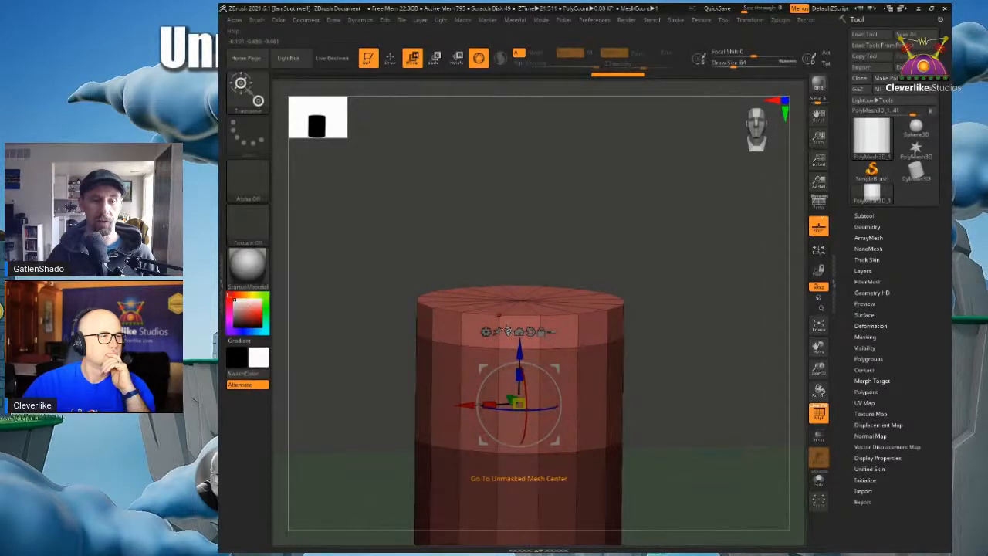
Step: Center the gizmo on the unmasked top, scale it outward into a flare and reduce the segment's height
click(508, 330)
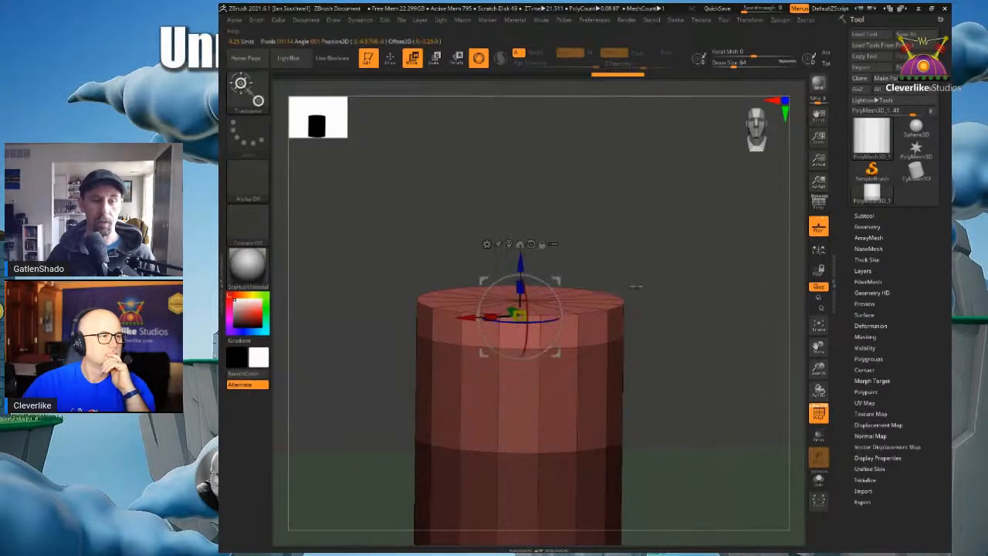
drag(527, 316, 558, 323)
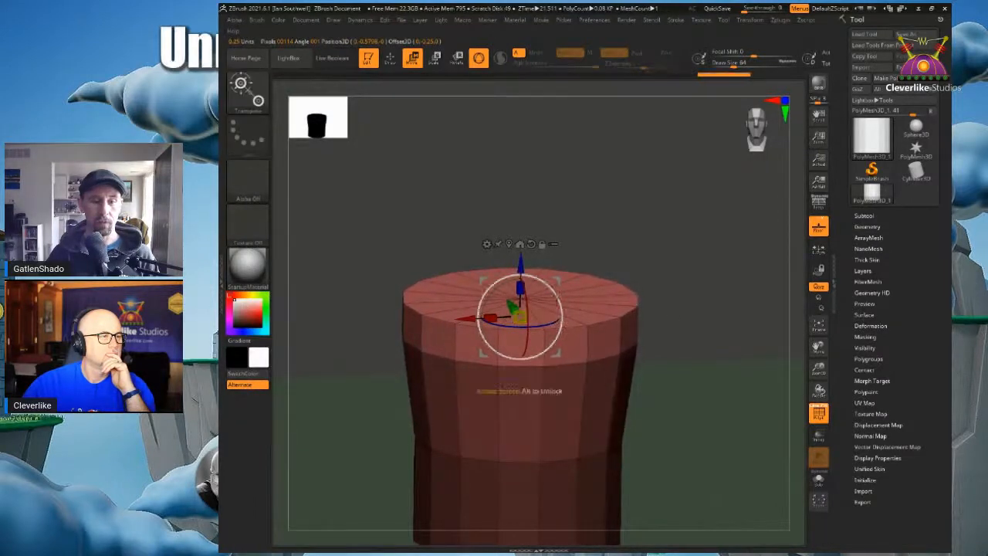
shift+drag(676, 289, 677, 273)
alt+drag(675, 324, 691, 259)
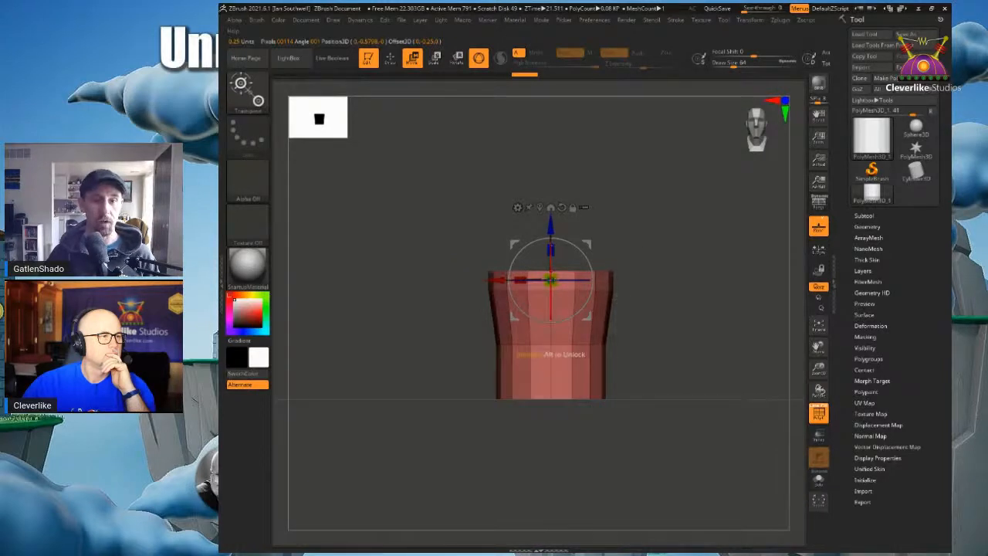
drag(551, 249, 556, 267)
Step: Hide the polyframe and duplicate the flared segment repeatedly upward with the gizmo to form a tall trunk-like column
alt+drag(657, 265, 672, 235)
key(shift+f)
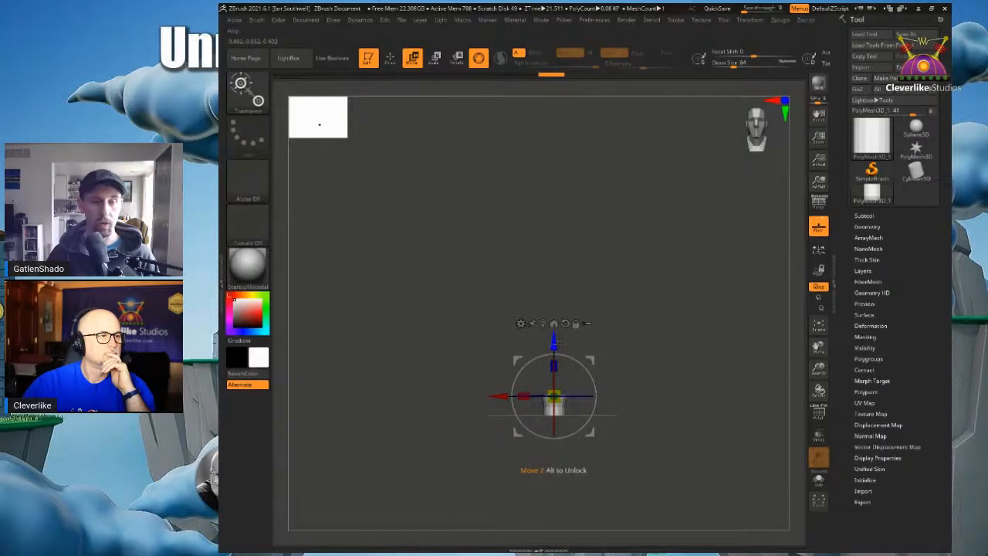
mouse_move(554, 341)
mouse_down()
mouse_move(554, 285)
mouse_move(553, 328)
mouse_up()
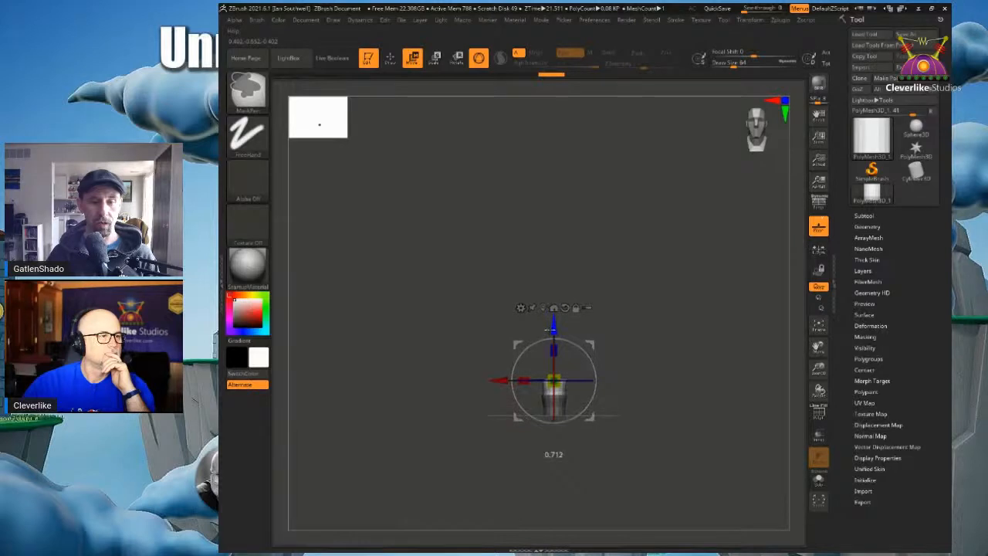
drag(553, 330, 556, 63)
alt+drag(647, 242, 661, 383)
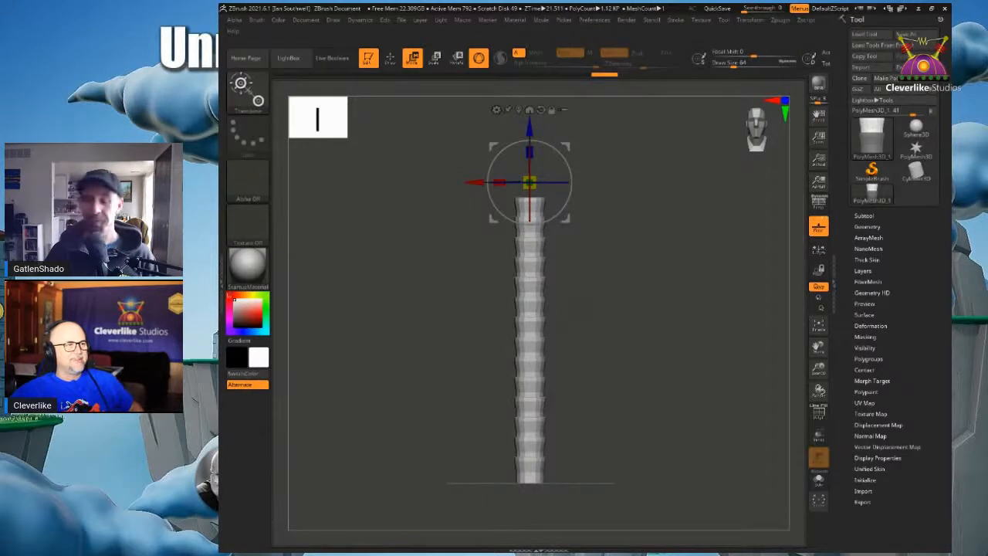
Step: Duplicate the column's subtool and move the copy sideways so it stands beside the original
mouse_move(599, 264)
mouse_down()
mouse_move(600, 324)
mouse_move(596, 283)
mouse_up()
click(865, 217)
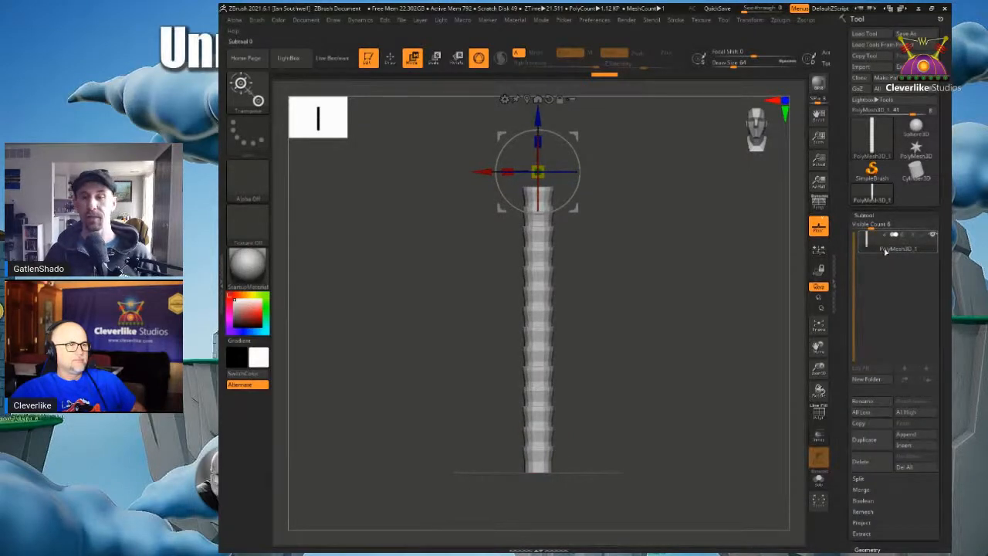
mouse_move(885, 251)
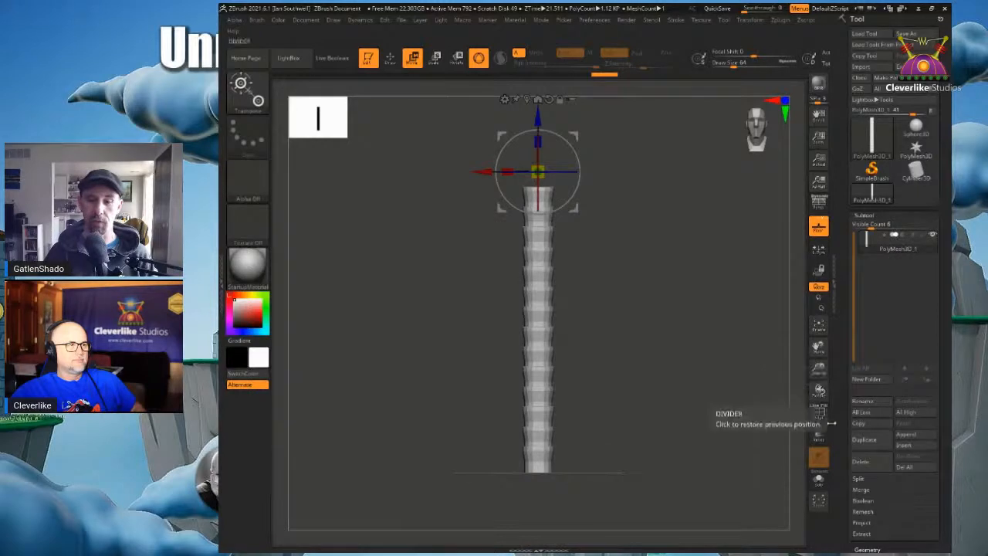
drag(845, 438, 847, 367)
click(873, 371)
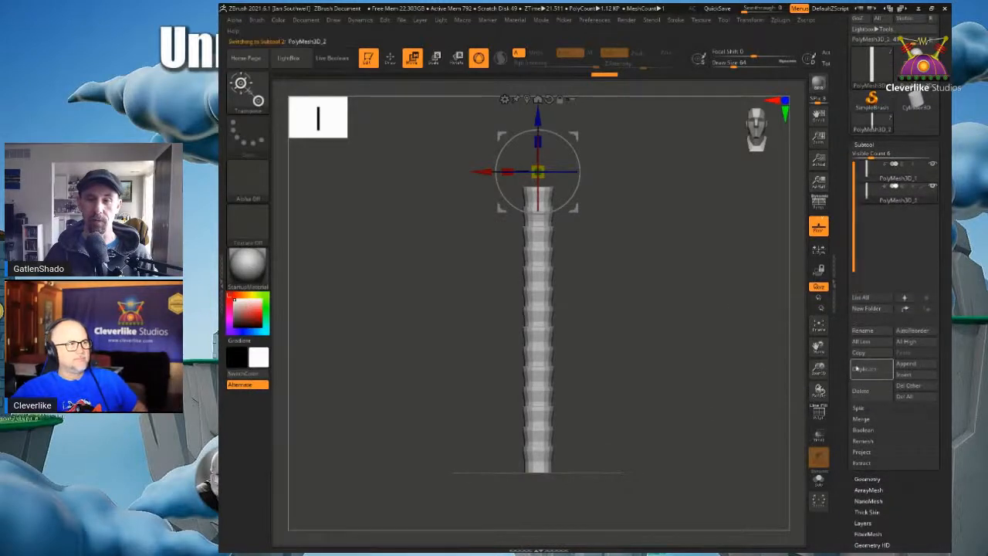
alt+drag(658, 205, 672, 234)
drag(486, 202, 388, 201)
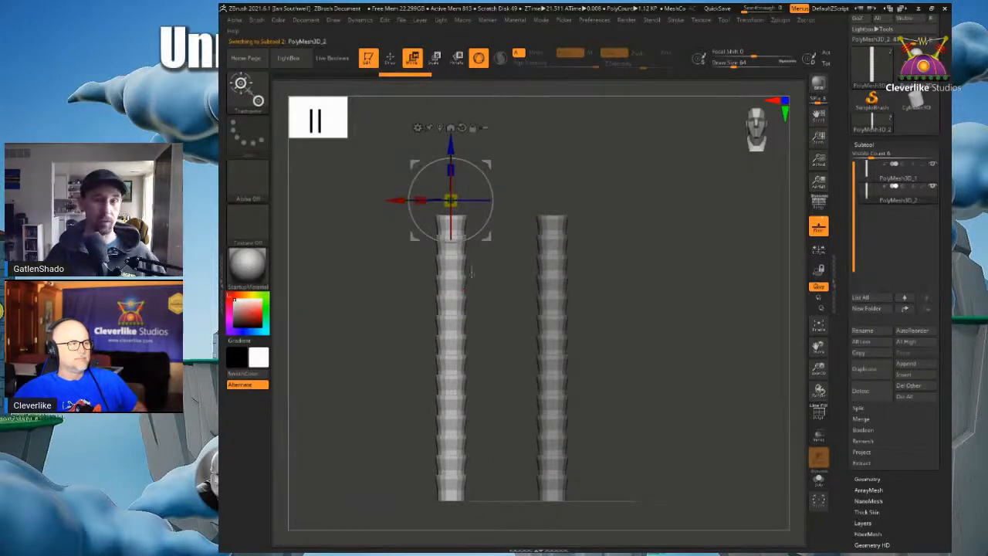
Step: Replace the duplicated column's mesh with a PolyPlane primitive through the gizmo's transform types
alt+drag(515, 244, 551, 282)
drag(550, 282, 568, 299)
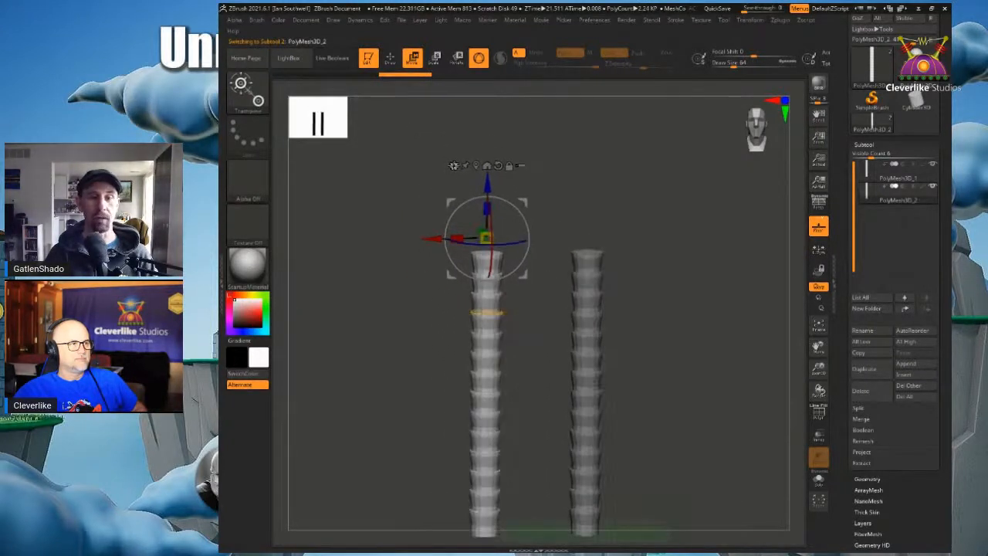
click(454, 166)
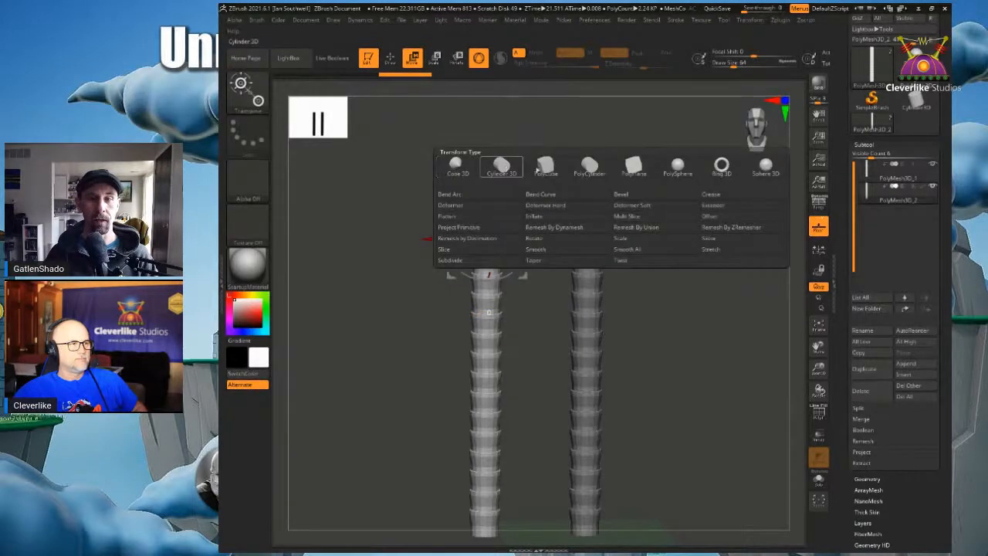
click(640, 173)
drag(533, 216, 538, 275)
drag(547, 212, 541, 170)
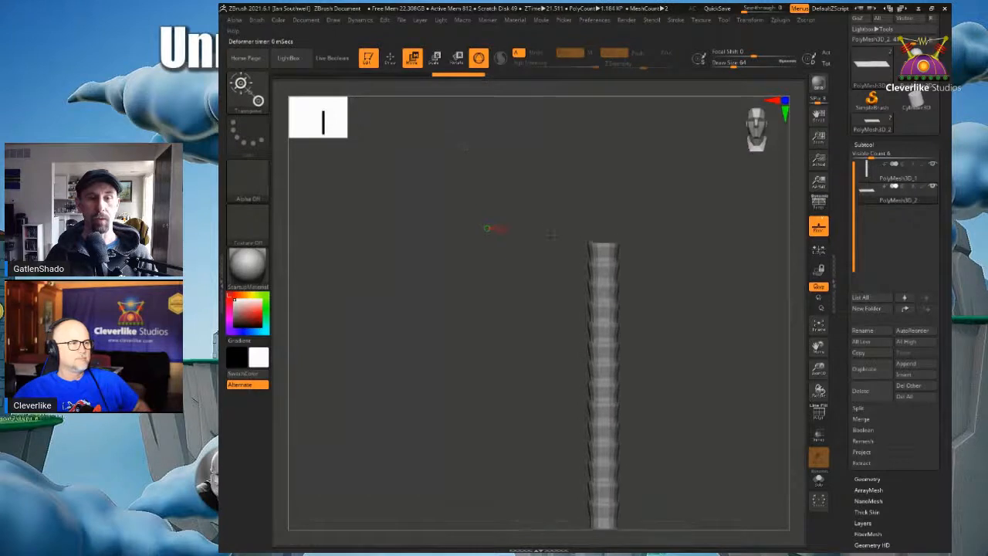
Step: Rotate the plane about its X axis so it stands upright and faces the front view
drag(496, 227, 568, 306)
key(e)
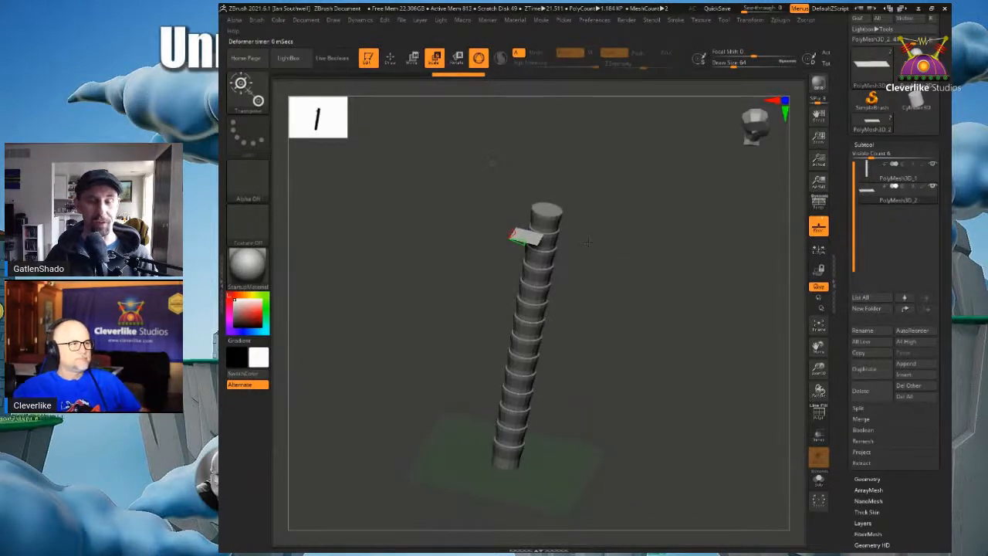
drag(588, 243, 585, 242)
key(w)
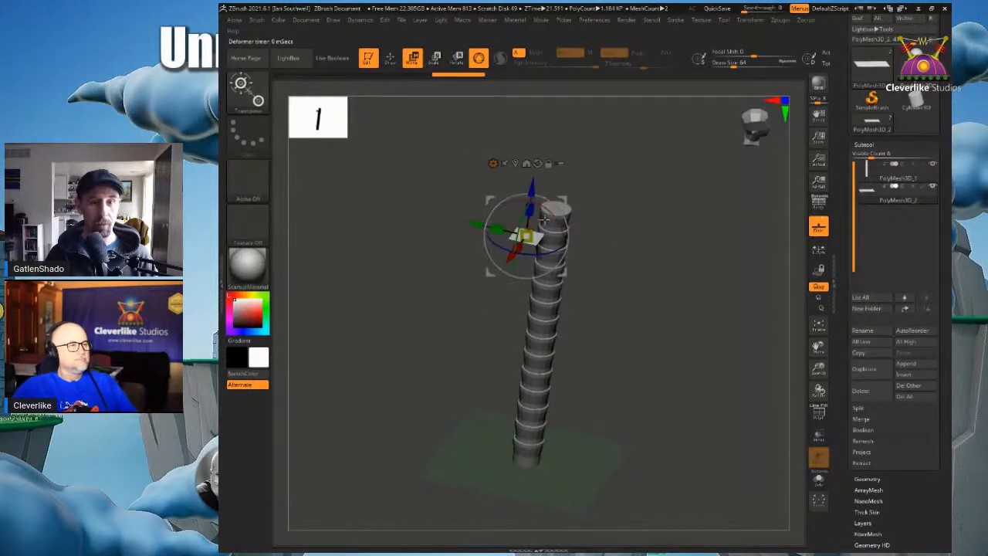
drag(548, 208, 568, 272)
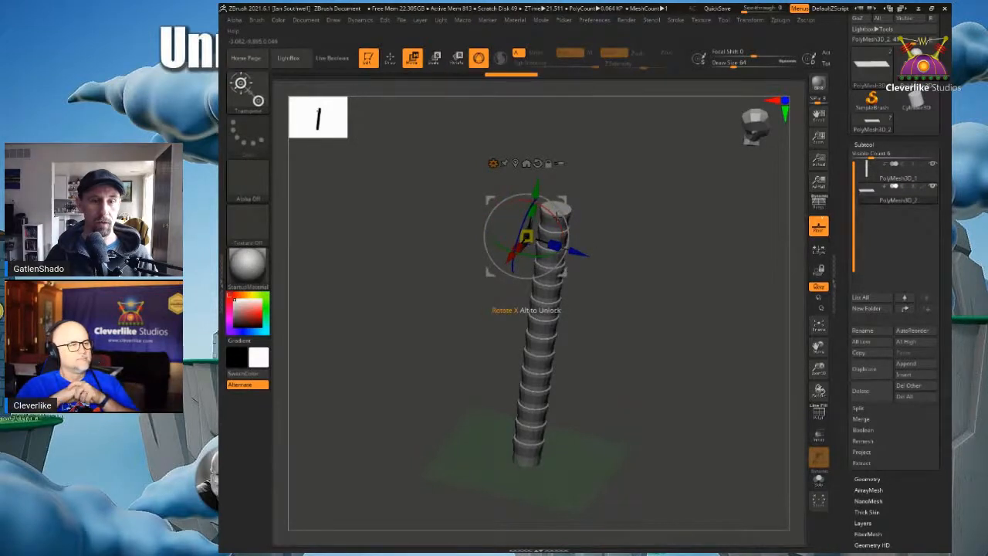
drag(618, 225, 588, 192)
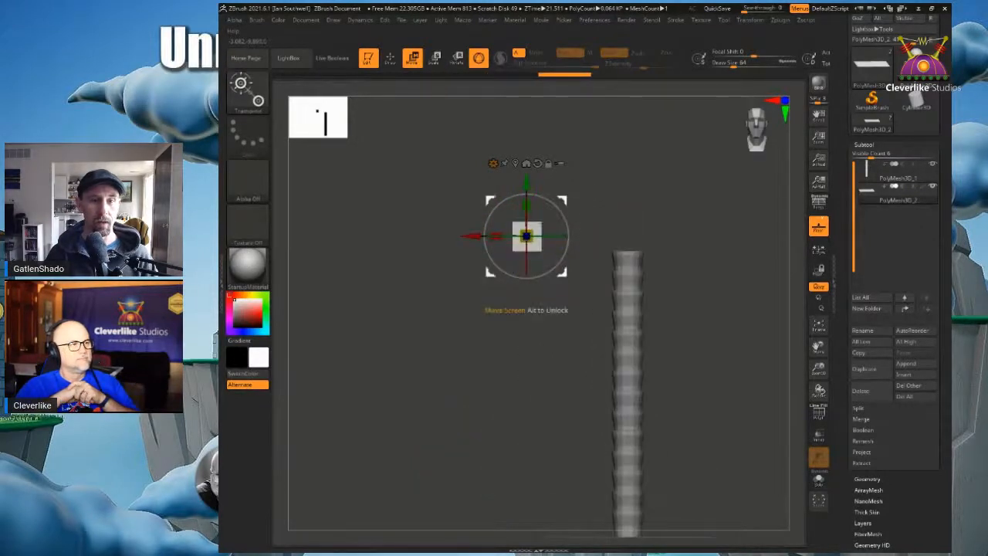
Step: Enlarge the upright plane well beyond the trunk's width and position it around the trunk's upper end
drag(528, 229, 621, 197)
scroll(621, 196, down, 5)
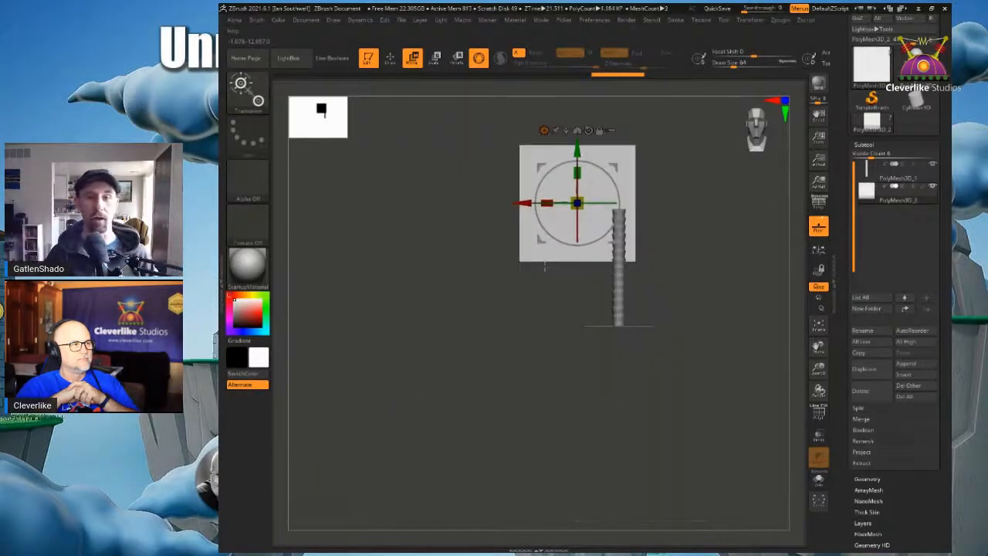
scroll(608, 222, up, 5)
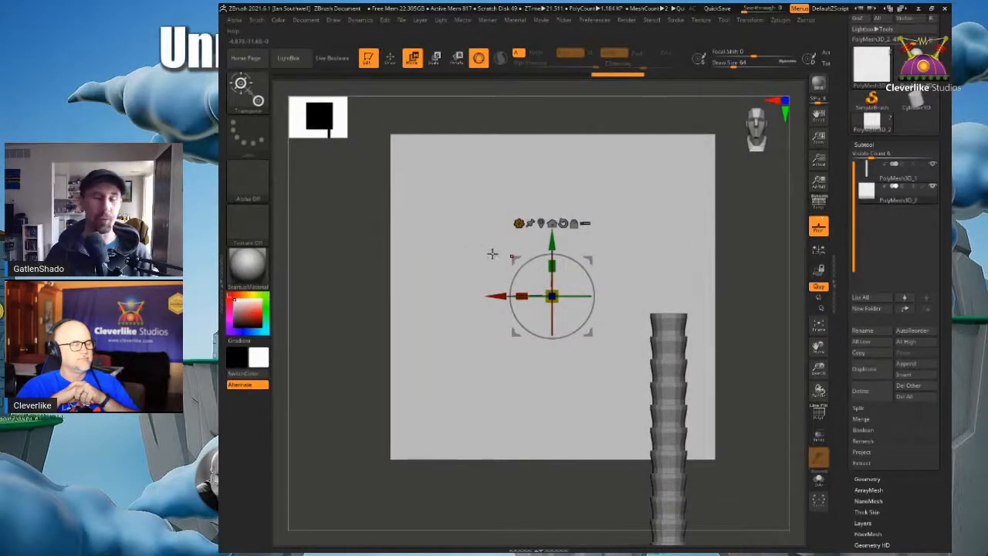
alt+right_drag(472, 253, 486, 258)
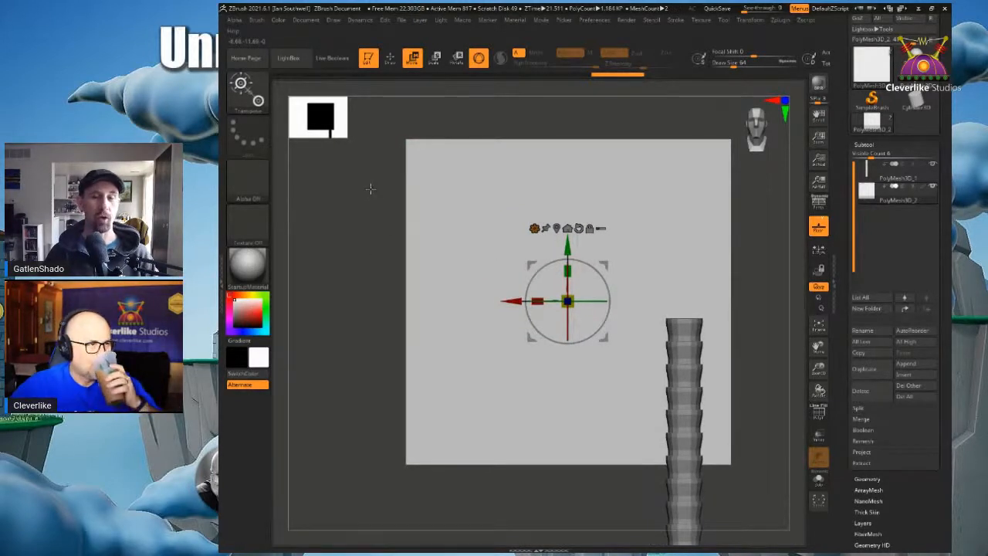
Step: Show the plane's polyframe and activate the MeshExtrude brush in Draw mode
key(shift+f)
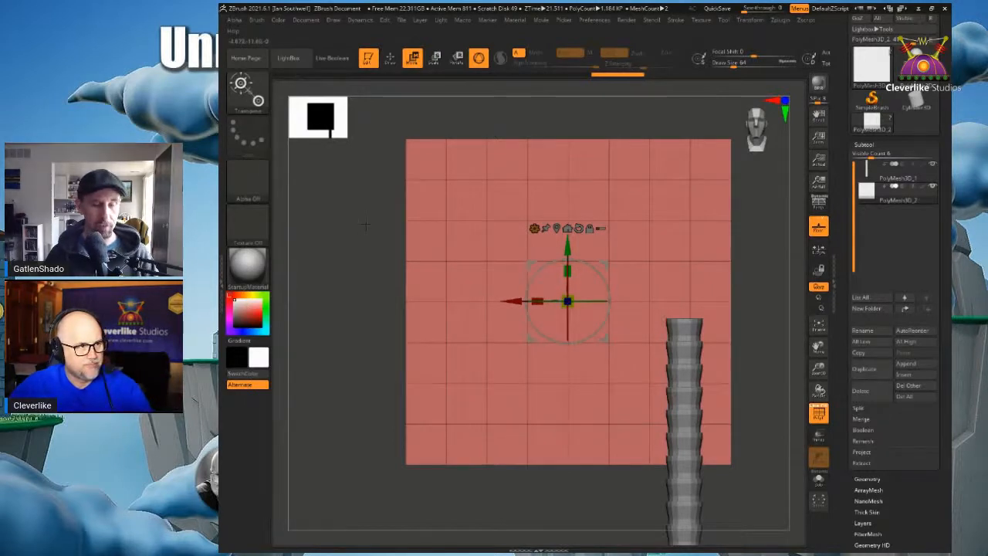
key(ctrl)
key(ctrl)
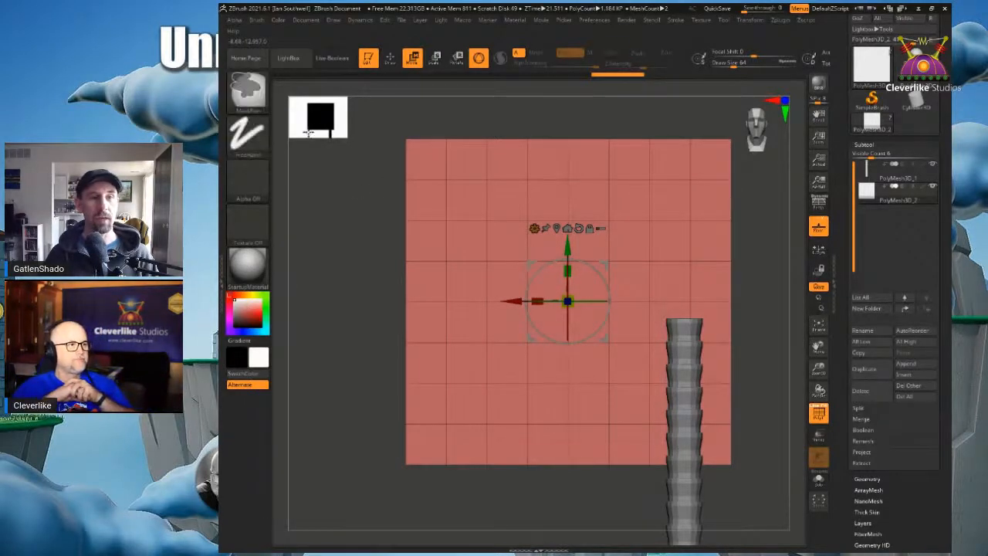
click(247, 89)
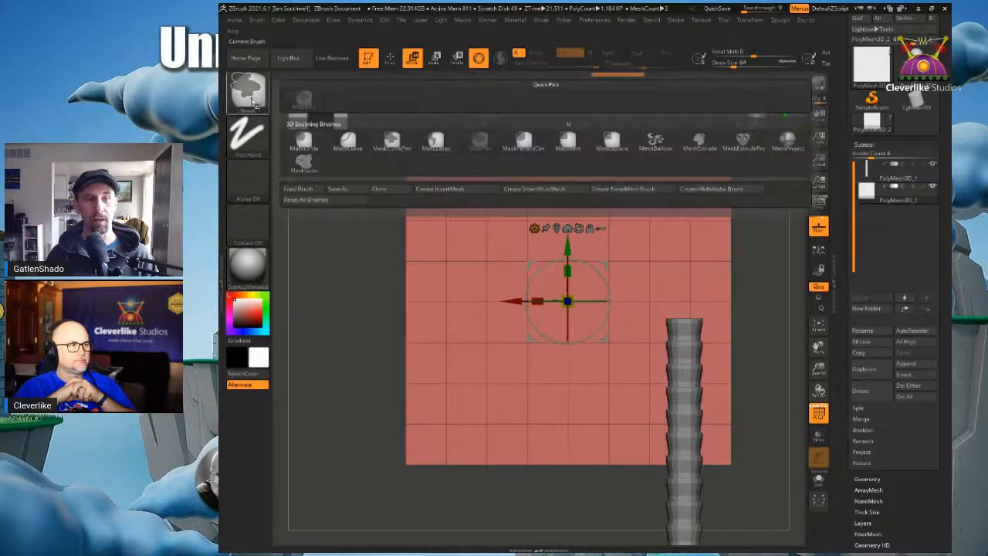
click(698, 147)
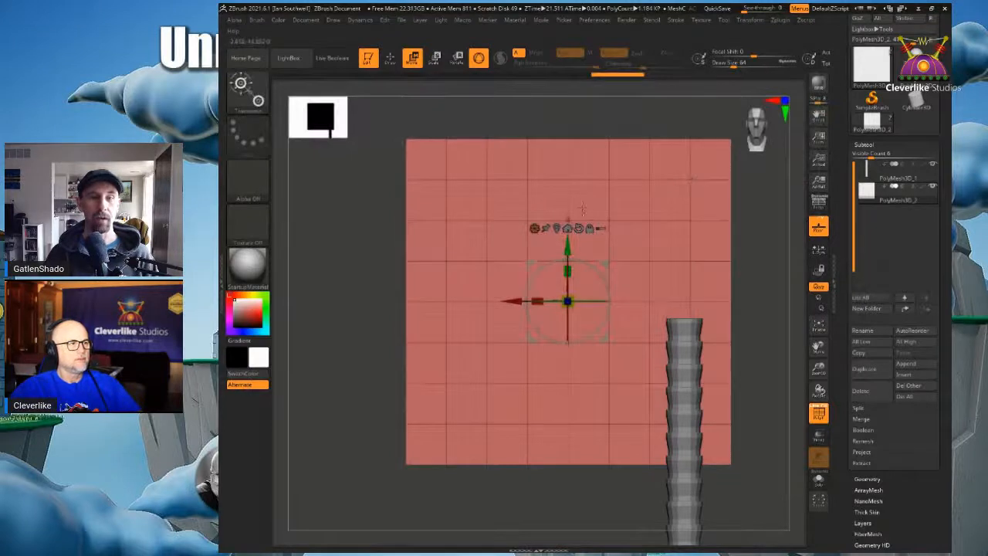
click(390, 59)
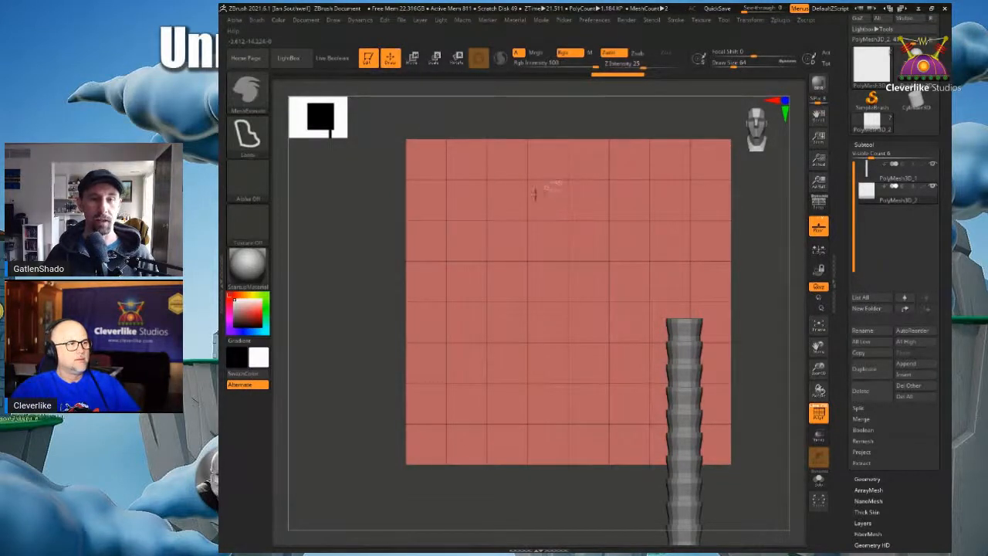
Step: Try drawing a wide leaf outline on the plane with MeshExtrude, and undo it
mouse_move(495, 234)
mouse_down()
mouse_move(462, 324)
mouse_move(537, 433)
mouse_move(697, 347)
mouse_move(673, 228)
mouse_move(566, 162)
mouse_up()
mouse_move(582, 222)
right_down()
mouse_move(611, 227)
mouse_move(610, 269)
right_up()
right_drag(607, 231, 548, 249)
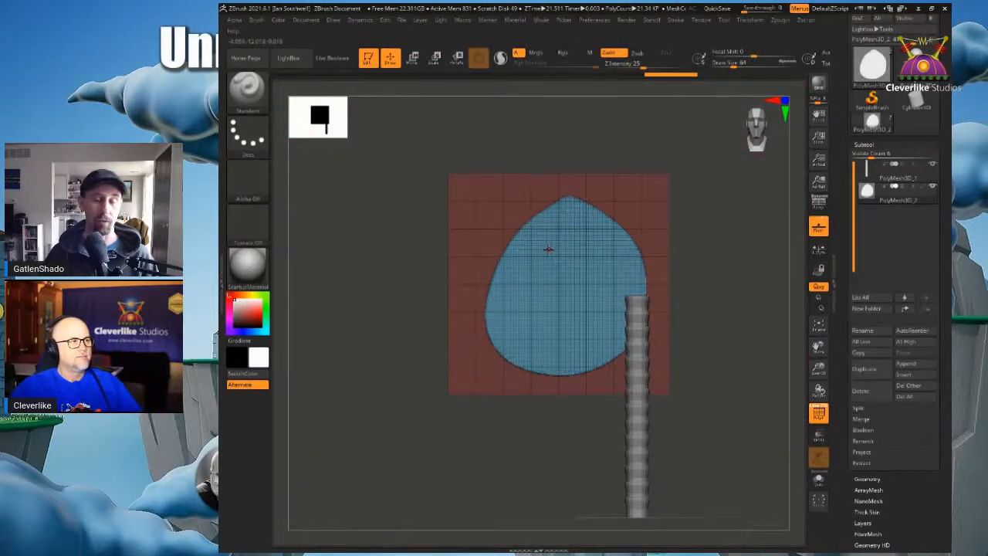
key(ctrl+z)
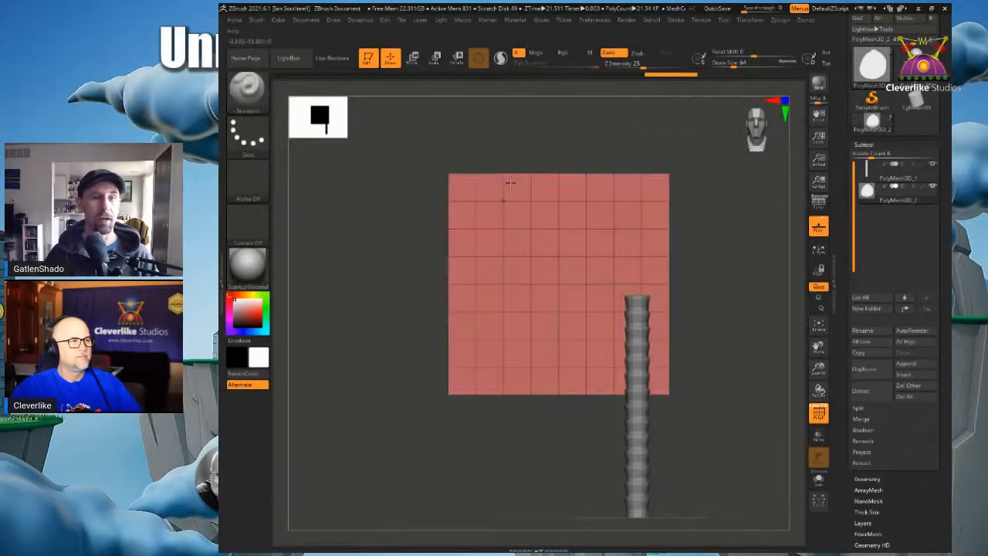
Step: Set the MeshExtrude brush's Z Intensity to 68 and draw a narrow, pointed teardrop leaf on the plane
click(654, 67)
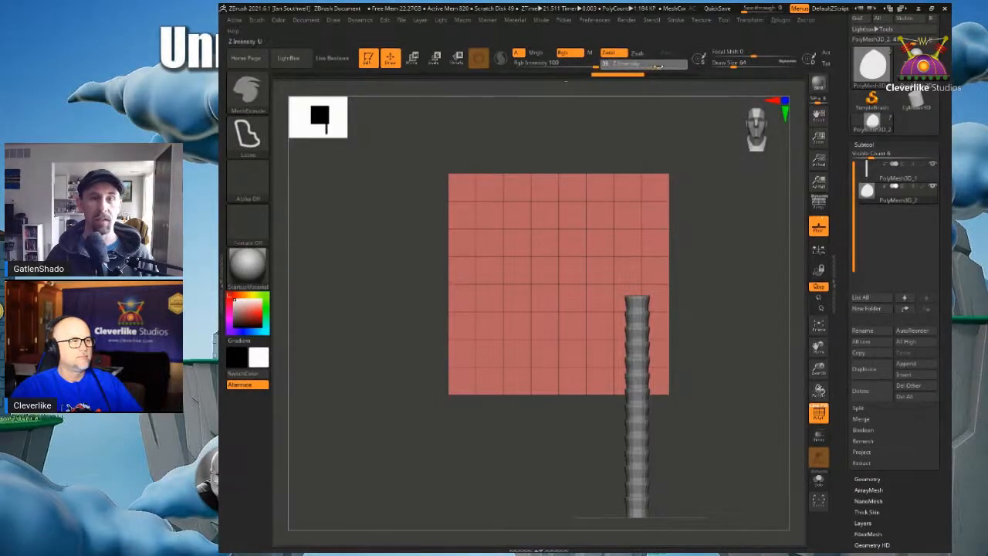
text(50)
key(Return)
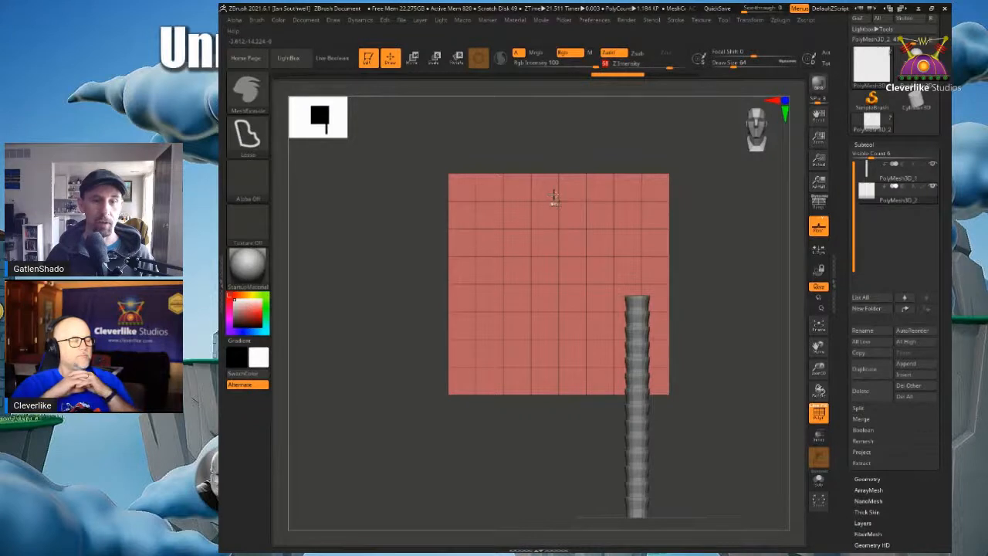
mouse_move(552, 195)
mouse_down()
mouse_move(523, 236)
mouse_move(503, 309)
mouse_move(536, 389)
mouse_move(599, 377)
mouse_move(619, 324)
mouse_move(624, 266)
mouse_move(582, 175)
mouse_up()
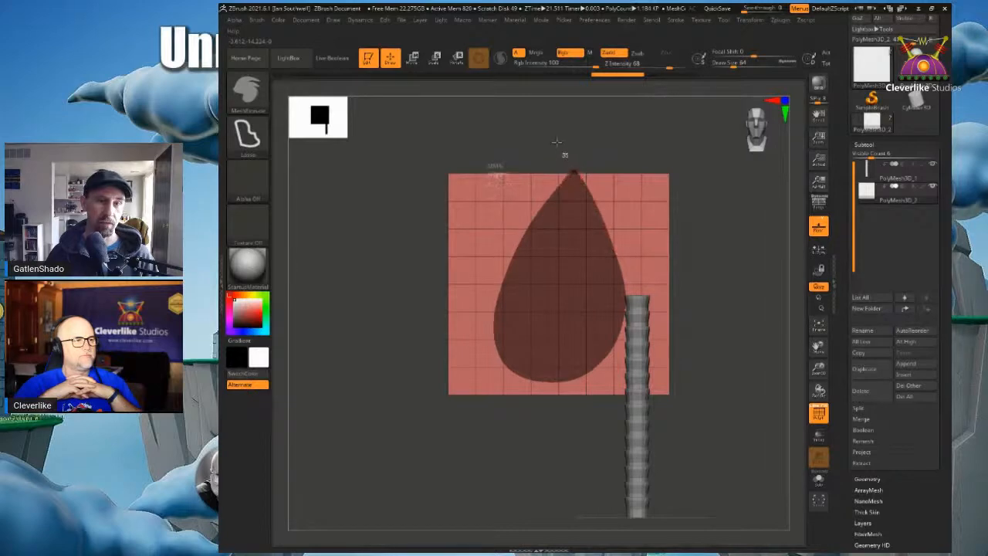
ctrl+drag(557, 142, 589, 157)
mouse_move(563, 232)
right_down()
mouse_move(596, 234)
mouse_move(580, 287)
mouse_move(582, 227)
mouse_move(468, 282)
right_up()
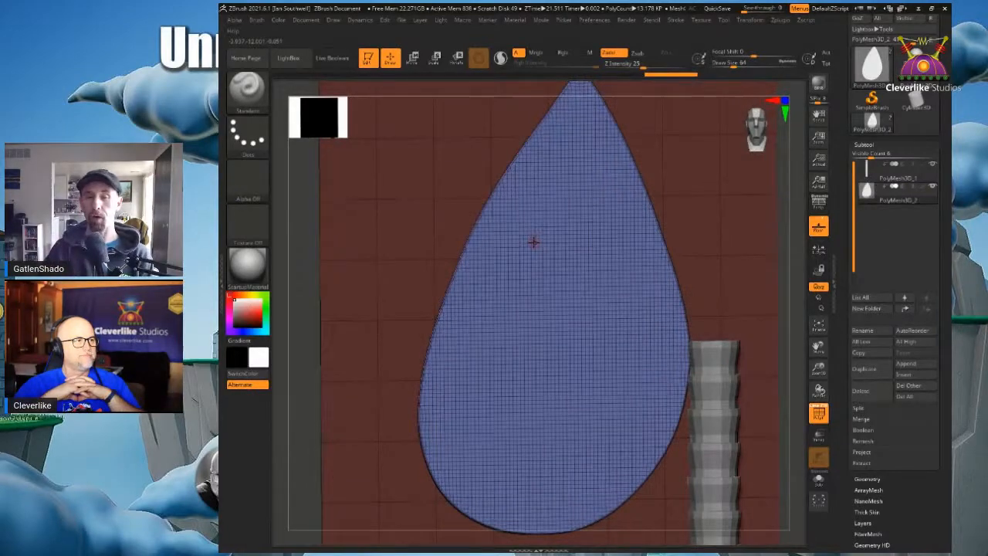
Step: Isolate the leaf's polygroup and delete the hidden remainder of the plane
key(ctrl+shift)
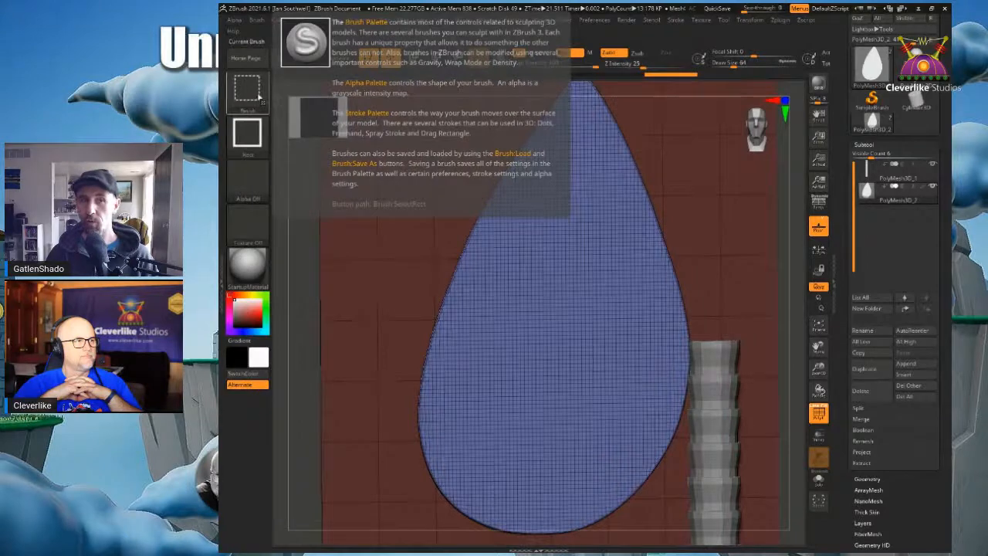
ctrl+shift+click(538, 291)
right_drag(539, 292, 556, 284)
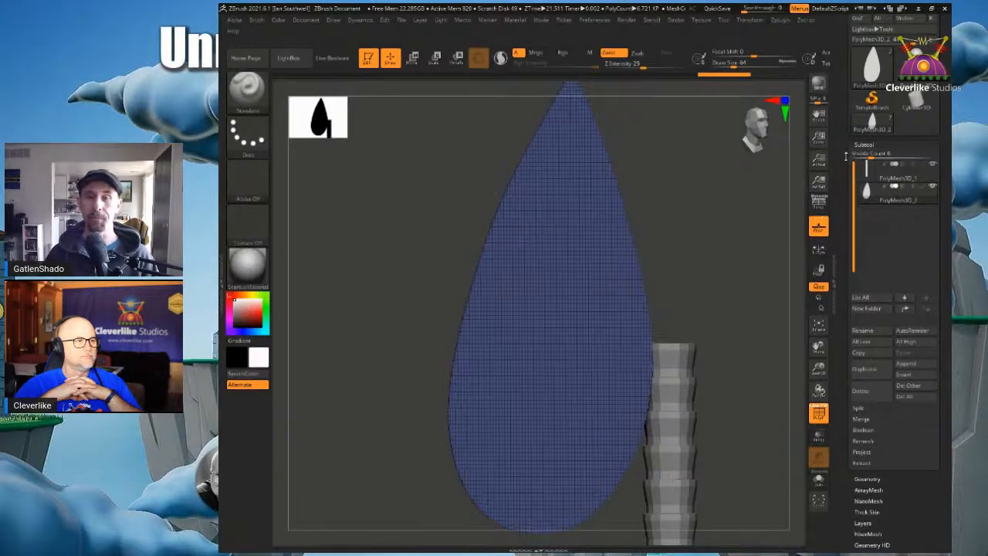
scroll(849, 162, down, 5)
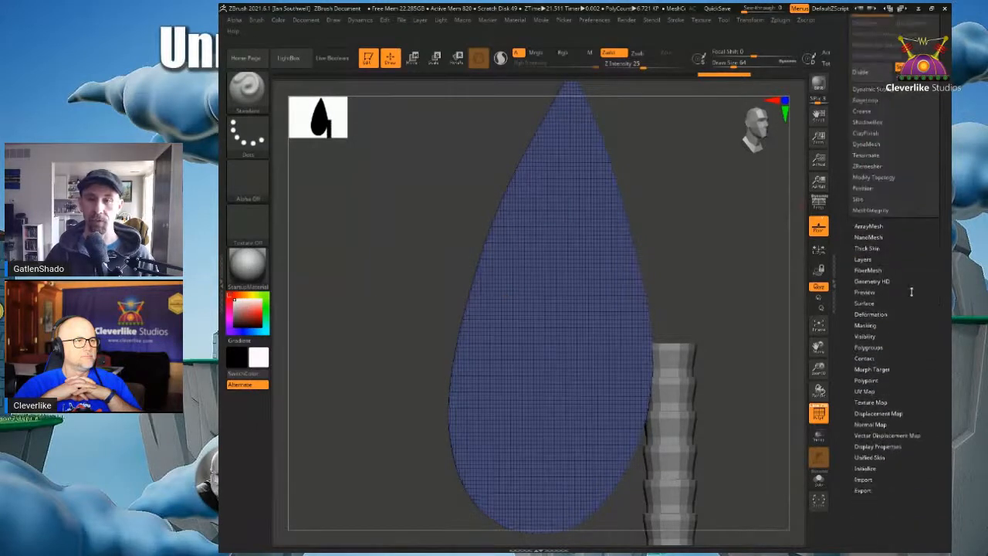
scroll(911, 292, up, 4)
click(873, 414)
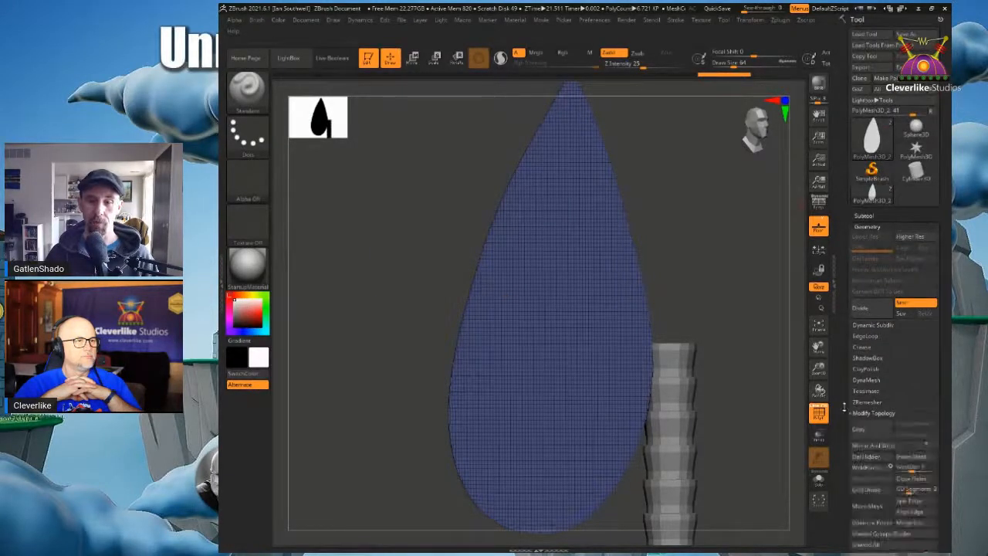
scroll(872, 348, down, 4)
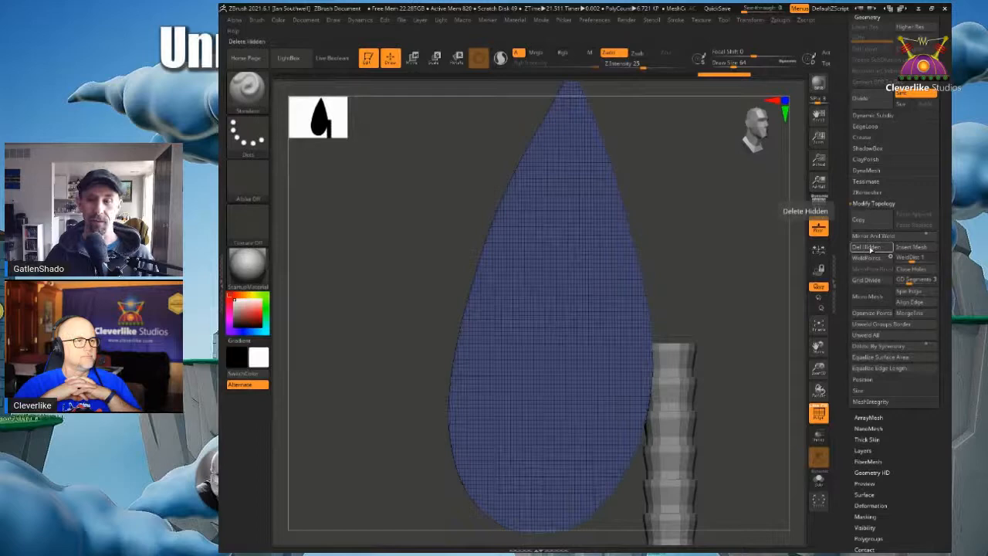
drag(720, 229, 681, 236)
mouse_move(681, 236)
alt+mouse_down()
mouse_move(678, 220)
mouse_move(667, 228)
alt+mouse_up()
alt+drag(551, 284, 516, 271)
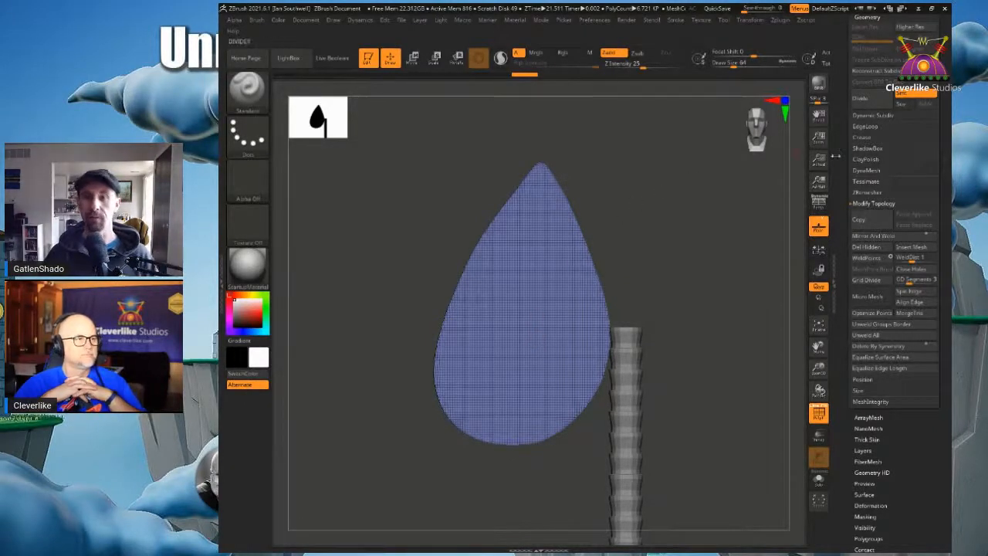
Step: Bring the active and total point counts into view to check the leaf's density
click(835, 124)
key(F1)
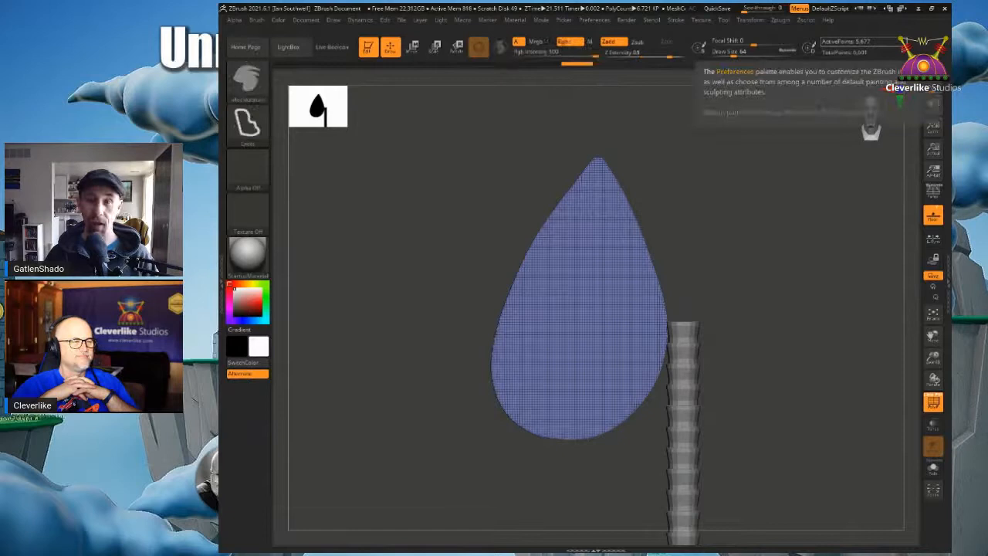
ctrl+drag(922, 48, 749, 47)
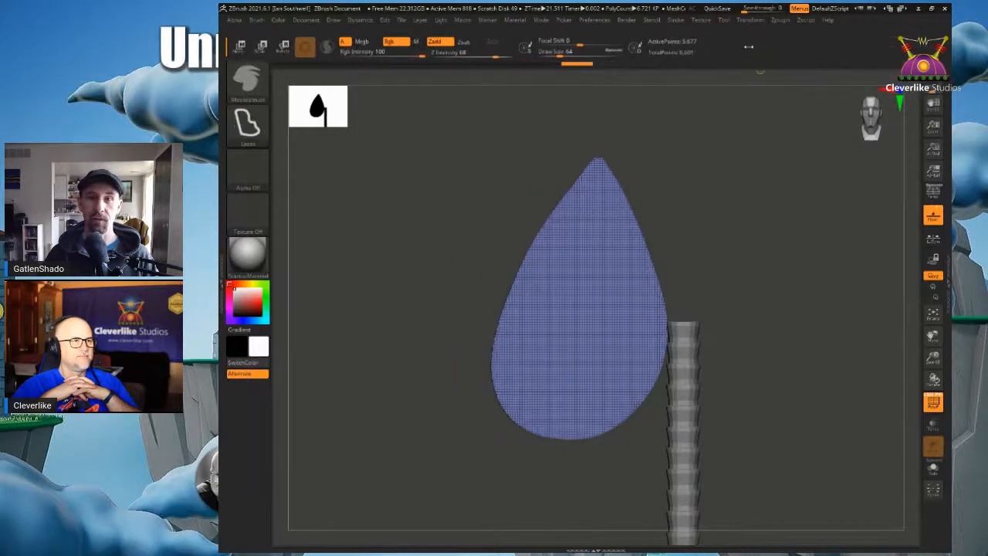
click(946, 114)
Step: ZRemesh the leaf with a target polygon count of 0.1 and adaptive density turned off
click(856, 202)
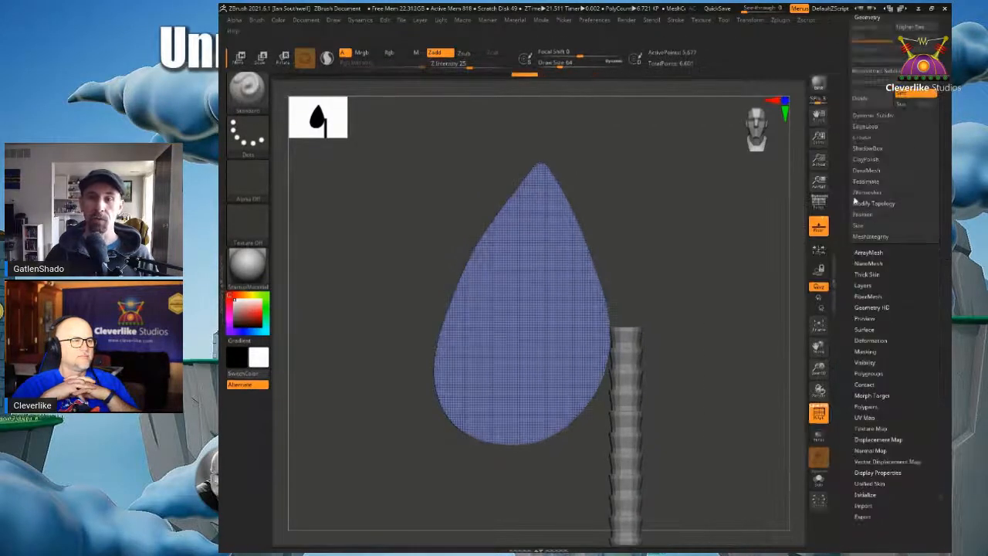
click(870, 212)
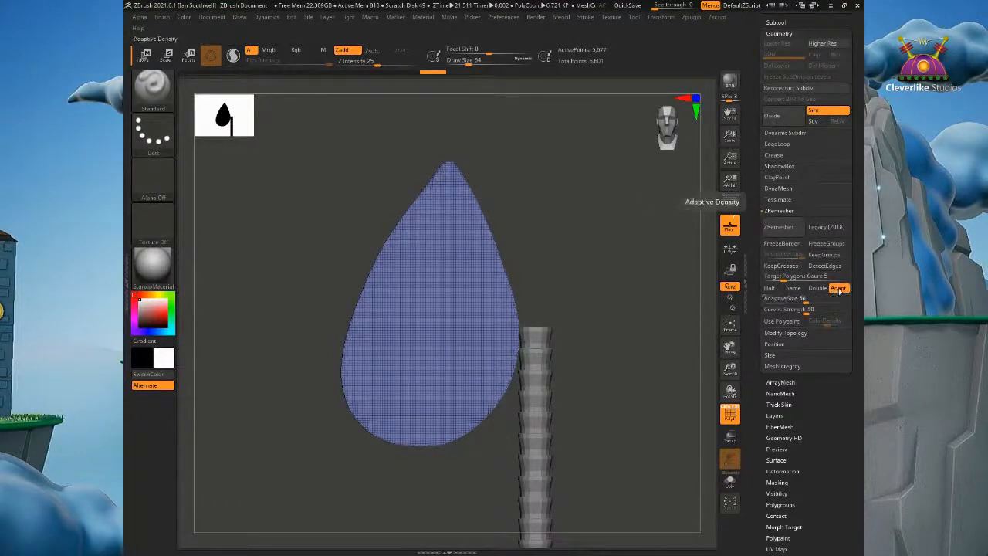
mouse_move(785, 279)
mouse_down()
mouse_move(807, 277)
mouse_move(778, 277)
mouse_up()
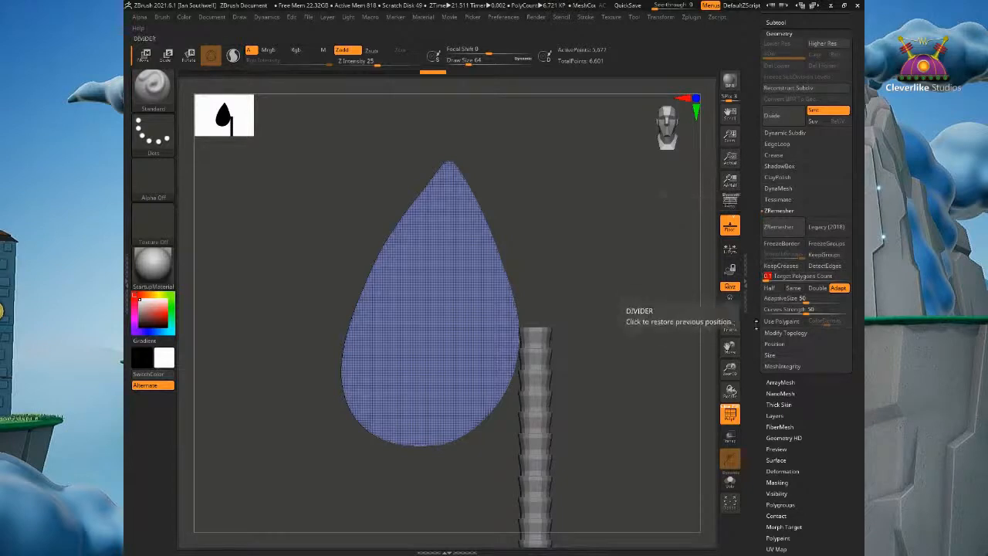
click(838, 287)
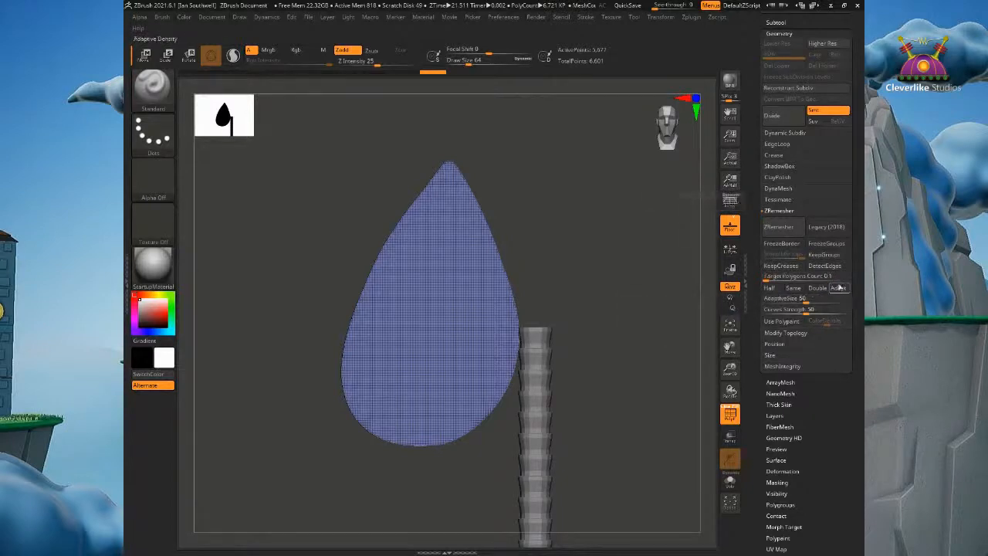
click(774, 228)
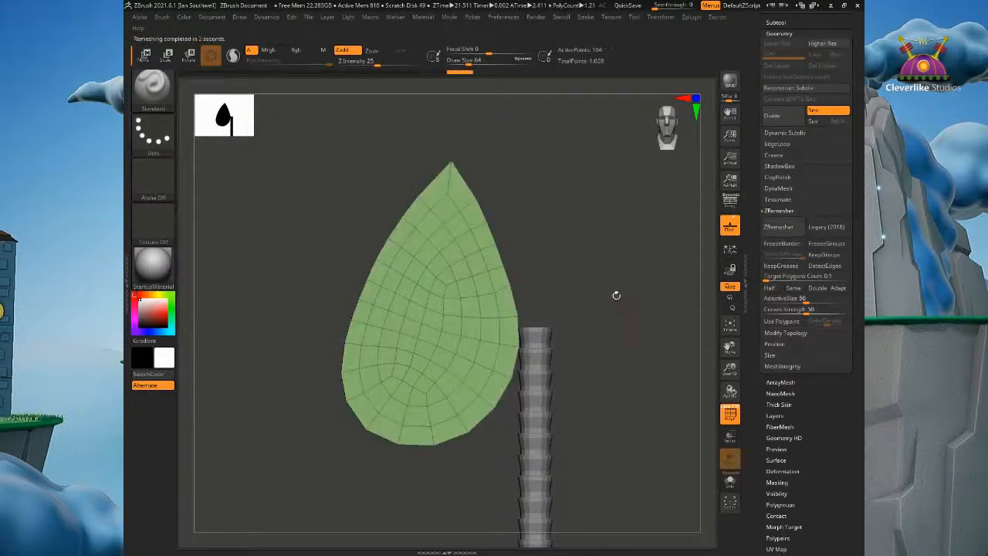
mouse_move(555, 288)
alt+mouse_down()
mouse_move(563, 266)
mouse_move(590, 292)
mouse_move(569, 281)
alt+mouse_up()
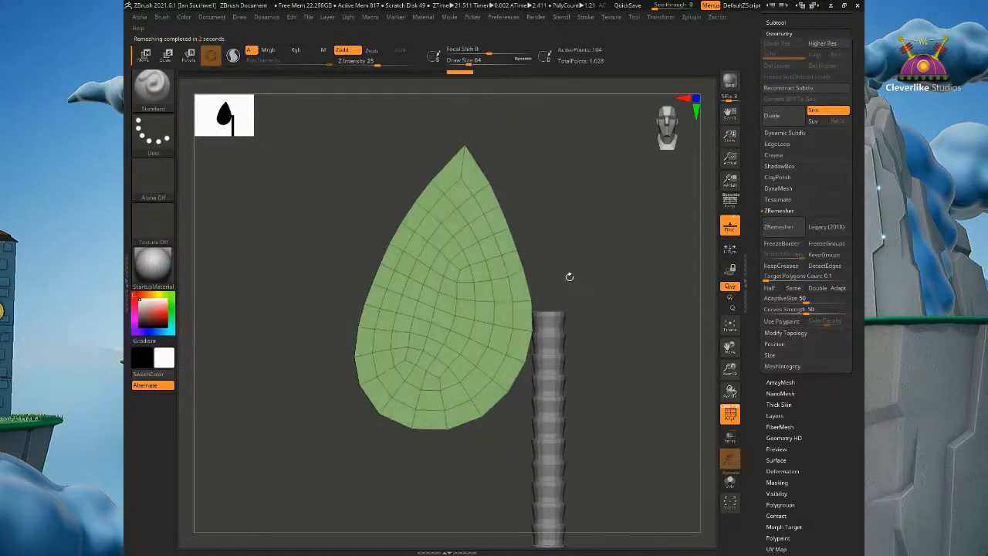
Step: Lay the leaf flat across the top of the trunk and turn on perspective view
drag(555, 247, 619, 281)
key(w)
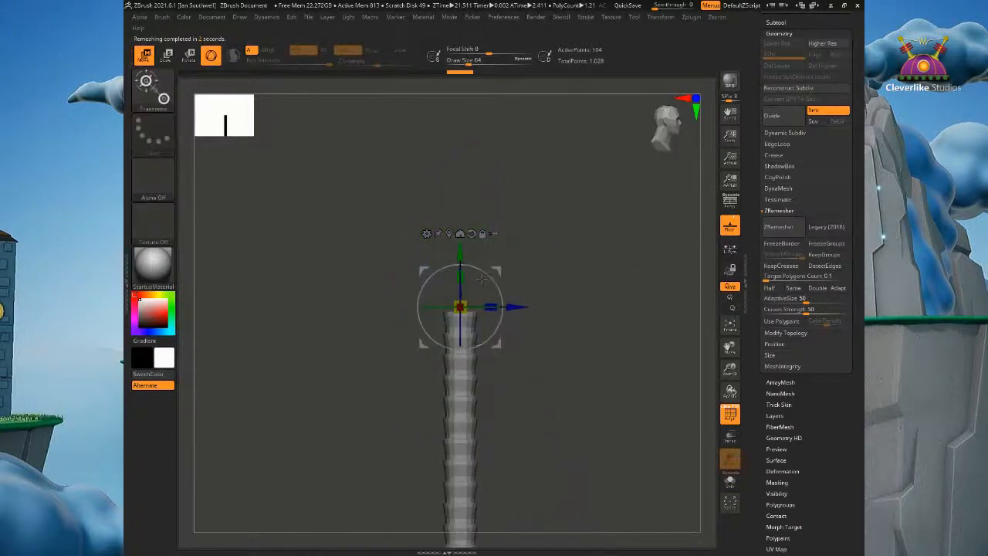
shift+drag(490, 277, 430, 276)
drag(487, 258, 519, 282)
key(p)
shift+drag(572, 240, 541, 237)
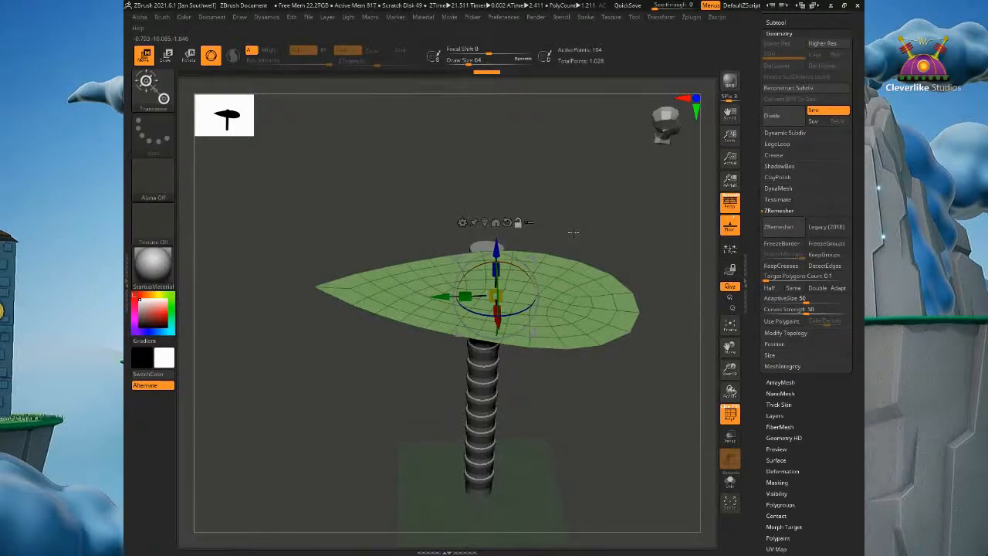
key(q)
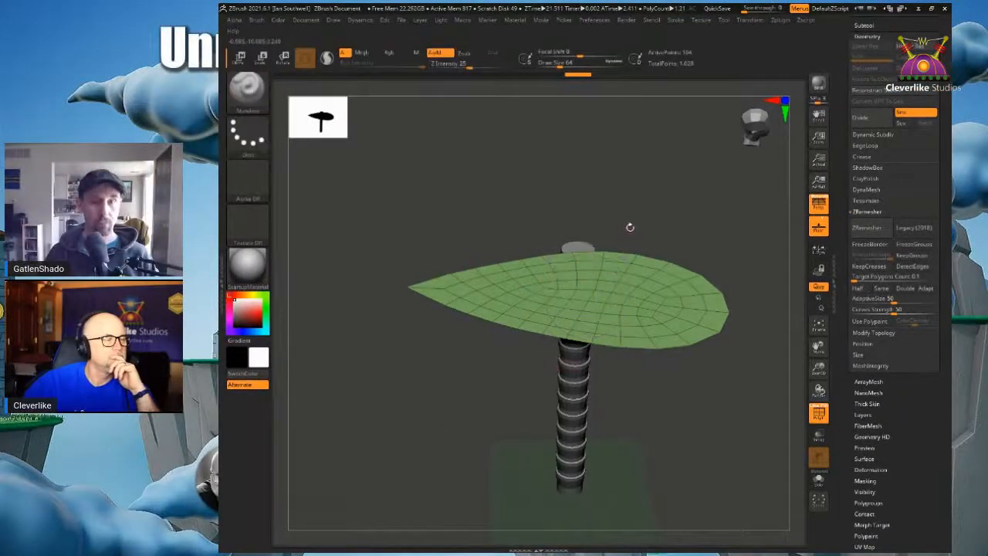
Step: Switch to the Move brush and set its Draw Size to 1000
key(space)
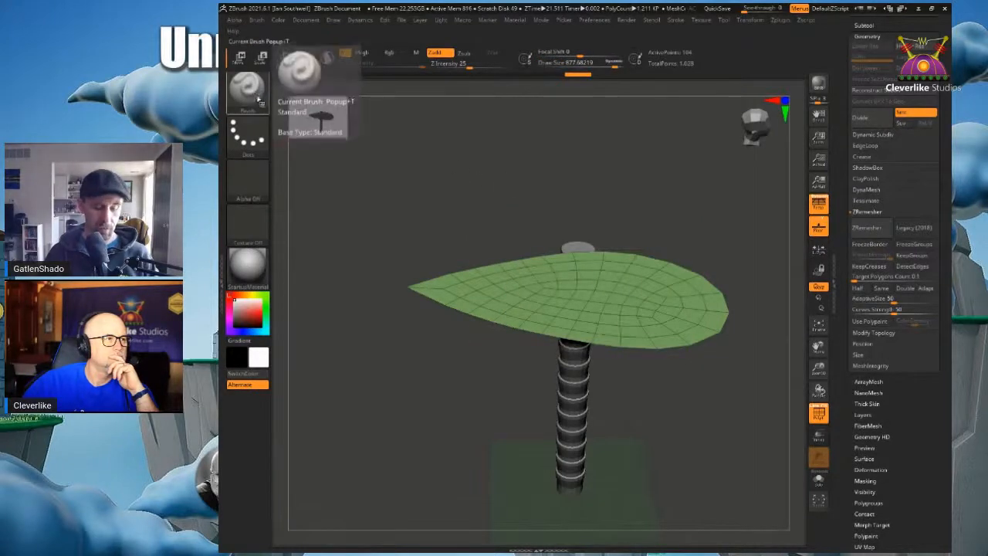
click(247, 85)
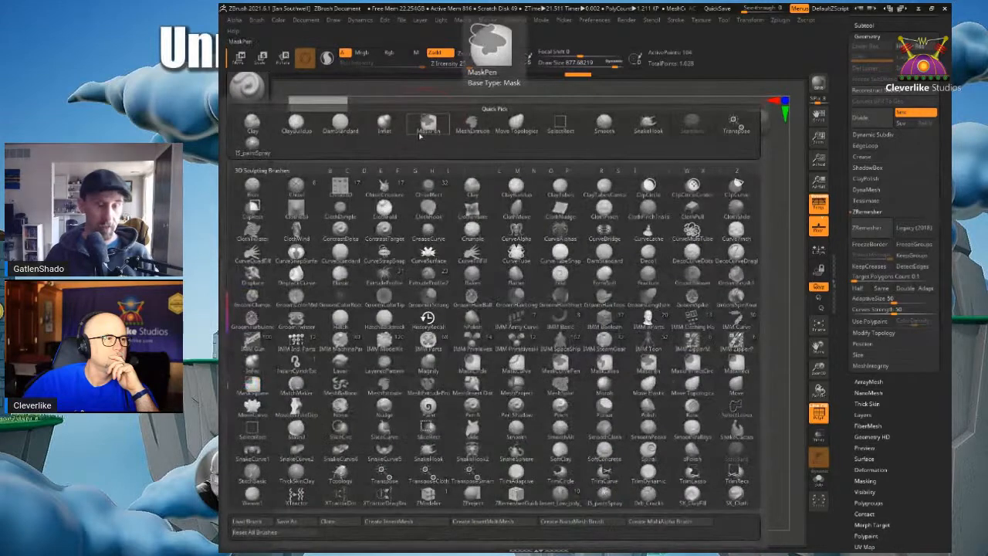
key(m)
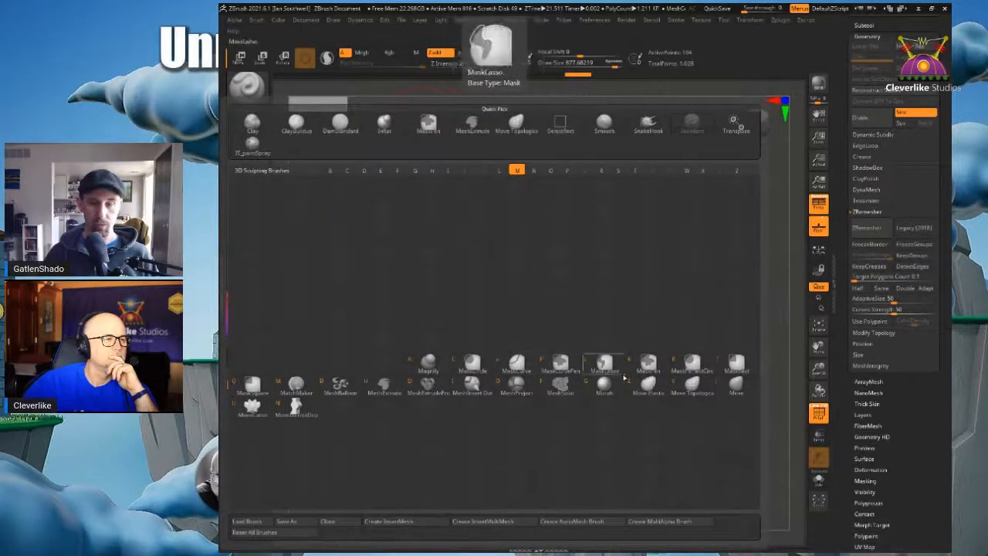
click(737, 389)
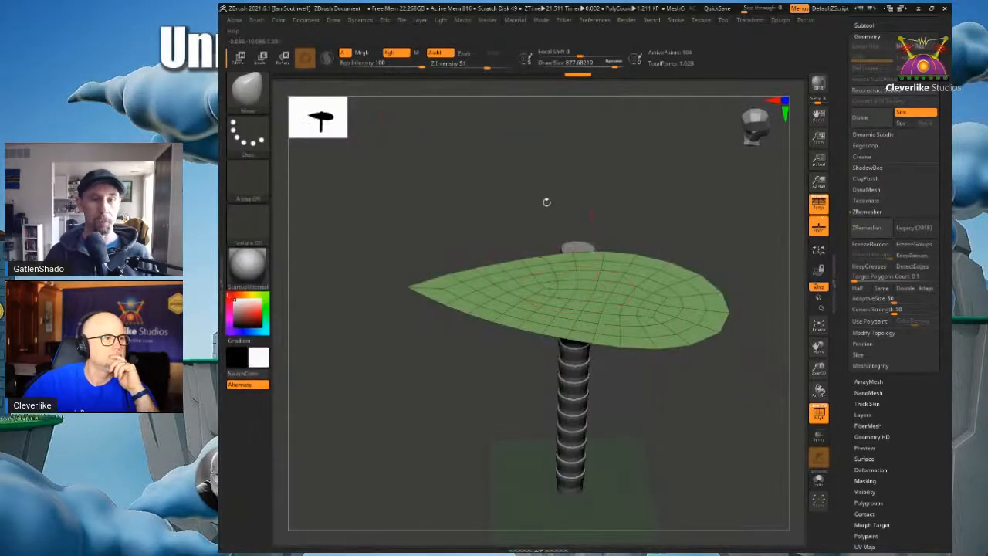
key(space)
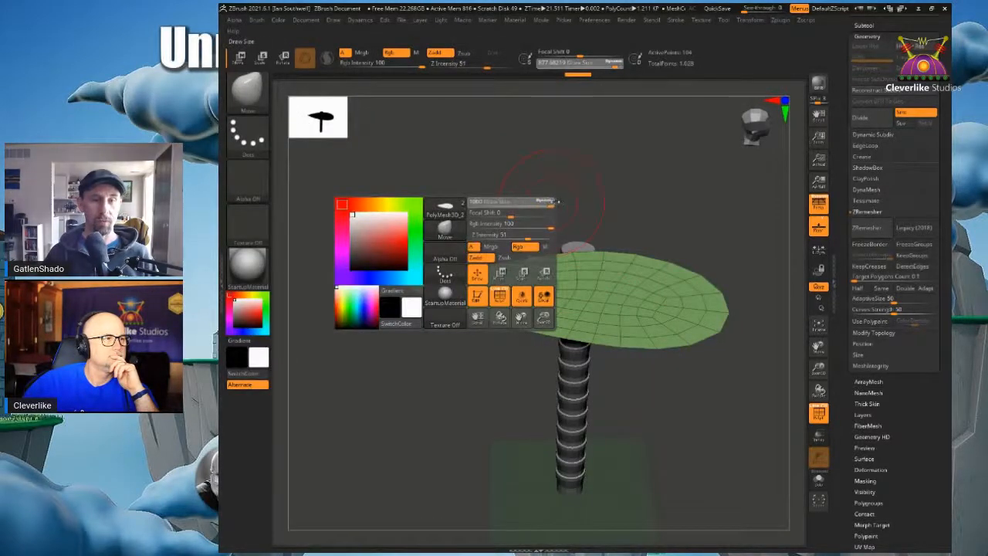
Step: Scale the leaf down uniformly so it better fits the width of the trunk
mouse_move(534, 267)
right_down()
mouse_move(541, 258)
mouse_move(542, 276)
right_up()
key(r)
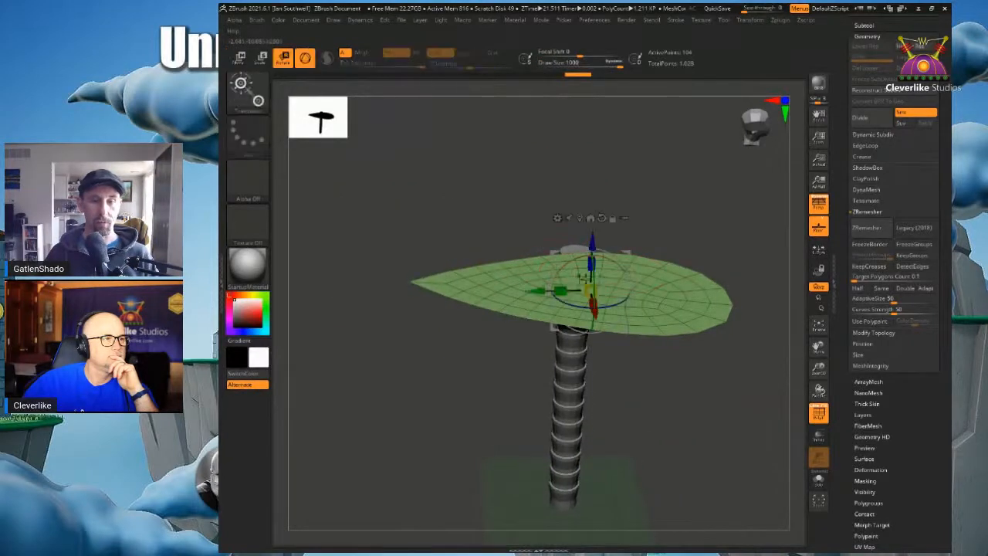
drag(591, 291, 553, 302)
ctrl+right_drag(557, 303, 593, 297)
key(w)
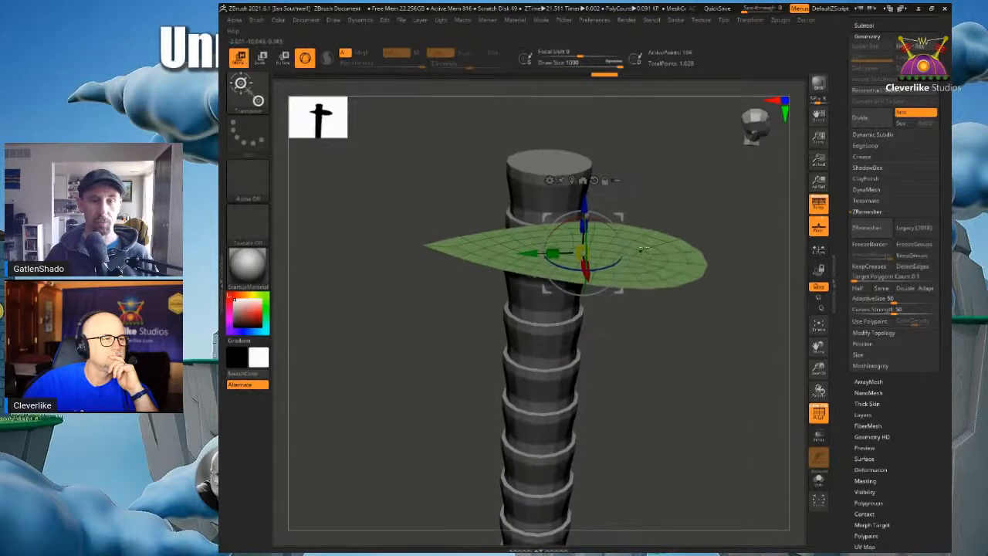
Step: Set the Move brush's Draw Size to about 422 and bend the leaf lengthwise into a gentle S-curve
key(q)
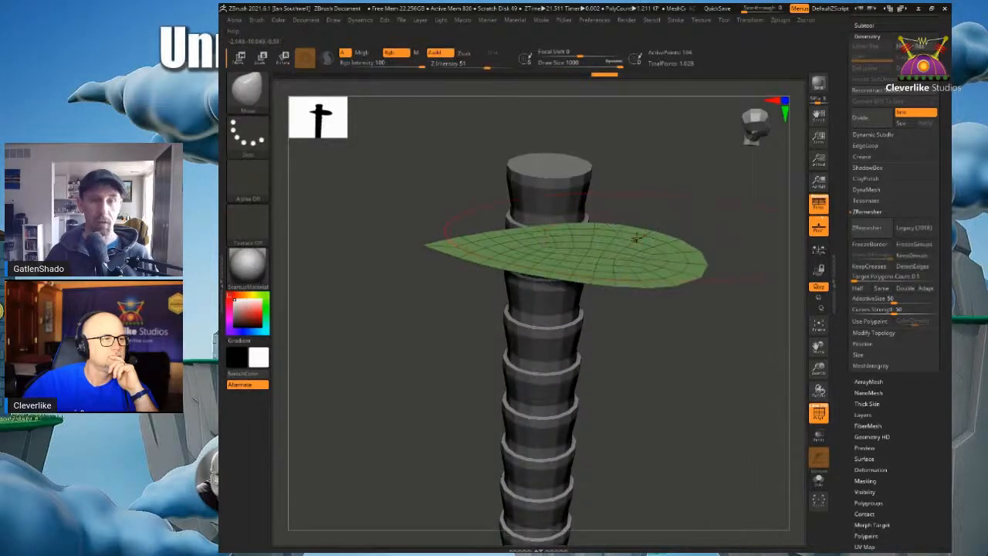
key(space)
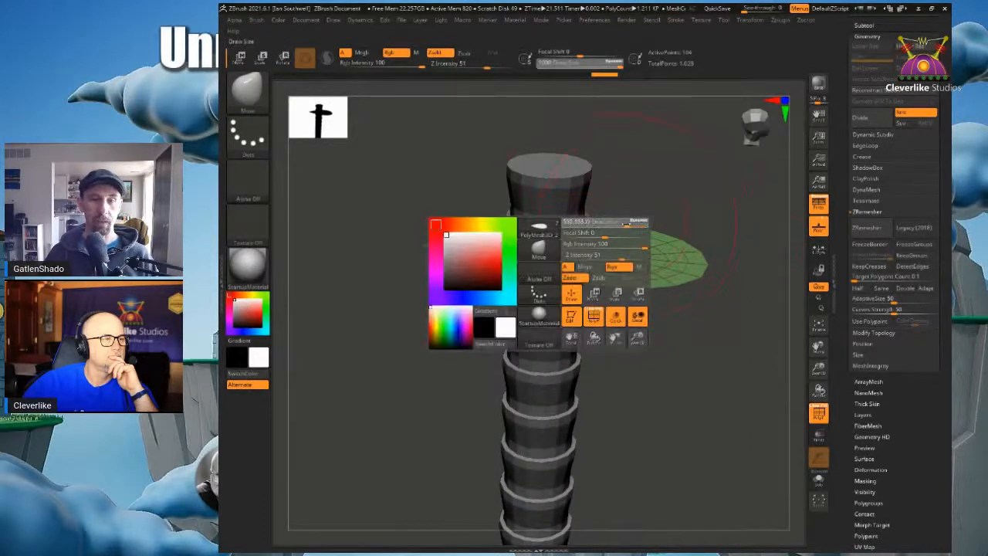
drag(618, 223, 617, 224)
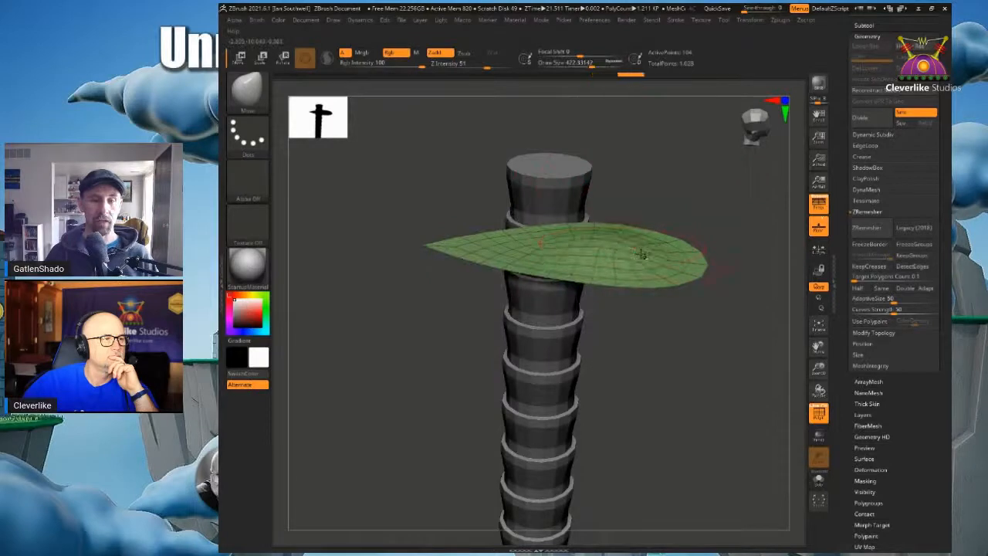
drag(554, 242, 431, 236)
drag(455, 309, 542, 288)
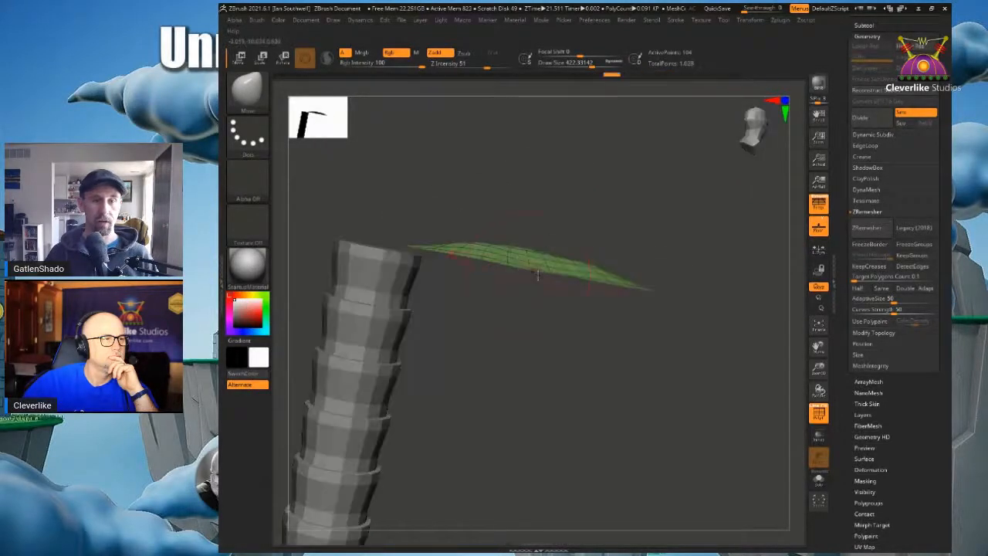
drag(638, 289, 648, 293)
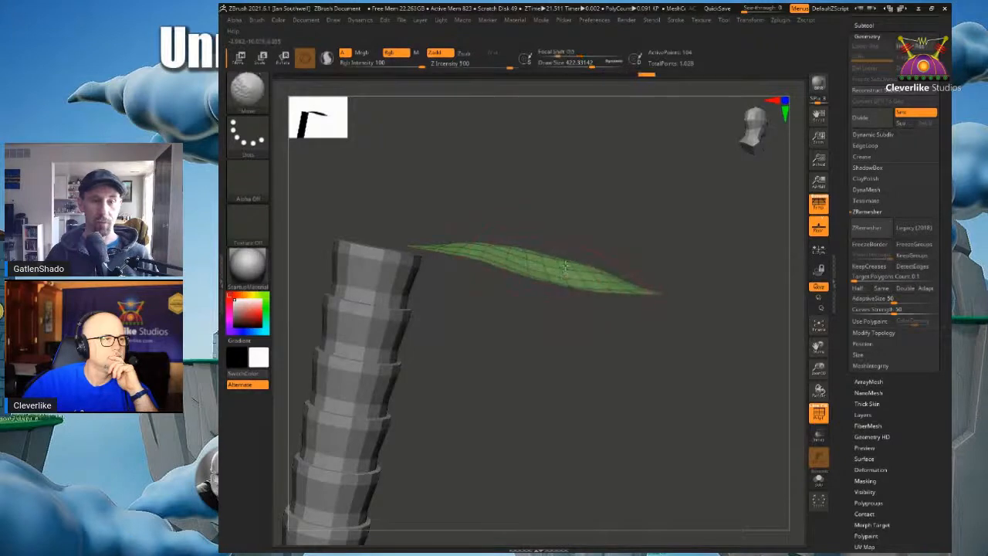
shift+drag(524, 263, 477, 240)
Step: Shape the leaf further with the Move brush, arching its middle and cupping its side edges downward
mouse_move(575, 317)
mouse_down()
mouse_move(604, 252)
mouse_move(584, 263)
mouse_move(584, 249)
mouse_move(568, 252)
mouse_move(609, 268)
mouse_move(502, 267)
mouse_up()
drag(472, 305, 606, 268)
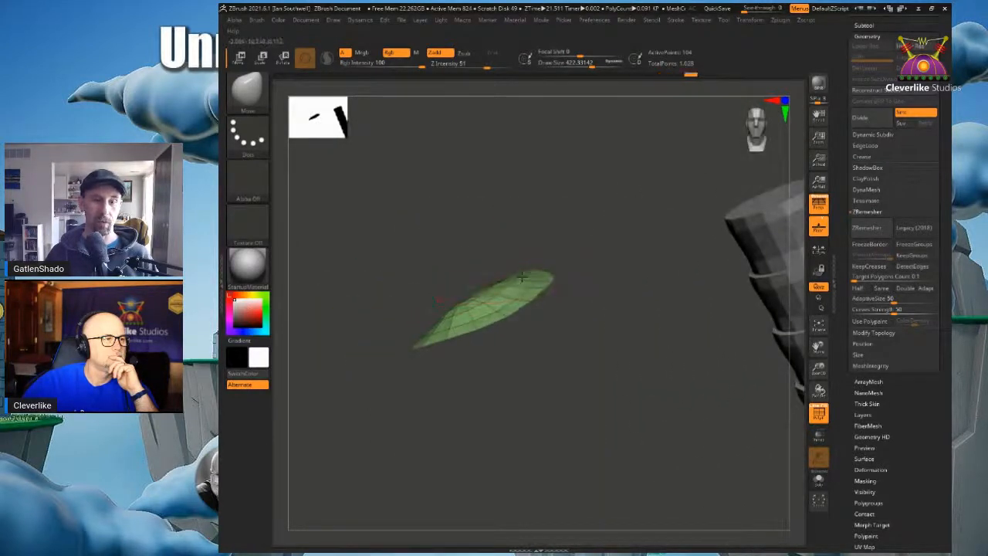
drag(500, 274, 606, 254)
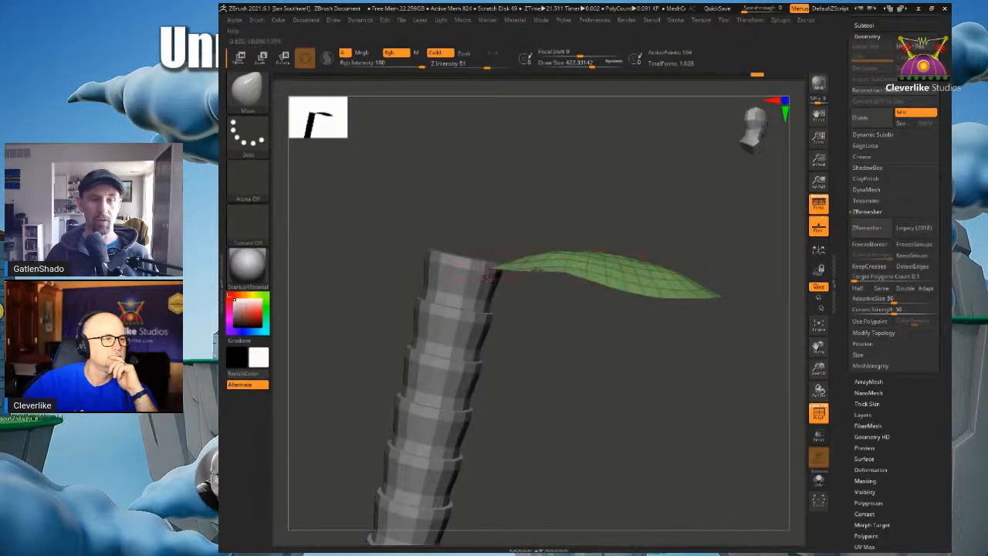
drag(526, 264, 519, 266)
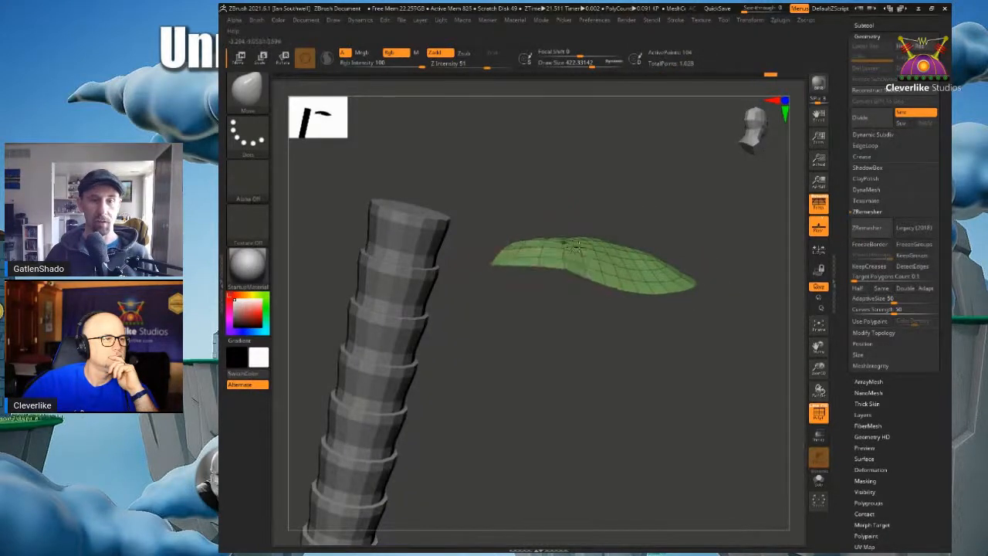
drag(647, 282, 559, 255)
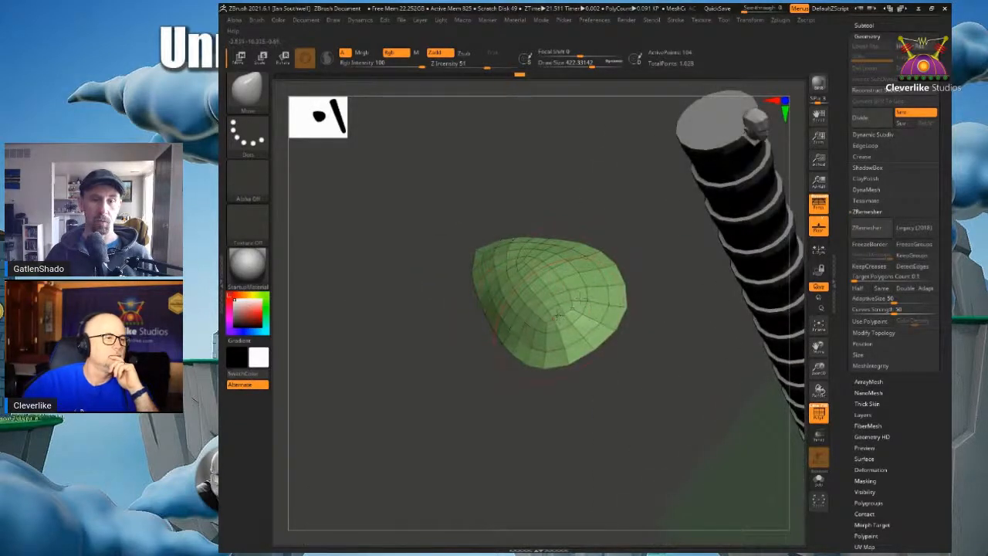
drag(495, 282, 455, 300)
right_drag(455, 299, 485, 288)
mouse_move(485, 288)
mouse_down()
mouse_move(485, 300)
mouse_move(439, 291)
mouse_up()
right_drag(439, 291, 598, 257)
Step: Tilt the leaf downward and position it against the top of the trunk
key(w)
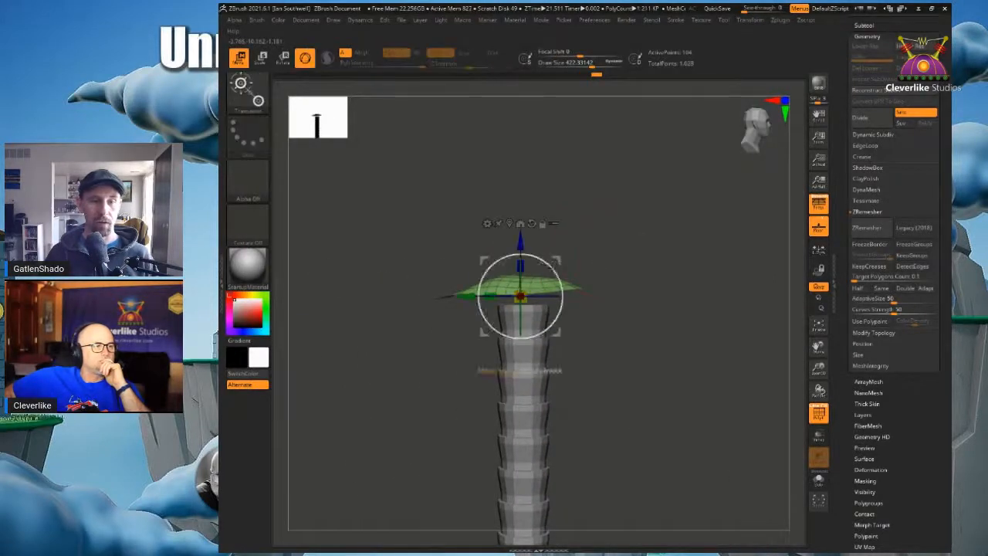
alt+drag(557, 261, 594, 251)
right_drag(645, 258, 674, 146)
alt+right_drag(541, 255, 538, 284)
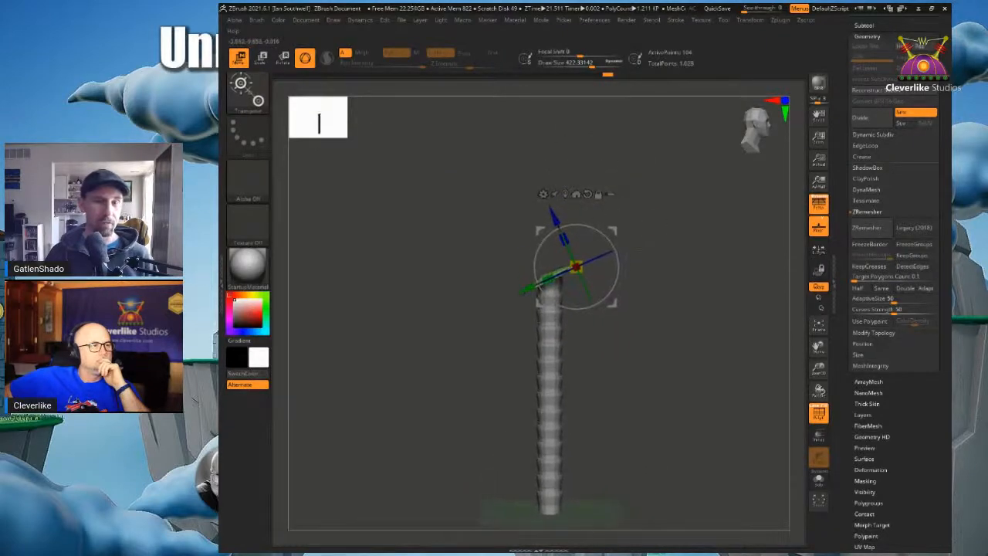
ctrl+right_drag(619, 198, 623, 207)
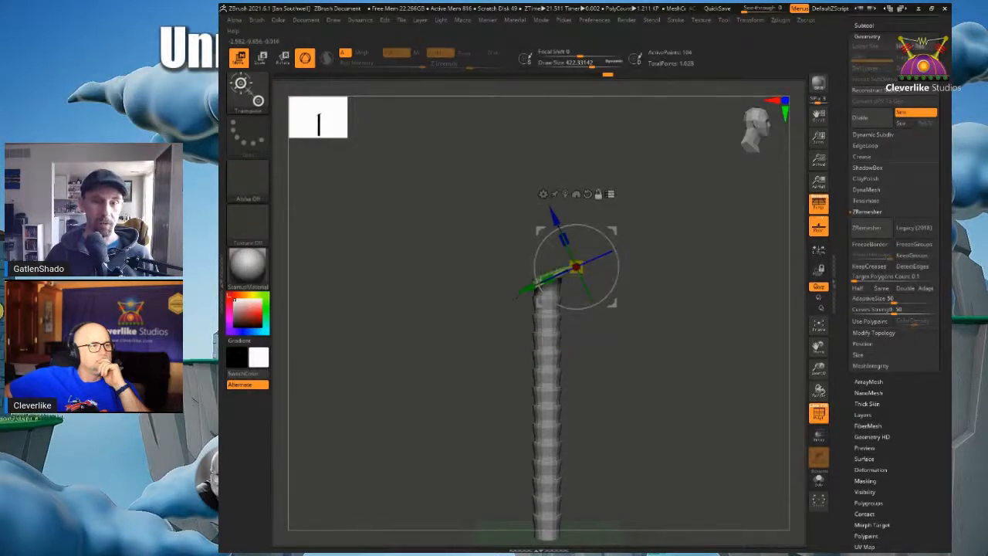
Step: Try to relocate the leaf's gizmo pivot to the base of the trunk
alt+right_drag(653, 302, 668, 256)
alt+click(593, 147)
alt+right_drag(641, 336, 632, 272)
drag(558, 431, 547, 440)
key(ctrl+z)
mouse_move(547, 439)
right_down()
mouse_move(550, 482)
mouse_move(552, 433)
right_up()
mouse_move(552, 433)
alt+right_down()
mouse_move(580, 414)
mouse_move(534, 361)
alt+right_up()
mouse_move(535, 361)
right_down()
mouse_move(648, 315)
mouse_move(634, 316)
mouse_move(643, 305)
right_up()
Step: Reduce the Move brush's Draw Size to about 180 and check the leaf from above
key(q)
key(space)
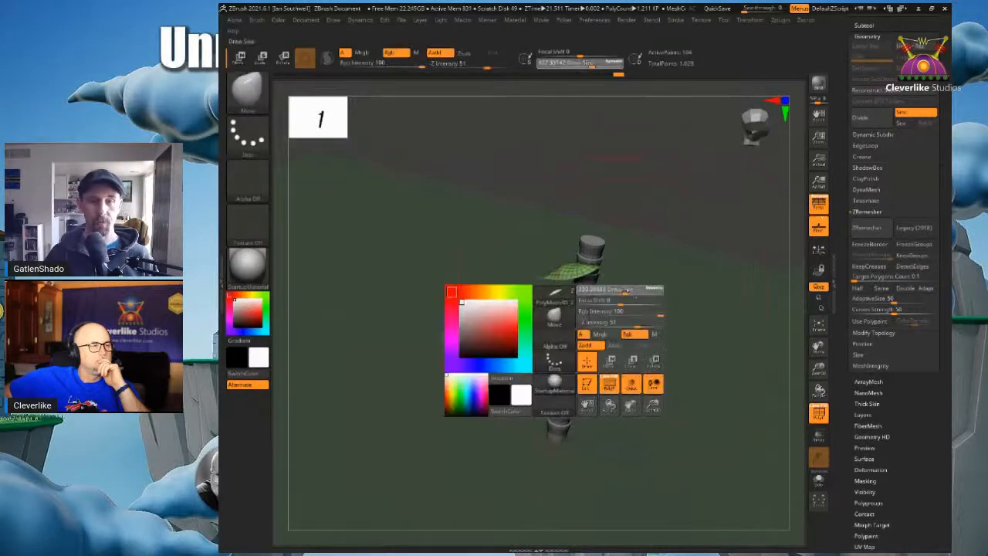
drag(615, 291, 613, 292)
right_drag(623, 308, 610, 324)
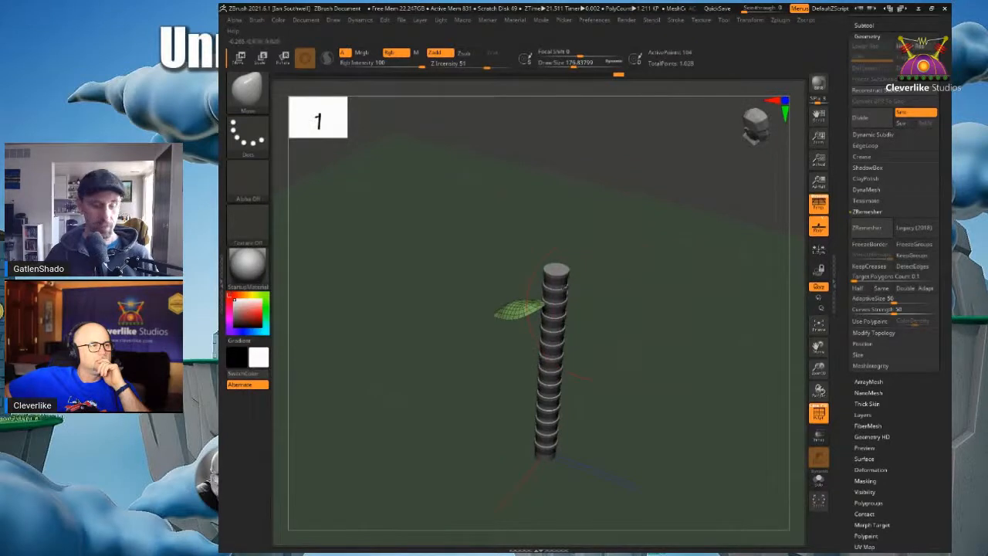
Step: Recentre the gizmo on the leaf and move the leaf outward beside the top of the trunk
key(w)
click(579, 378)
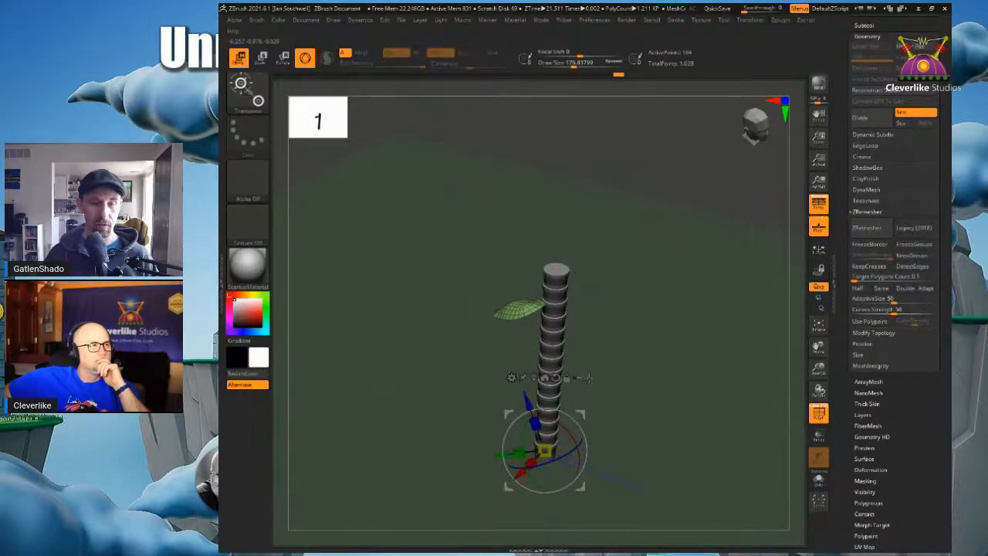
right_drag(607, 377, 604, 364)
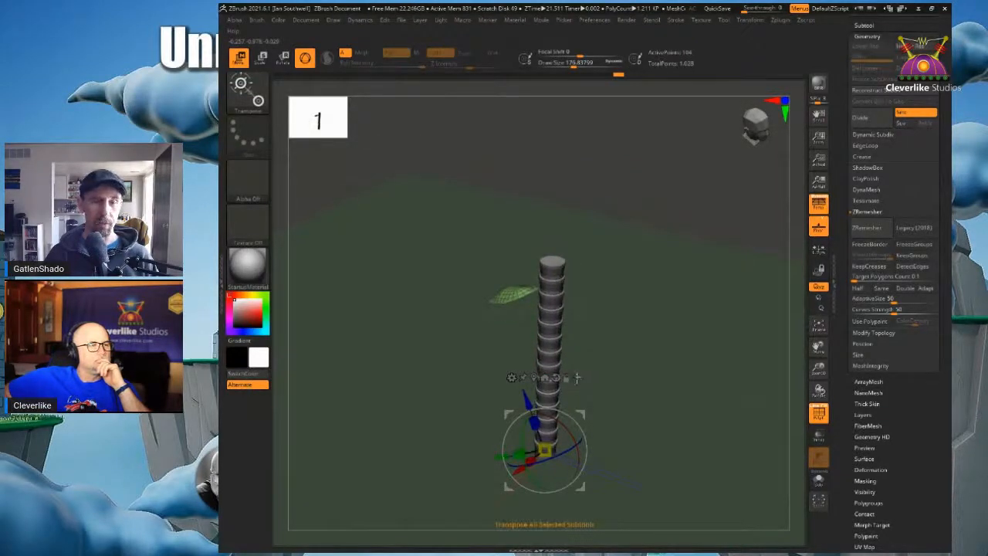
right_drag(606, 448, 603, 432)
right_drag(587, 349, 529, 323)
click(534, 378)
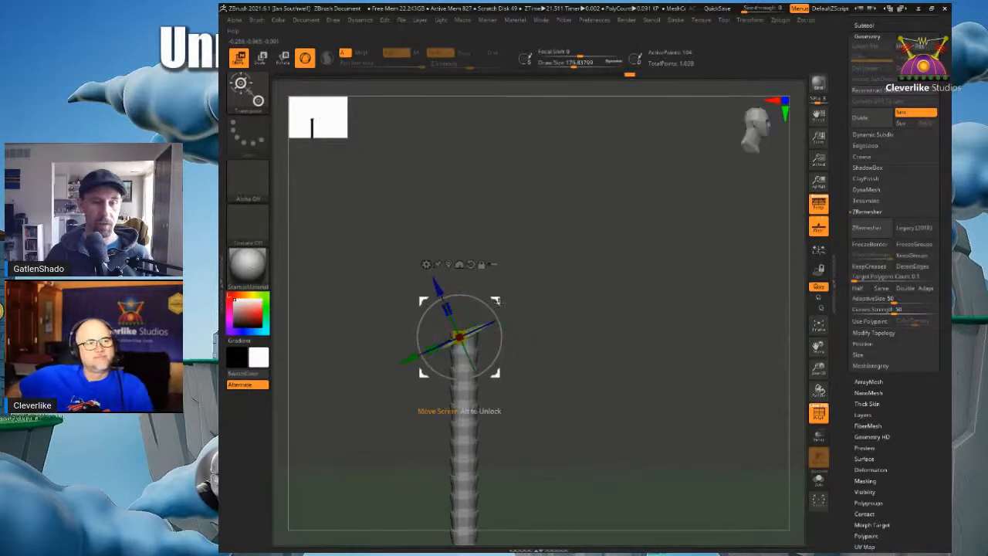
drag(461, 336, 486, 326)
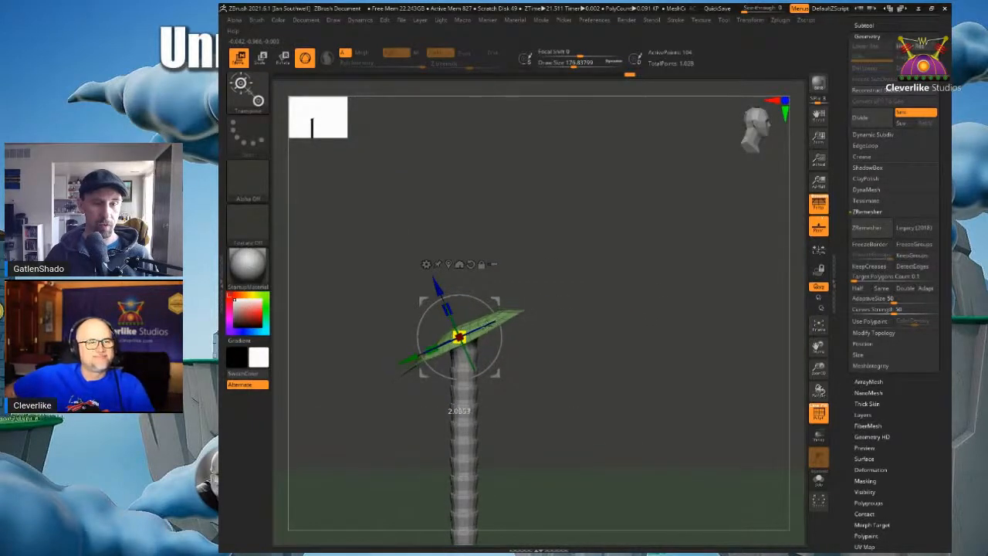
drag(424, 374, 390, 384)
alt+right_drag(513, 340, 614, 248)
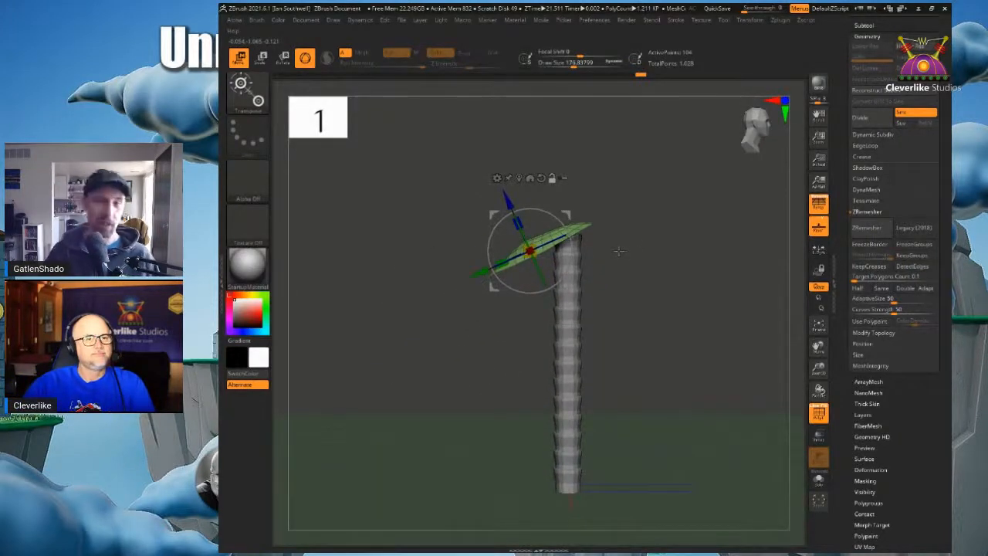
Step: Align the leaf's stem end with the trunk top and place the gizmo pivot over the trunk
click(861, 212)
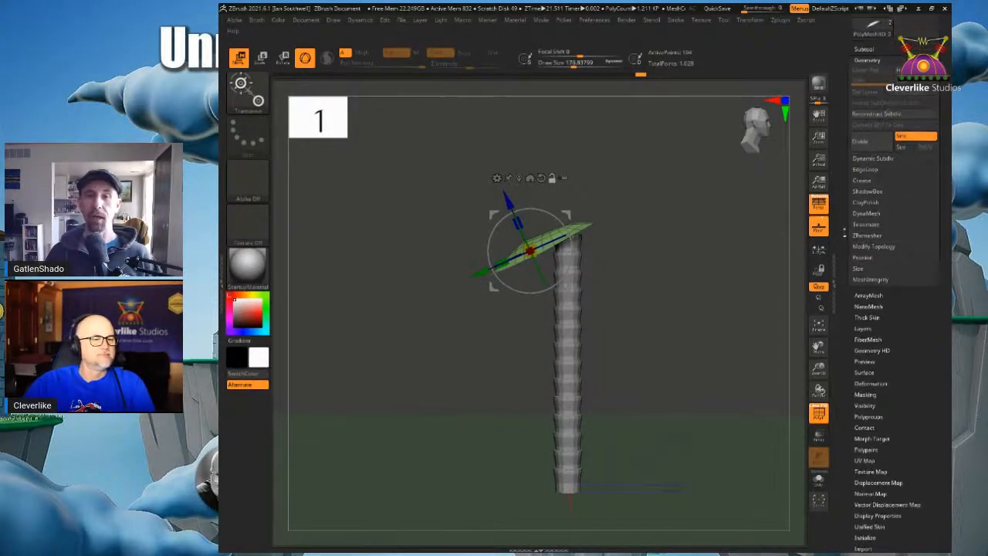
drag(712, 258, 655, 255)
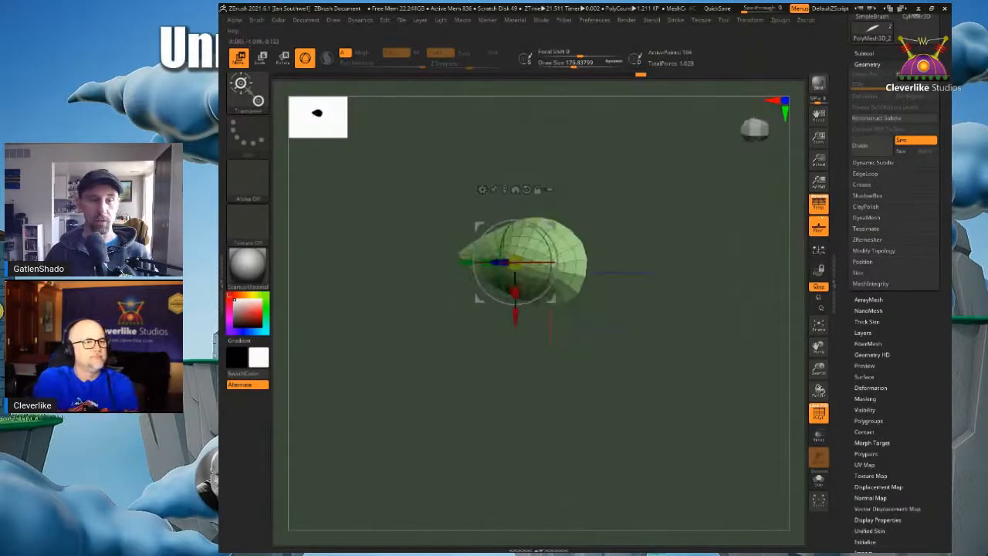
mouse_move(553, 228)
alt+mouse_down()
mouse_move(626, 230)
mouse_move(580, 222)
mouse_move(596, 225)
mouse_move(610, 209)
mouse_move(600, 171)
alt+mouse_up()
alt+drag(594, 233, 615, 203)
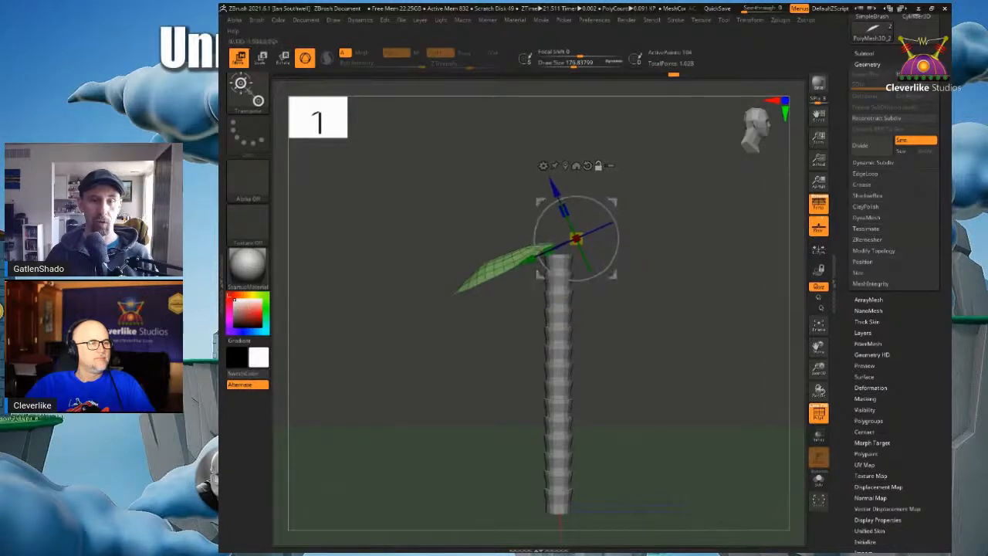
alt+drag(615, 202, 635, 259)
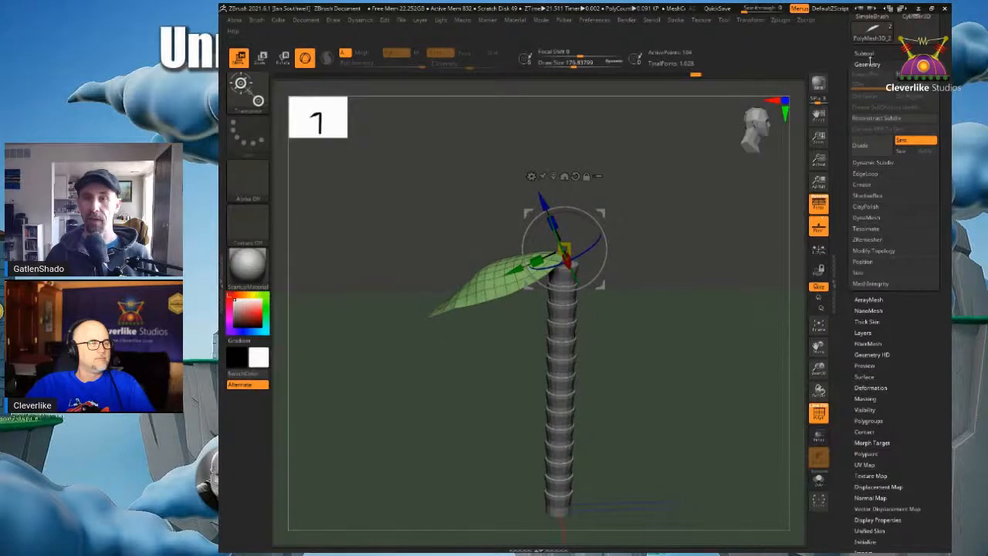
Step: Turn the leaf into an Array Mesh with 9 repeats and select rotation as the transform between copies
click(868, 65)
scroll(879, 82, up, 4)
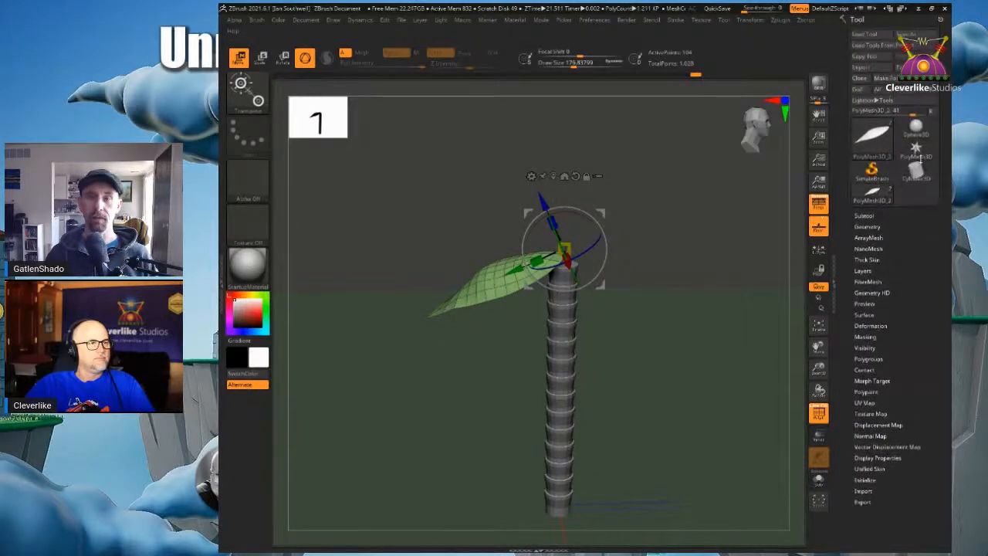
click(881, 236)
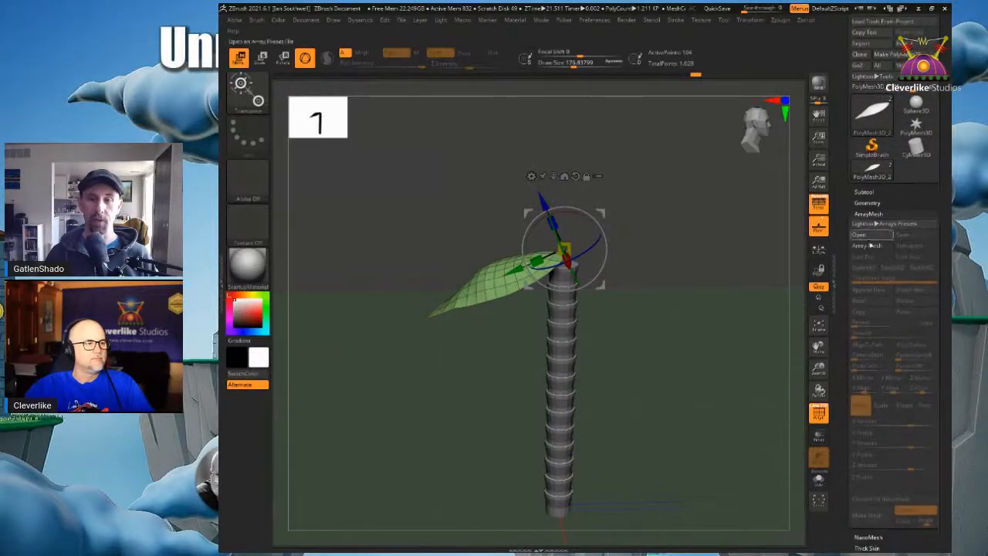
click(869, 245)
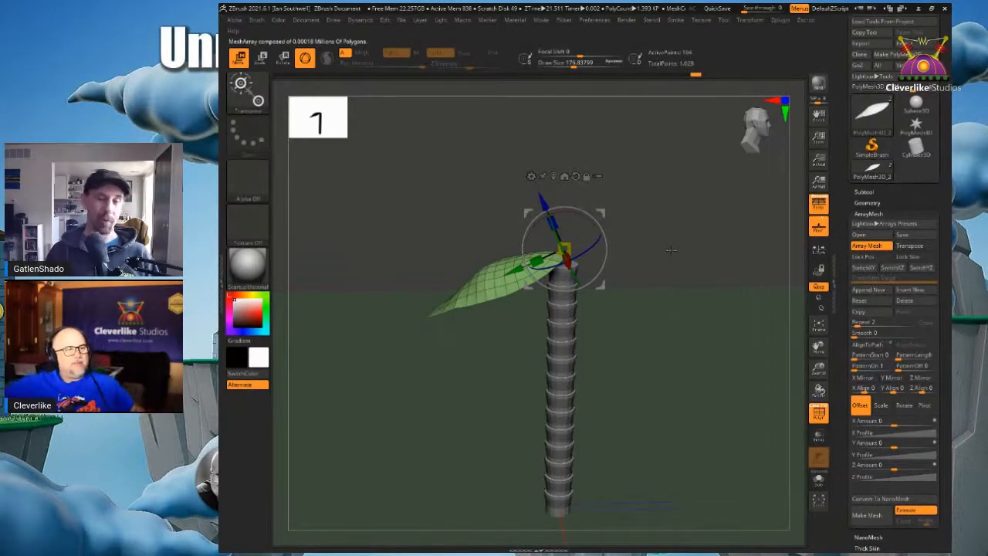
mouse_move(664, 282)
alt+mouse_down()
mouse_move(659, 256)
mouse_move(667, 295)
mouse_move(669, 266)
alt+mouse_up()
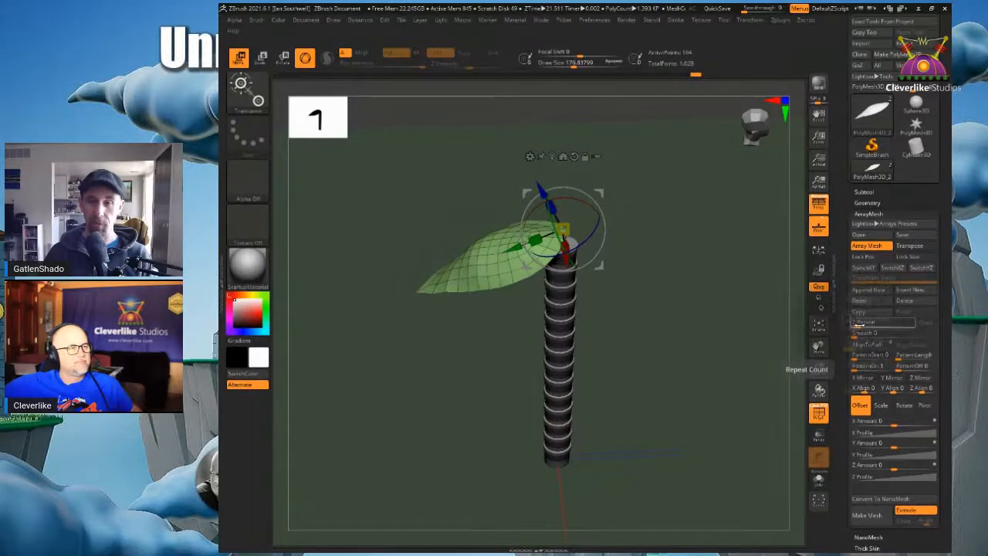
drag(856, 326, 862, 325)
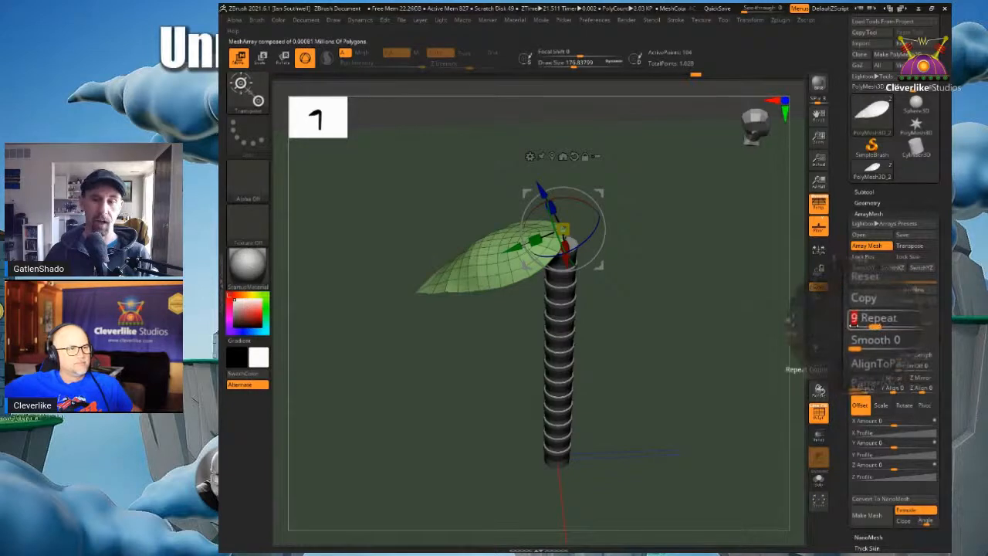
drag(845, 372, 853, 283)
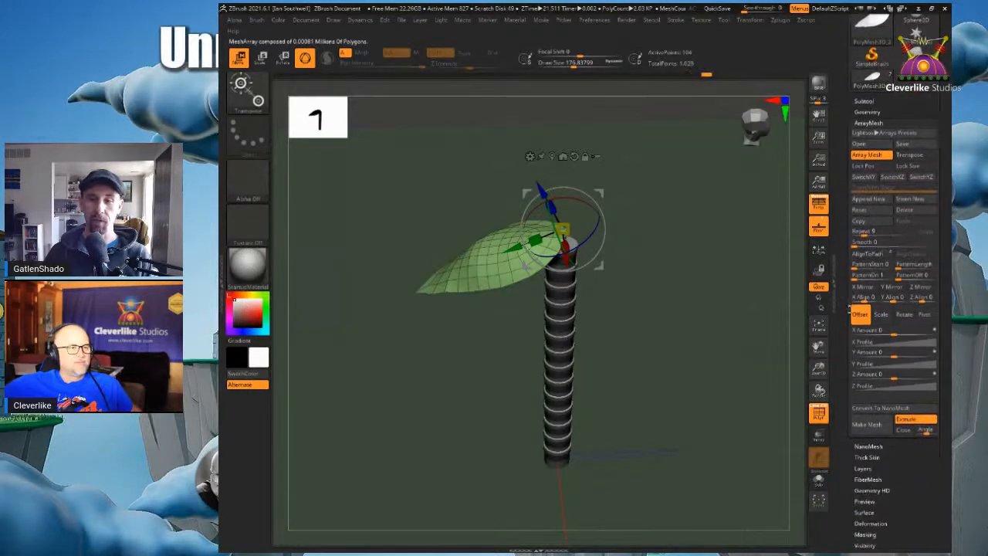
click(902, 315)
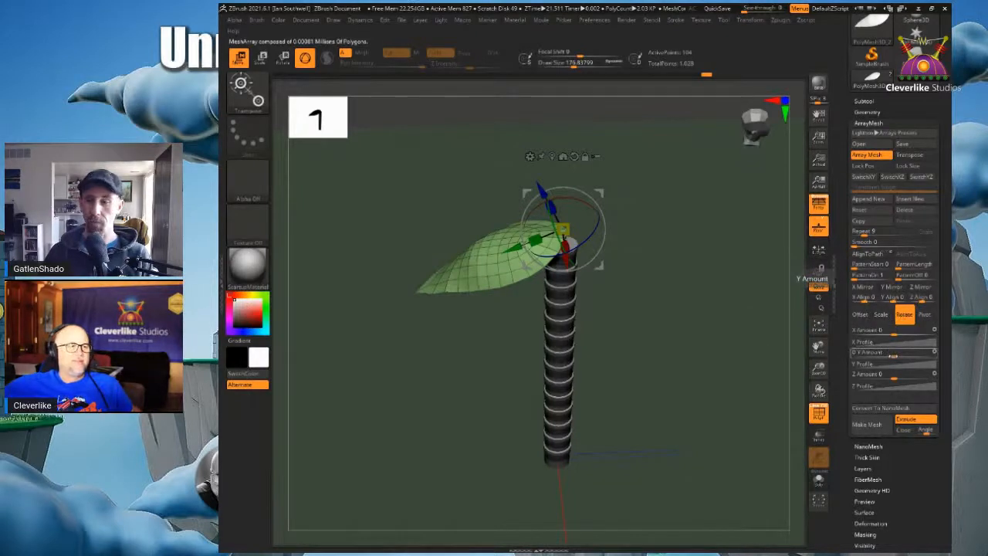
Step: Try a Y rotation amount of 180 for the leaf array, then undo it
key(z)
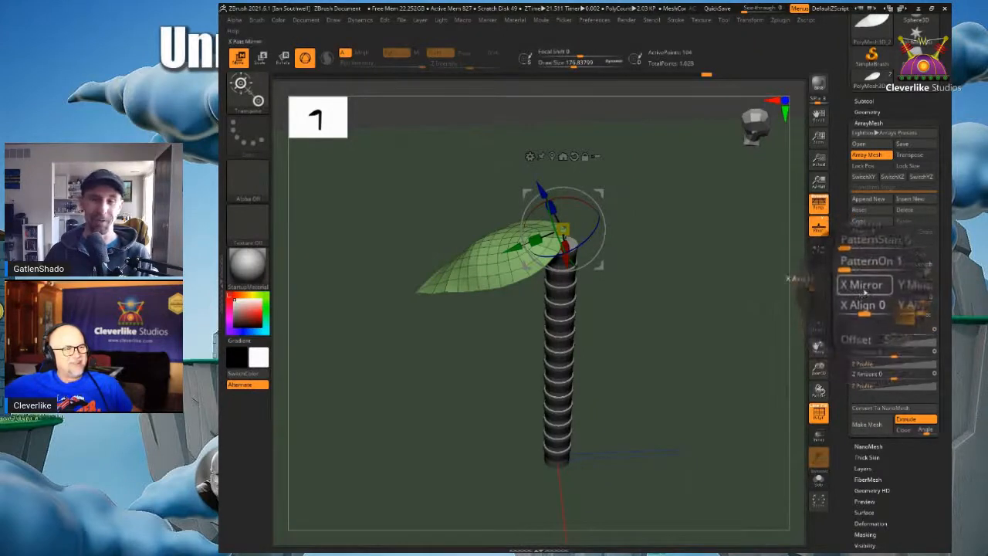
key(z)
drag(848, 296, 847, 305)
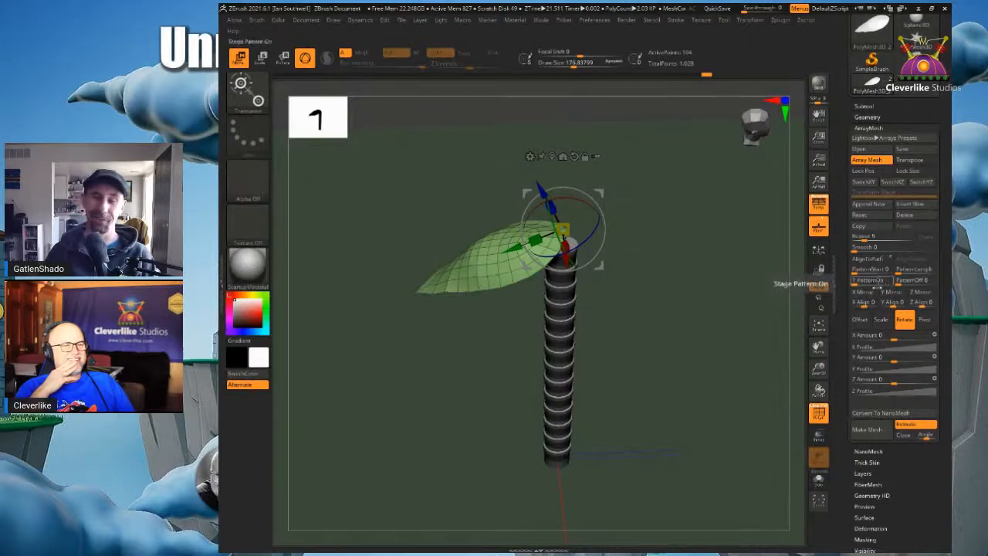
drag(844, 307, 845, 314)
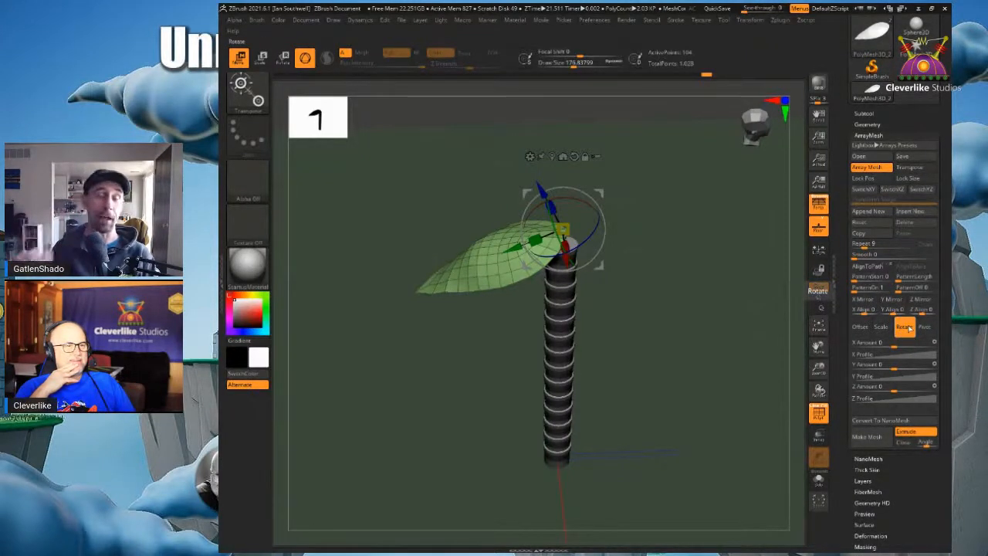
click(820, 287)
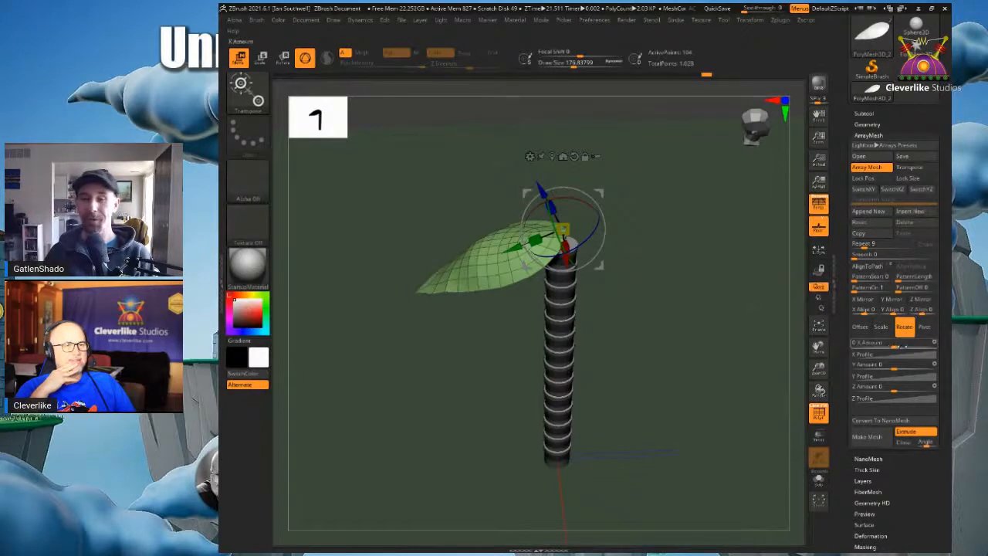
drag(843, 365, 844, 355)
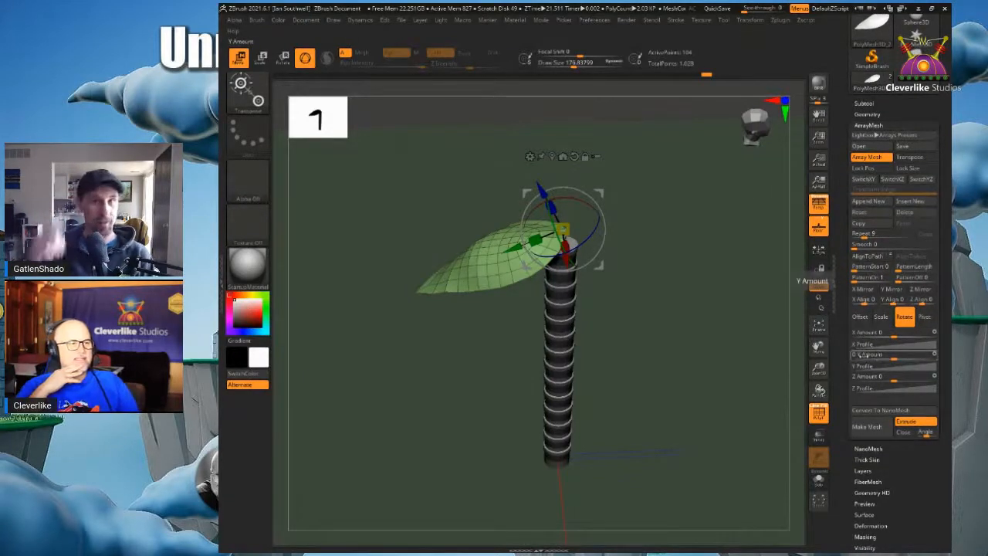
drag(859, 355, 915, 360)
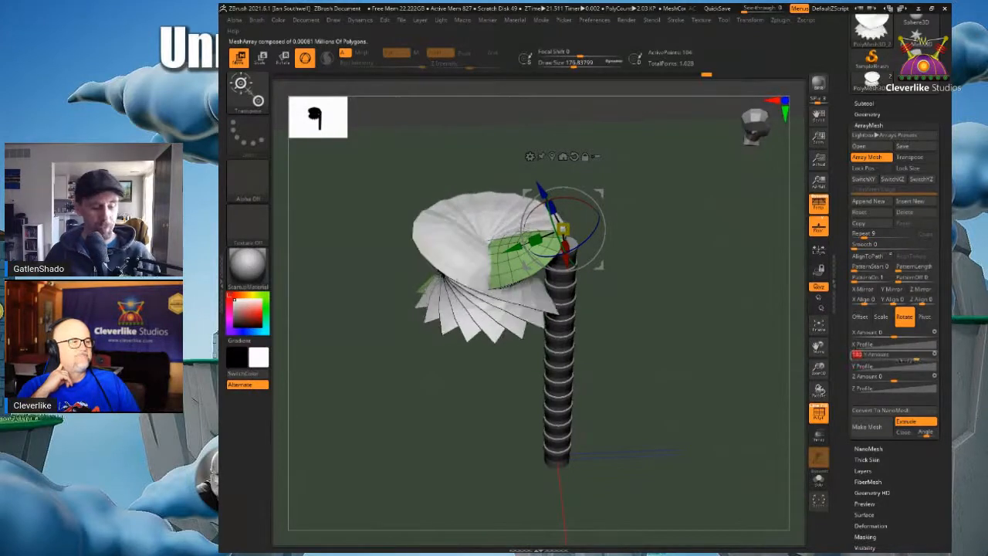
key(ctrl+z)
Step: Enable the array mesh's Transpose option and swap the gizmo for the transpose line, working from above the leaf
drag(526, 261, 647, 257)
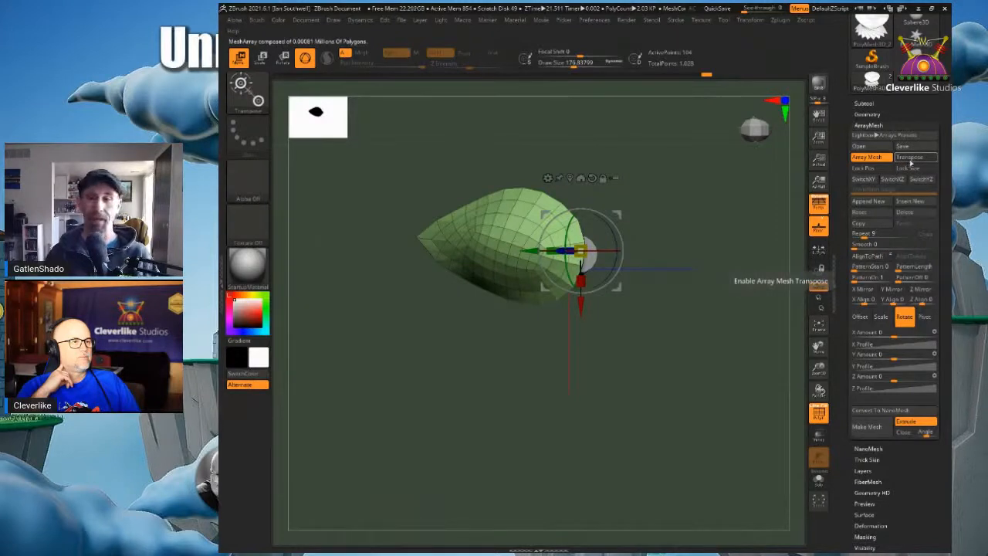
click(921, 159)
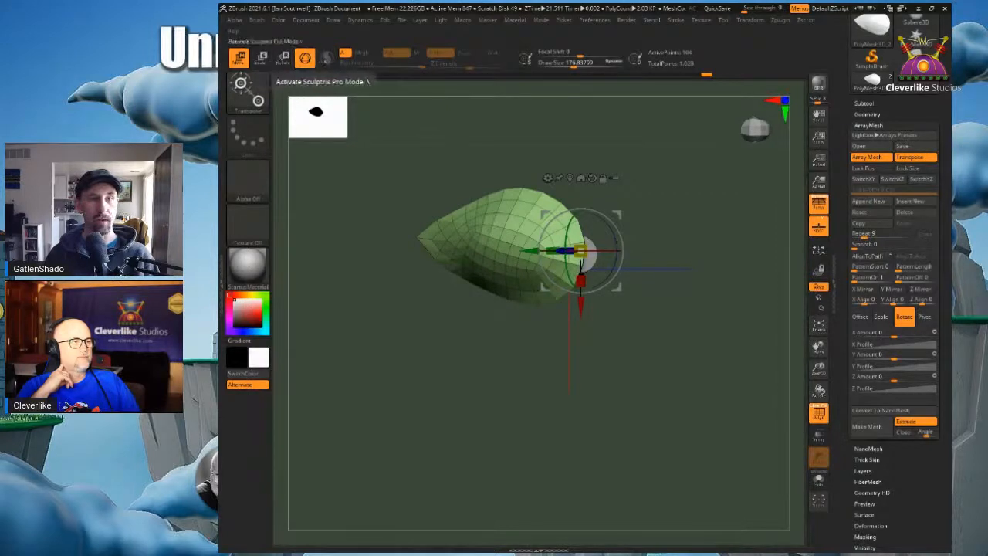
click(305, 59)
ctrl+right_drag(511, 241, 538, 172)
alt+right_drag(521, 218, 593, 255)
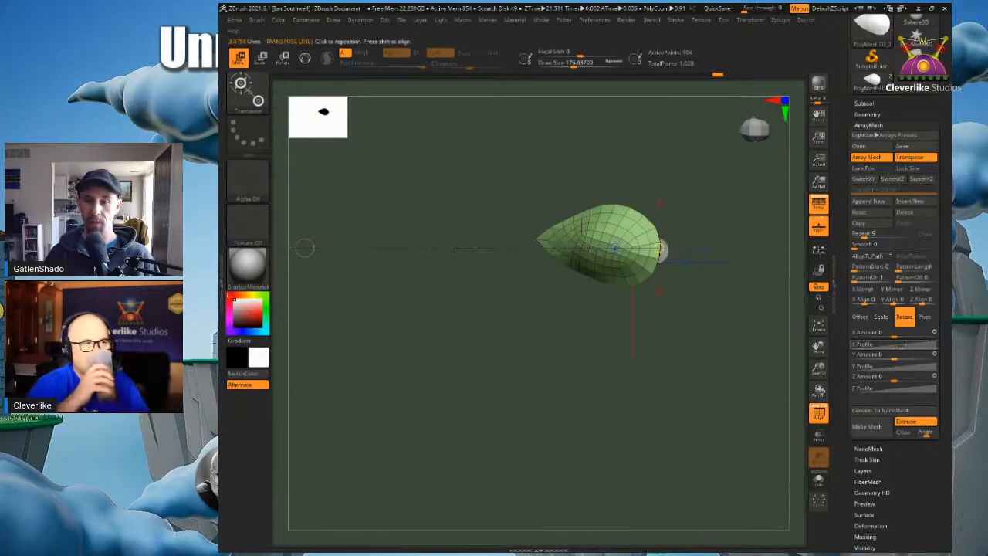
Step: Set the array's Y rotation amount to 360 so the leaves form a full ring around the trunk
drag(895, 357, 919, 357)
drag(726, 407, 670, 394)
drag(919, 357, 887, 352)
text(360)
key(Return)
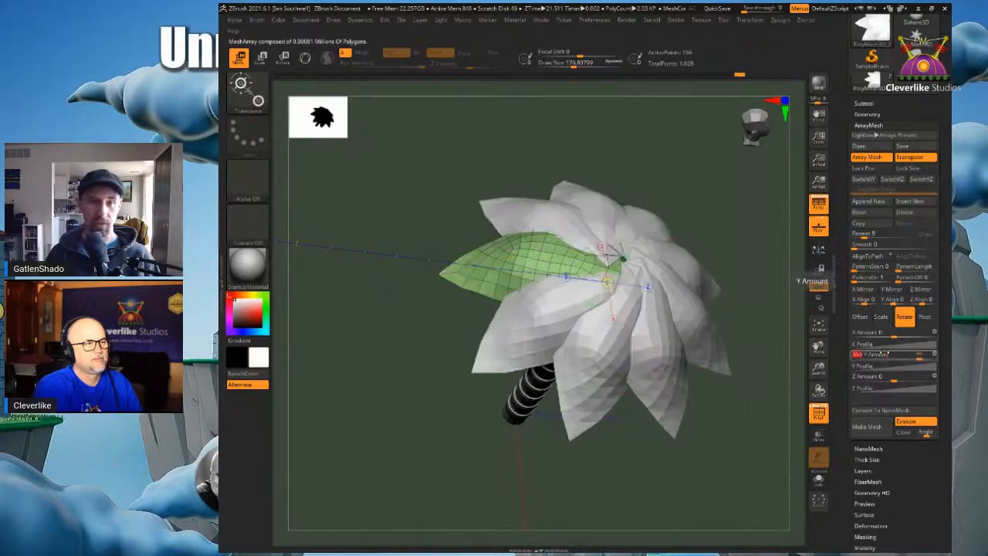
Step: Switch back to the gizmo and reset its orientation so it stands upright over the trunk
drag(703, 272, 750, 243)
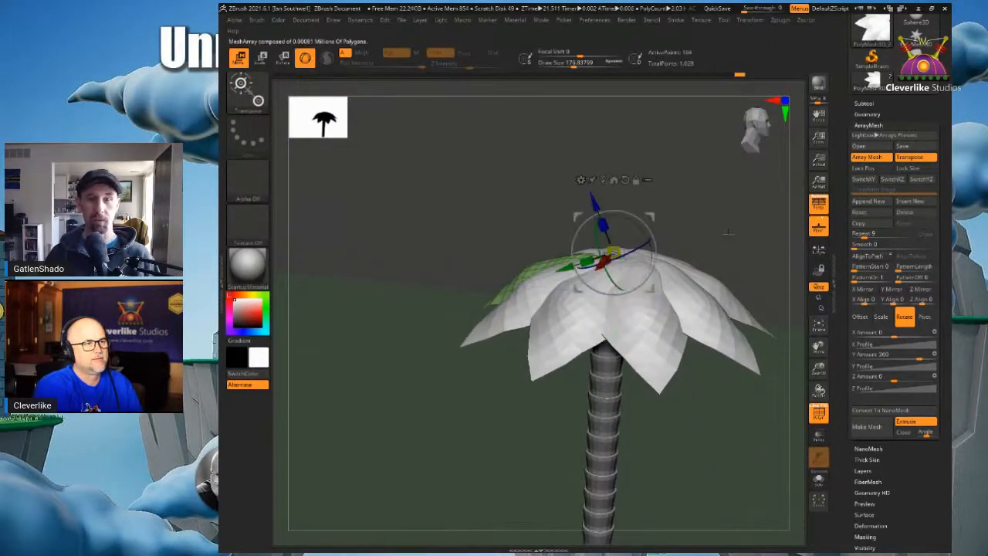
drag(292, 261, 300, 224)
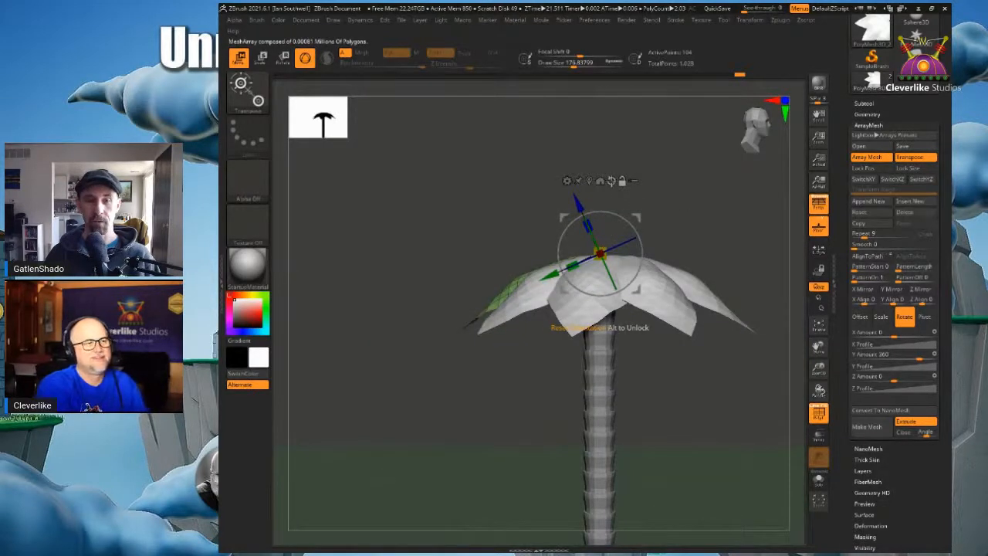
click(612, 182)
drag(658, 203, 662, 243)
alt+drag(631, 390, 626, 375)
alt+drag(608, 339, 604, 374)
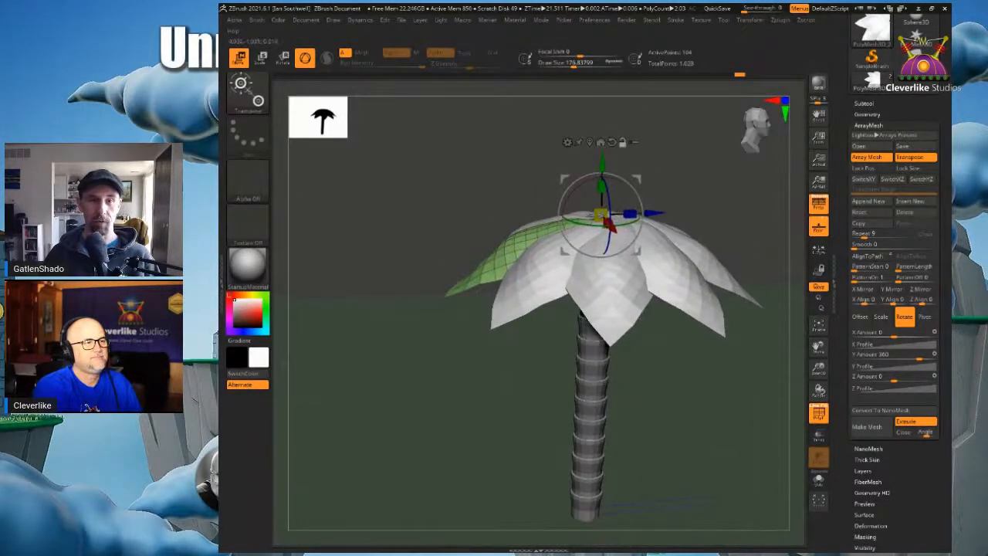
Step: Duplicate the leaf upward to form a second ring and try rotating it around the trunk
ctrl+drag(603, 166, 603, 148)
mouse_move(685, 161)
mouse_down()
mouse_move(714, 241)
mouse_move(702, 179)
mouse_move(689, 171)
mouse_up()
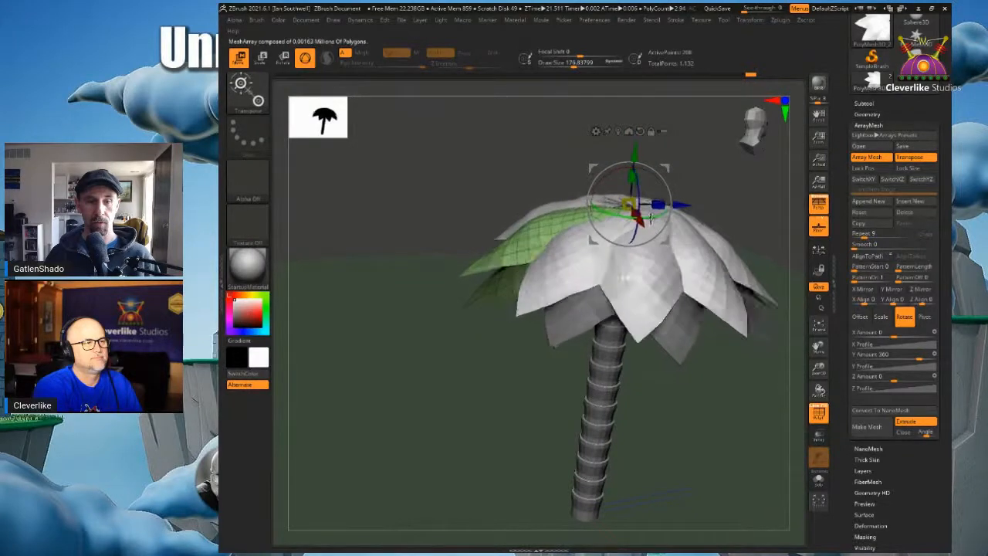
mouse_move(683, 380)
mouse_down()
mouse_move(710, 392)
mouse_move(679, 376)
mouse_up()
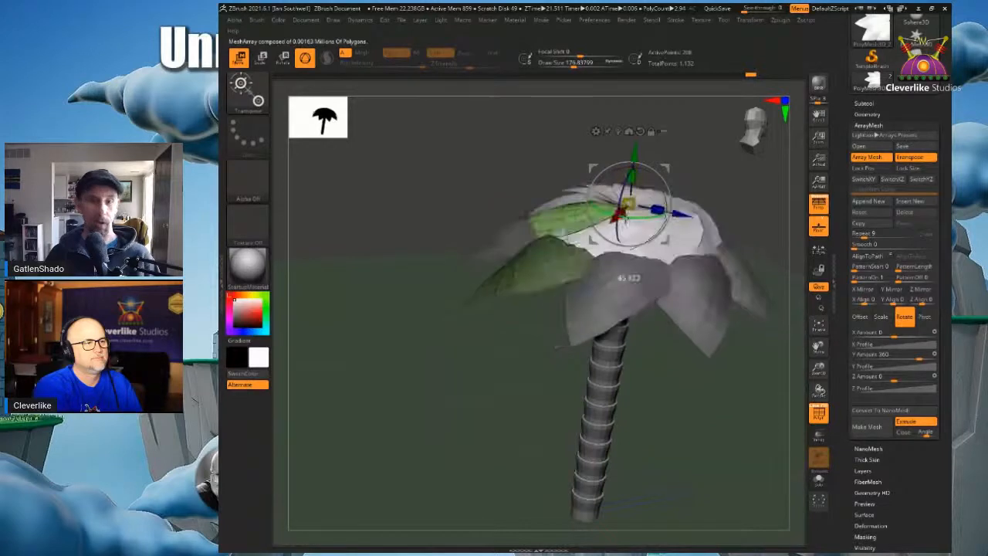
drag(738, 176, 741, 200)
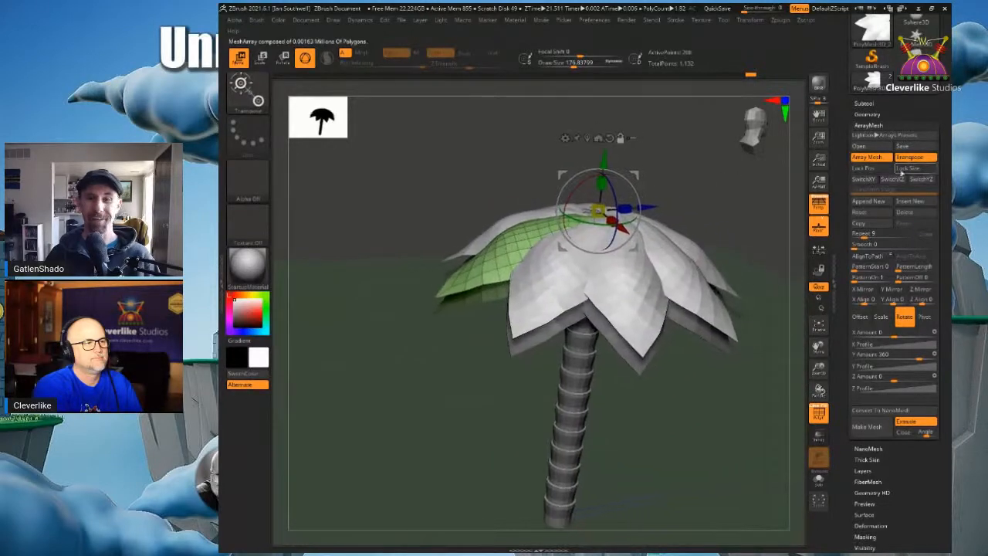
Step: Enable Lock Size and Lock Pos for the array, then rotate the upper ring so its leaves are staggered
click(911, 168)
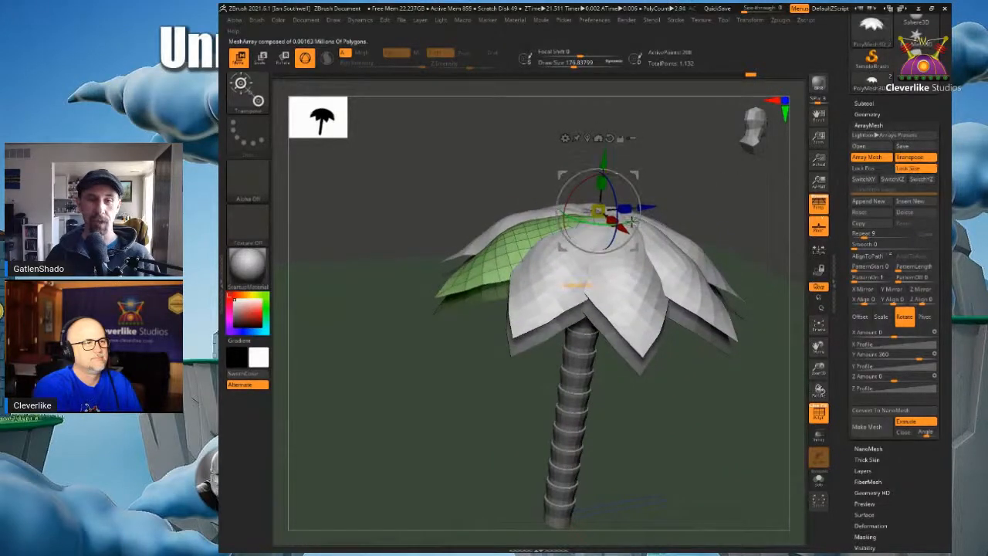
click(864, 168)
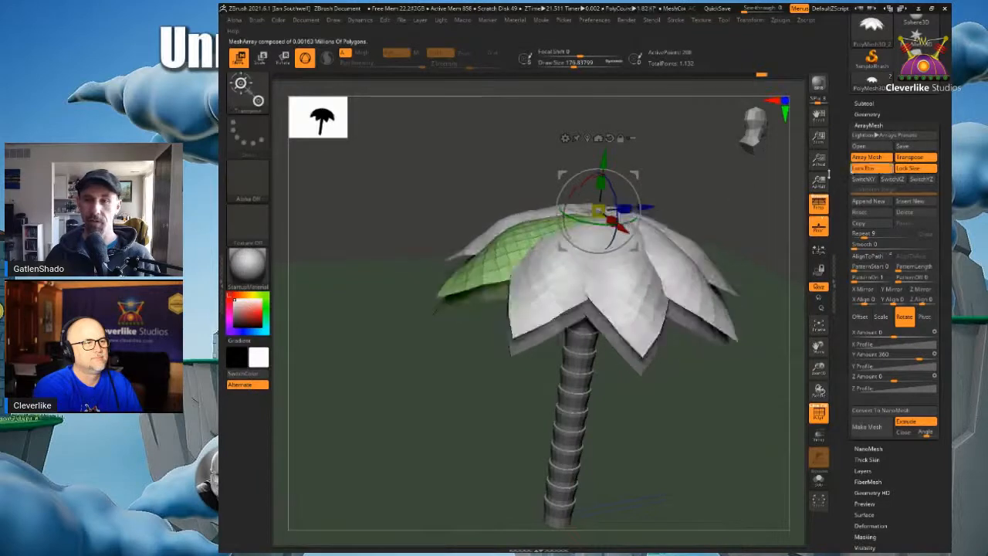
drag(628, 221, 617, 223)
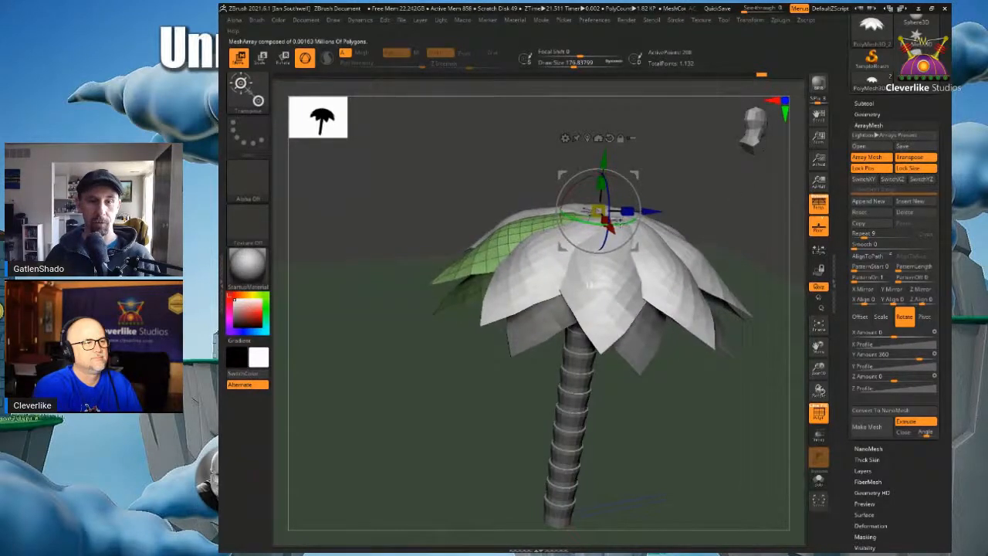
drag(617, 224, 678, 230)
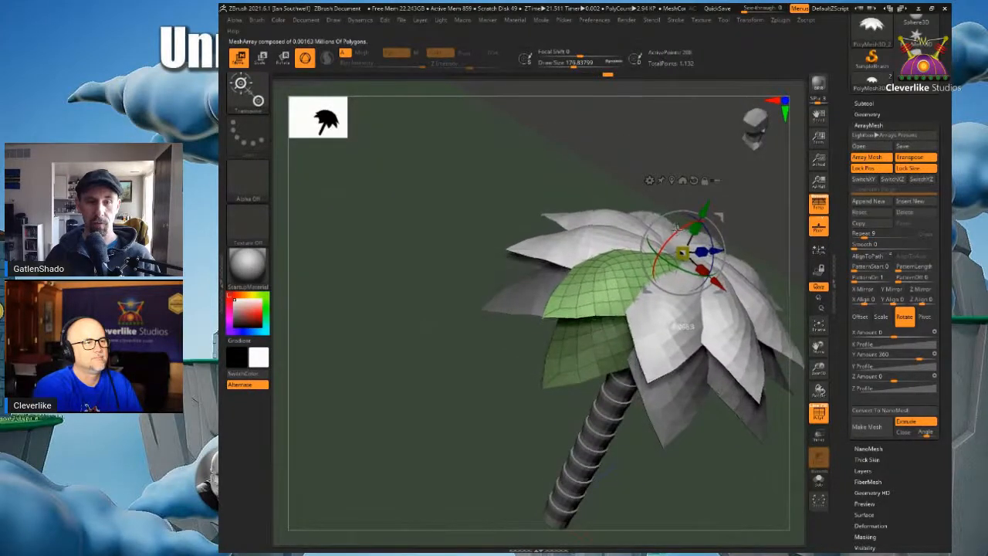
Step: Duplicate the leaf upward again as a third ring and rotate it around the trunk
drag(628, 198, 579, 191)
click(607, 196)
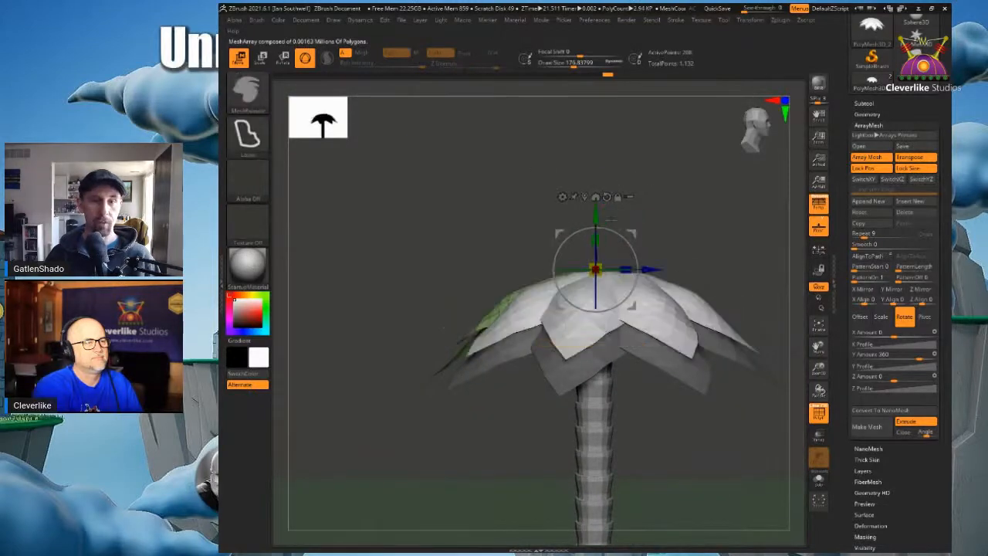
key(ctrl+z)
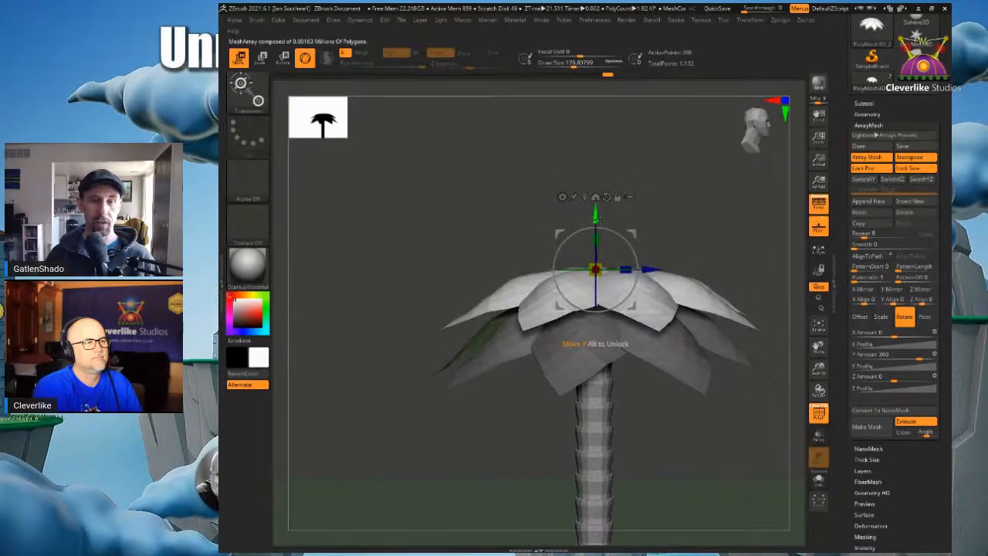
mouse_move(595, 237)
mouse_down()
mouse_move(595, 219)
mouse_move(581, 224)
mouse_up()
drag(684, 209, 676, 224)
drag(598, 257, 582, 255)
drag(665, 193, 605, 203)
ctrl+right_drag(669, 193, 741, 253)
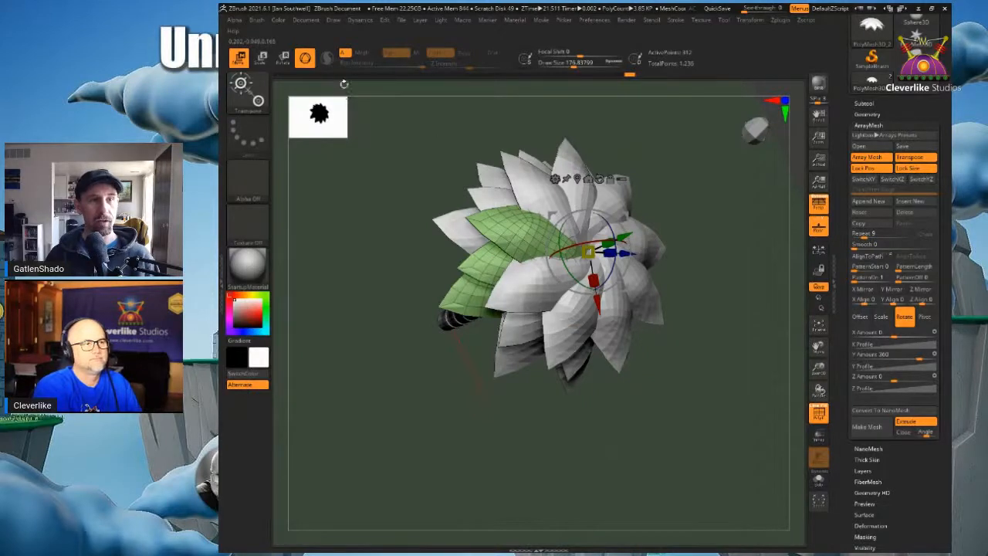
Step: Reduce the Move brush's Draw Size to about 132 and reshape the leaves of the rings to vary their outlines
key(q)
drag(496, 225, 522, 223)
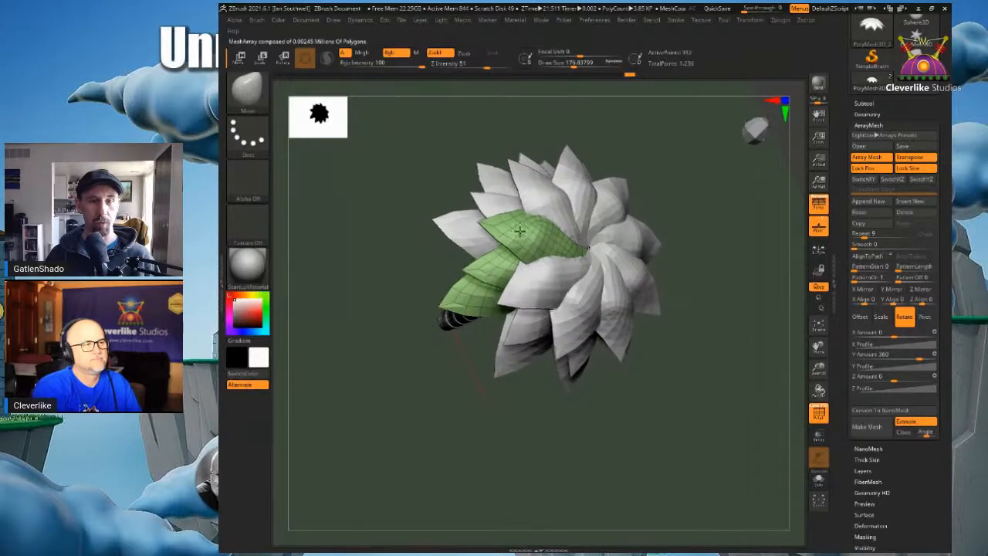
key(space)
drag(424, 192, 419, 192)
mouse_move(421, 216)
ctrl+right_down()
mouse_move(440, 309)
mouse_move(496, 196)
ctrl+right_up()
drag(473, 291, 488, 285)
mouse_move(461, 342)
mouse_down()
mouse_move(425, 329)
mouse_move(455, 368)
mouse_up()
drag(483, 293, 505, 272)
mouse_move(506, 266)
alt+right_down()
mouse_move(540, 297)
mouse_move(587, 262)
mouse_move(577, 227)
mouse_move(585, 255)
mouse_move(615, 206)
mouse_move(625, 240)
alt+right_up()
drag(587, 261, 568, 253)
drag(622, 228, 587, 224)
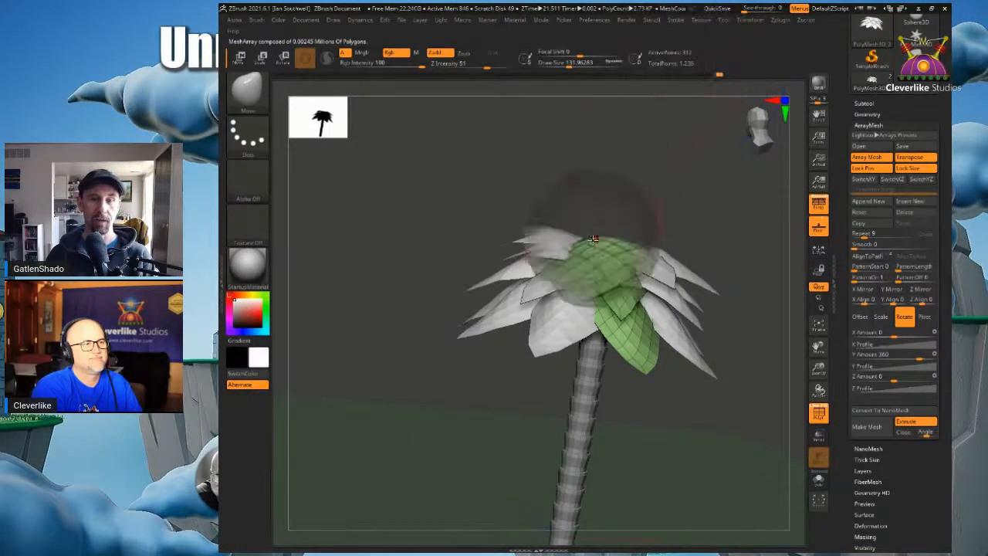
Step: Adjust the leaves along the vertical axis with the gizmo and convert the array to real geometry with Make Mesh
drag(663, 221, 661, 272)
mouse_move(724, 204)
mouse_down()
mouse_move(667, 214)
mouse_move(634, 195)
mouse_up()
key(w)
key(ctrl+z)
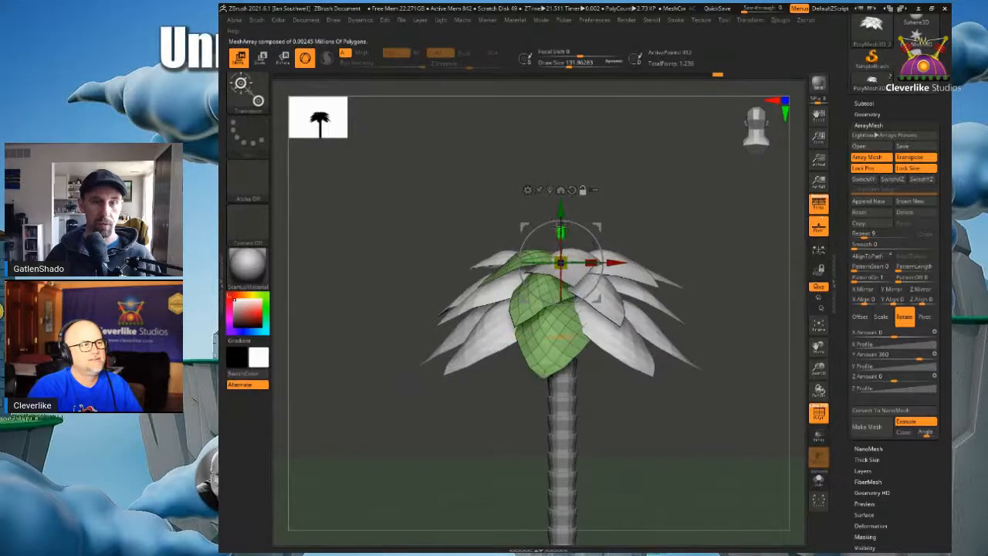
drag(562, 230, 561, 210)
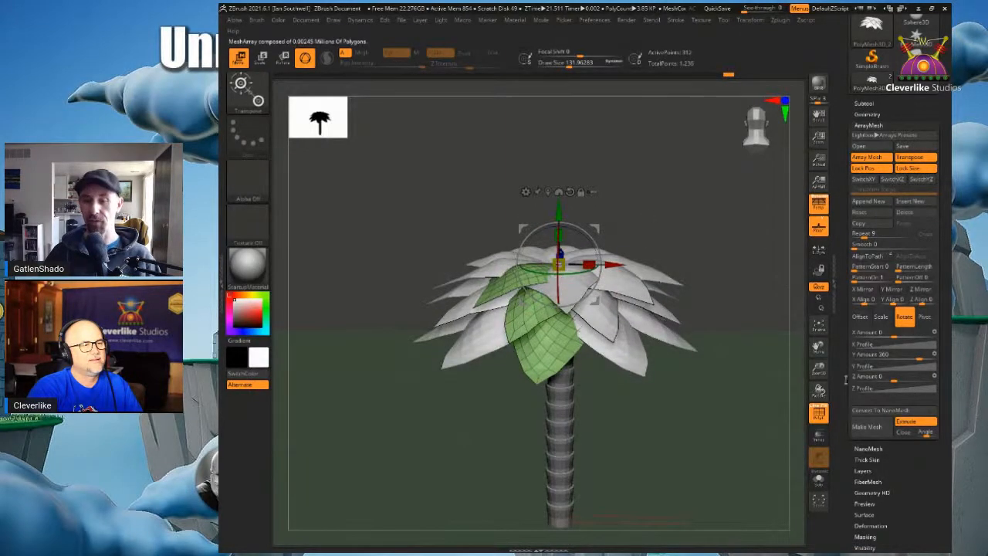
click(867, 427)
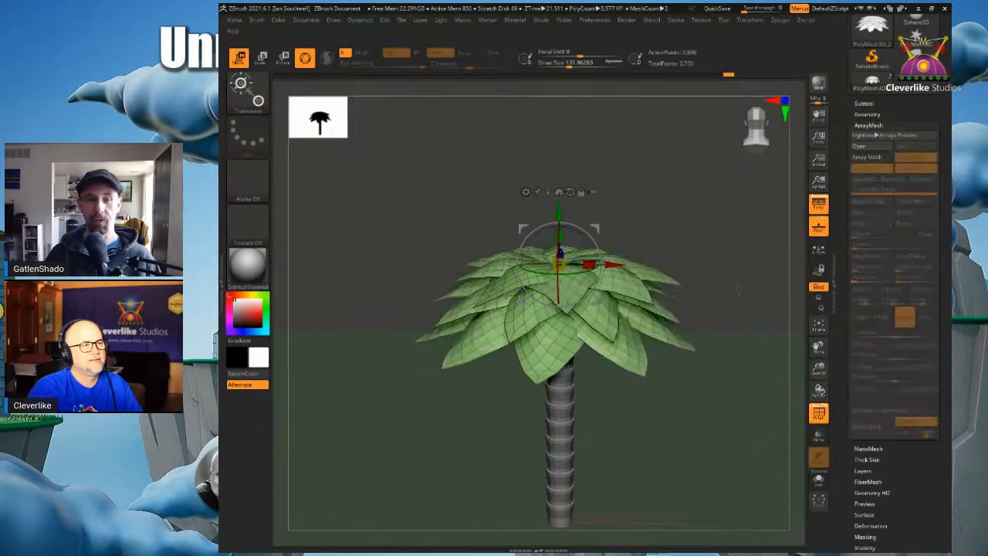
Step: Set the Move brush's Draw Size to about 158 and pull the outer and lower leaf tips to vary the canopy's outline
mouse_move(564, 315)
right_down()
mouse_move(566, 378)
mouse_move(562, 315)
right_up()
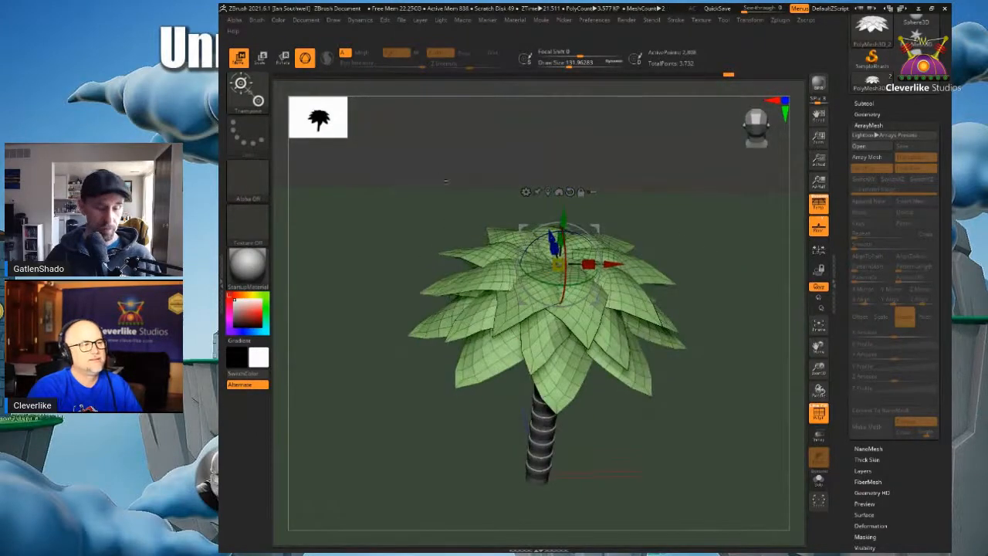
key(q)
key(space)
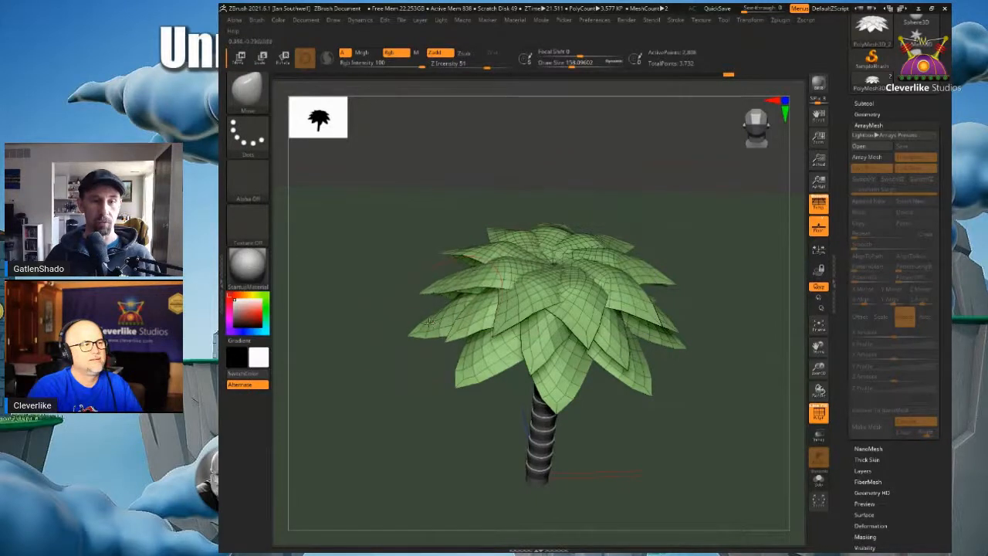
drag(429, 323, 444, 357)
drag(531, 389, 554, 397)
mouse_move(556, 313)
alt+right_down()
mouse_move(558, 268)
mouse_move(556, 295)
alt+right_up()
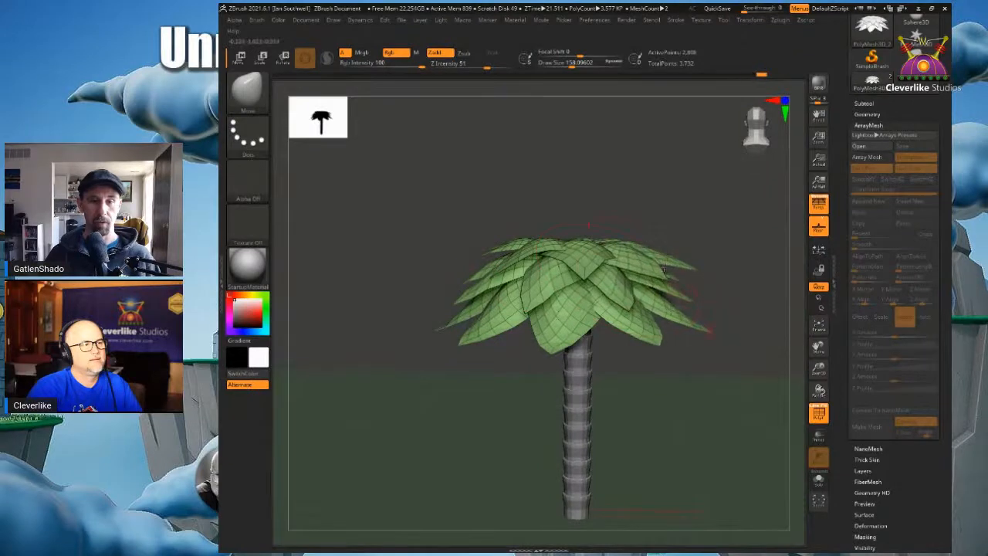
Step: Reshape more leaves around the other side of the canopy with the Move brush for a less uniform silhouette
right_drag(663, 268, 685, 280)
mouse_move(714, 280)
mouse_down()
mouse_move(722, 298)
mouse_move(673, 329)
mouse_up()
alt+right_drag(730, 366, 669, 329)
mouse_move(725, 278)
alt+right_down()
mouse_move(640, 260)
mouse_move(656, 257)
alt+right_up()
click(669, 252)
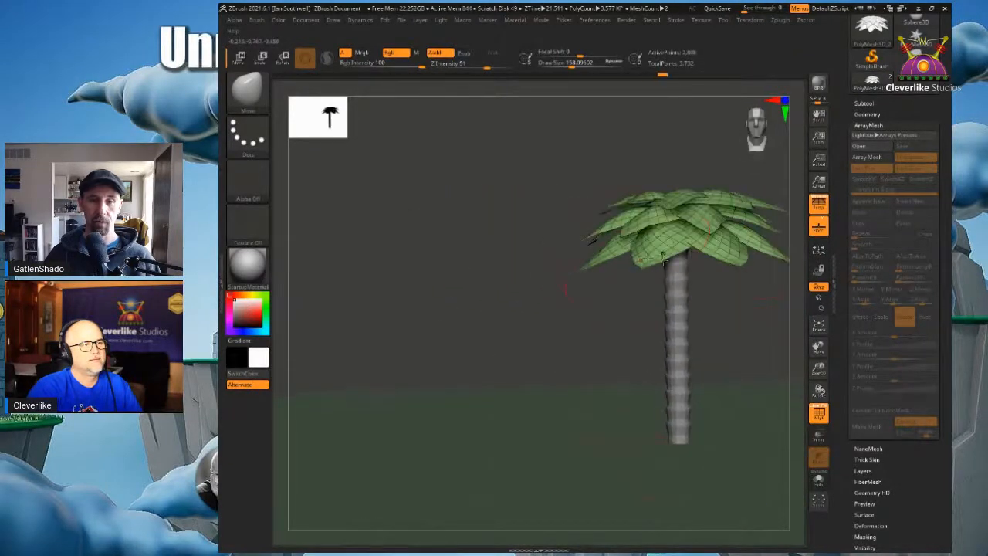
alt+right_drag(774, 220, 667, 249)
drag(661, 241, 675, 301)
mouse_move(651, 262)
right_down()
mouse_move(710, 246)
mouse_move(605, 254)
mouse_move(606, 279)
right_up()
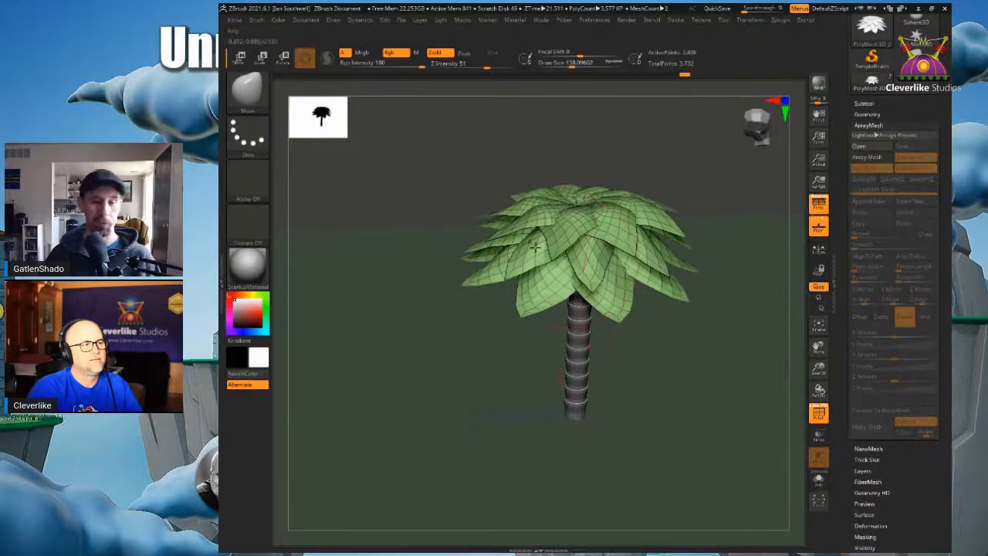
Step: Check the canopy from several angles and reduce the Move brush's Draw Size to about 97
right_drag(536, 246, 579, 277)
alt+right_drag(675, 271, 655, 305)
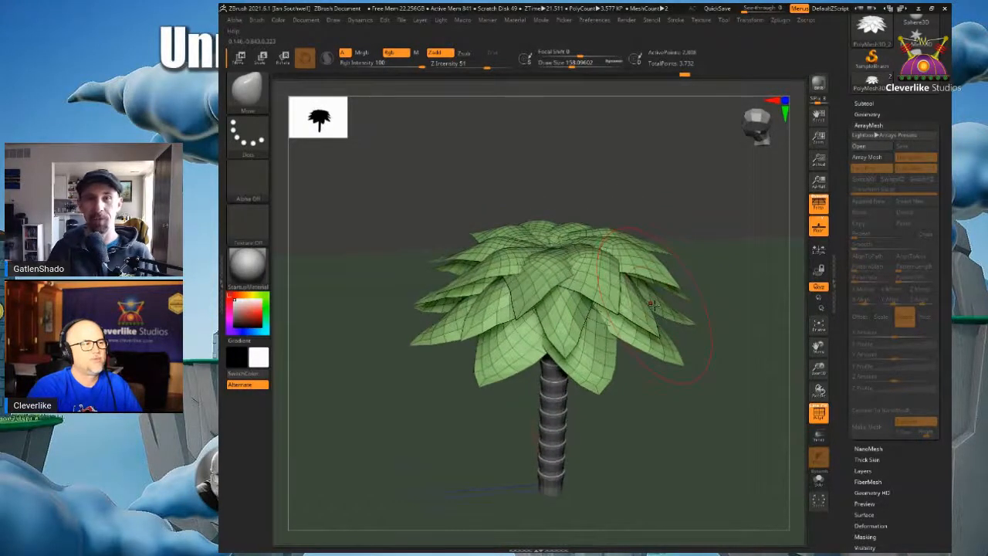
right_drag(703, 288, 718, 226)
right_drag(719, 275, 688, 281)
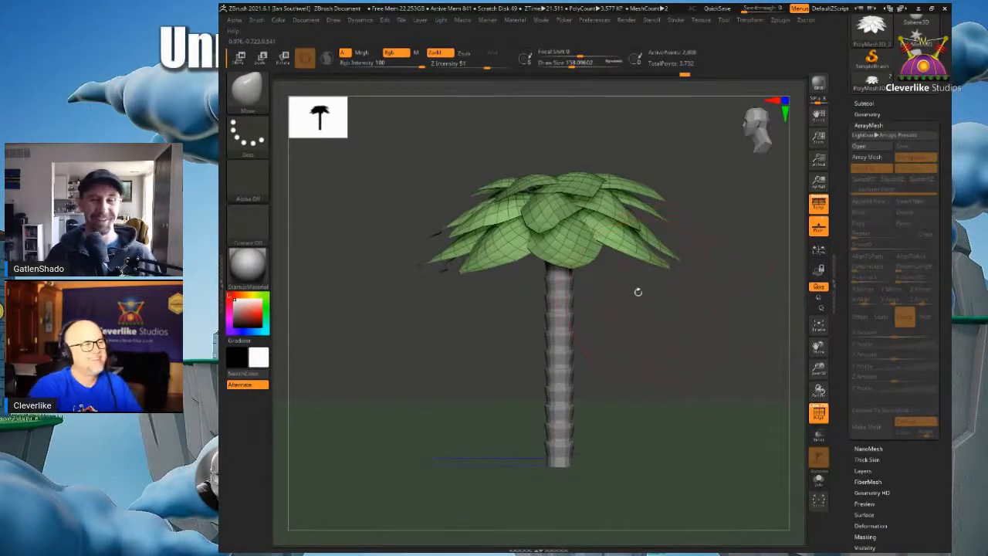
right_click(638, 288)
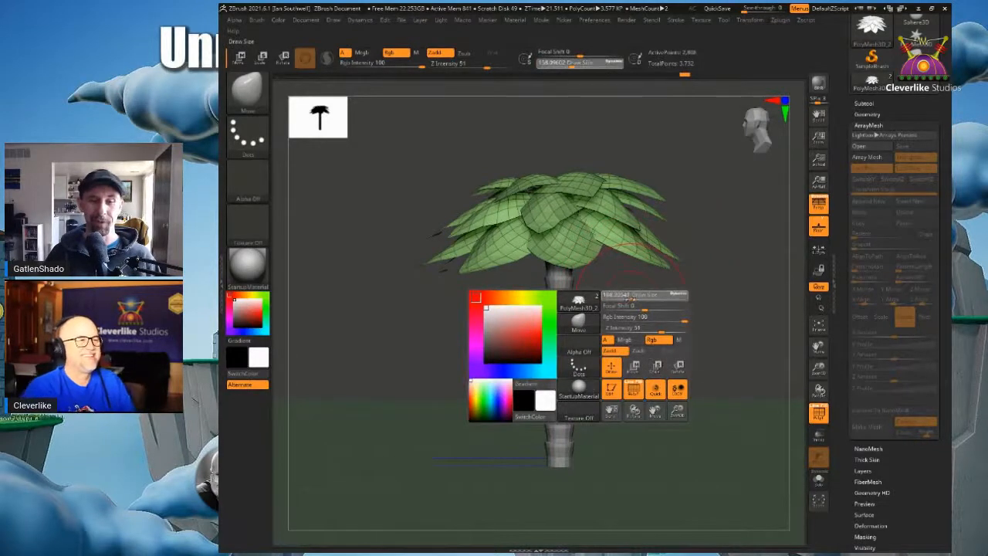
drag(631, 298, 621, 296)
mouse_move(618, 291)
ctrl+right_down()
mouse_move(605, 279)
mouse_move(642, 297)
mouse_move(688, 289)
mouse_move(644, 291)
mouse_move(645, 306)
mouse_move(632, 306)
ctrl+right_up()
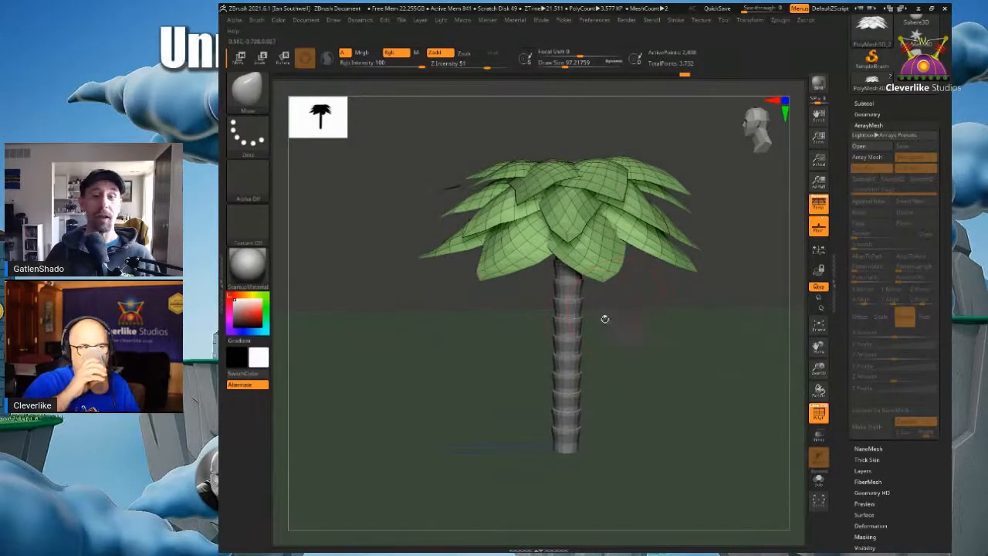
Step: Rename the leaf canopy's subtool as "leaves"
click(869, 125)
click(888, 104)
right_drag(618, 328, 648, 325)
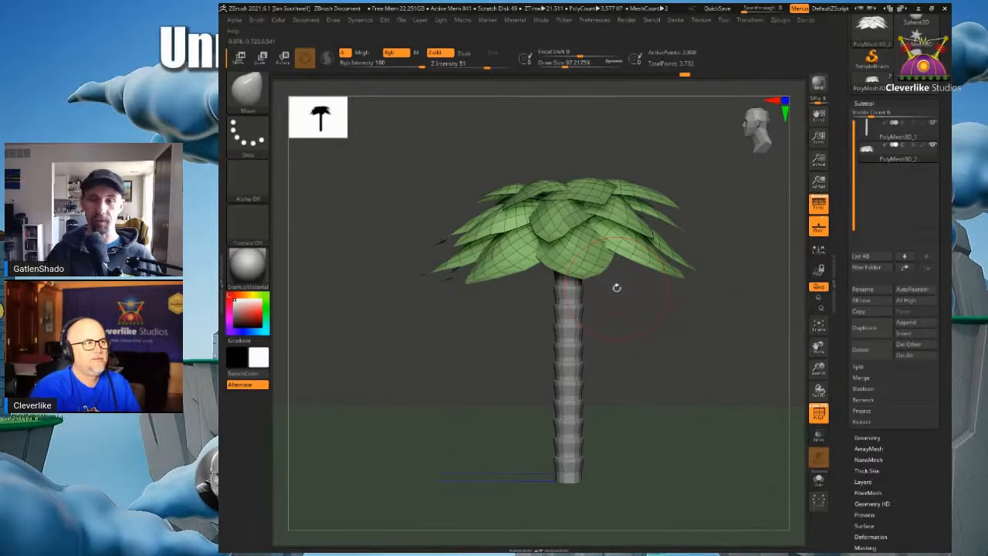
click(875, 293)
text(leaves)
key(Return)
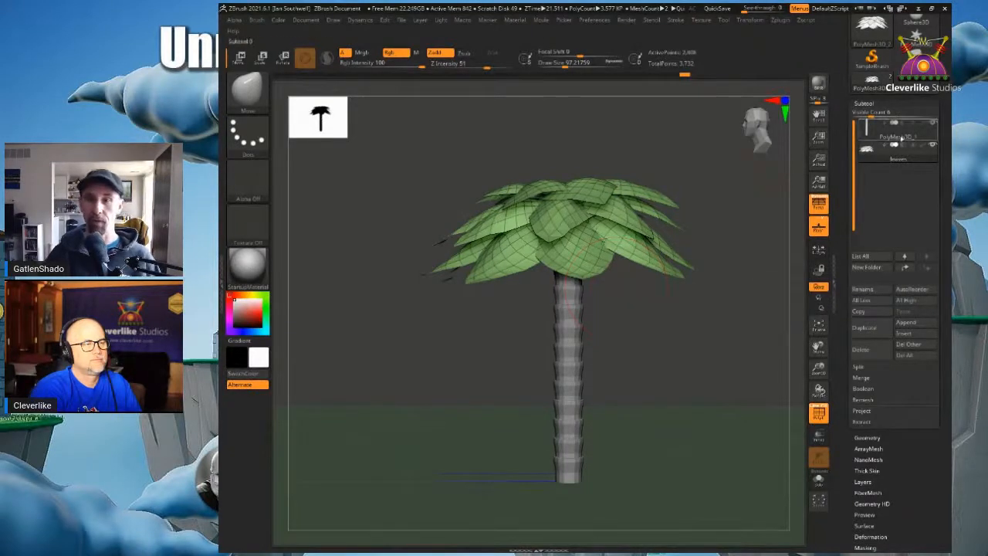
Step: Select the trunk's subtool and rename it as "trunk"
click(899, 138)
click(875, 291)
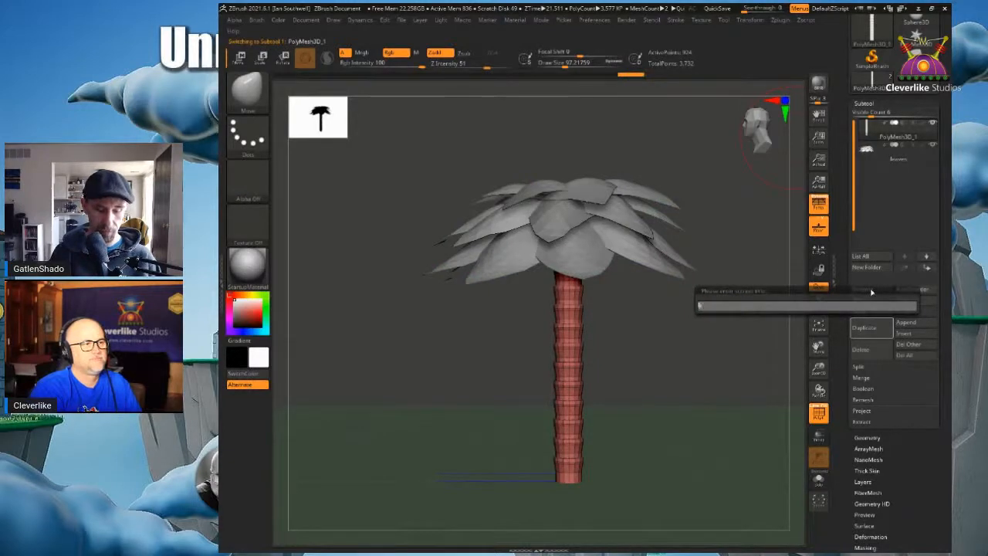
key(Return)
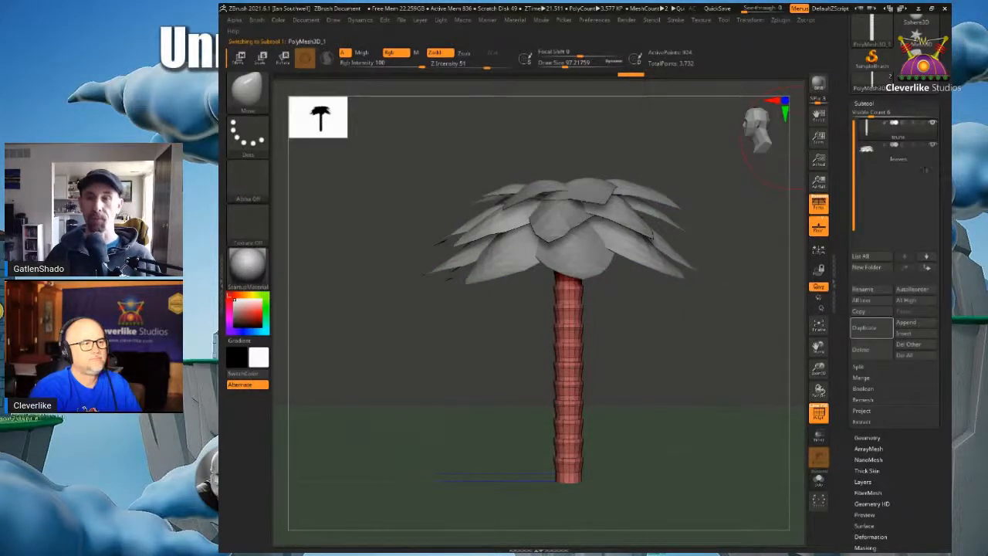
Step: Hide the leaves subtool and turn off perspective to work on the trunk alone
click(932, 145)
drag(642, 336, 617, 331)
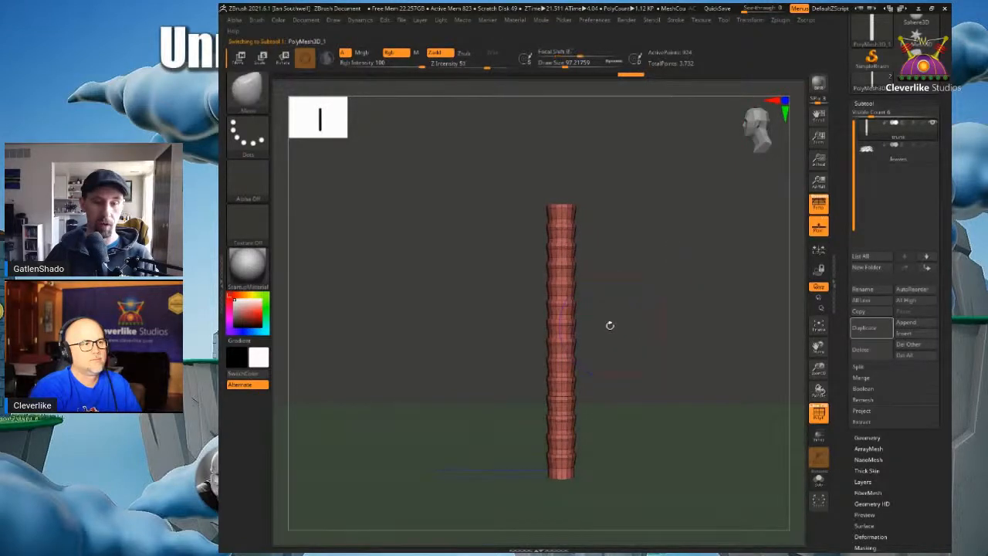
key(p)
drag(590, 253, 597, 274)
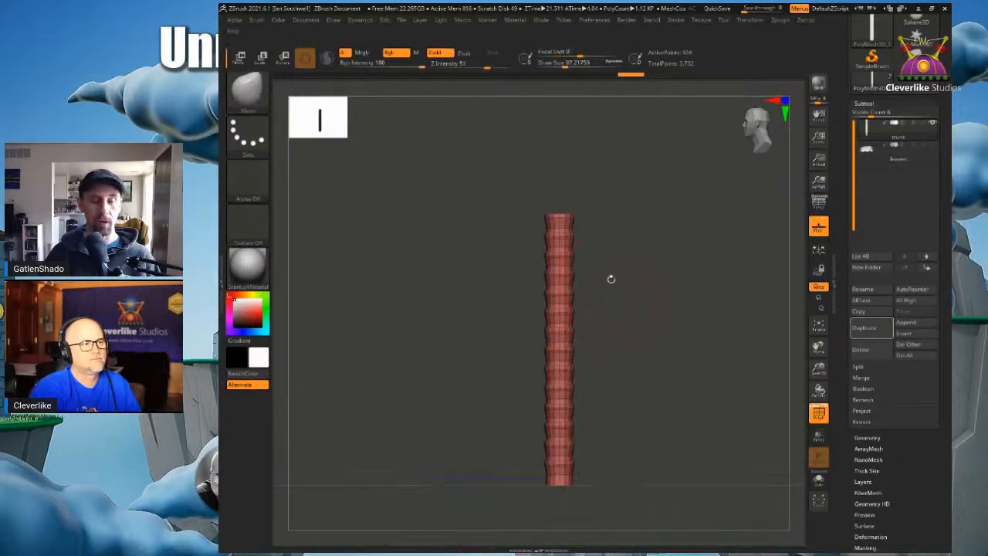
Step: Activate the transform gizmo on the trunk and apply the Bend Curve deformer
key(w)
ctrl+shift+click(604, 294)
alt+drag(614, 293, 618, 282)
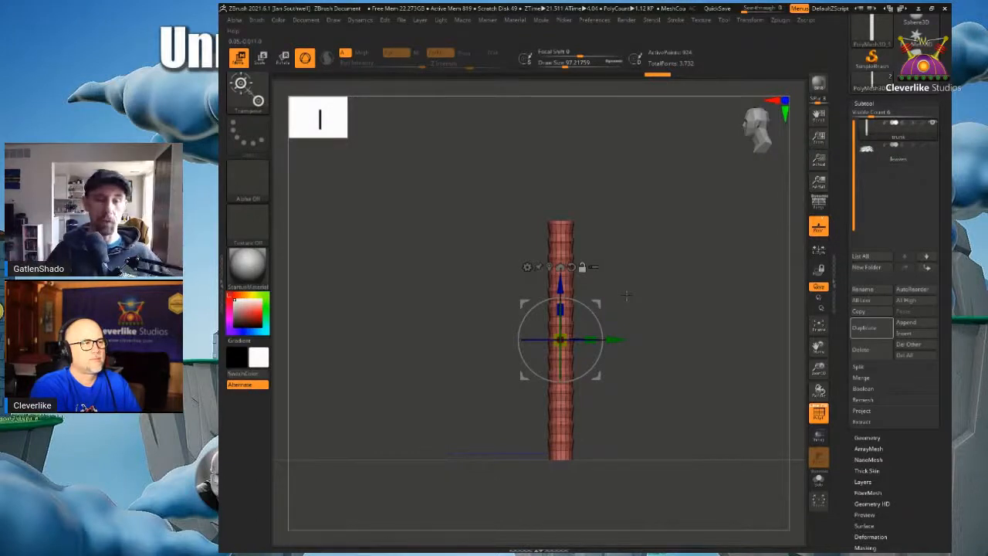
alt+drag(584, 401, 581, 454)
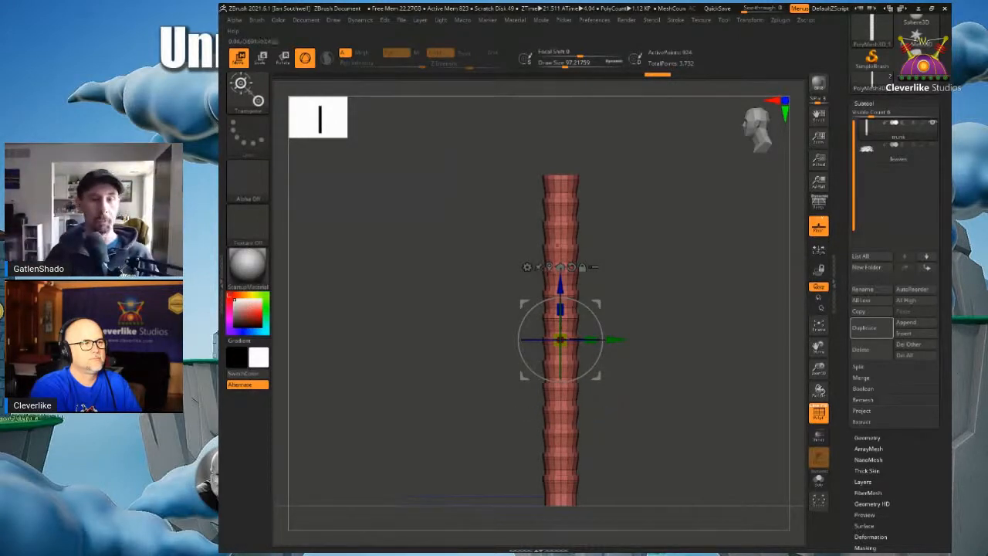
click(527, 267)
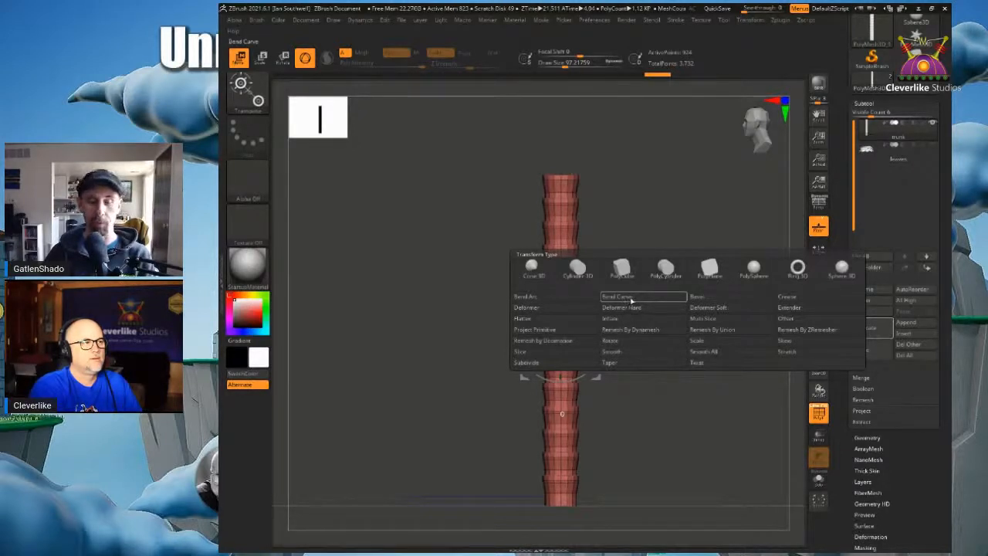
click(620, 298)
Step: Align the Bend Curve deformer along the trunk's height and give the curve five control points
mouse_move(628, 300)
mouse_down()
mouse_move(619, 308)
mouse_move(618, 294)
mouse_up()
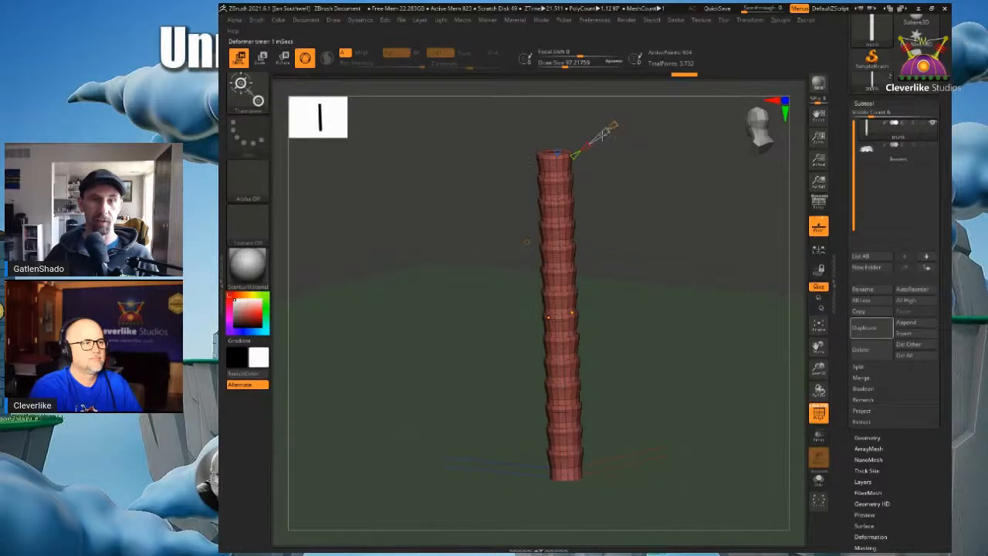
drag(618, 247, 606, 225)
alt+drag(621, 286, 609, 291)
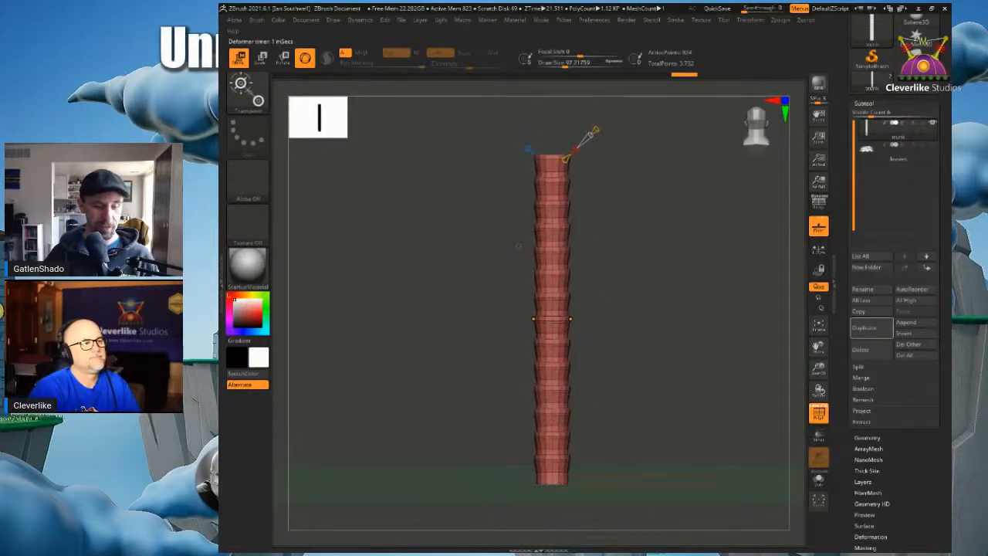
key(space)
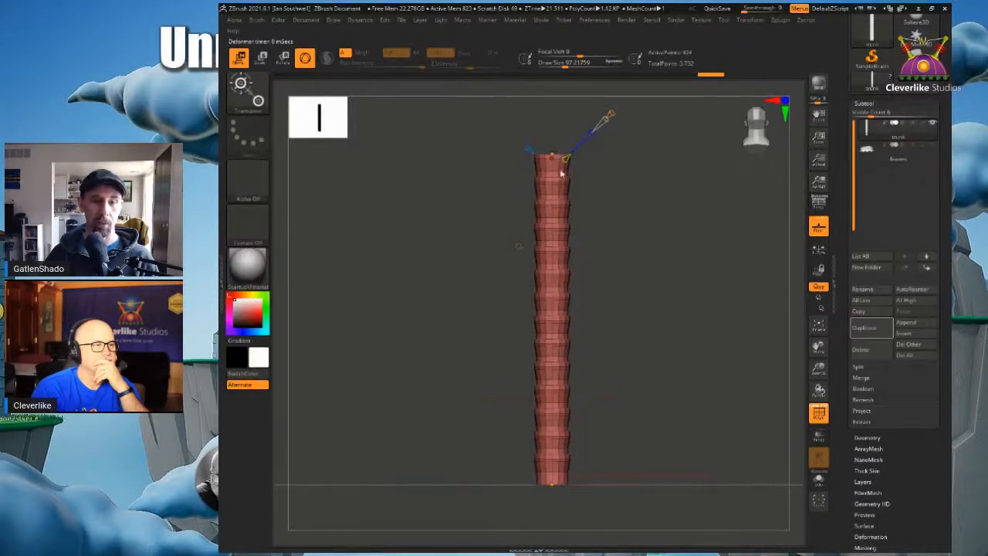
mouse_move(552, 157)
mouse_down()
mouse_move(671, 252)
mouse_move(518, 174)
mouse_move(567, 166)
mouse_move(661, 221)
mouse_move(468, 190)
mouse_move(552, 157)
mouse_up()
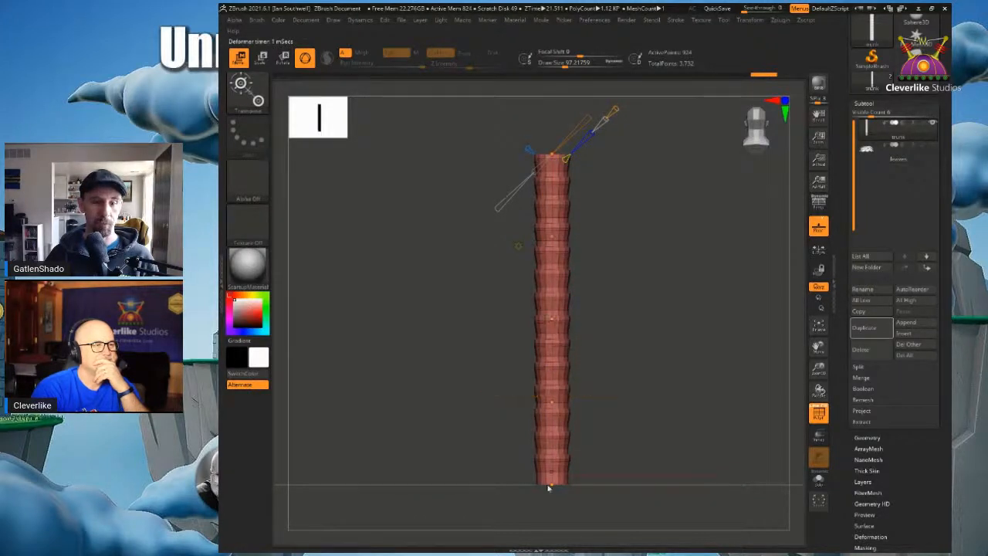
Step: Bend the middle and lower parts of the trunk into a gentle S-curve in the front view
alt+drag(603, 171, 554, 339)
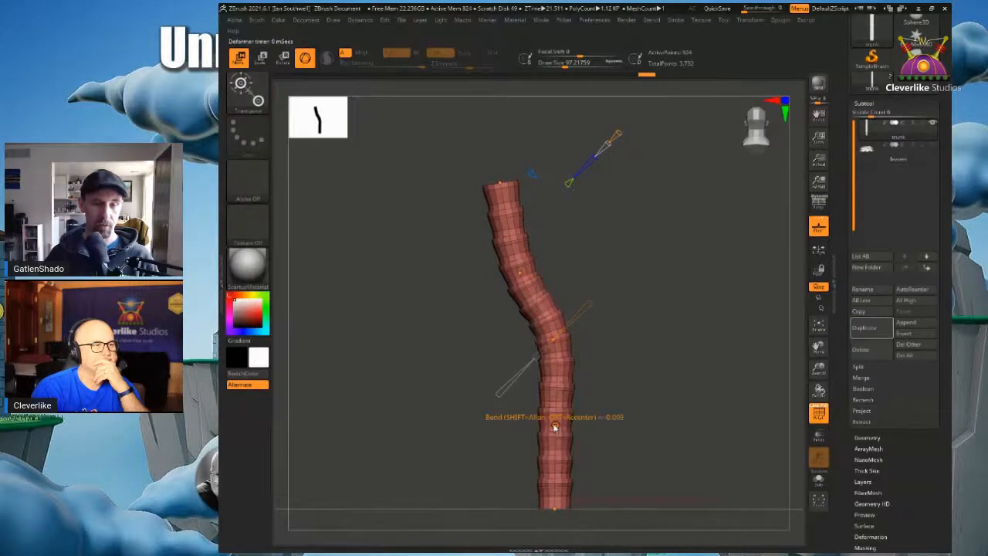
drag(555, 427, 536, 432)
alt+drag(606, 399, 599, 351)
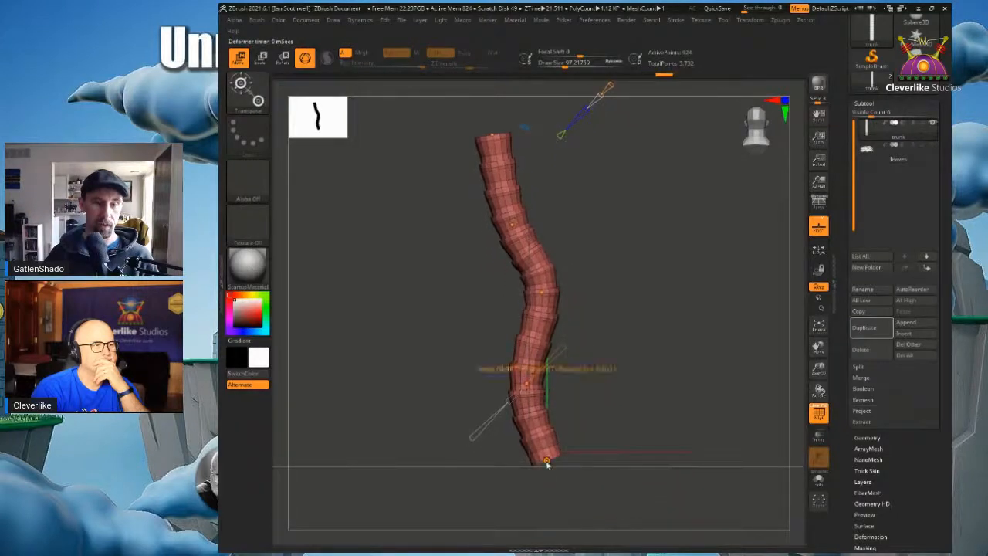
drag(528, 386, 552, 384)
alt+drag(578, 339, 610, 366)
Step: Bend the upper trunk in the side view so that its tip leans strongly to one side
drag(599, 313, 634, 302)
drag(586, 329, 609, 318)
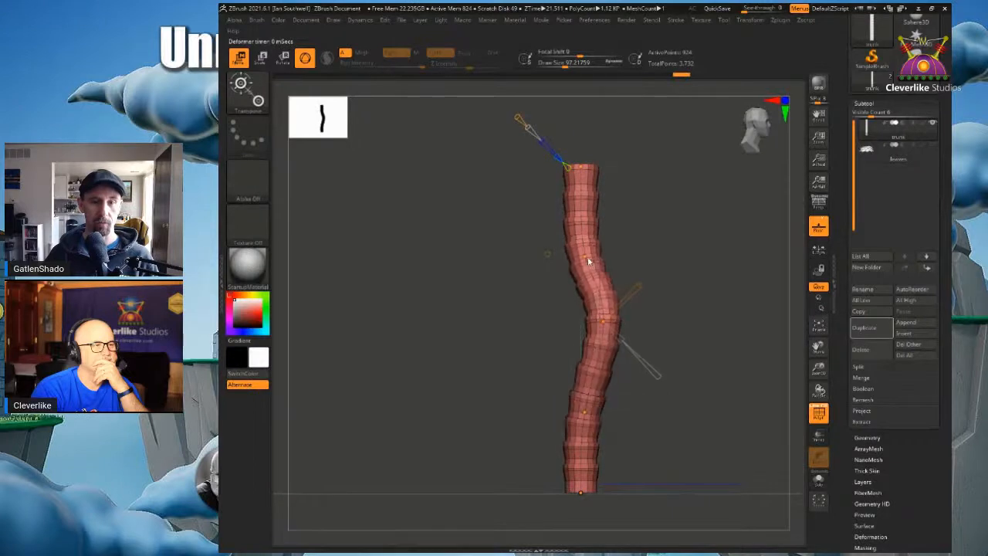
drag(587, 259, 593, 260)
drag(582, 168, 525, 183)
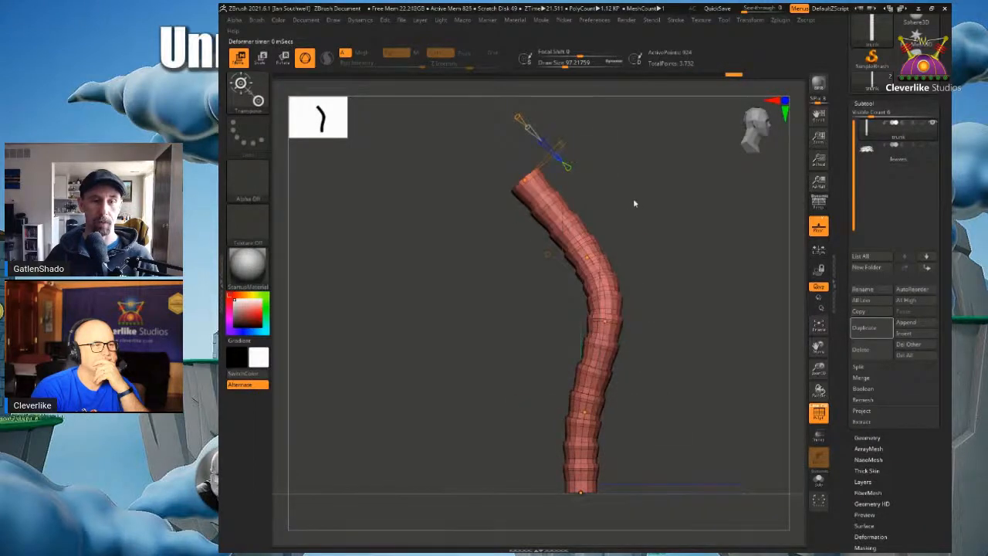
drag(499, 275, 589, 271)
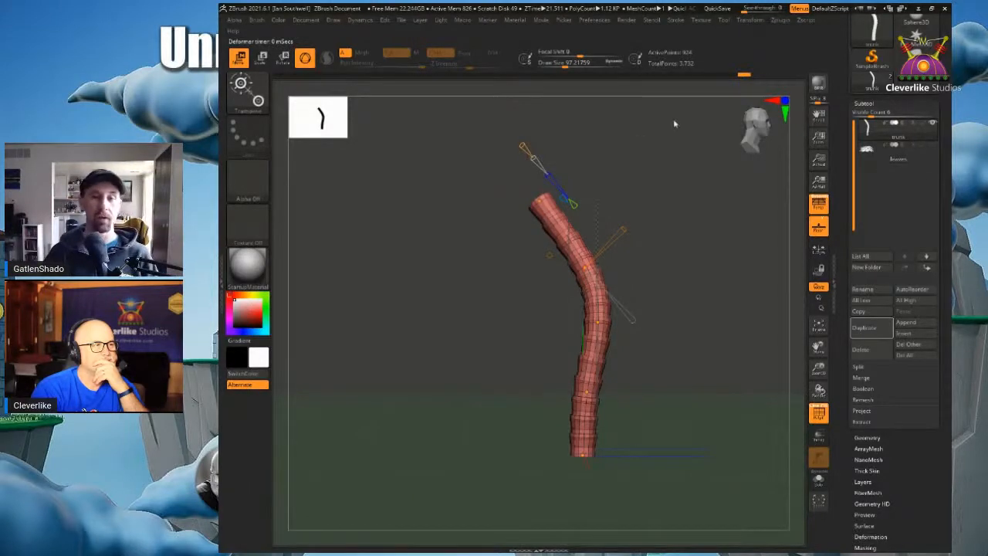
Step: Scale up the bottom control point of the bend curve to flare the trunk's base
alt+drag(621, 354, 590, 258)
click(556, 353)
alt+drag(578, 347, 607, 268)
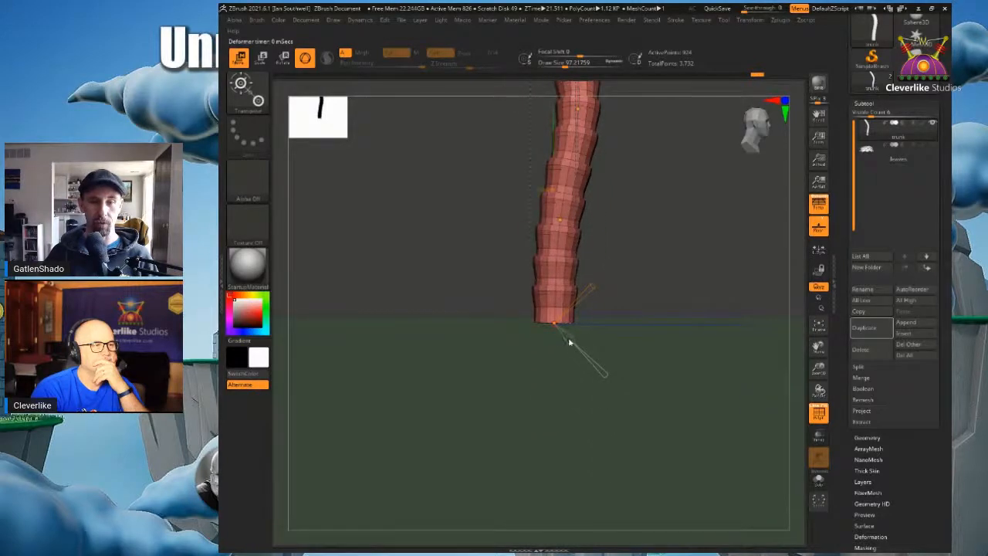
mouse_move(613, 310)
mouse_down()
mouse_move(623, 331)
mouse_move(558, 329)
mouse_move(587, 328)
mouse_move(582, 307)
mouse_move(600, 301)
mouse_move(570, 308)
mouse_up()
key(ctrl+z)
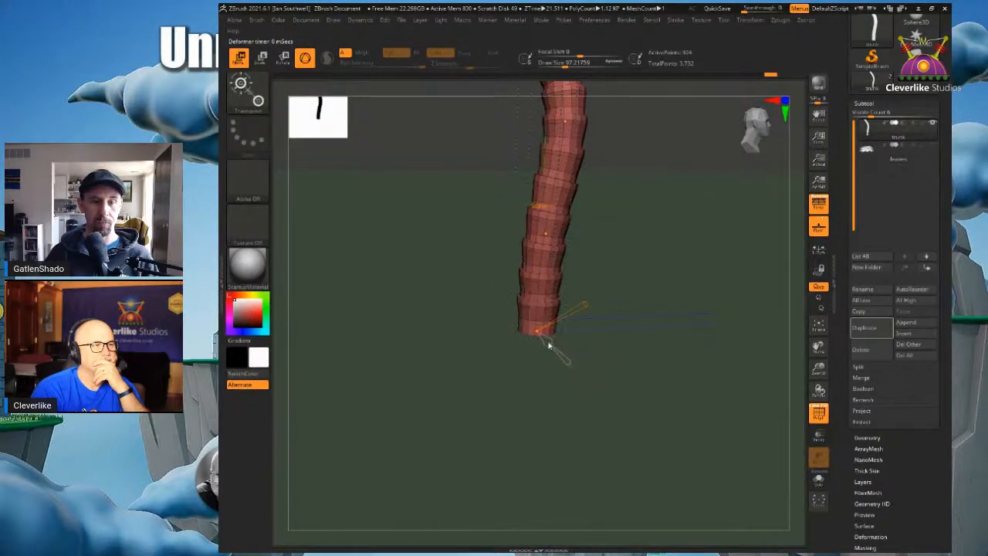
drag(549, 345, 596, 294)
drag(571, 363, 589, 322)
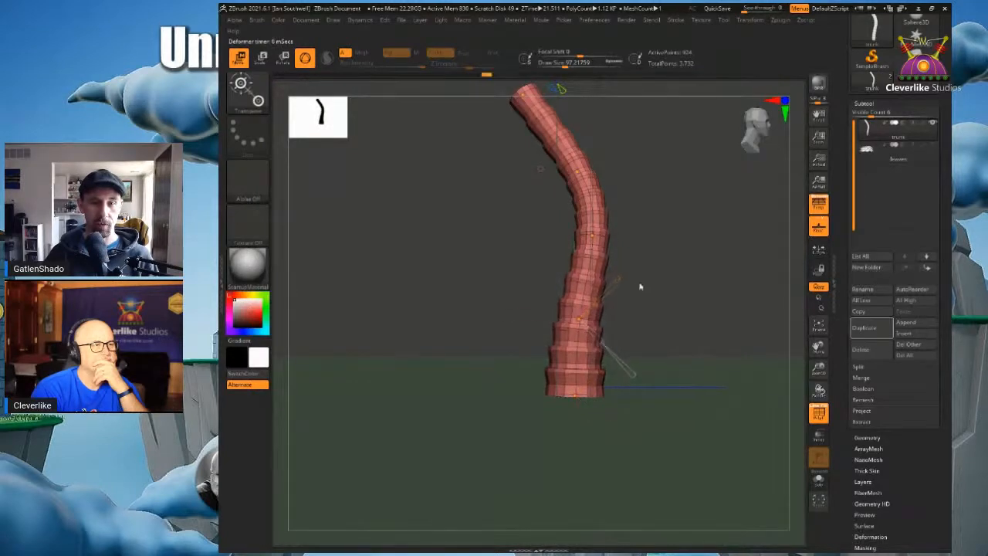
Step: Thicken the lower and middle trunk at their curve points and narrow the tip so the trunk tapers upward
alt+drag(640, 286, 652, 331)
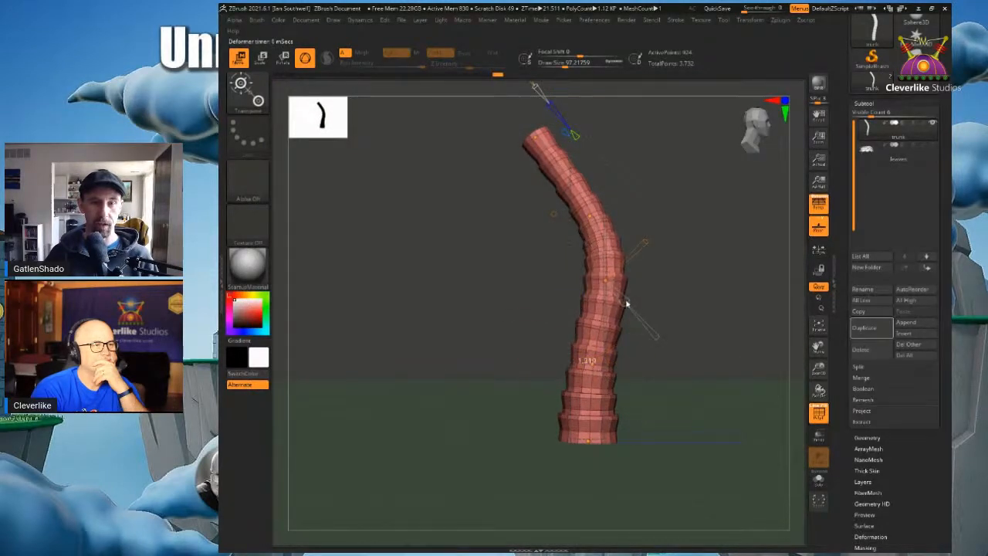
alt+drag(640, 216, 660, 267)
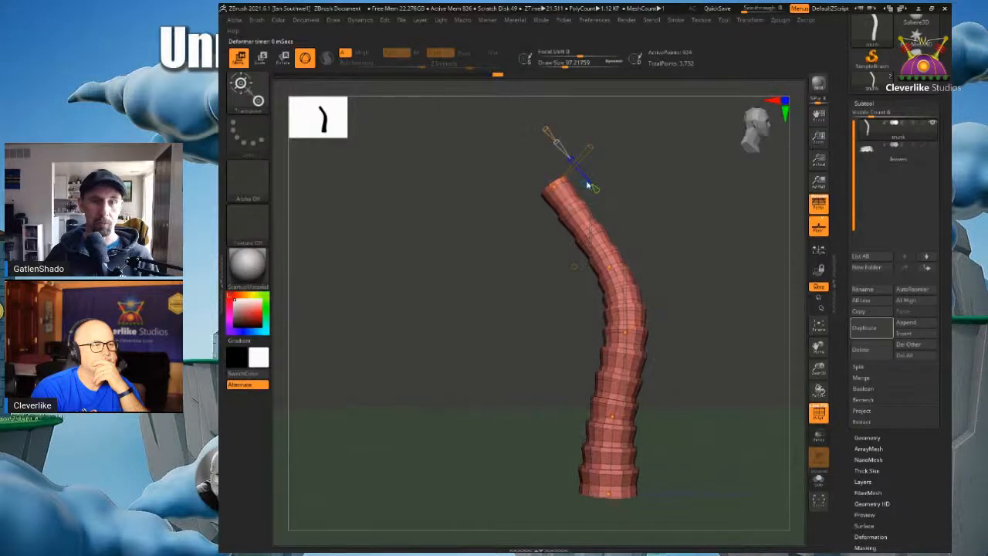
drag(651, 168, 668, 186)
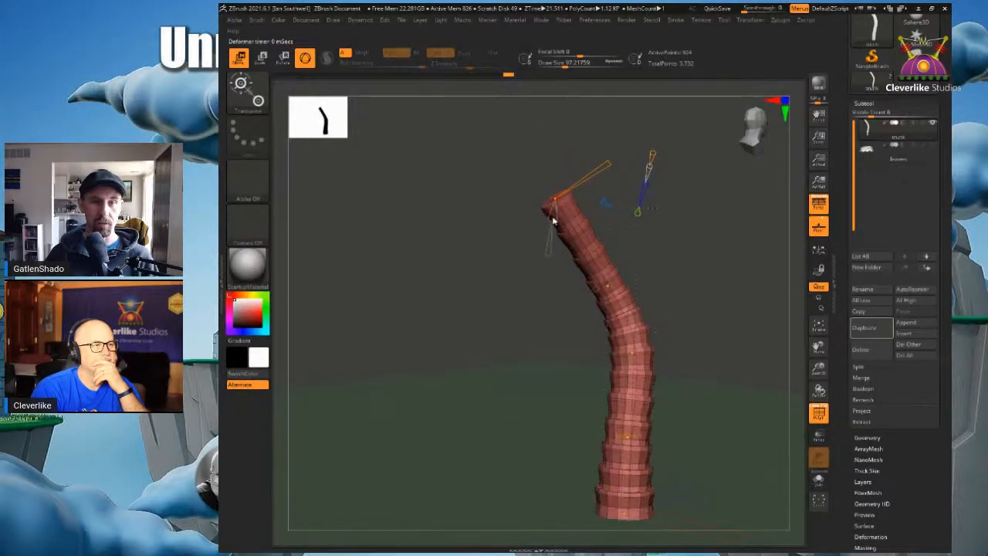
drag(561, 238, 531, 256)
alt+drag(669, 346, 640, 314)
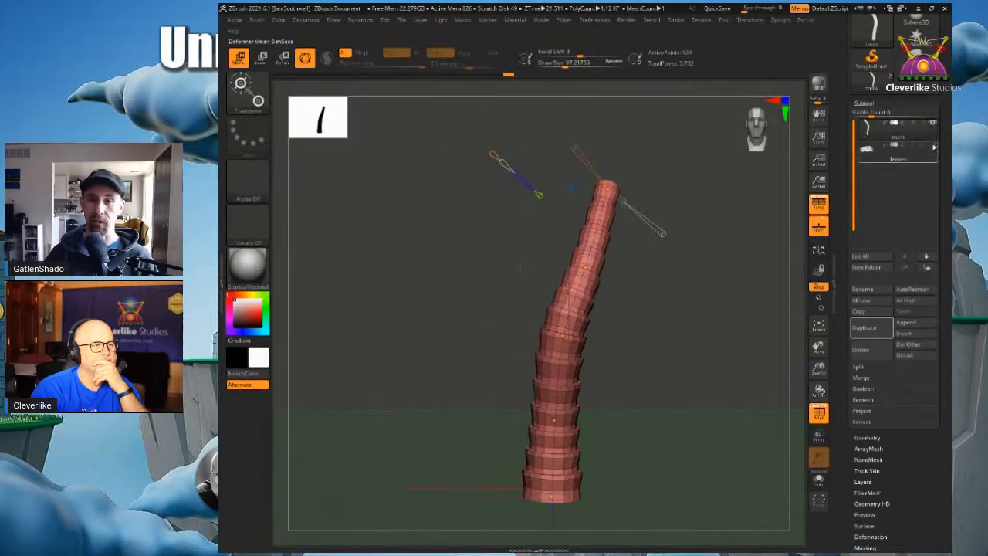
Step: Position the leaves subtool on the leaning tip of the trunk and tilt the canopy to follow the trunk's bend
click(934, 146)
click(917, 159)
alt+drag(702, 291, 675, 315)
mouse_move(705, 231)
mouse_down()
mouse_move(709, 247)
mouse_move(706, 230)
mouse_up()
drag(562, 163, 634, 176)
key(e)
drag(701, 232, 756, 224)
drag(632, 198, 573, 201)
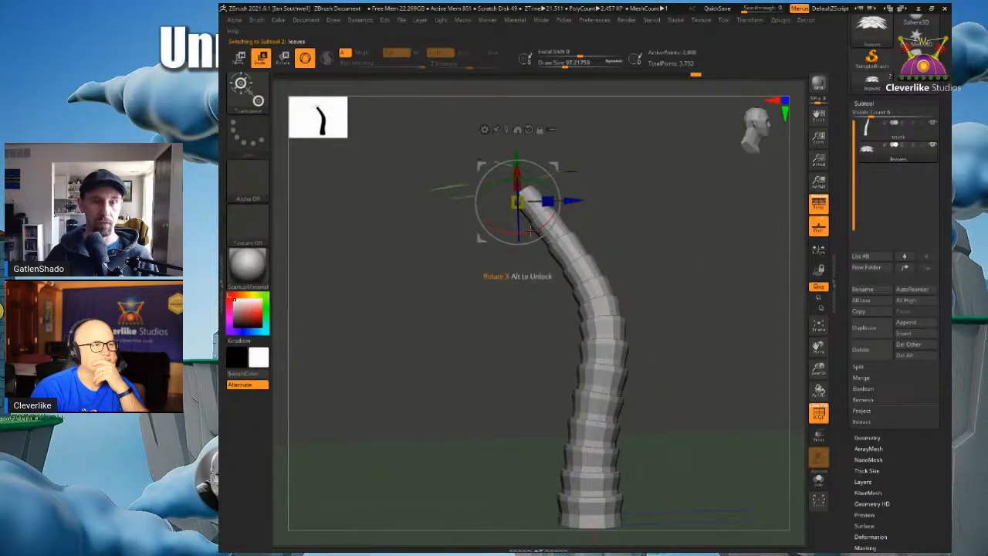
drag(531, 231, 653, 193)
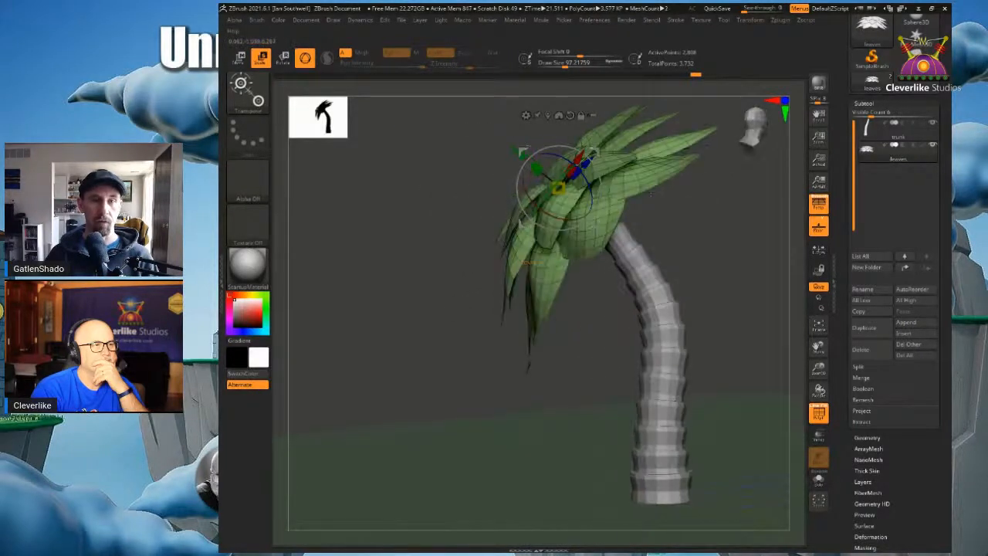
drag(516, 150, 510, 144)
Step: Turn on double-sided display for the leaves subtool
drag(464, 182, 845, 282)
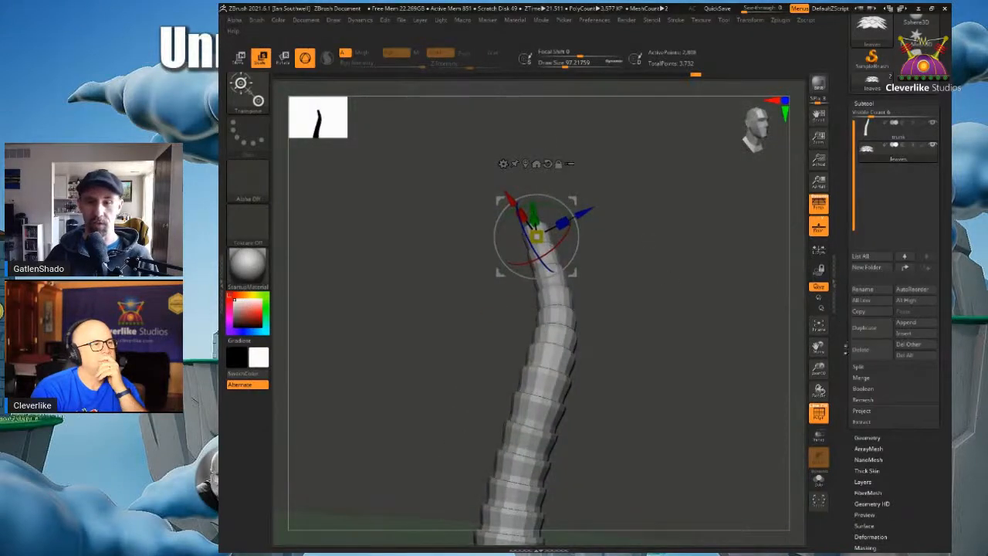
scroll(845, 347, down, 5)
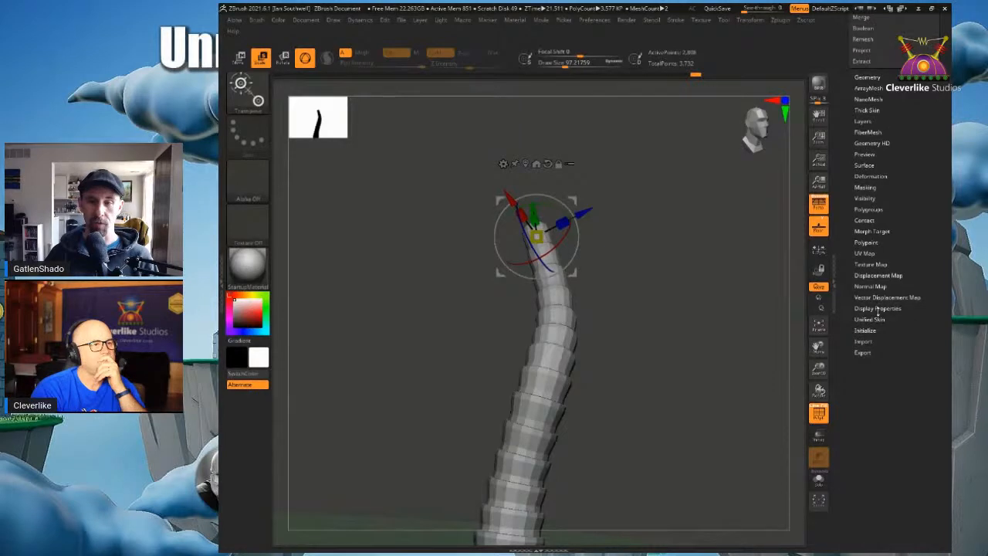
click(878, 308)
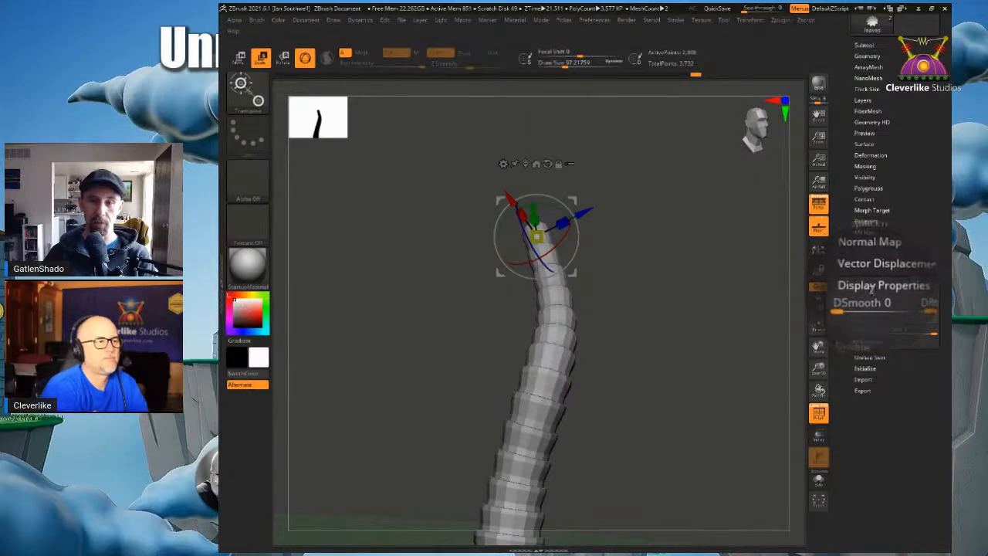
click(871, 322)
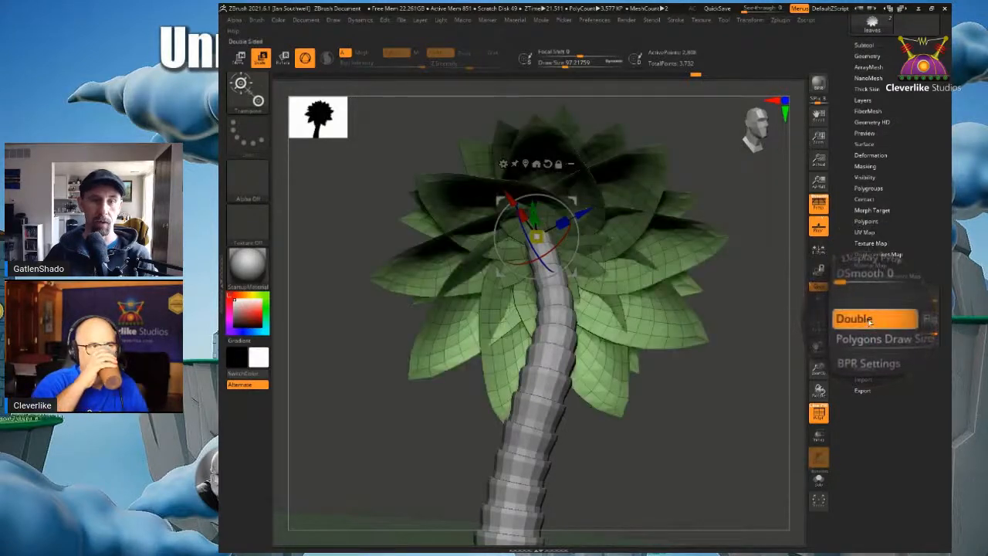
Step: Refine the canopy's rotation and size so it fits the trunk tip from the front and side
drag(741, 316, 752, 381)
drag(595, 207, 677, 262)
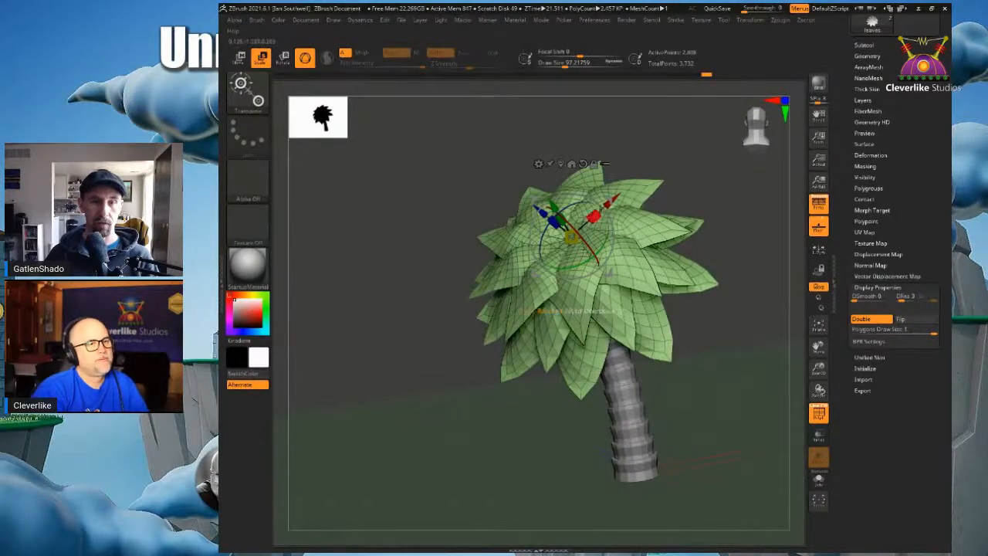
drag(756, 124, 738, 78)
mouse_move(578, 211)
mouse_down()
mouse_move(627, 215)
mouse_move(593, 212)
mouse_up()
right_drag(593, 212, 539, 286)
Step: Quick-save the project and merge the trunk subtool down with the leaves subtool
click(867, 287)
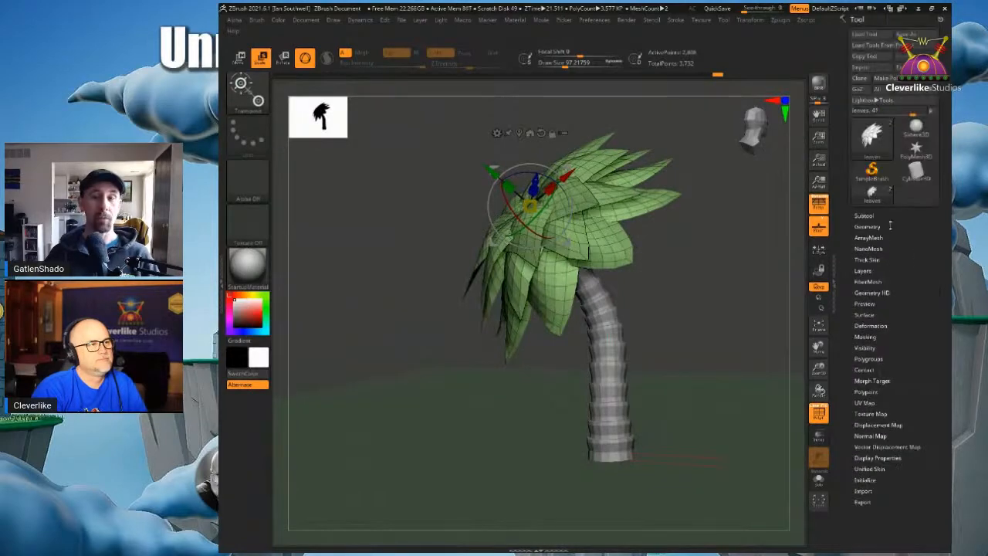
click(888, 218)
click(907, 250)
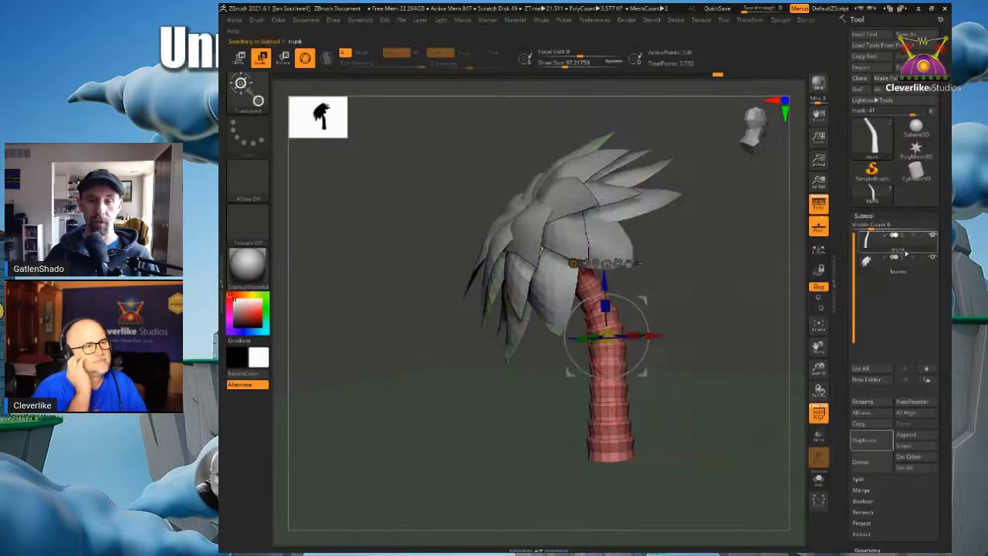
click(901, 272)
mouse_move(680, 292)
right_down()
mouse_move(725, 302)
mouse_move(687, 300)
right_up()
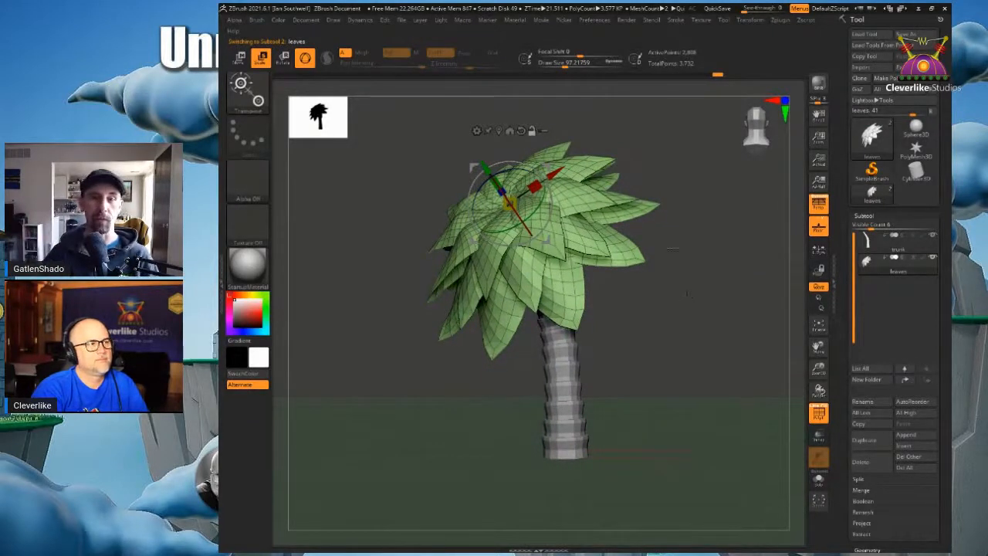
click(896, 244)
scroll(850, 325, down, 3)
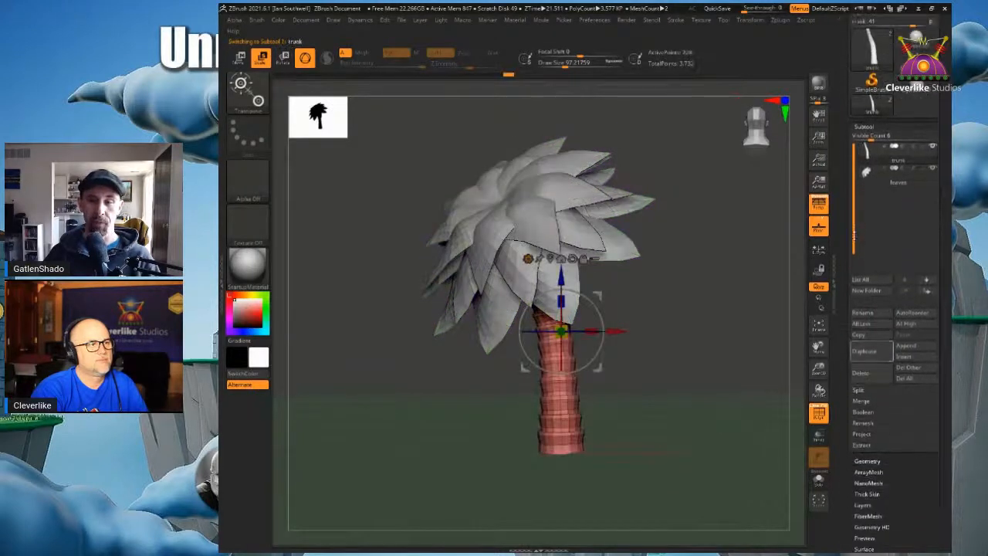
click(863, 401)
scroll(850, 401, down, 3)
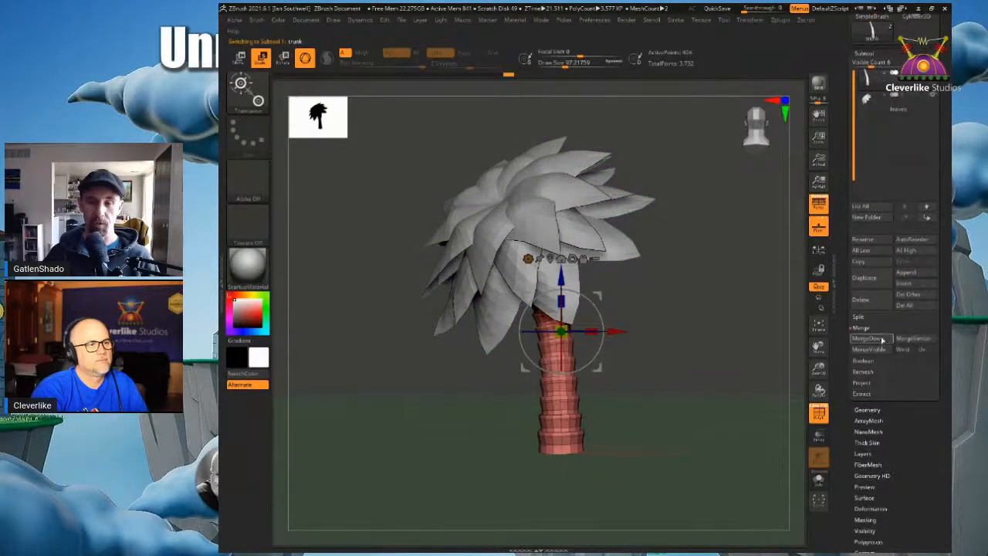
click(868, 339)
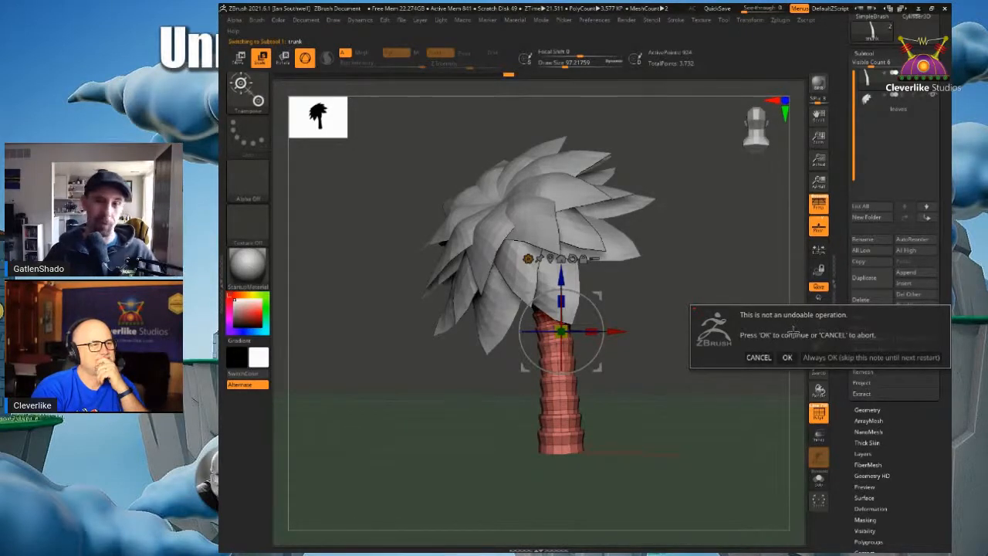
click(759, 358)
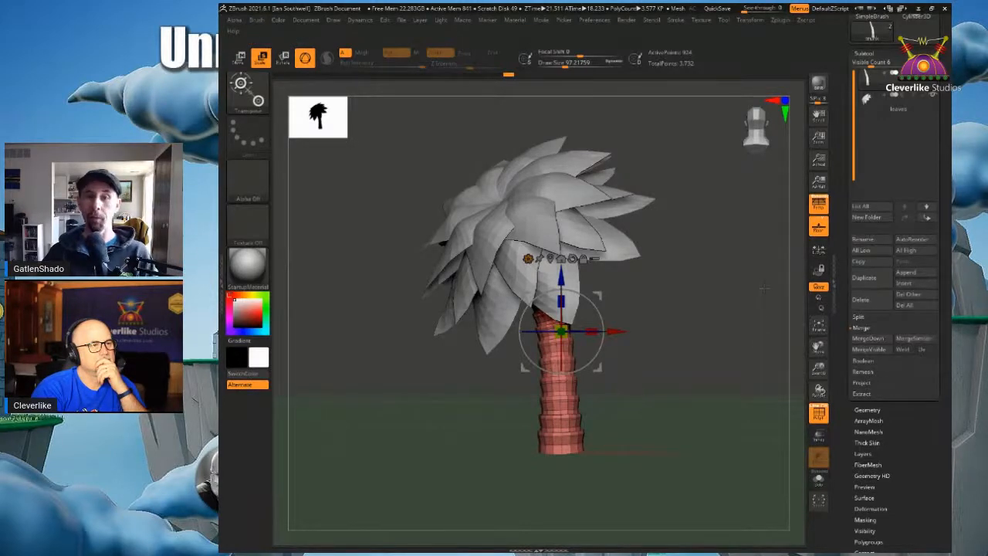
click(718, 9)
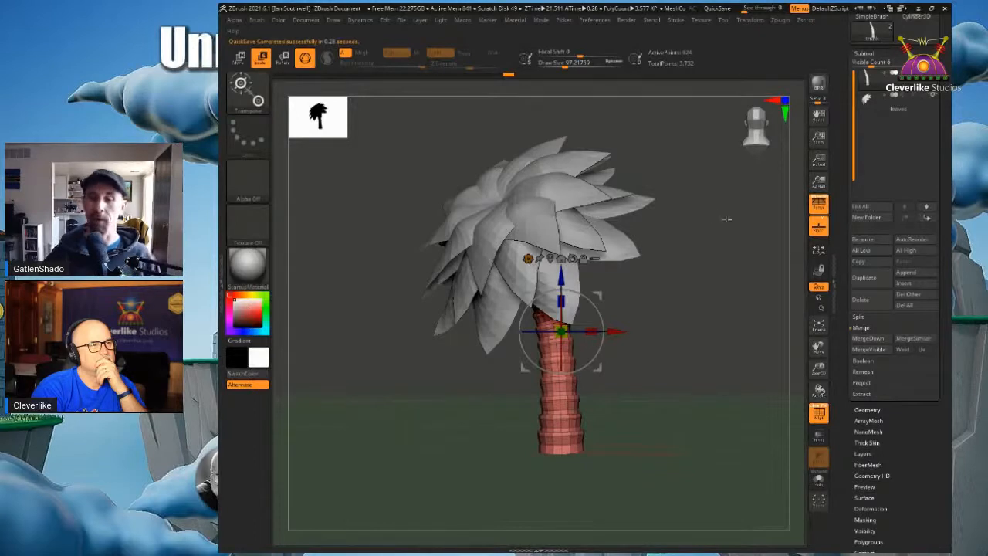
click(870, 339)
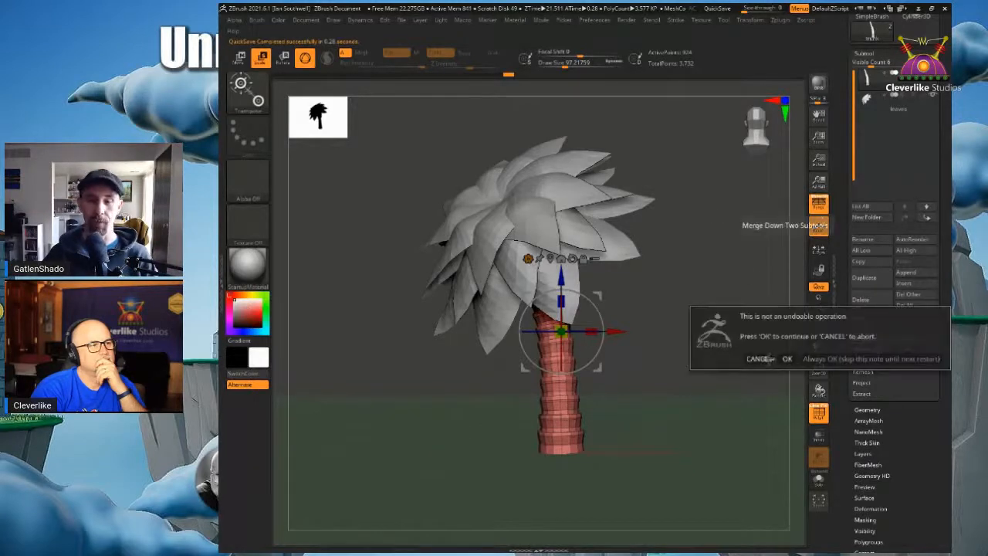
click(788, 359)
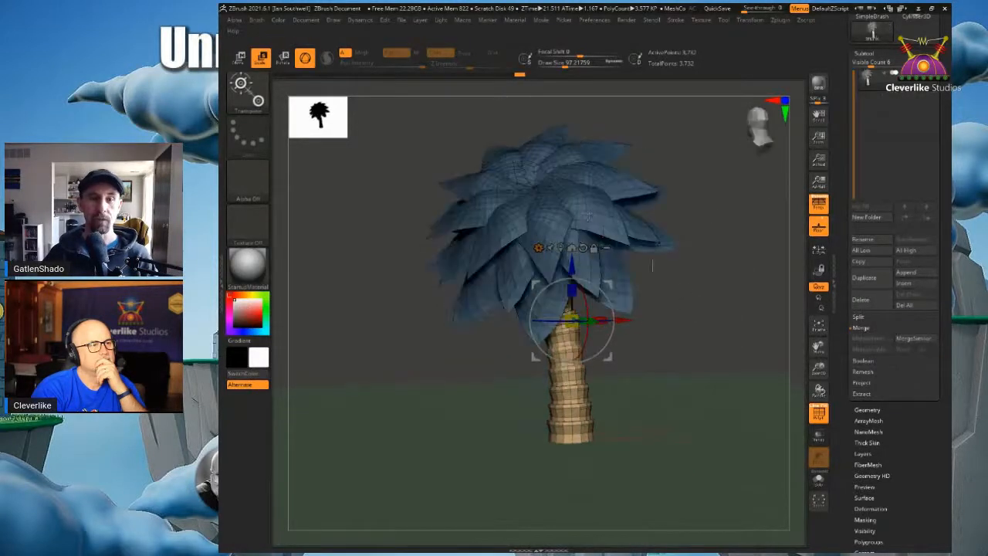
Step: Clear the mask on the merged palm's leaves and check its polygroup colours in the front view
ctrl+drag(718, 245, 795, 278)
mouse_move(689, 303)
shift+mouse_down()
mouse_move(647, 312)
mouse_move(709, 316)
mouse_move(714, 300)
shift+mouse_up()
ctrl+click(248, 92)
ctrl+click(305, 101)
click(816, 407)
alt+drag(684, 350, 657, 326)
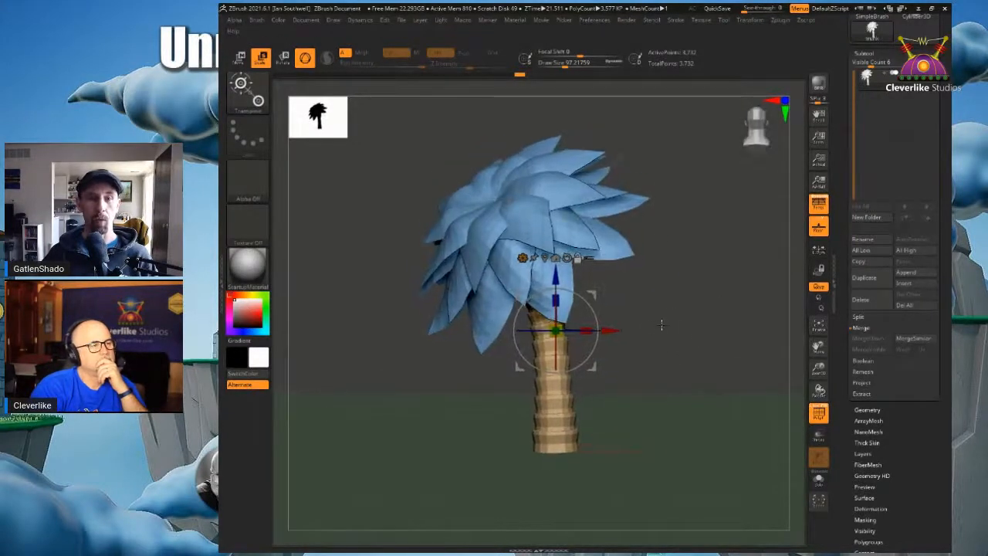
Step: Leave the transform gizmo for draw mode and examine the merged palm's silhouette and point count
drag(684, 322, 667, 335)
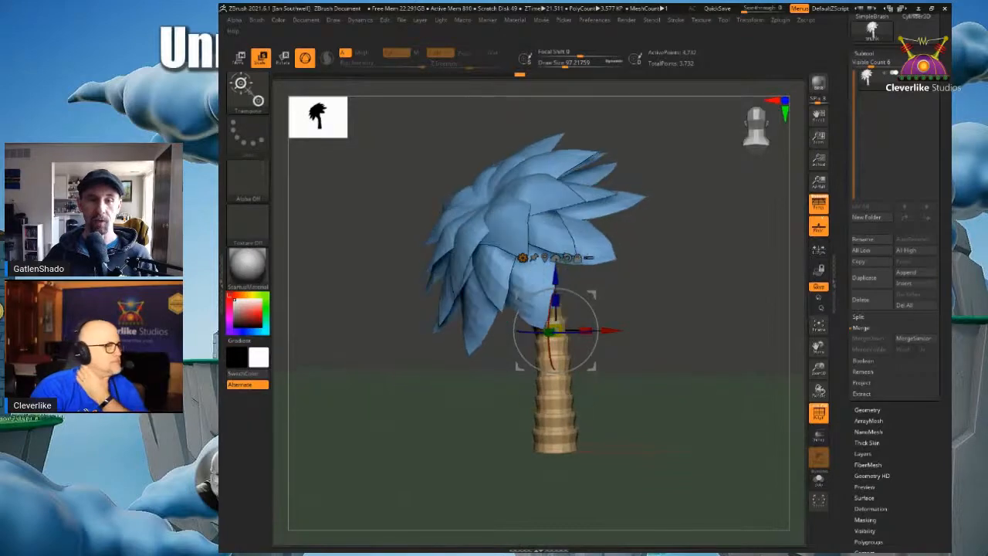
drag(630, 291, 653, 298)
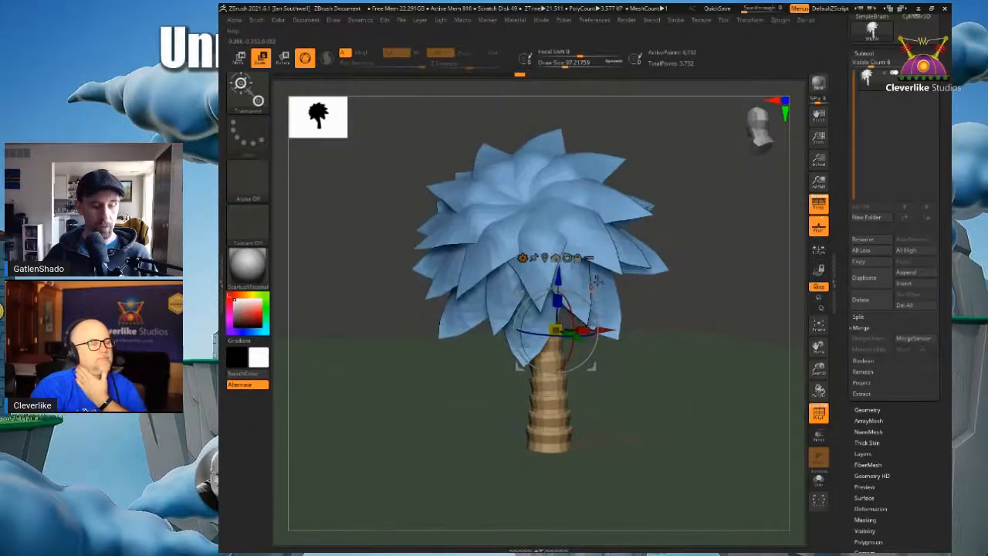
key(q)
drag(600, 393, 556, 378)
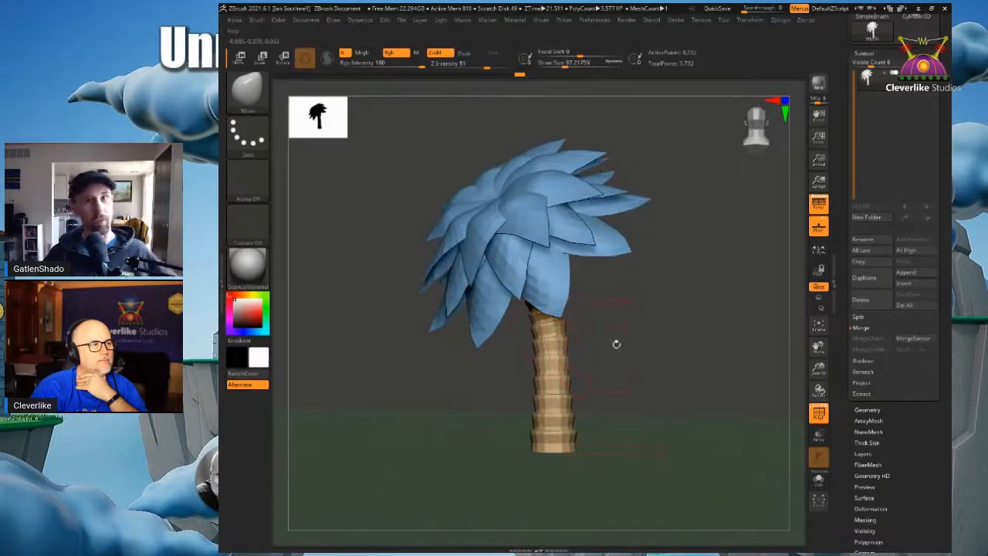
drag(624, 326, 620, 270)
alt+drag(659, 361, 635, 293)
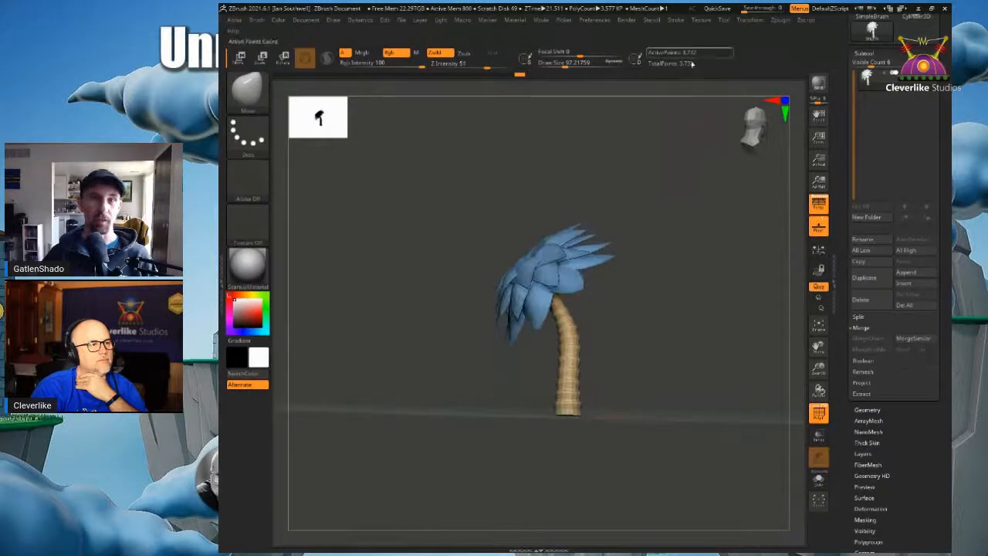
drag(656, 312, 610, 365)
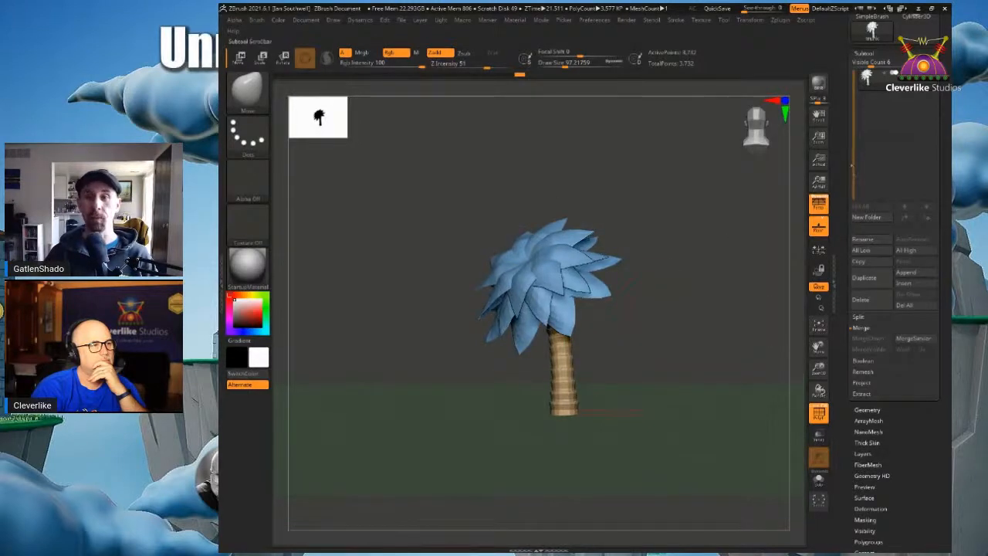
Step: Export the merged palm to the Desktop as Palmtree in FBX format, with Export Polygroups as Mats enabled
drag(845, 164, 839, 262)
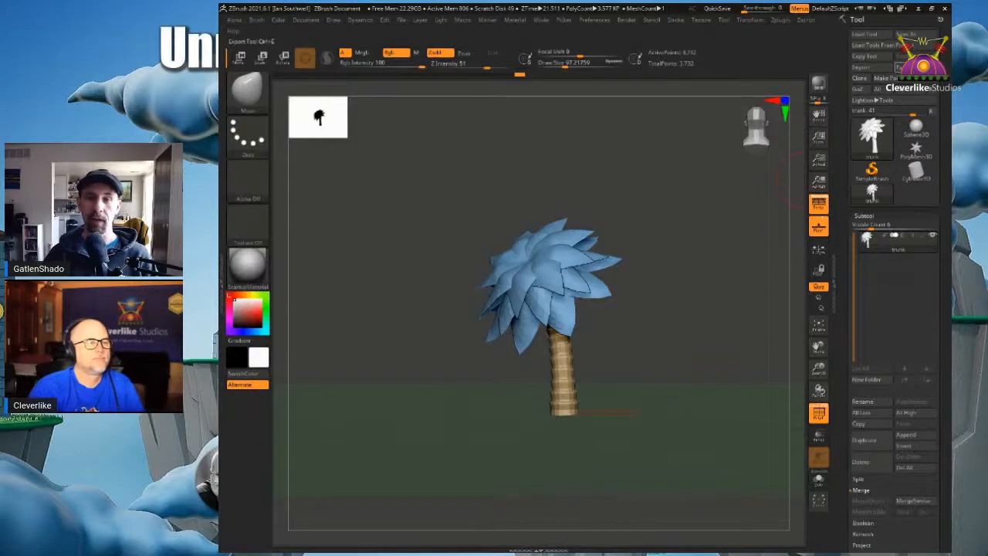
click(861, 67)
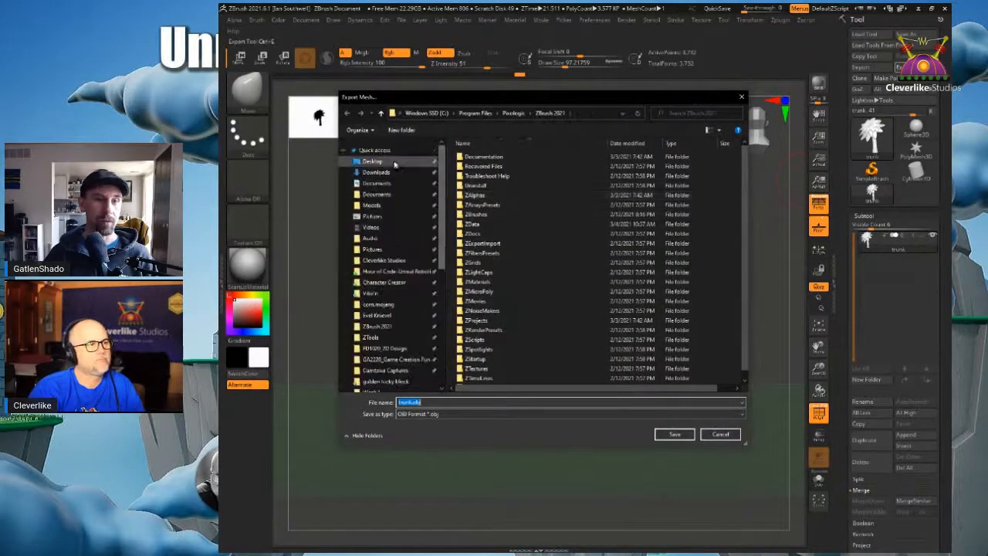
click(394, 164)
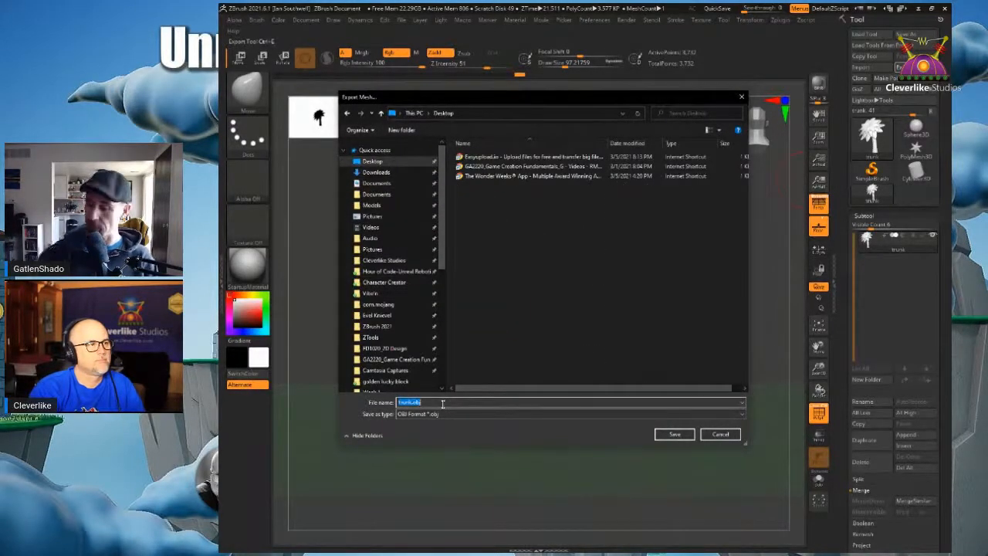
text(Palmtree)
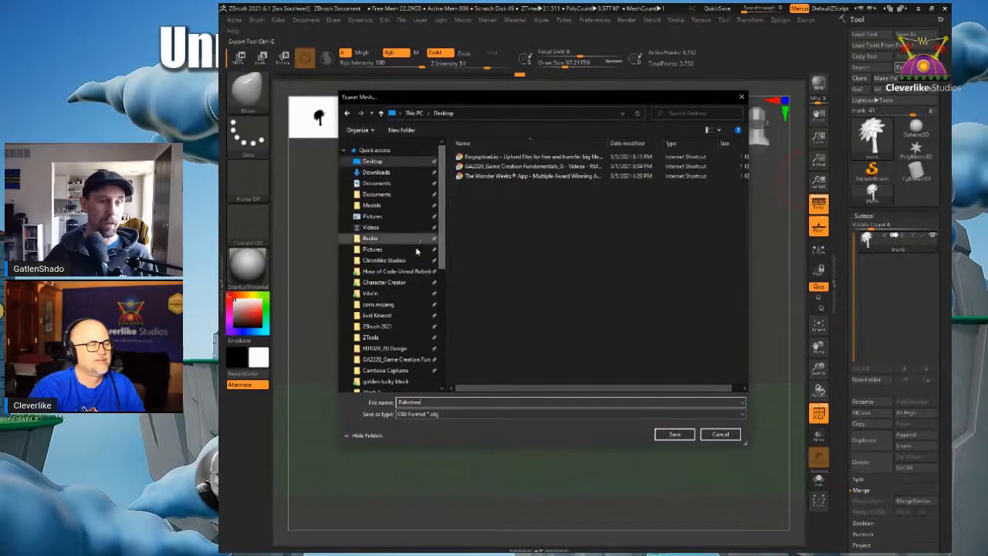
click(447, 415)
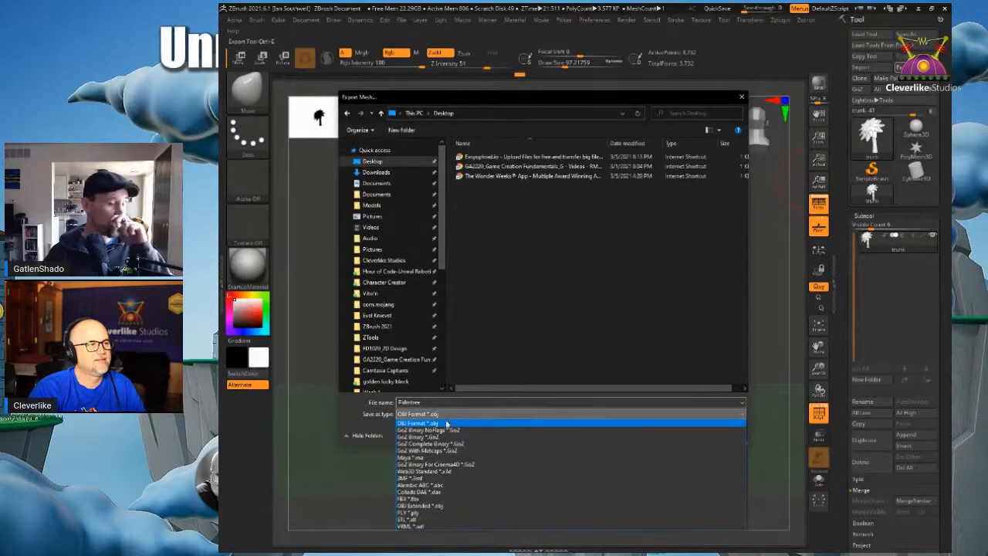
click(430, 500)
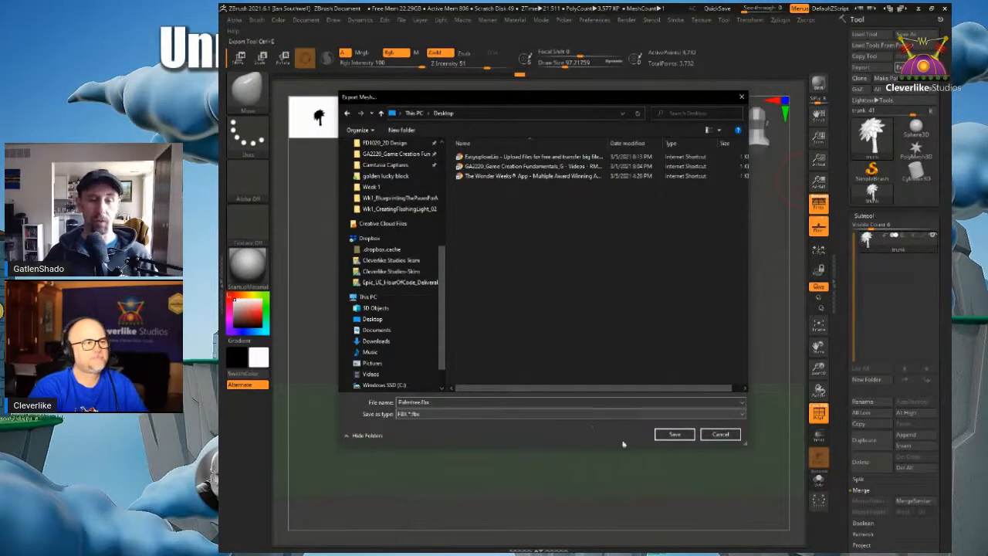
click(672, 435)
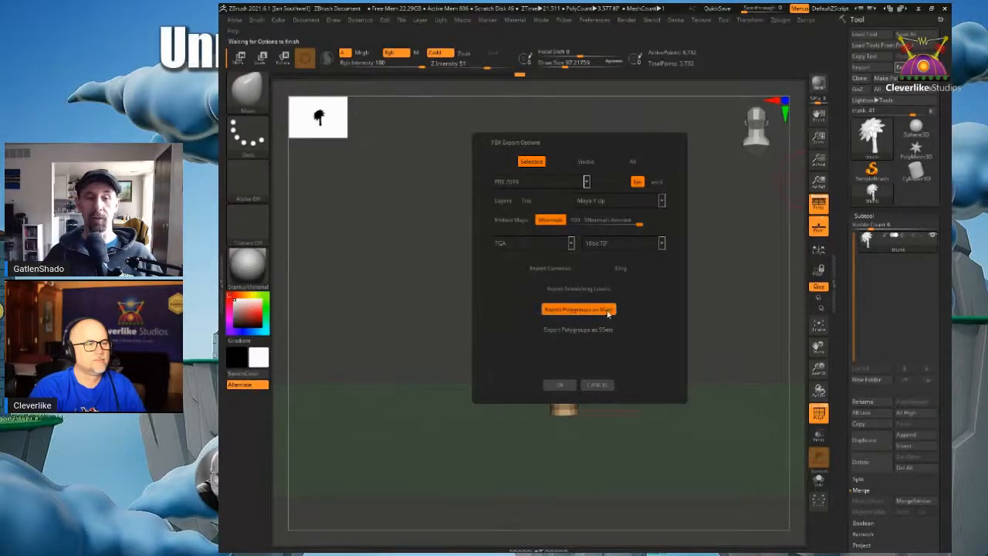
click(559, 385)
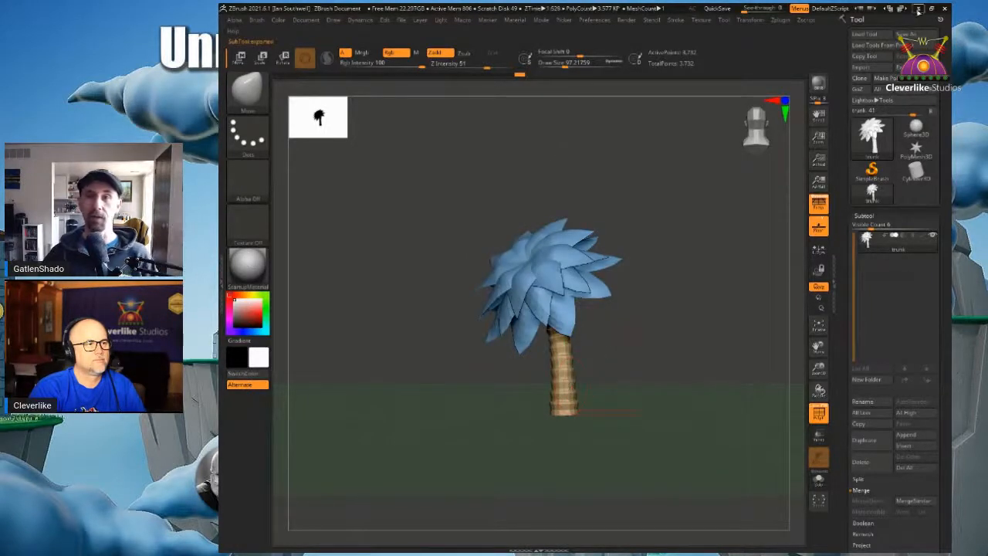
Step: Move the Palmtree.fbx file to clear desktop space and switch to the Unreal Editor landscape project in a smaller window
click(919, 9)
drag(237, 22, 480, 68)
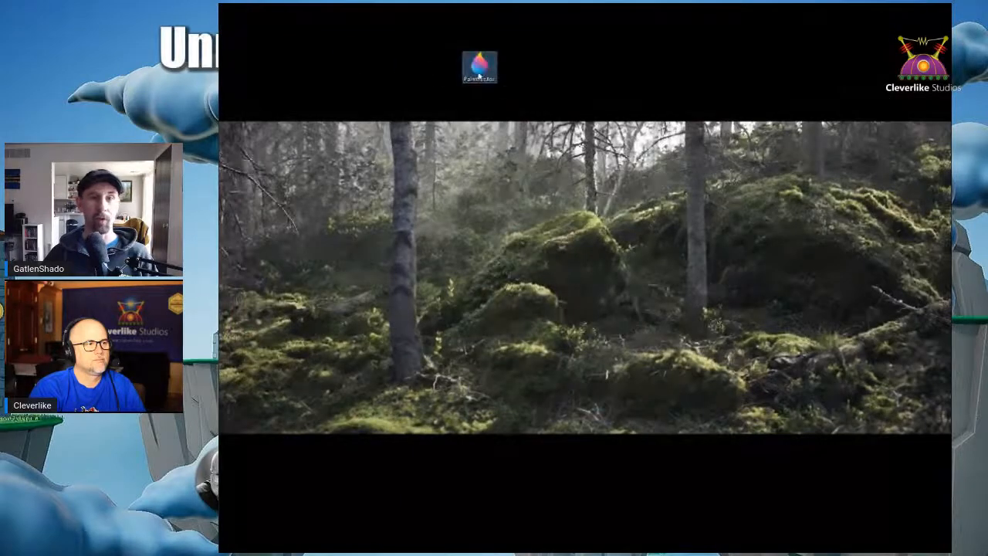
key(alt+Tab)
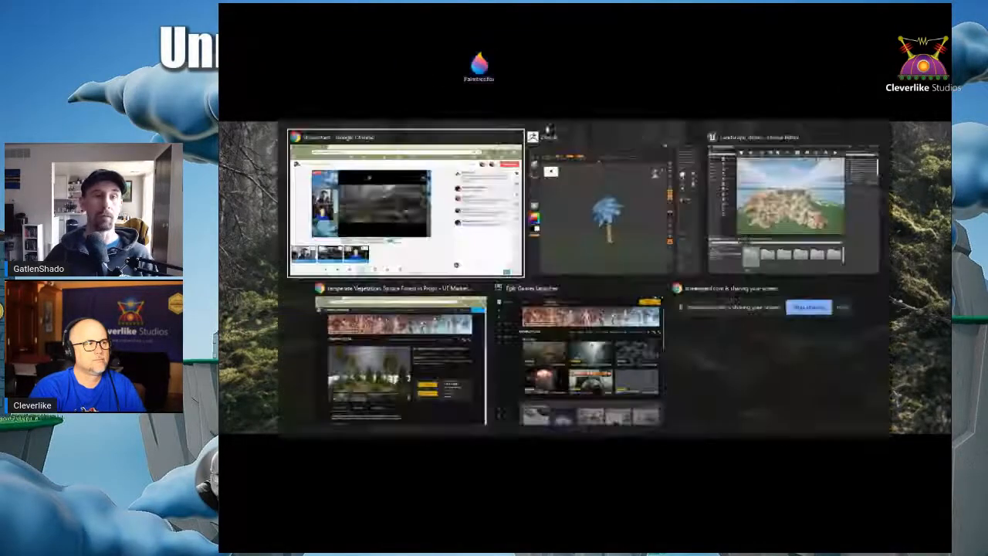
click(760, 264)
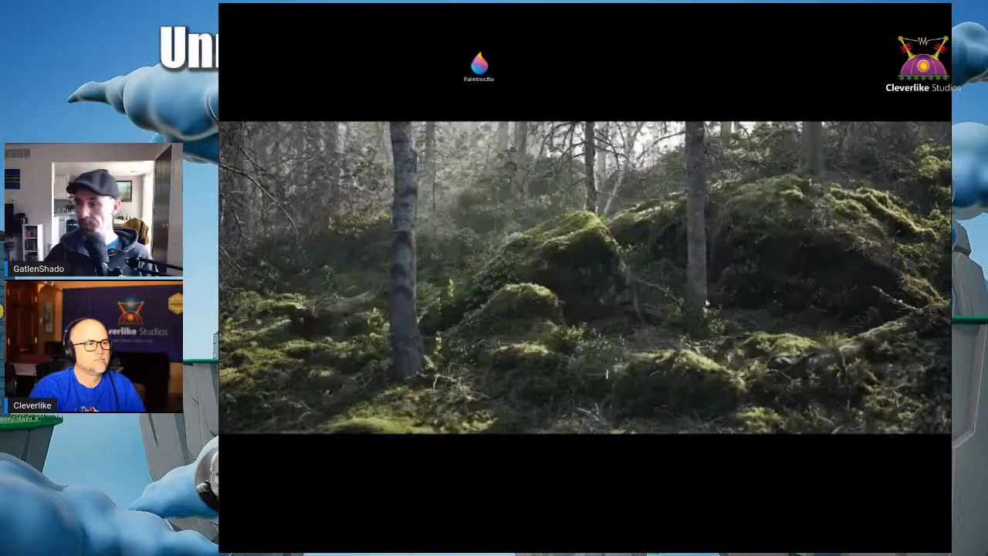
double_click(450, 16)
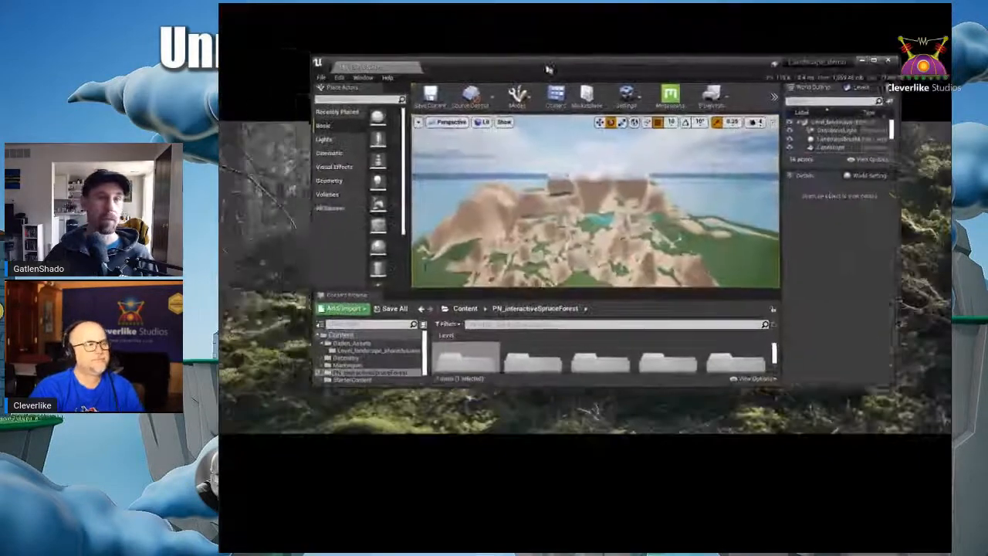
Step: Bring Palmtree.fbx into the project's Gatlen_Assets folder and leave Generate Missing Collision enabled in its import options
click(325, 381)
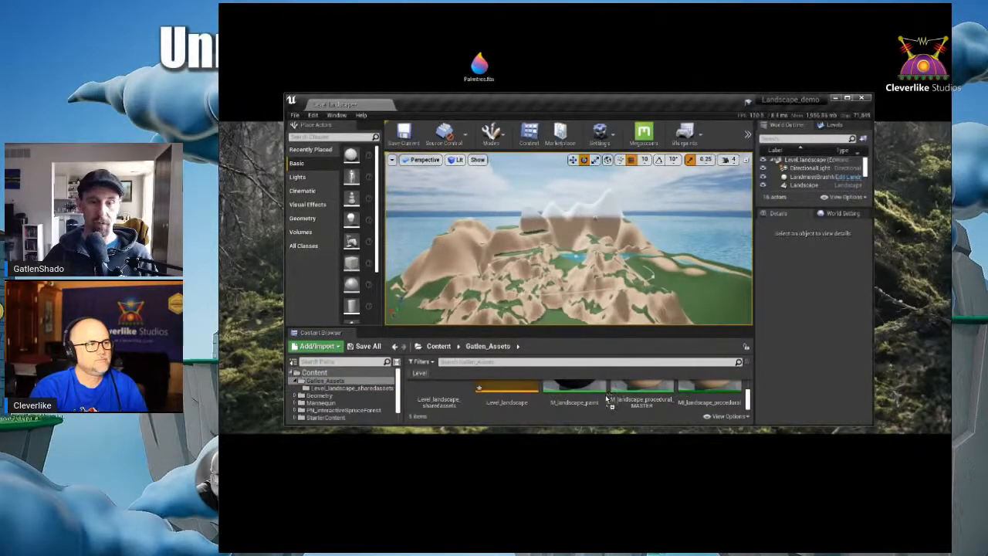
drag(608, 399, 608, 399)
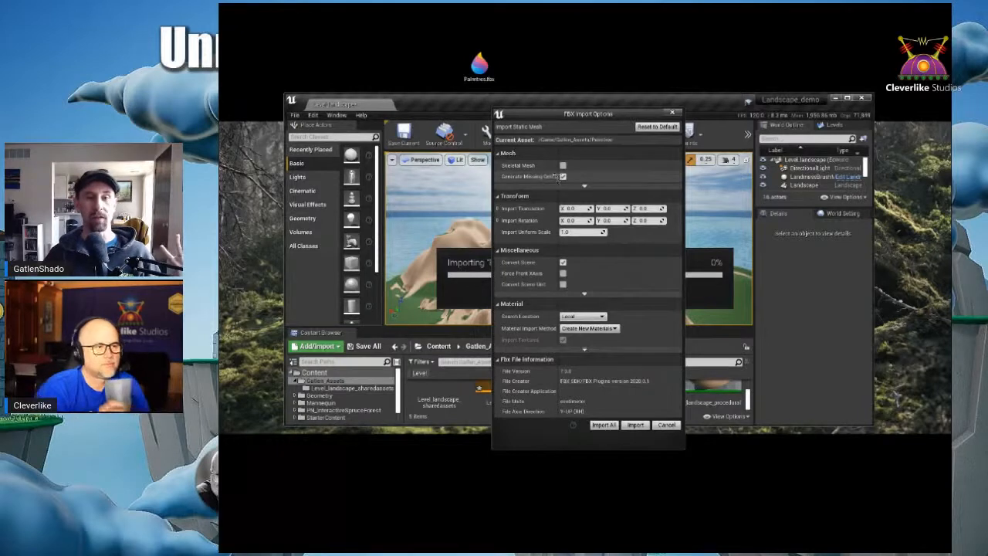
drag(557, 167, 577, 167)
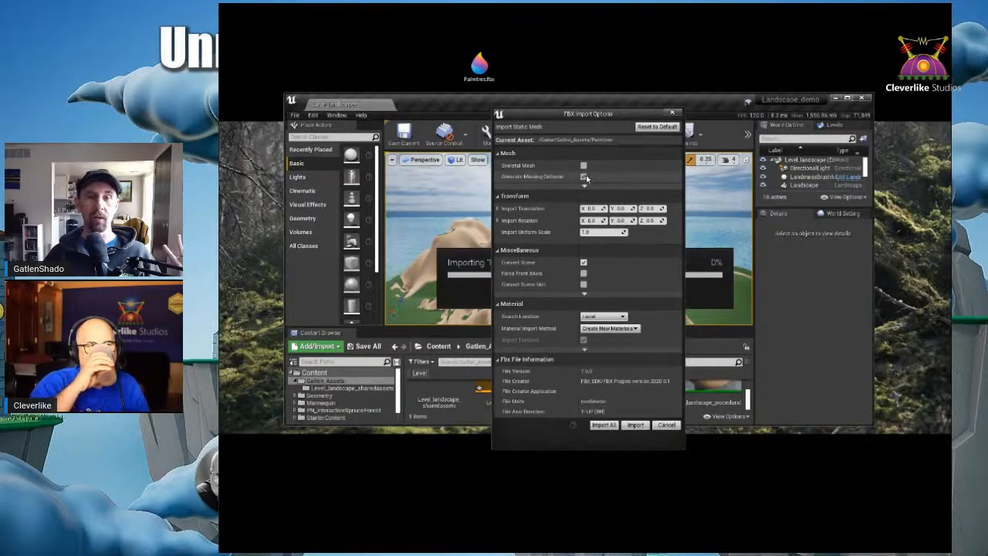
click(584, 177)
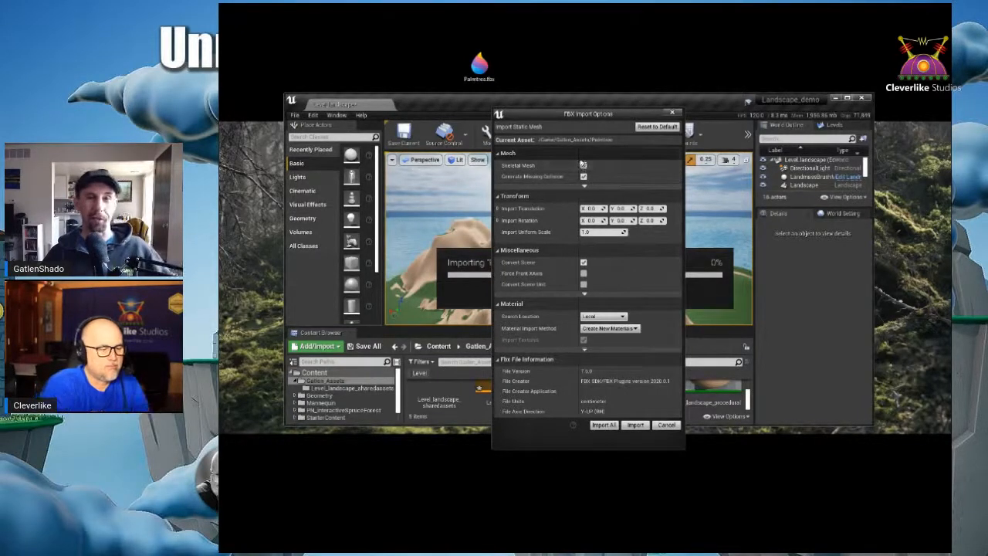
drag(577, 154, 572, 154)
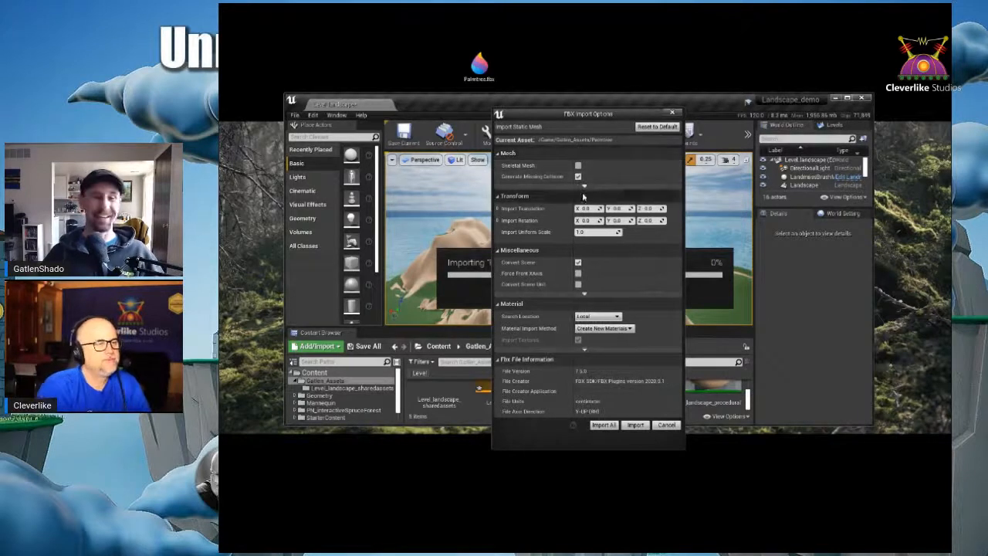
Step: Import the mesh with Search Location at Do Not Search, Do Not Create Material and Import Textures off, then dismiss the message log
click(585, 317)
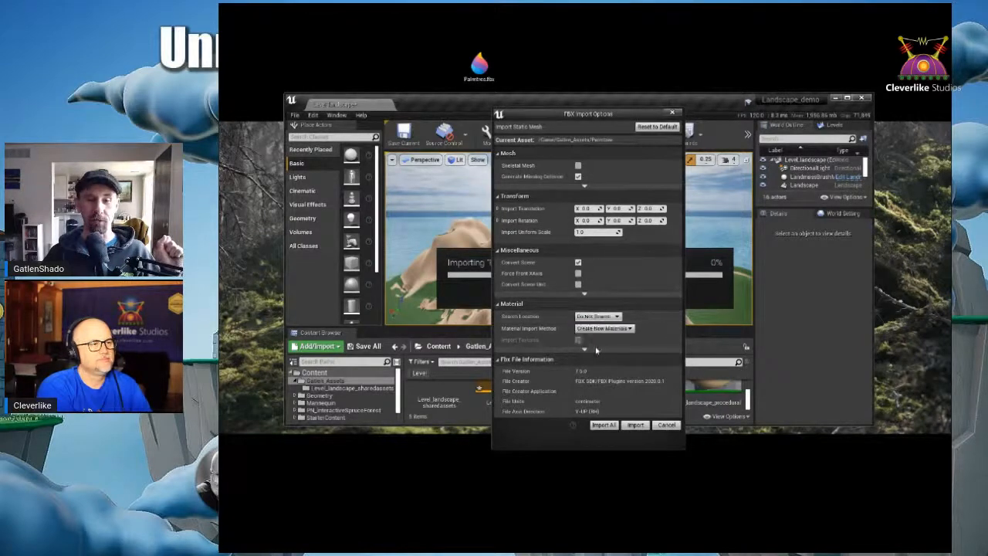
click(607, 328)
click(602, 346)
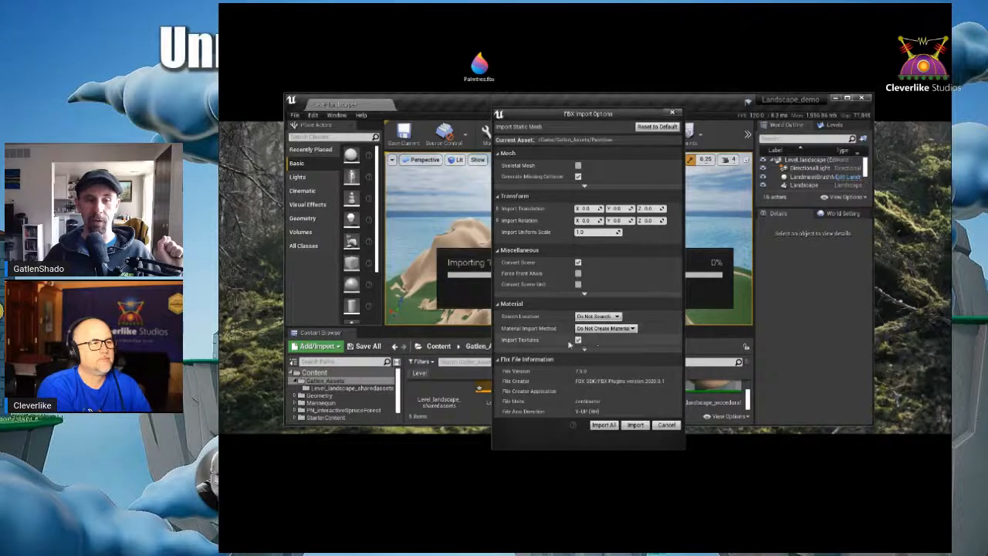
click(578, 341)
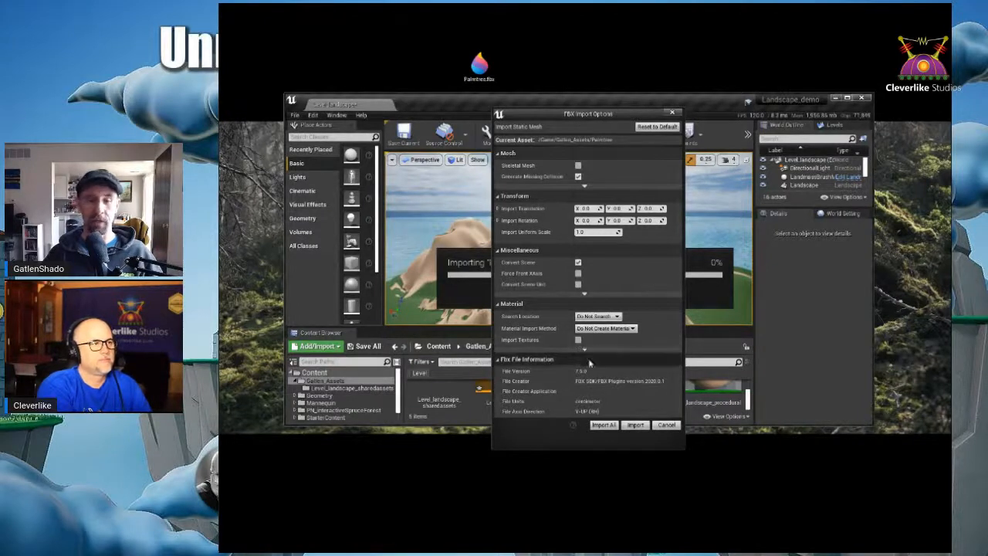
click(636, 426)
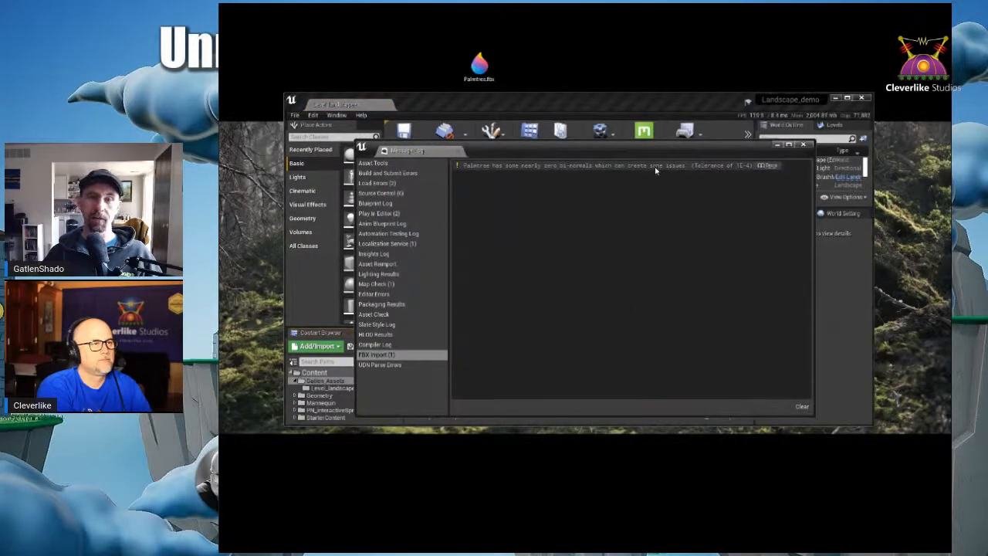
click(802, 146)
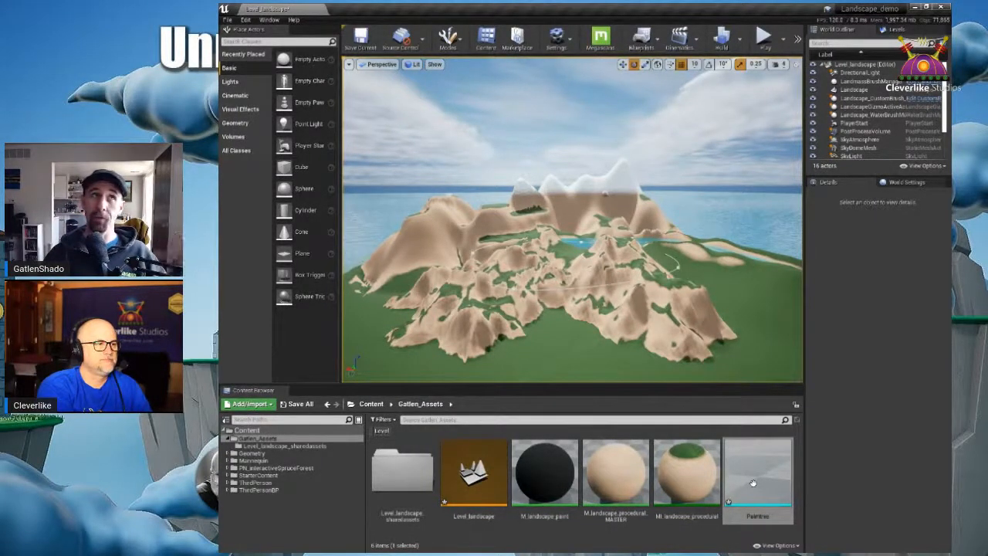
Step: Open the imported Palmtree mesh in its own editor and dock that window beside the Level_landscape tab
double_click(753, 484)
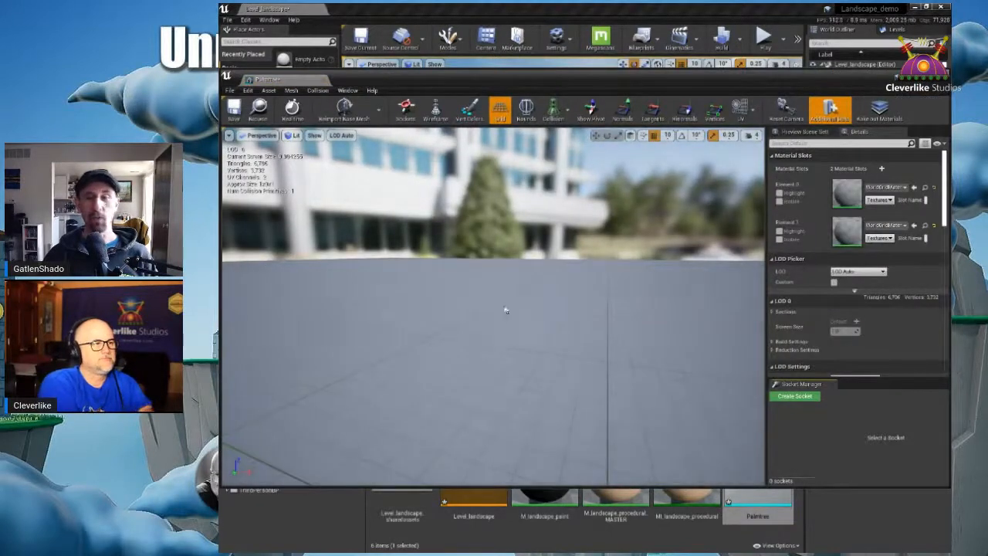
drag(515, 332, 482, 311)
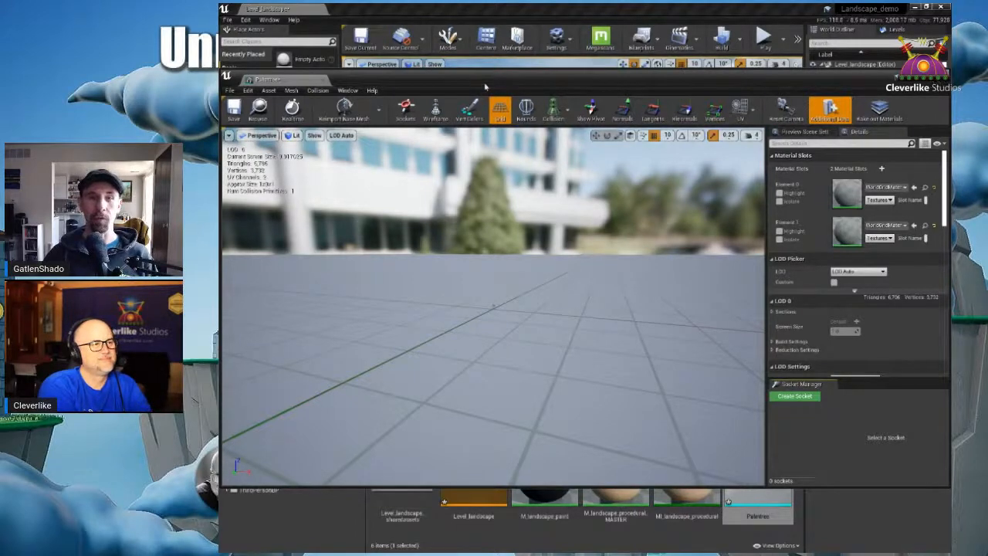
drag(282, 81, 351, 9)
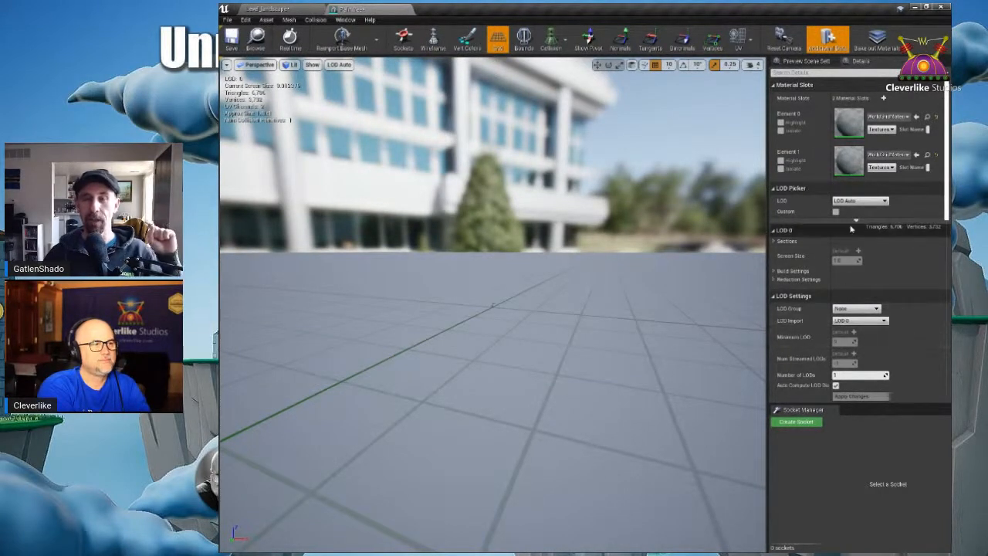
Step: Expand the Transform section of the Palmtree mesh's Import Settings and widen the label column
scroll(845, 277, down, 1)
scroll(847, 277, down, 10)
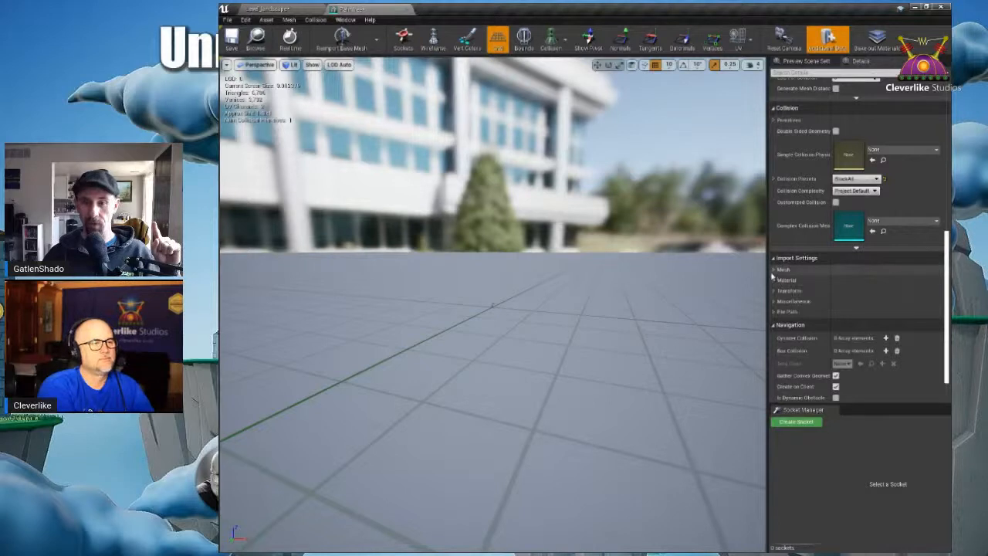
click(774, 270)
scroll(780, 294, down, 3)
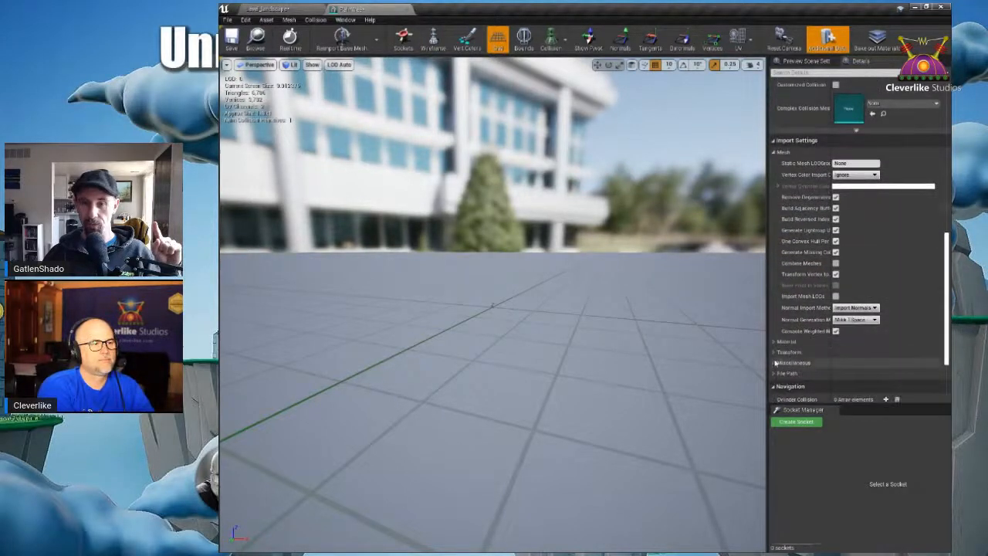
click(776, 154)
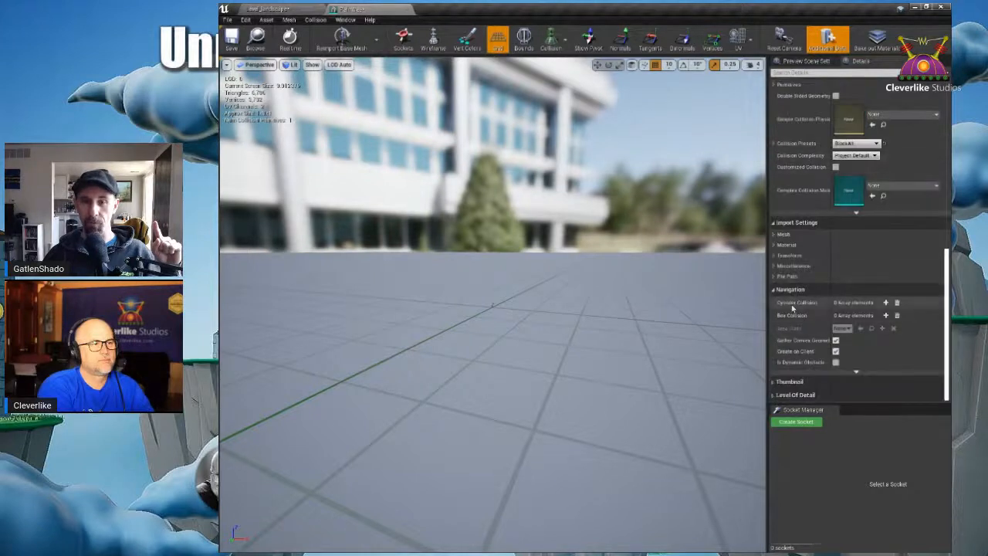
click(774, 257)
click(841, 291)
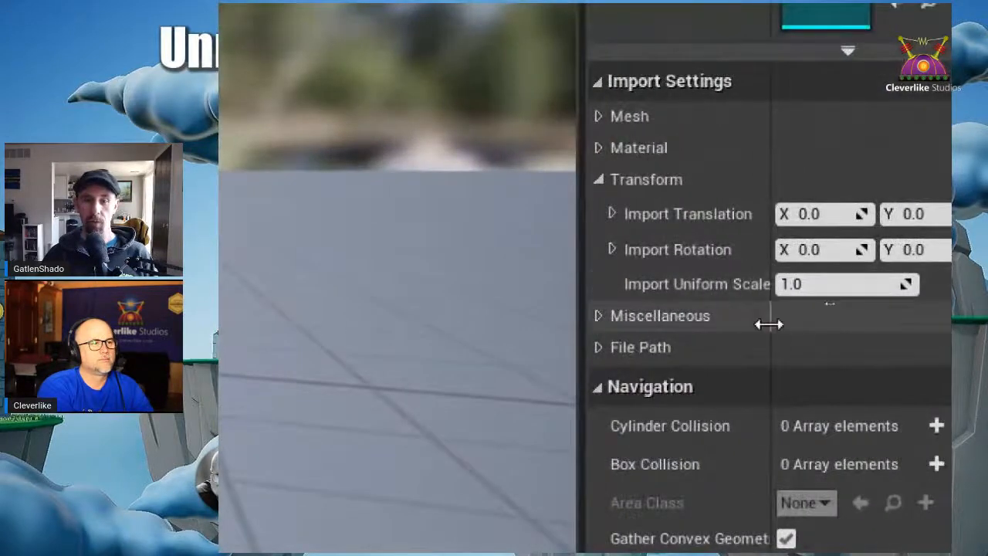
drag(769, 325, 794, 323)
Step: Set the Import Uniform Scale to 50, reimport the base mesh and inspect the whole palm in the preview
click(849, 284)
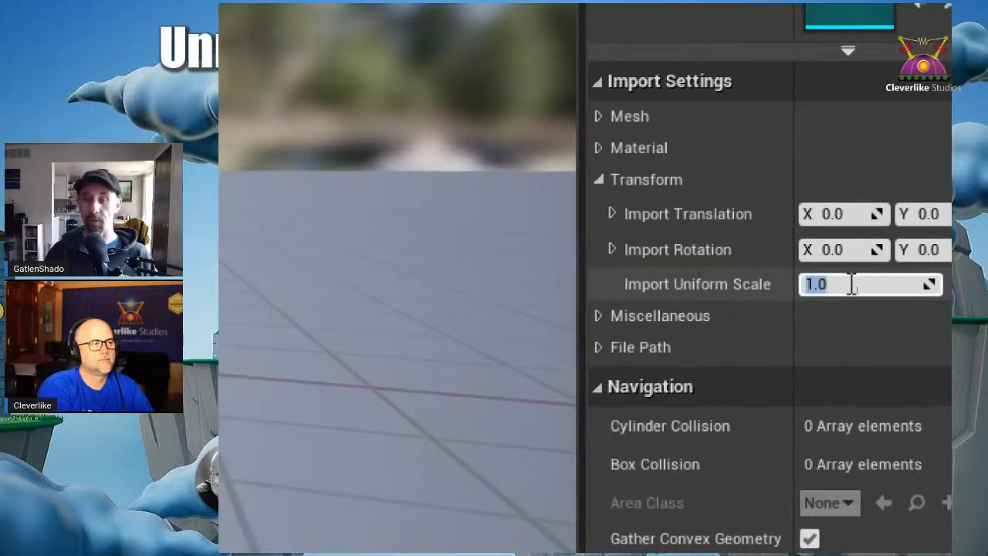
text(50)
key(Return)
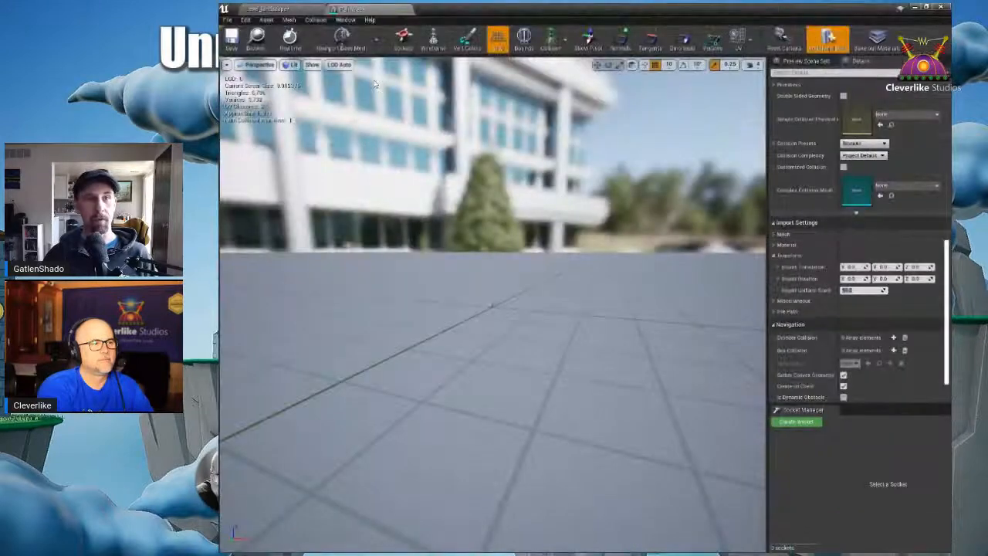
click(350, 46)
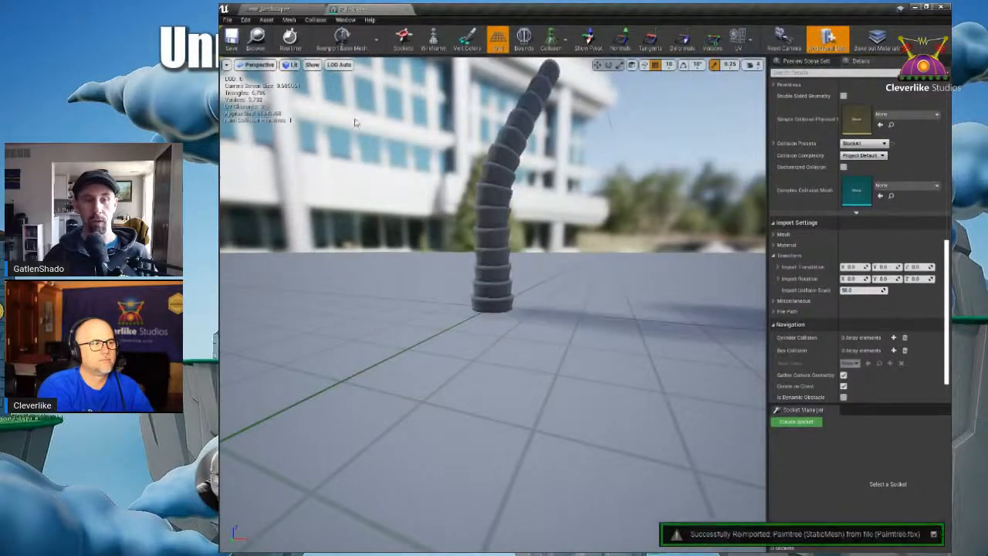
scroll(511, 276, down, 3)
drag(522, 261, 340, 290)
Step: Place the Palmtree mesh on the grassy shore of the landscape level and frame it to judge its size
click(268, 9)
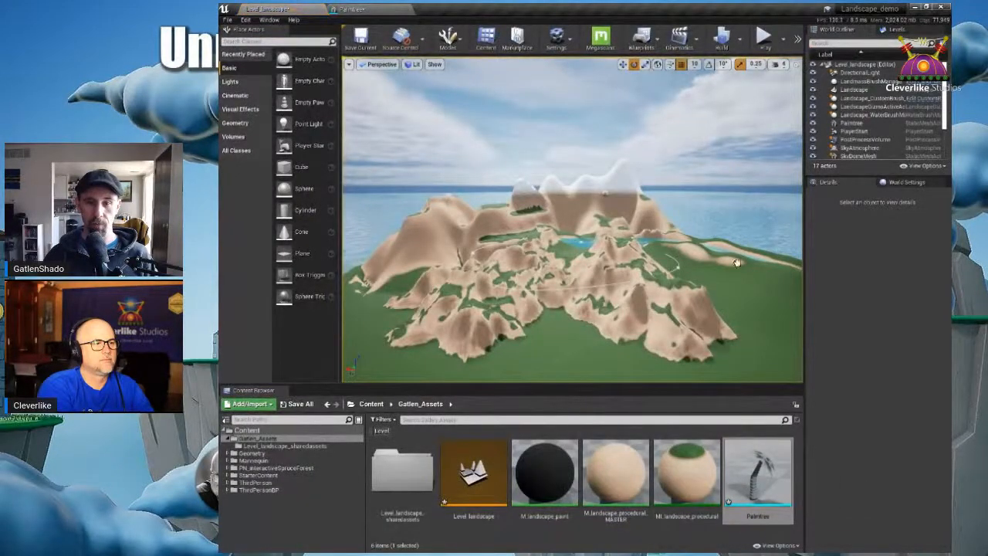
click(770, 362)
key(f)
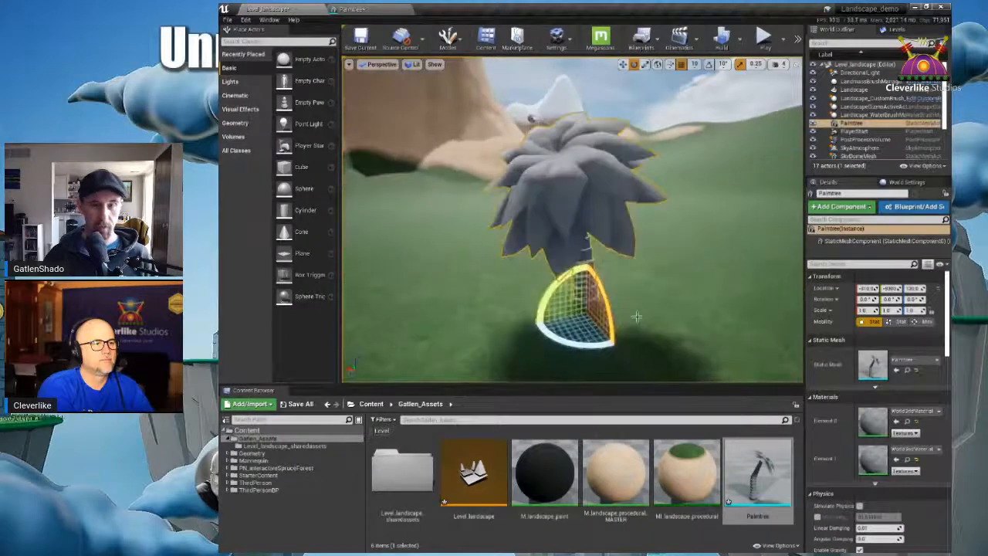
drag(610, 313, 729, 275)
key(ctrl+z)
right_drag(621, 309, 627, 264)
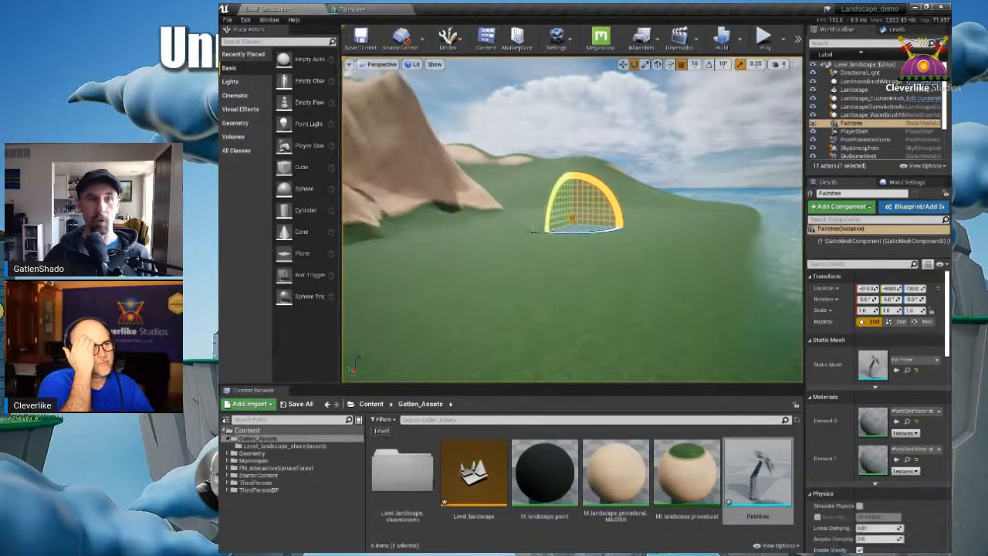
Step: Set the Palmtree mesh's Import Uniform Scale to 100, reimport it and check its size in the level
click(356, 9)
click(853, 290)
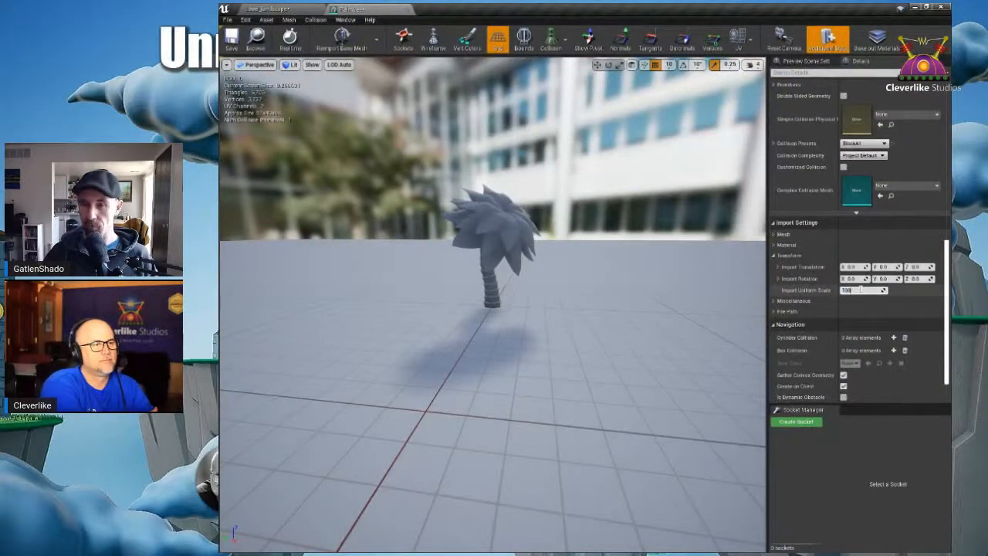
click(342, 39)
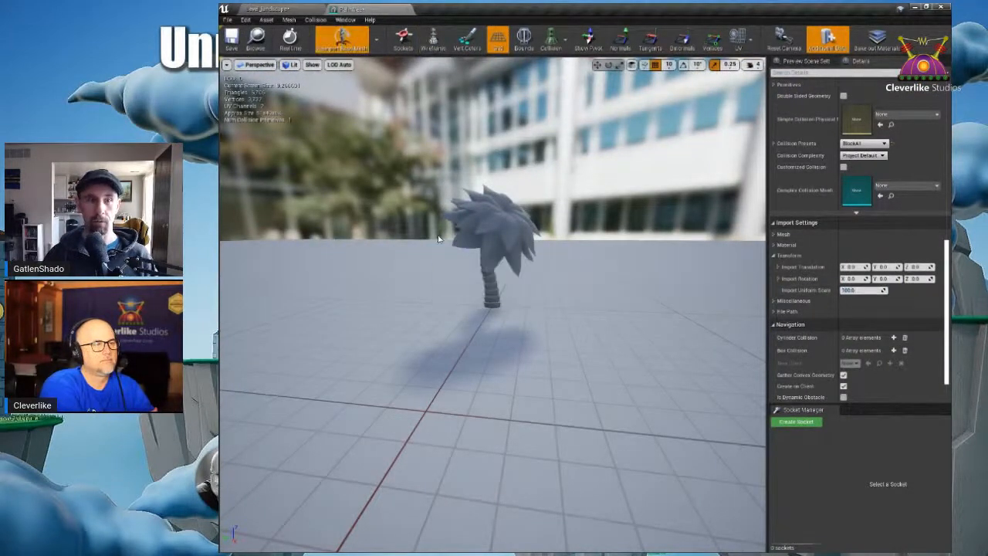
click(267, 9)
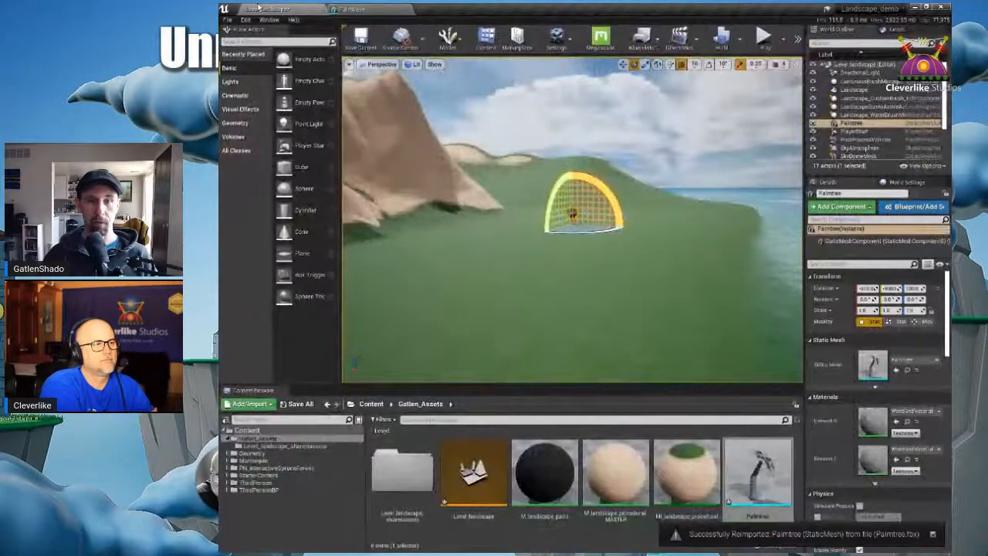
Step: Set the Palmtree mesh's Import Uniform Scale to 1000, reimport it and return to the landscape level
click(368, 9)
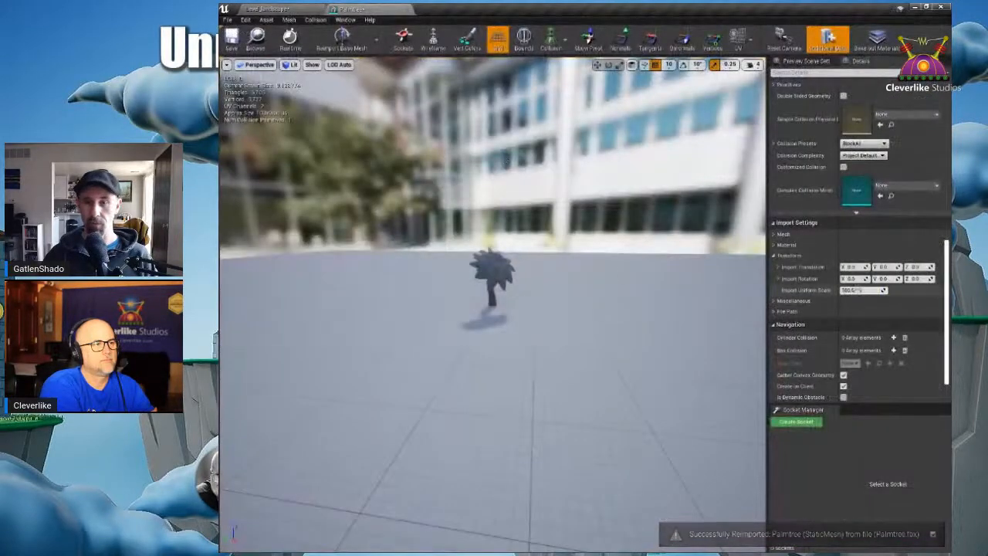
text(100)
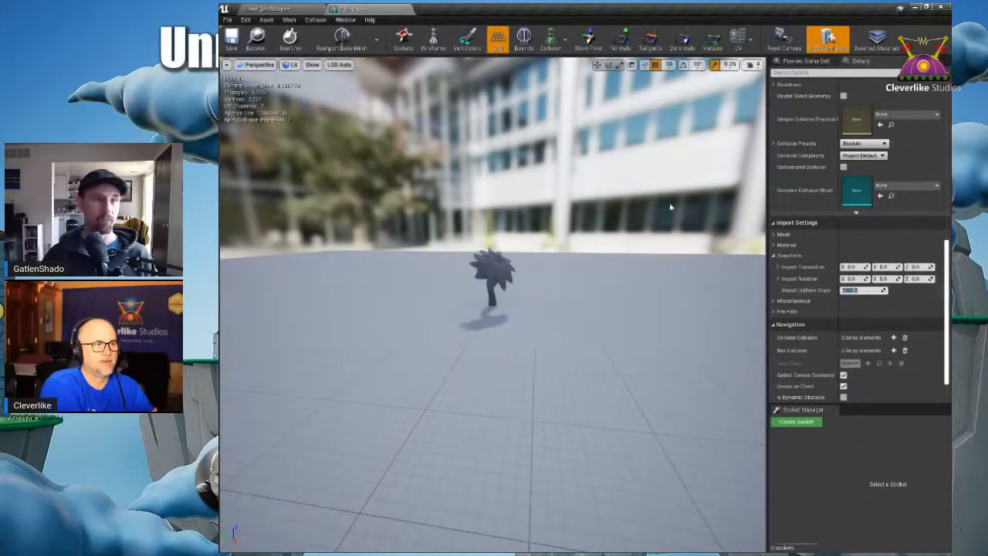
click(344, 39)
click(267, 8)
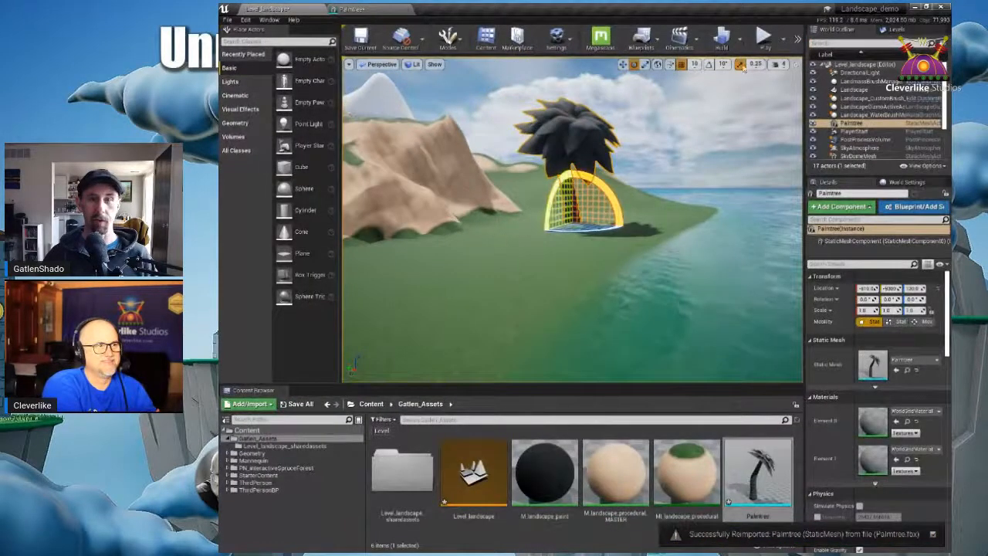
Step: Play the level and run the character up to and around the palm to judge its scale, then stop playing
click(762, 36)
key(w)
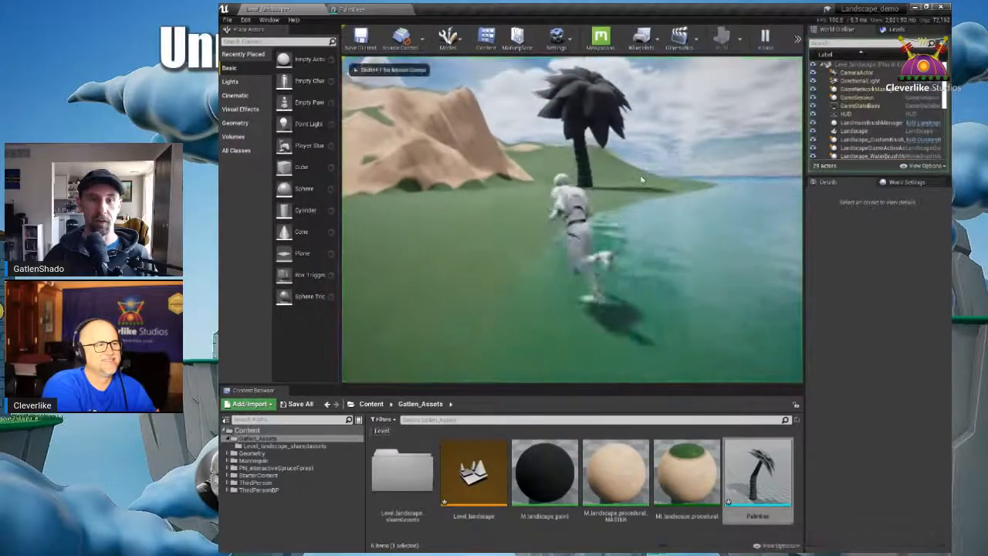
key(w)
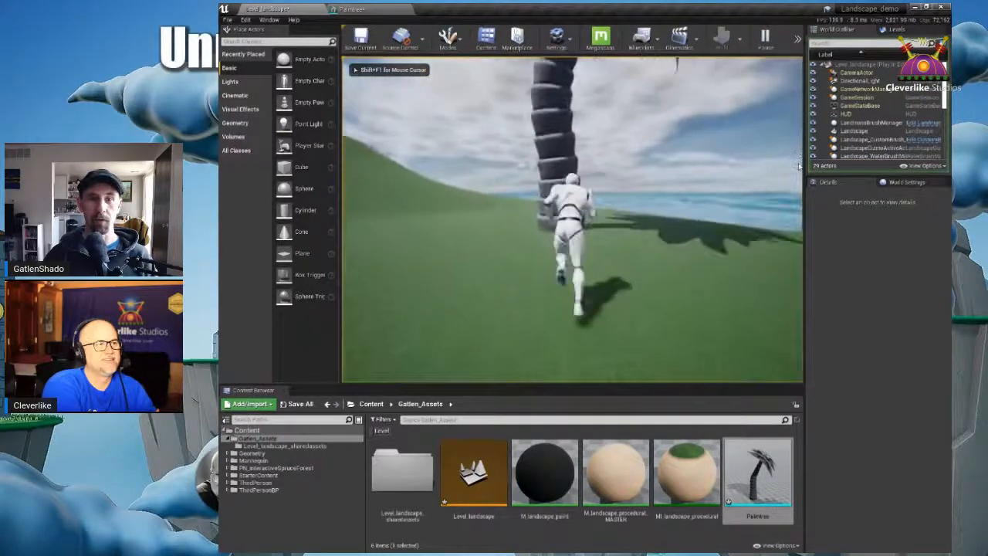
key(a)
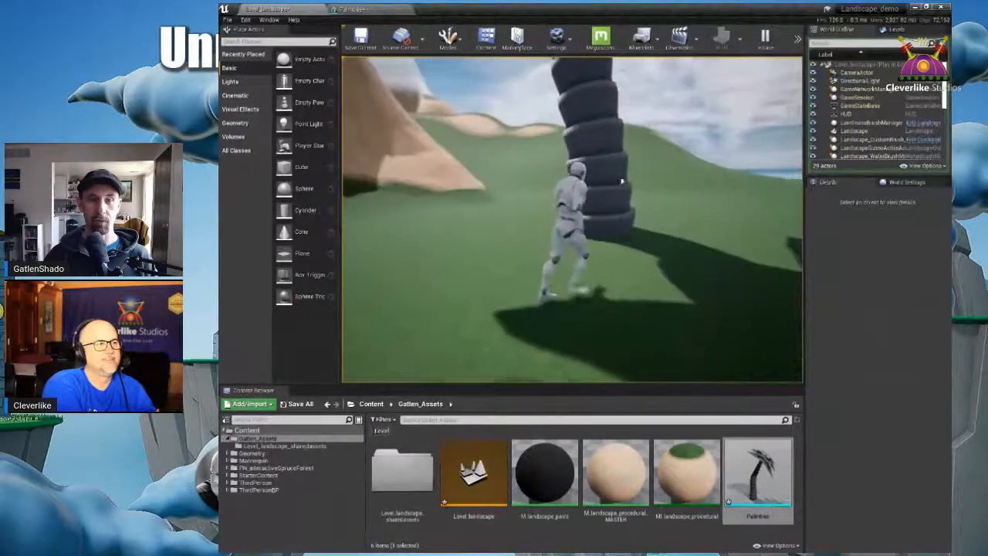
key(d)
key(a)
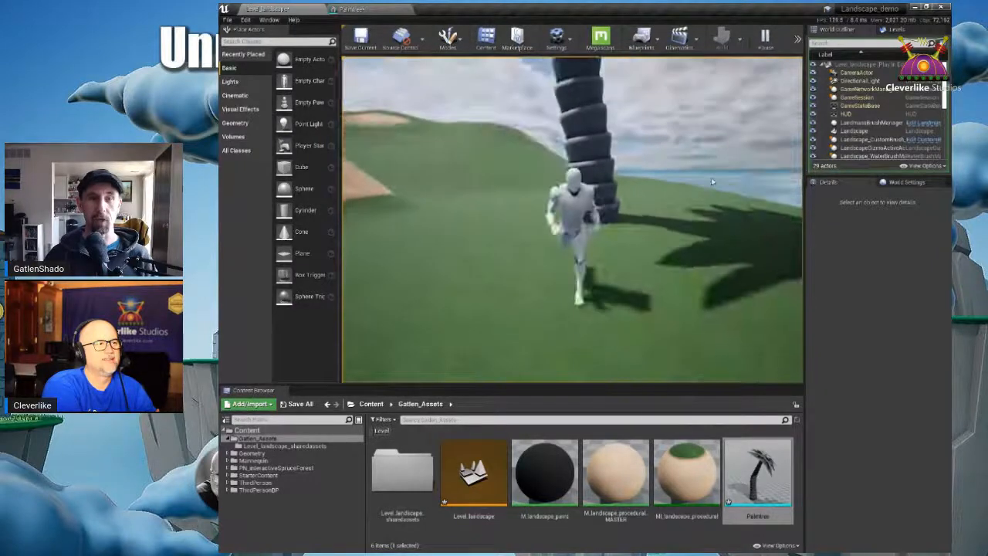
key(Escape)
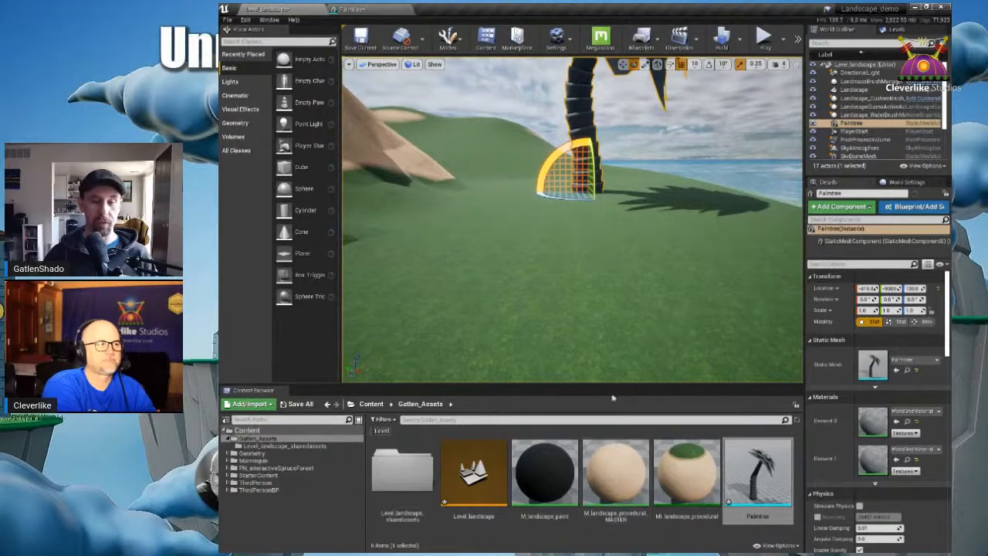
Step: Create a new material named M_brown in the Gatlen_Assets folder and open it for editing
drag(618, 384, 618, 306)
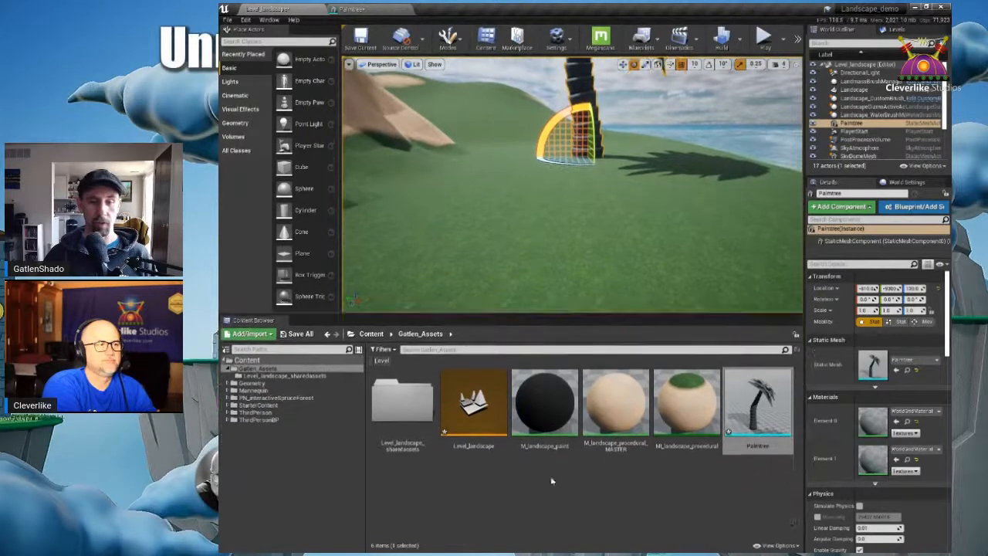
right_click(490, 476)
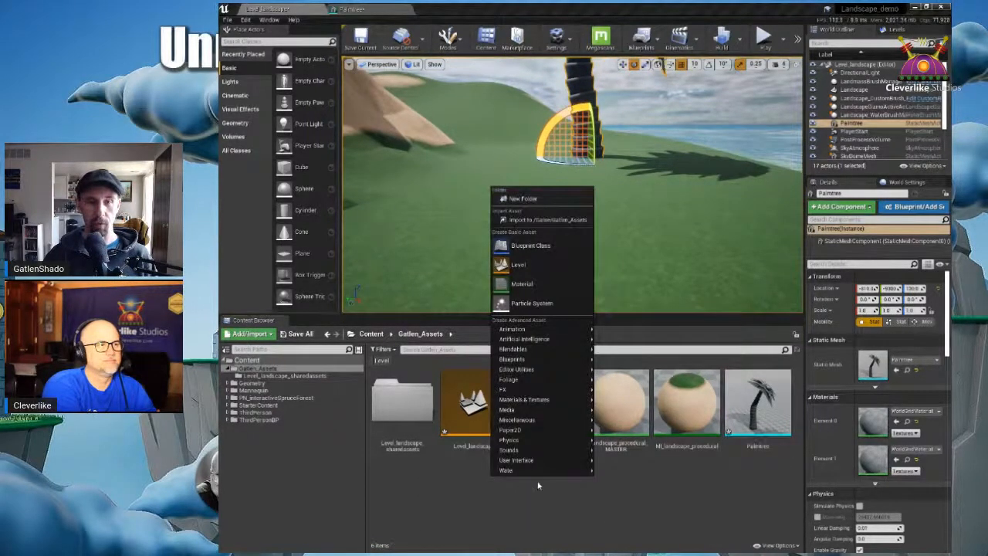
click(535, 285)
text(M_base)
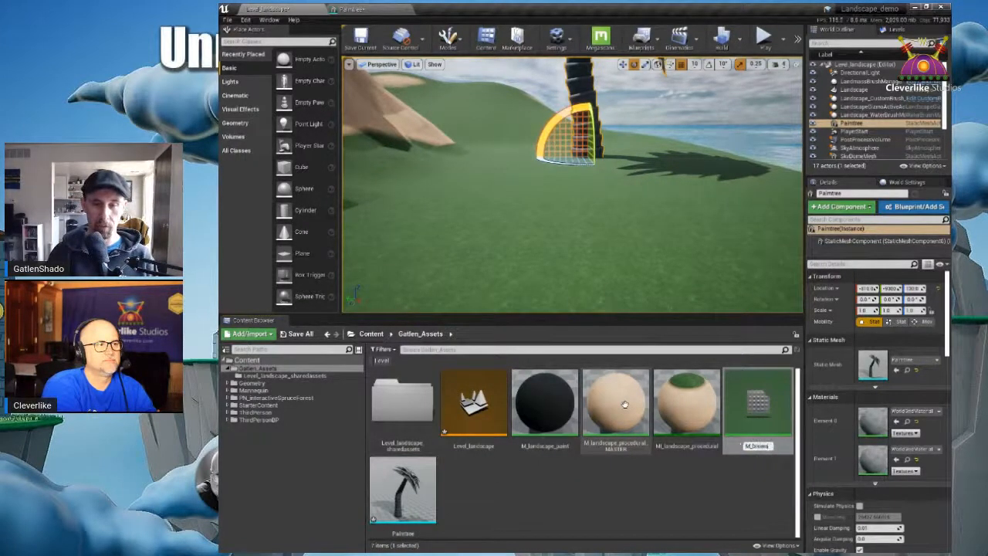
key(Return)
right_click(557, 400)
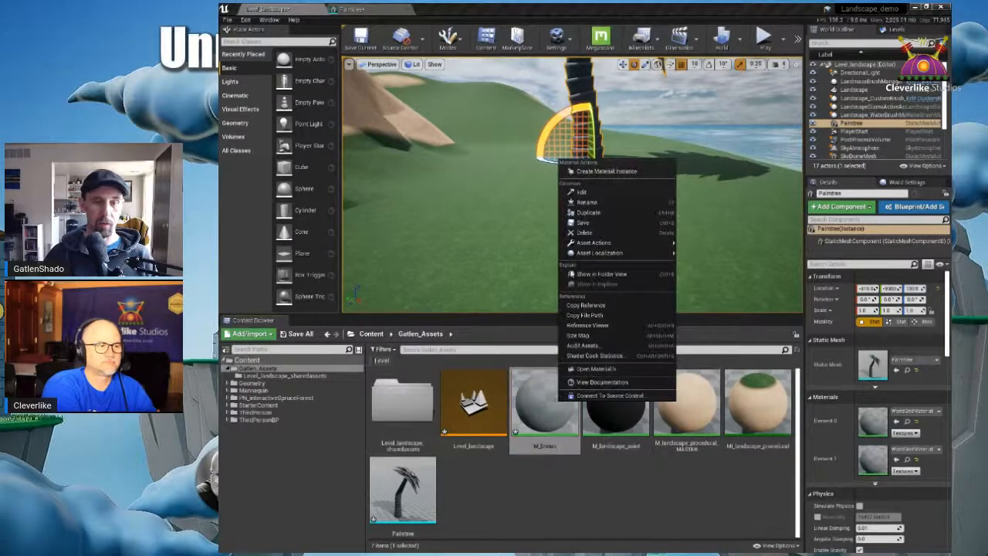
key(Escape)
double_click(545, 402)
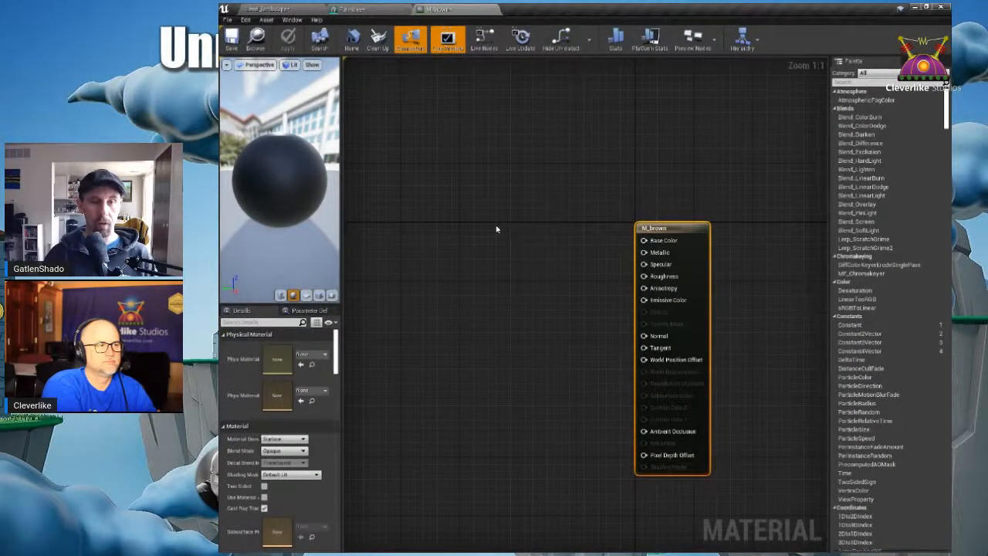
Step: Add a Constant3Vector node coloured light brown (0.979, 0.597, 0.224) and connect it to M_brown's Base Color
click(497, 229)
drag(528, 234, 520, 204)
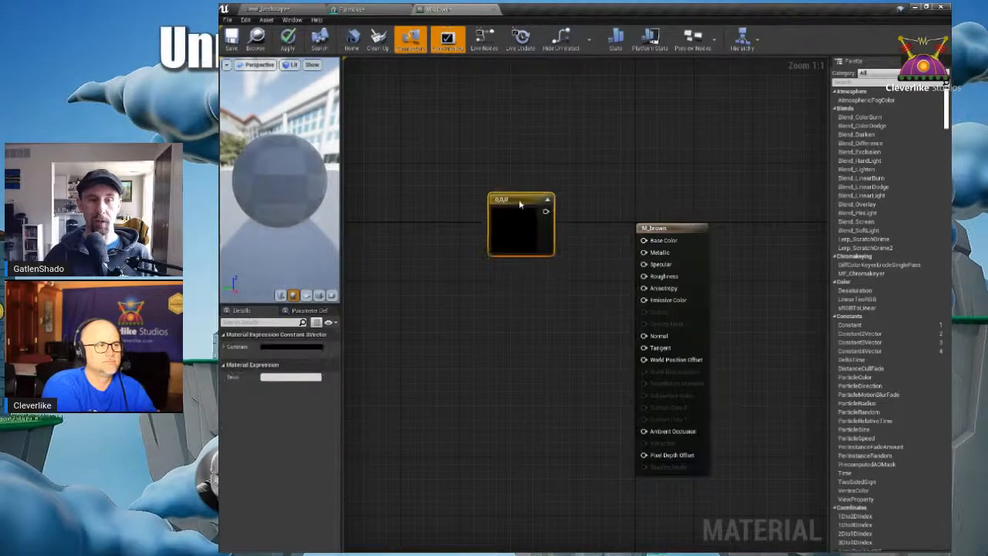
click(291, 346)
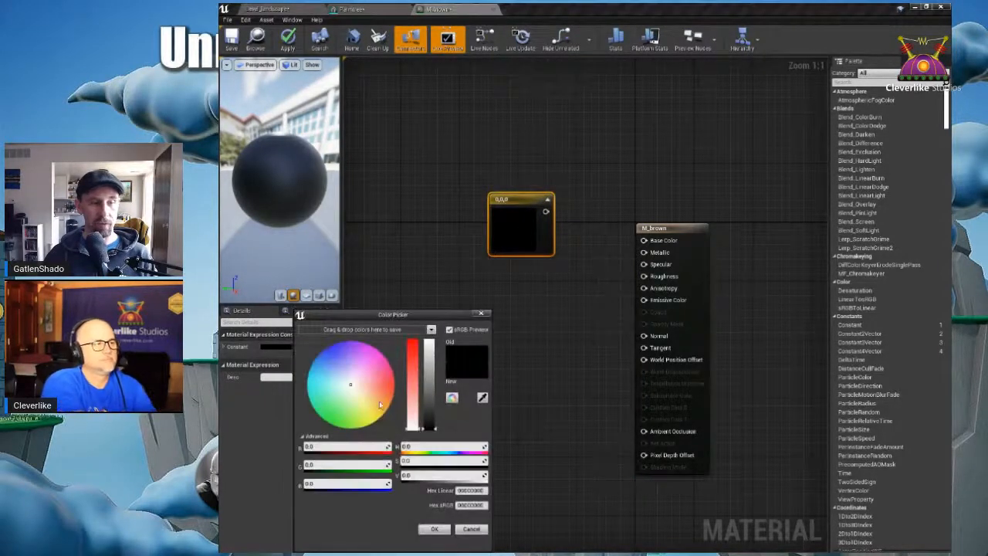
drag(424, 374, 431, 343)
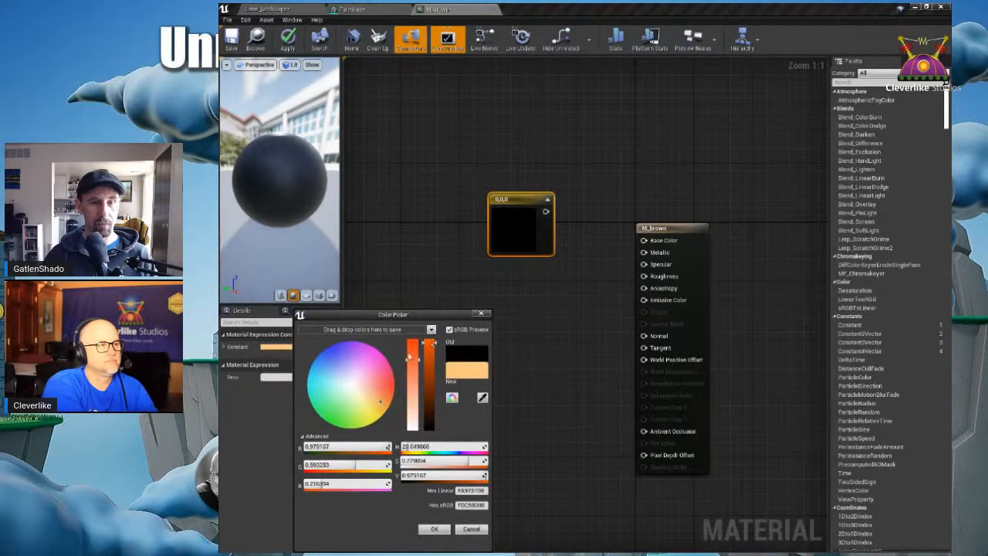
click(434, 530)
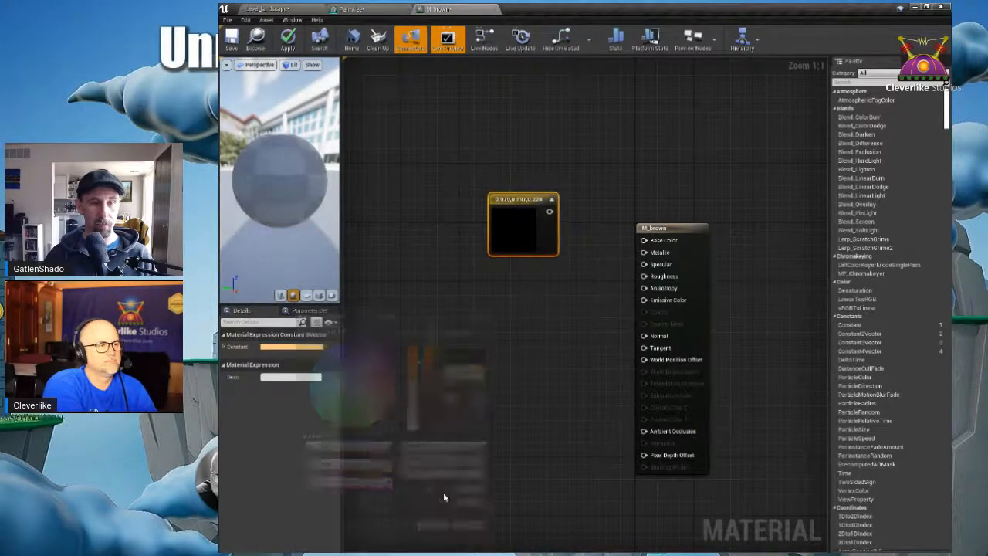
drag(550, 212, 644, 240)
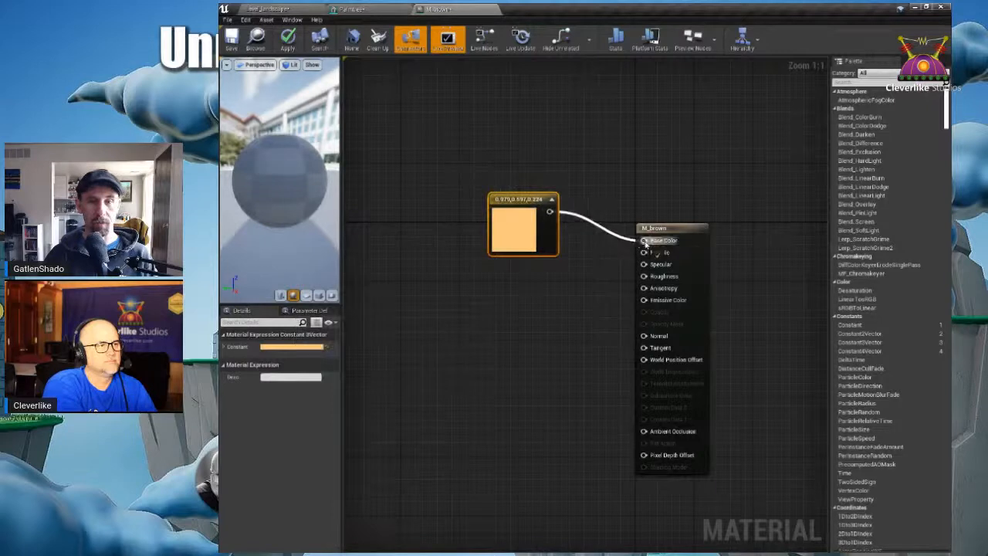
drag(533, 226, 505, 211)
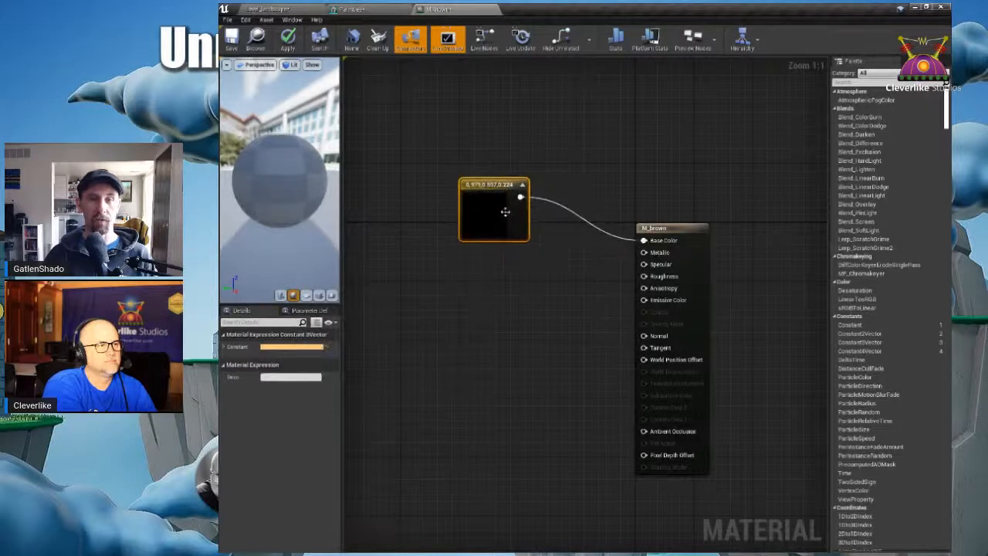
Step: Add a Constant node connected to the Roughness input of M_brown
right_click(644, 278)
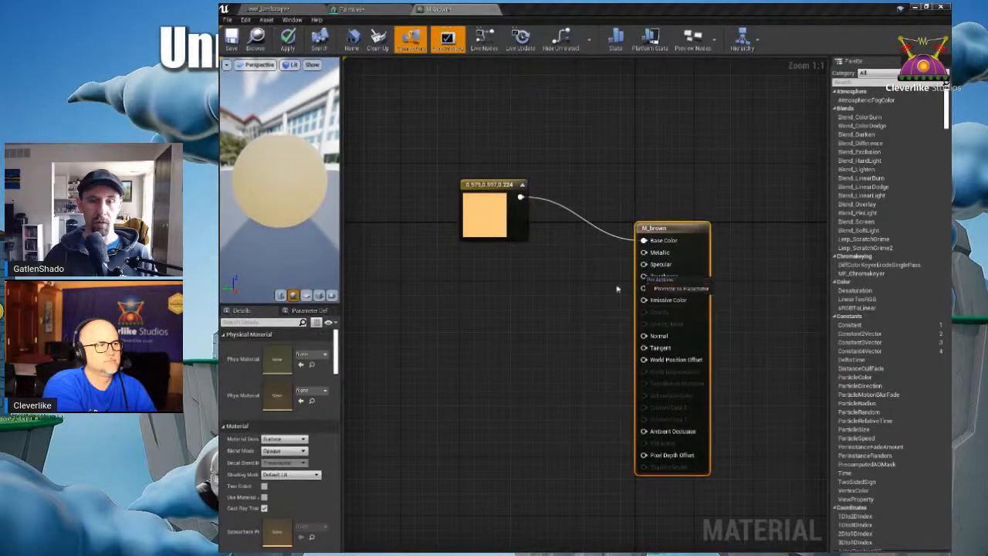
click(618, 290)
drag(644, 277, 588, 298)
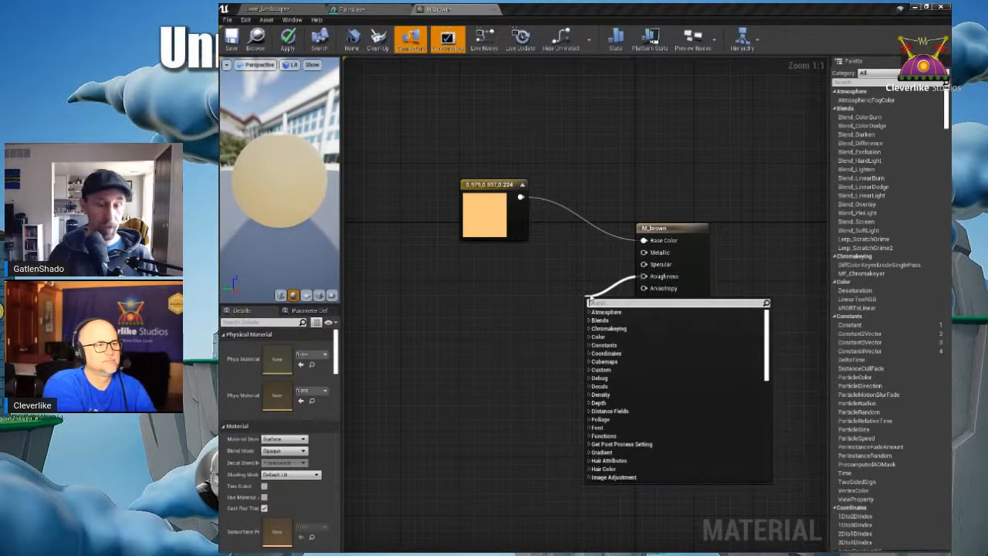
text(c)
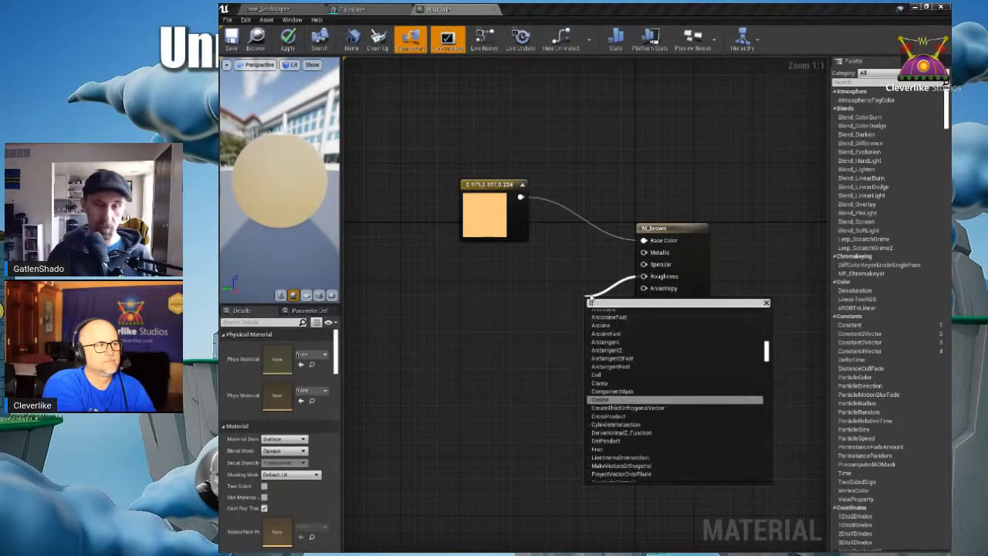
text(on)
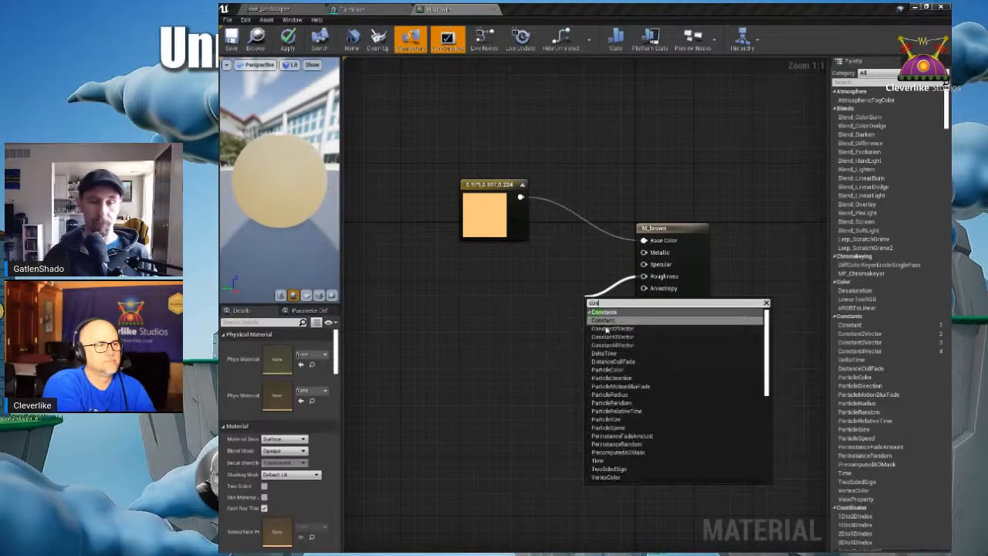
click(608, 321)
Step: Set the roughness constant's value to 1 and save the M_brown material
drag(289, 221, 271, 152)
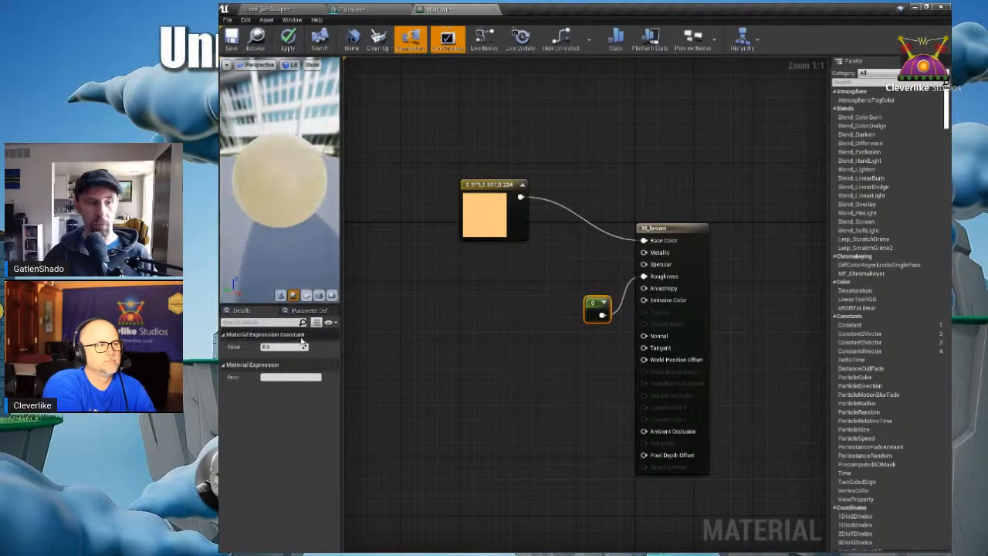
drag(322, 352, 357, 355)
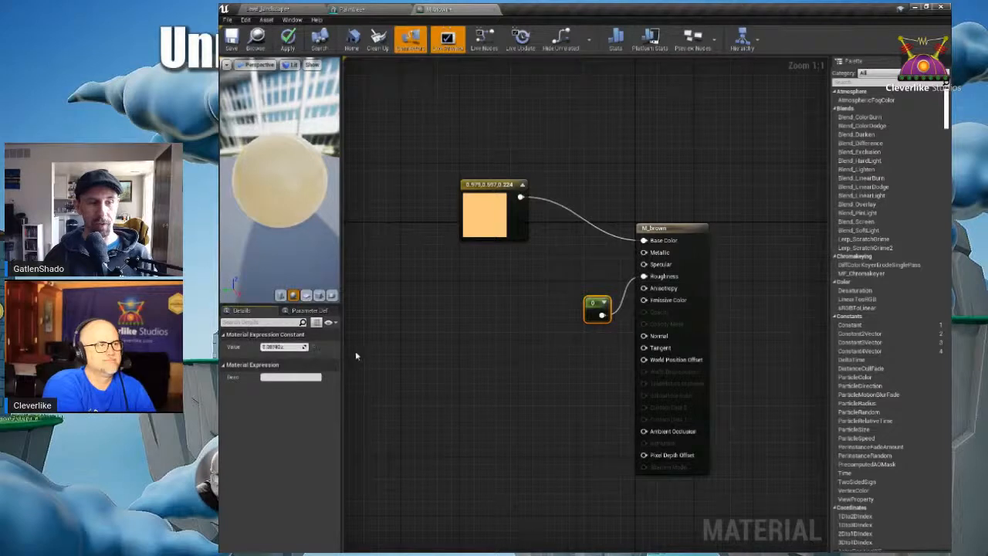
click(283, 345)
text(1)
key(Return)
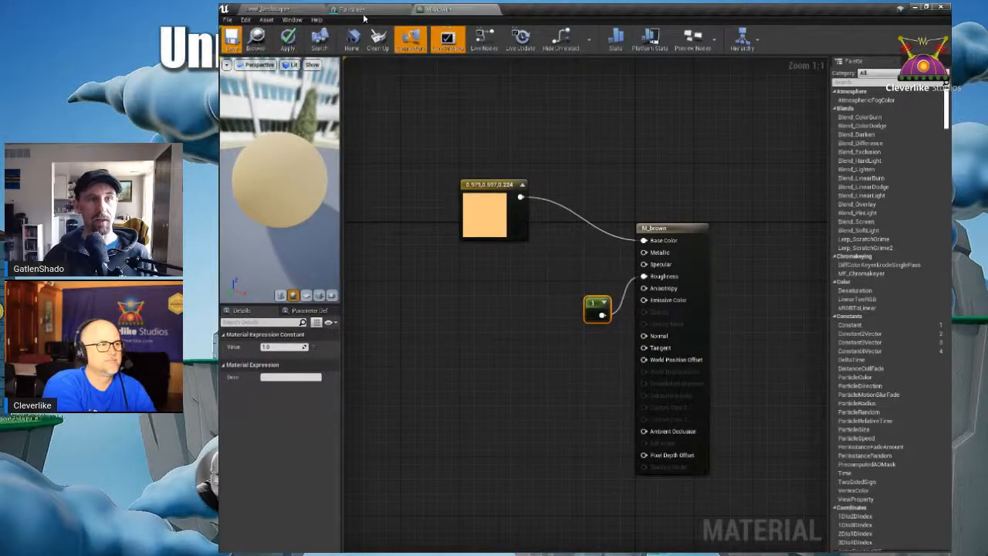
Step: Duplicate M_brown in the Gatlen_Assets folder as M_Green and open the copy for editing
click(272, 7)
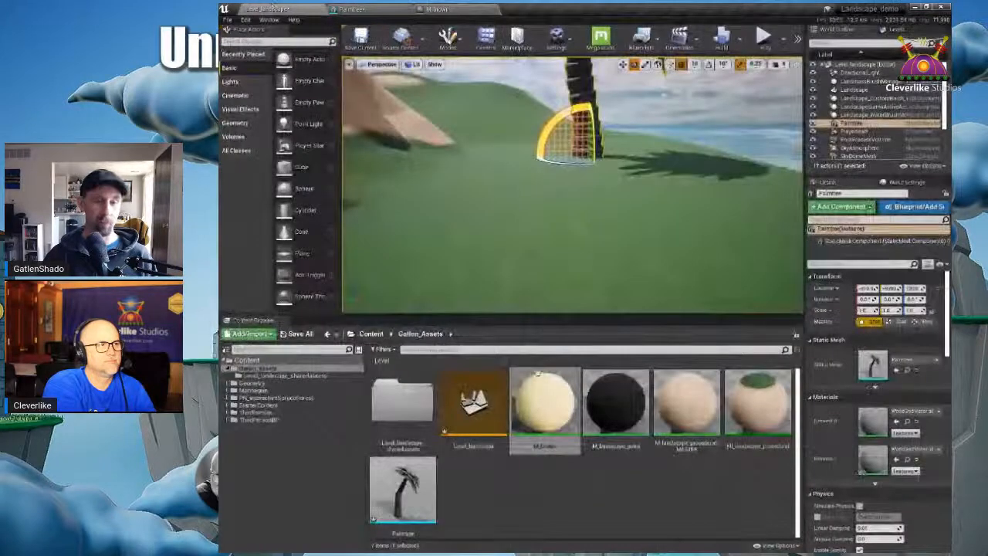
right_click(570, 395)
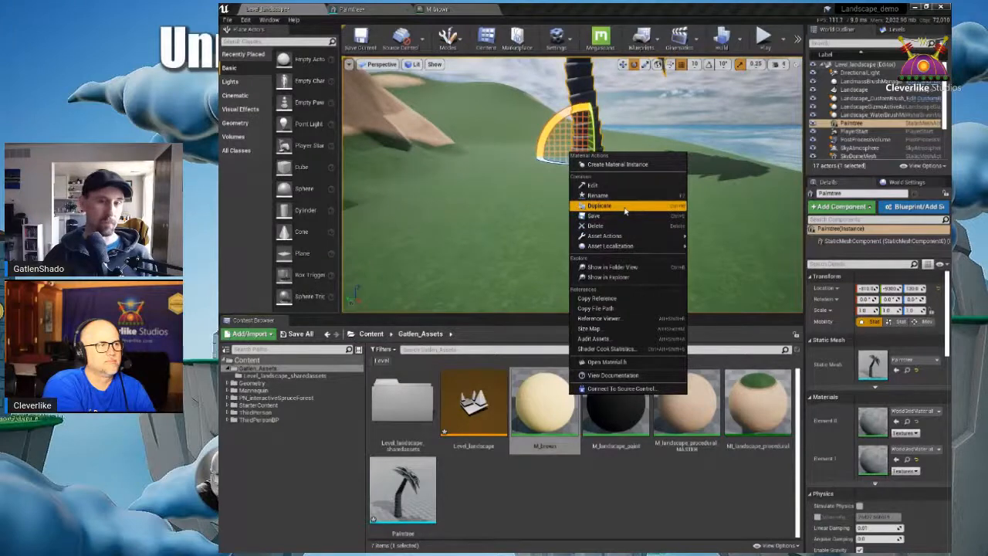
click(599, 205)
text(M_)
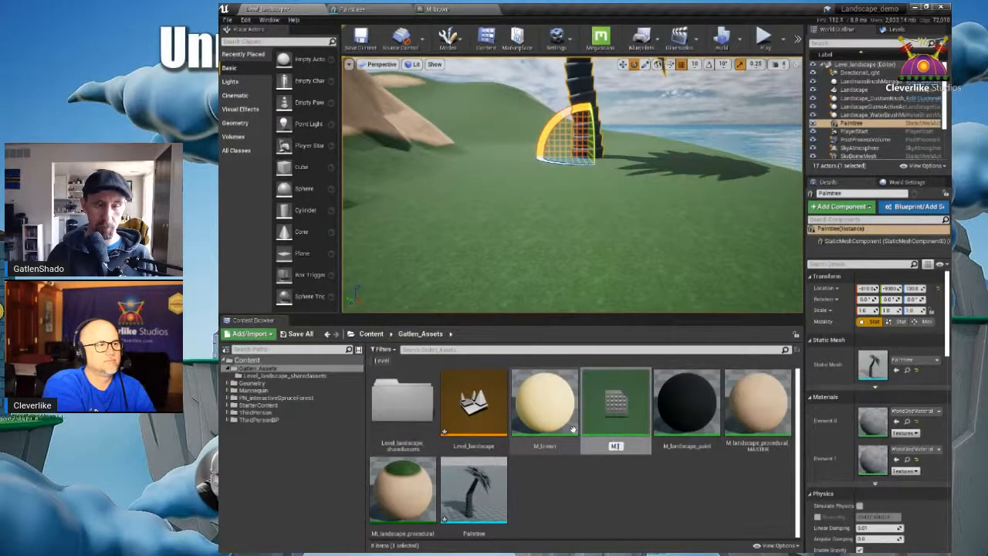
text(bleen)
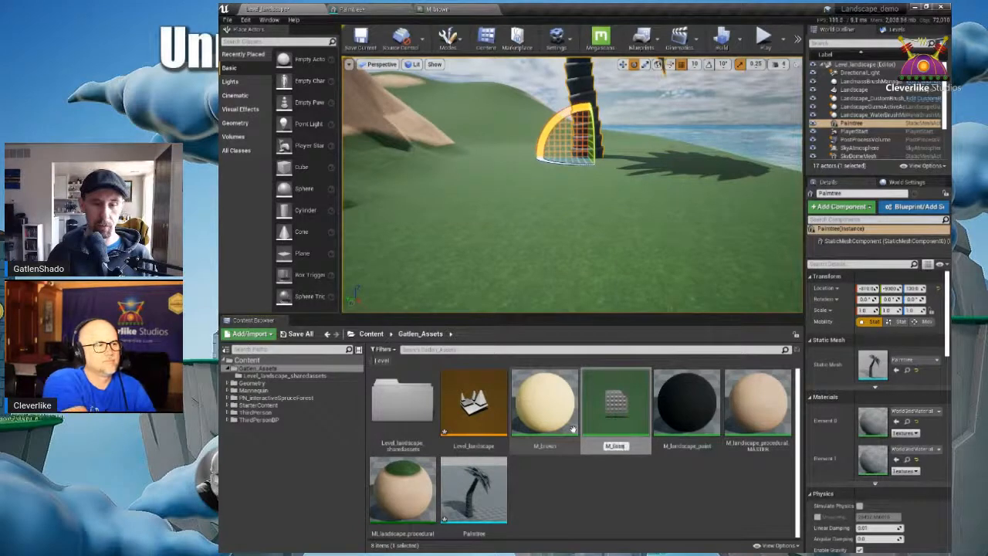
key(Return)
double_click(624, 397)
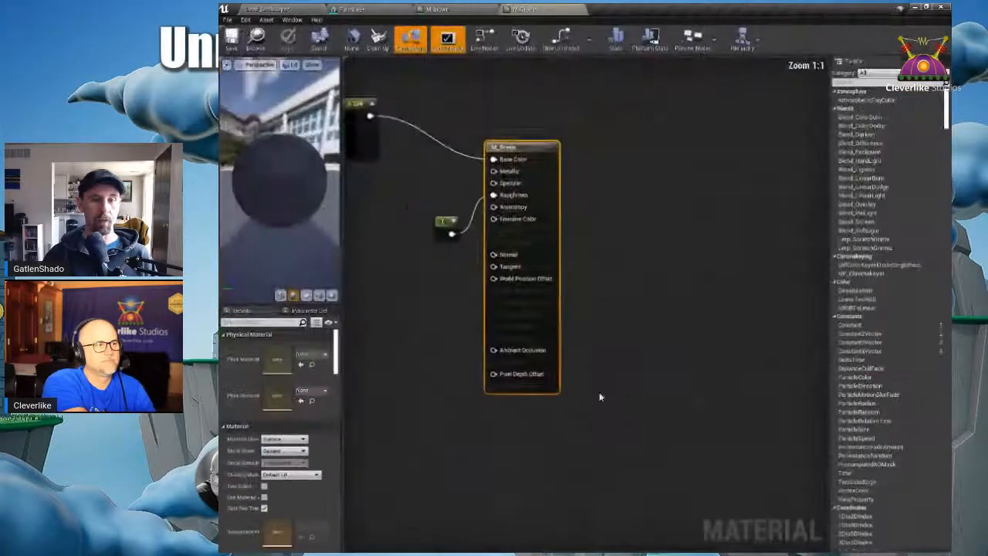
Step: Change M_Green's Base Color constant to a medium green (0.0707, 0.234, 0.0564) and save the material
click(417, 165)
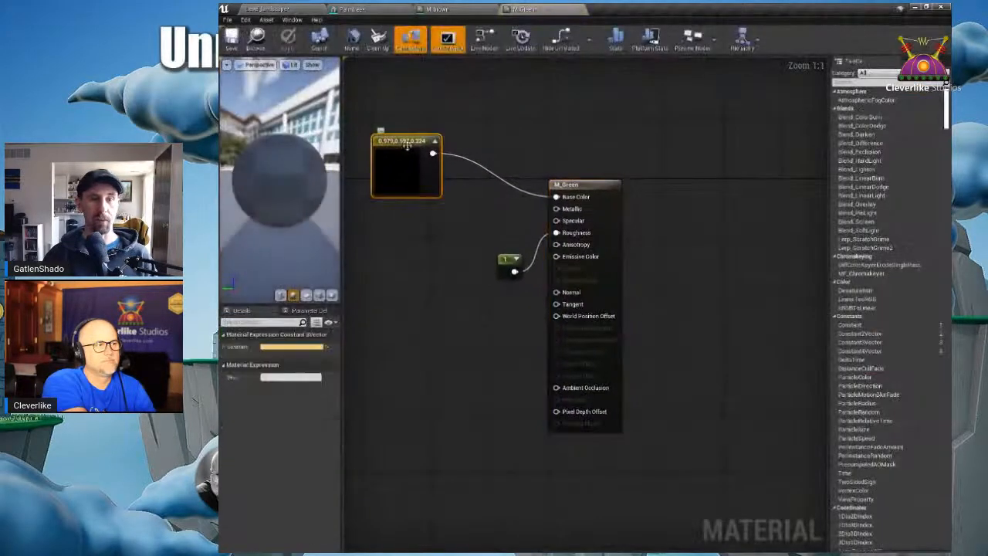
click(302, 350)
click(347, 417)
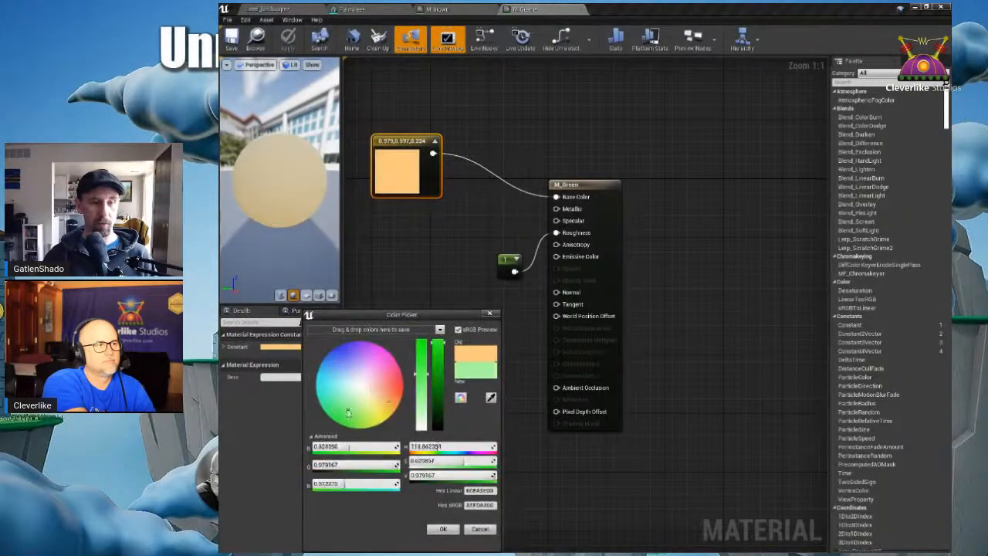
drag(427, 349, 437, 408)
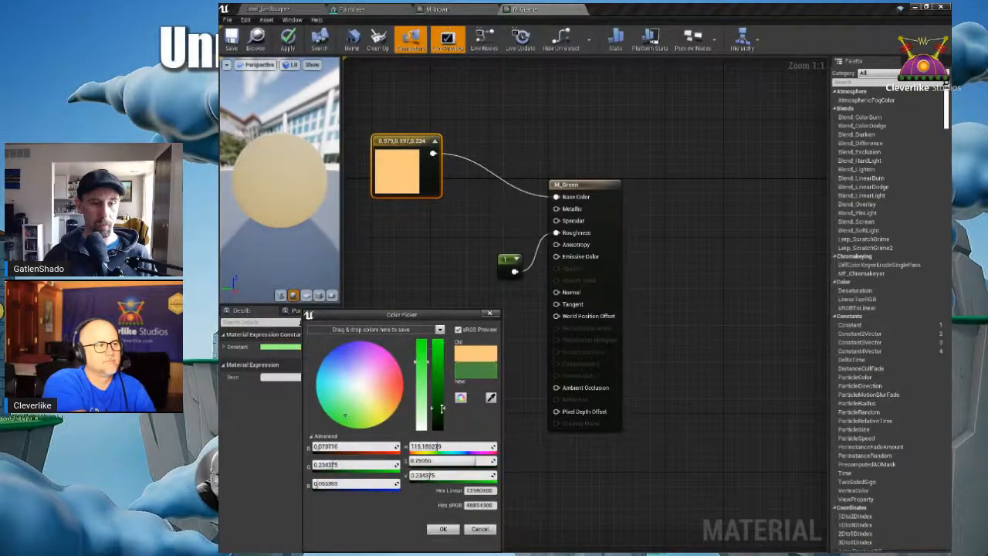
click(448, 531)
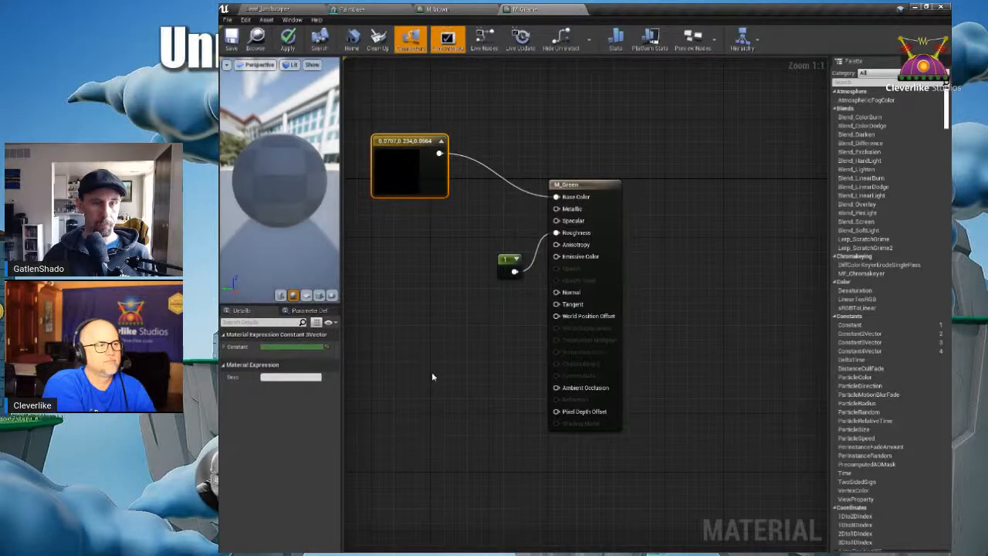
drag(403, 140, 423, 130)
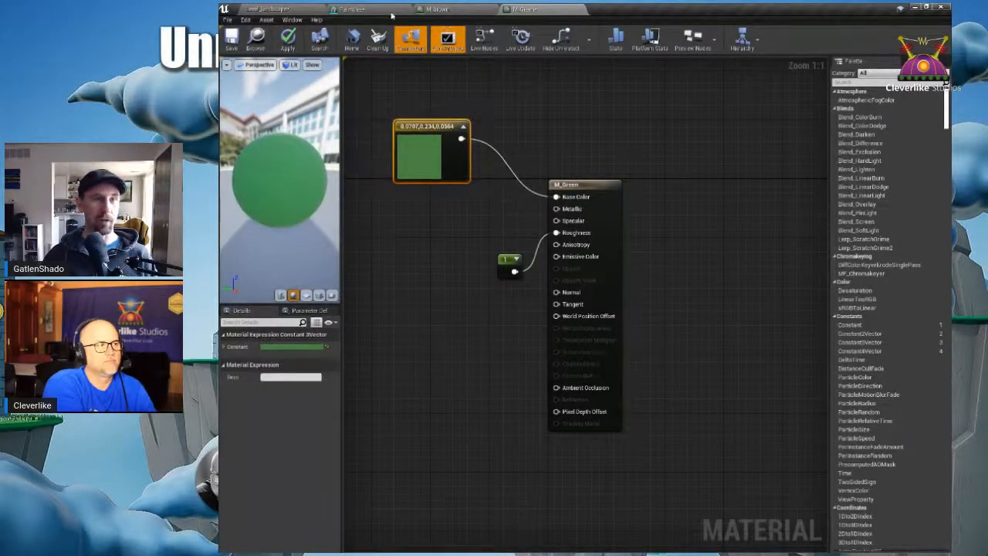
click(232, 39)
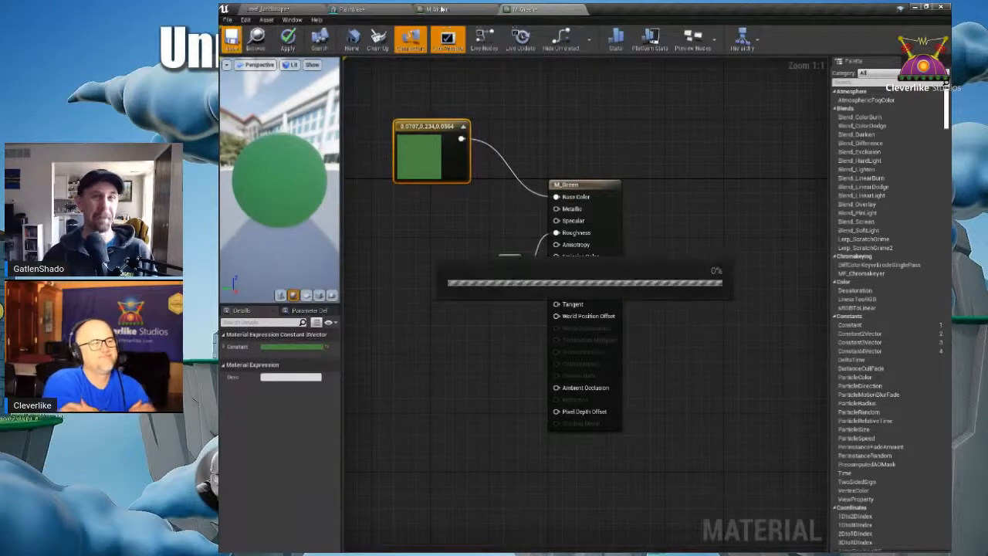
Step: Return to the Palmtree mesh, isolate material Element 0 to check which part it covers, and make room to read the slot names
click(377, 10)
middle_drag(572, 207, 575, 193)
drag(947, 329, 947, 226)
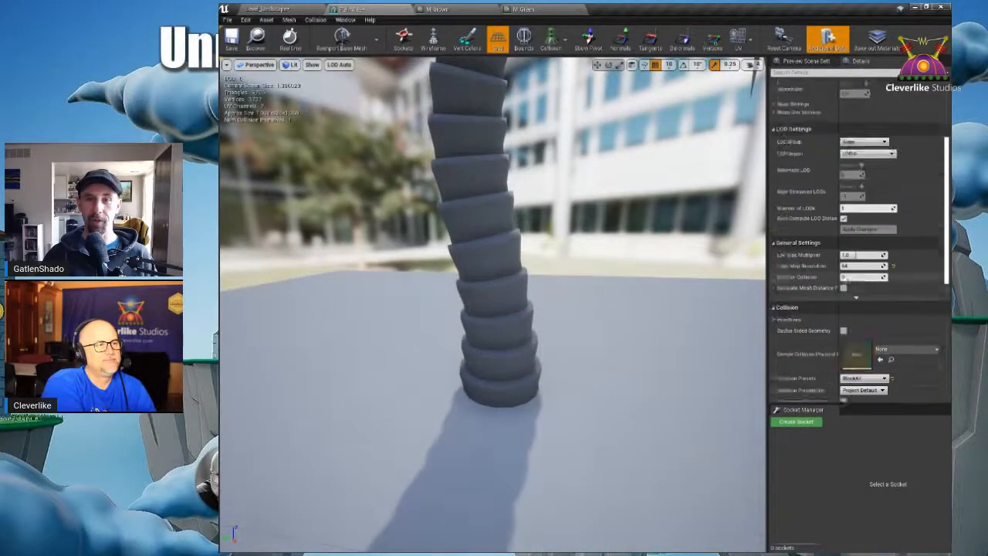
scroll(845, 280, up, 5)
middle_drag(574, 309, 556, 183)
drag(556, 183, 533, 525)
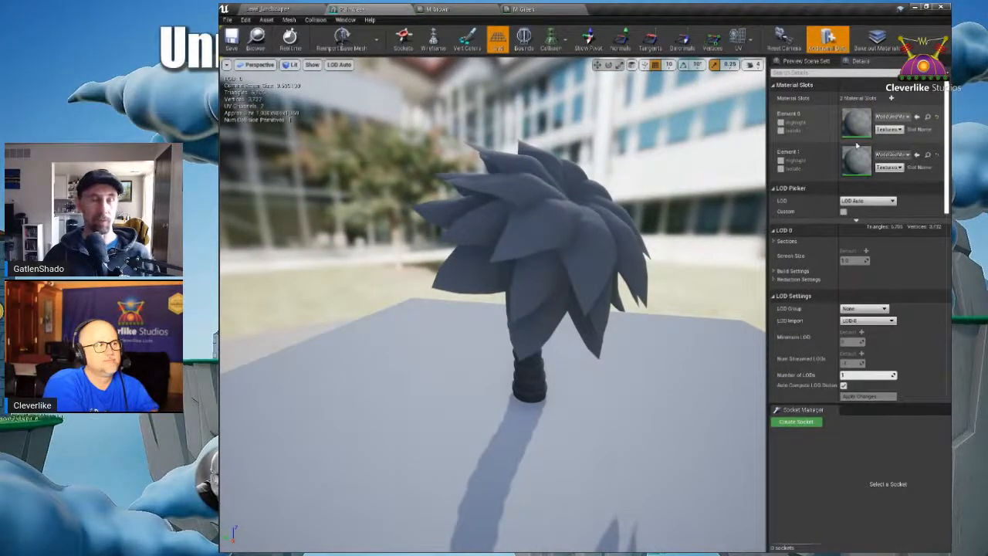
click(781, 132)
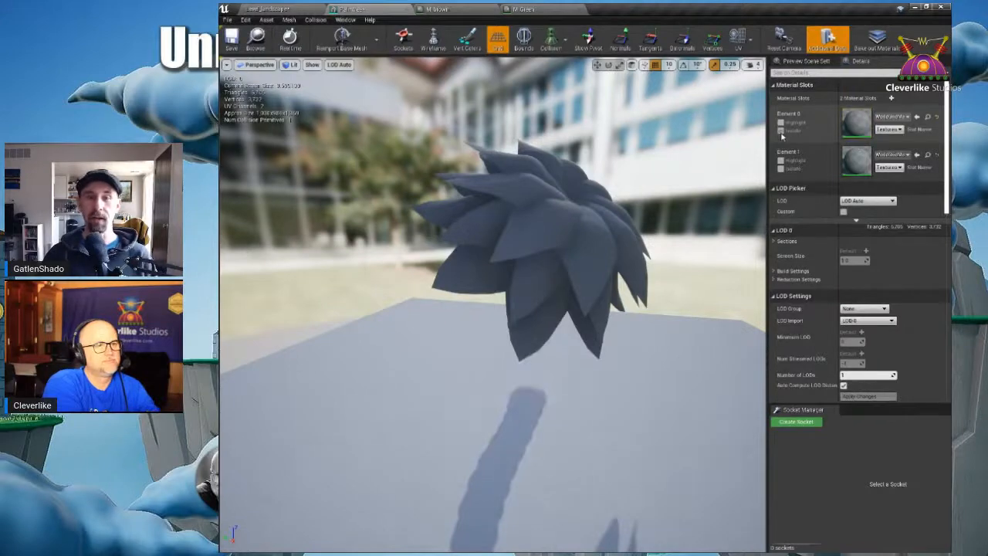
drag(664, 317, 730, 315)
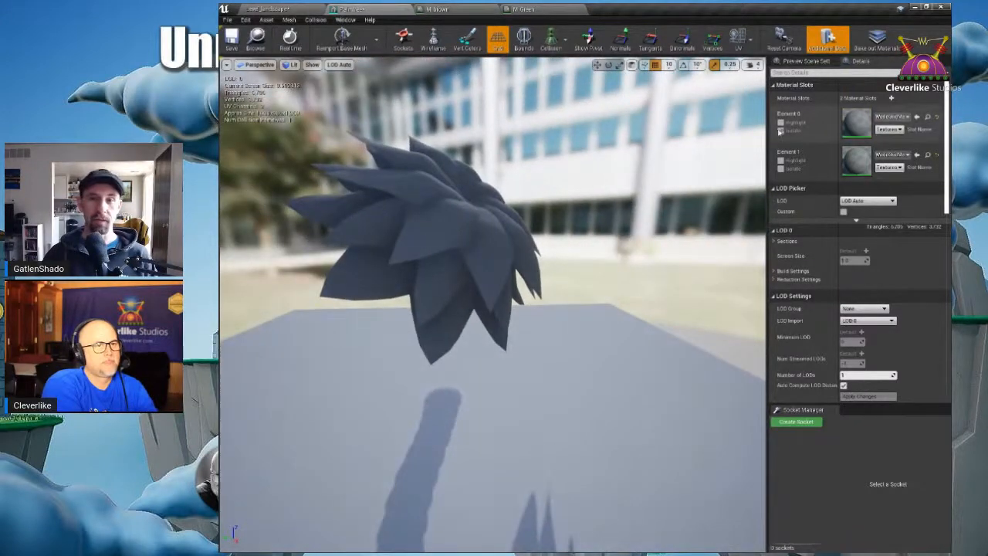
click(782, 131)
click(782, 131)
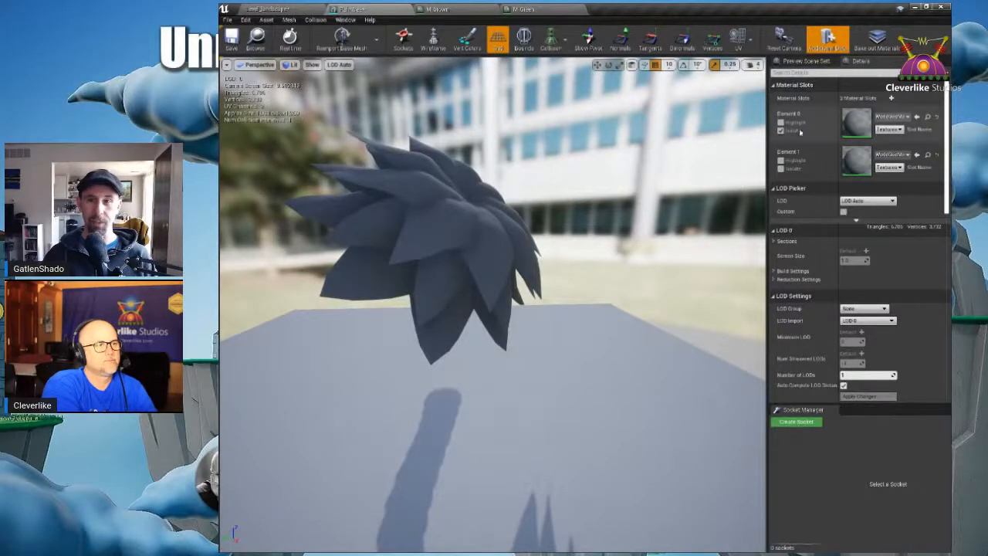
drag(767, 144, 665, 144)
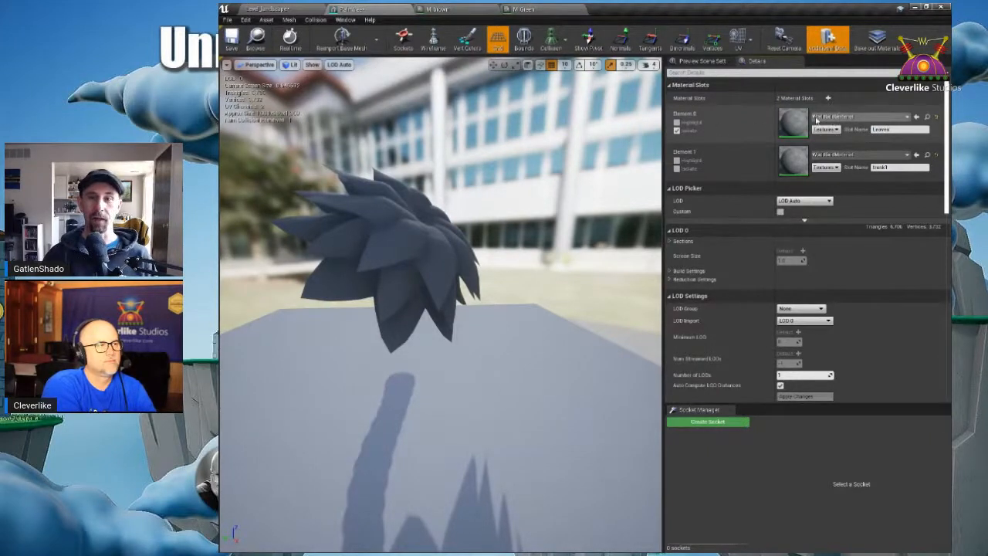
Step: Assign the M_Green material to the leaves slot (Element 0) and the M_brown material to the trunk slot (Element 1)
click(847, 117)
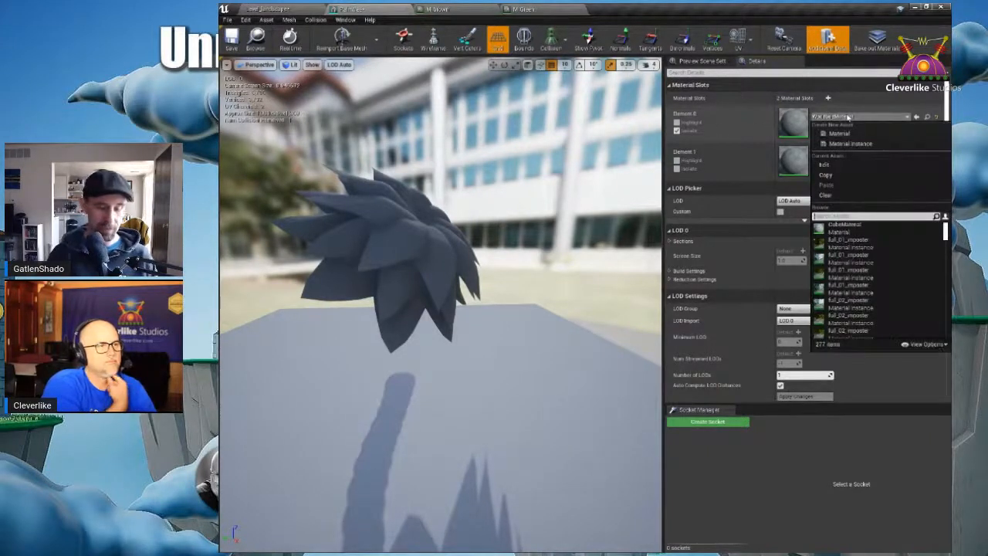
text(green)
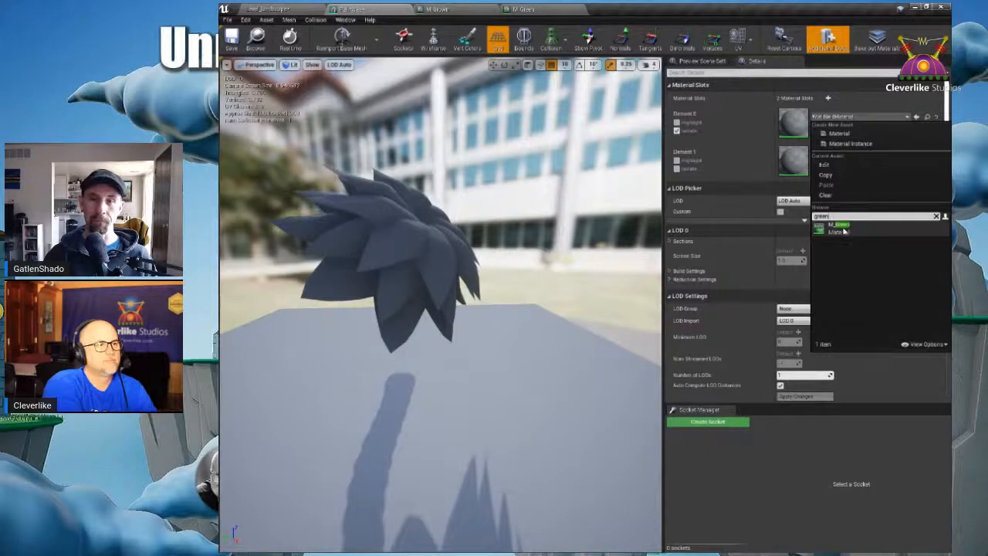
click(841, 226)
click(847, 155)
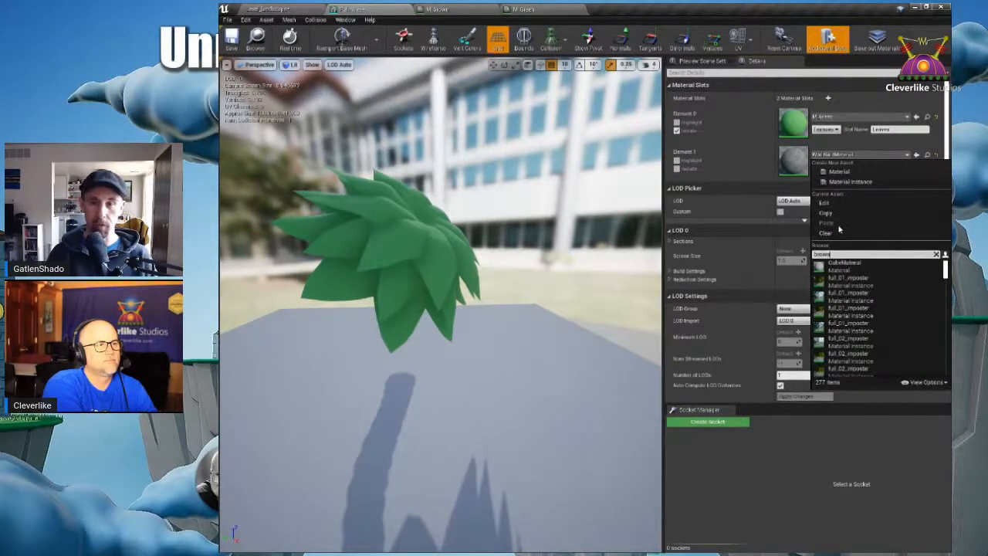
click(840, 264)
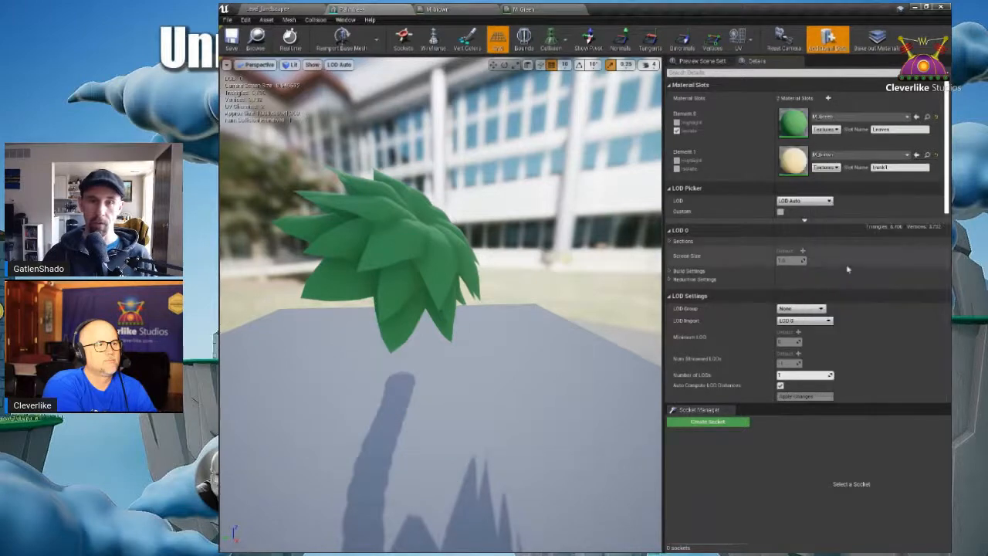
Step: Turn off isolation of Element 0 and save the Palmtree mesh before returning to the landscape level
click(677, 131)
drag(528, 305, 438, 139)
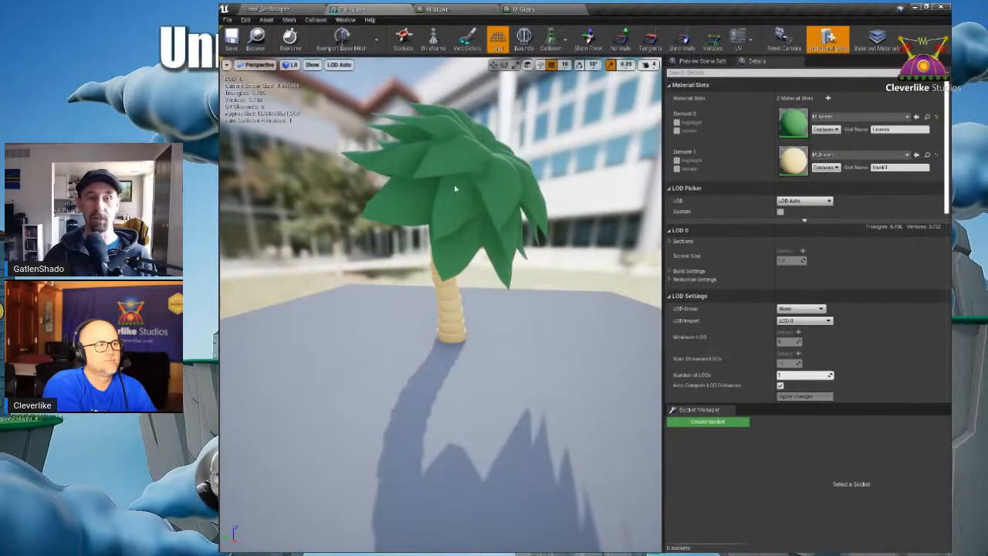
click(232, 38)
click(268, 9)
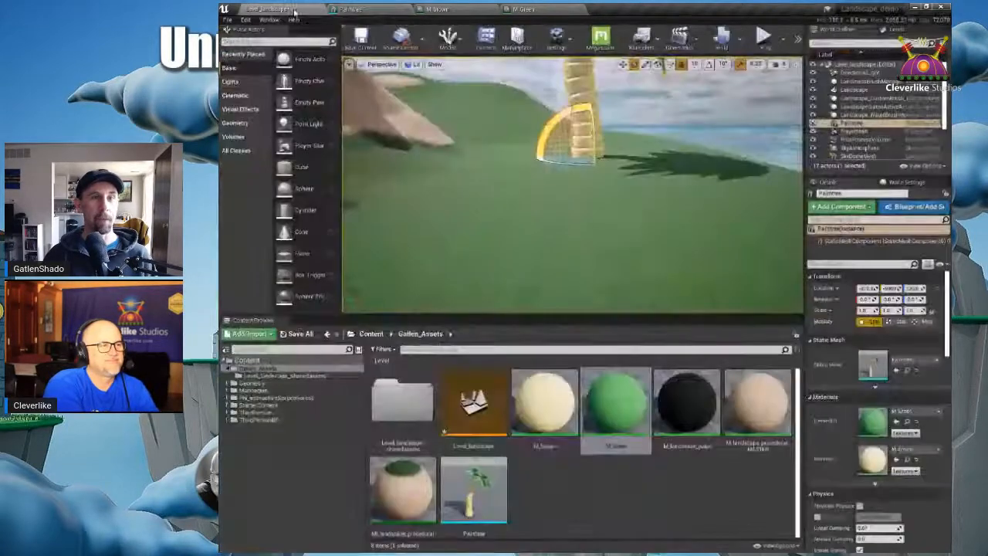
Step: Switch the editor to Foliage mode and enlarge the viewport and the foliage palette
right_drag(556, 250, 557, 249)
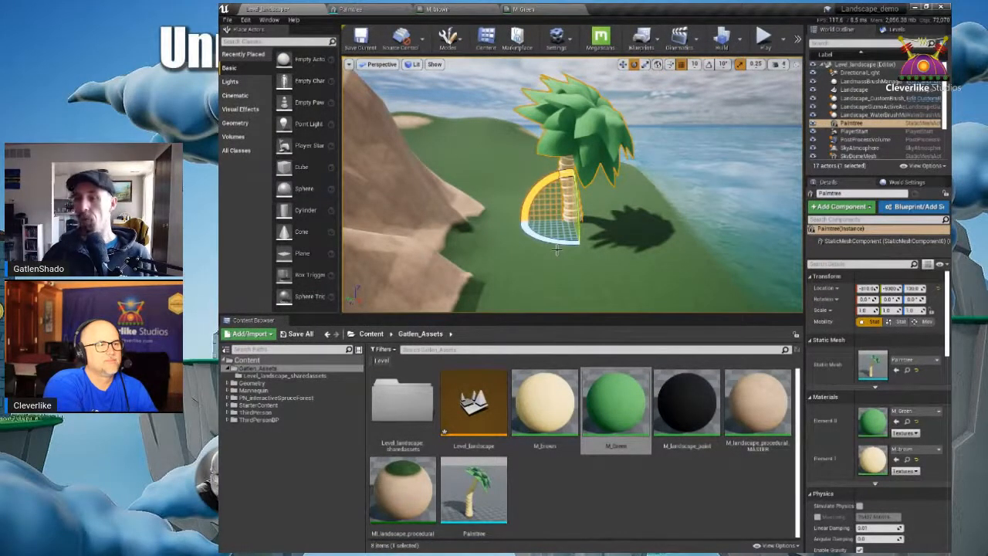
right_drag(599, 225, 484, 301)
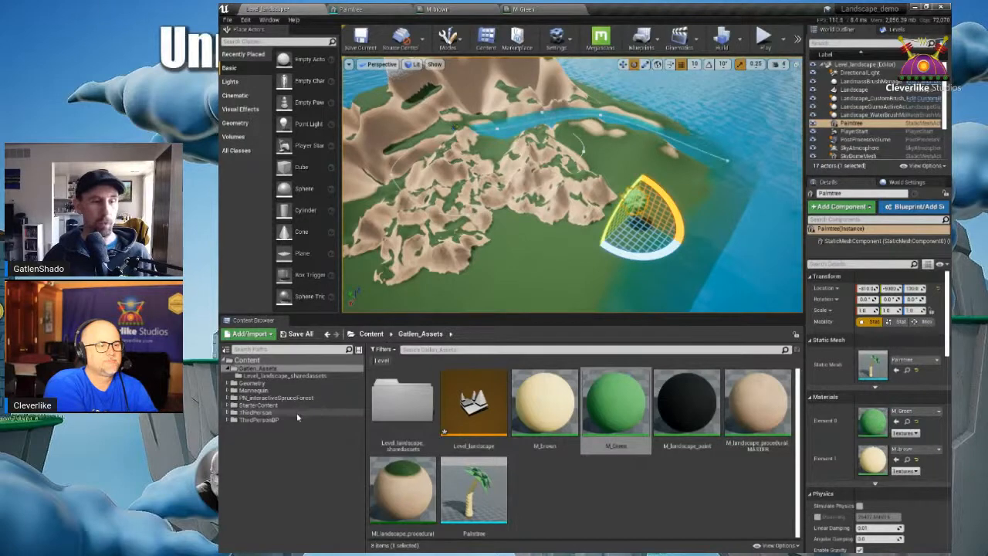
drag(434, 312, 462, 387)
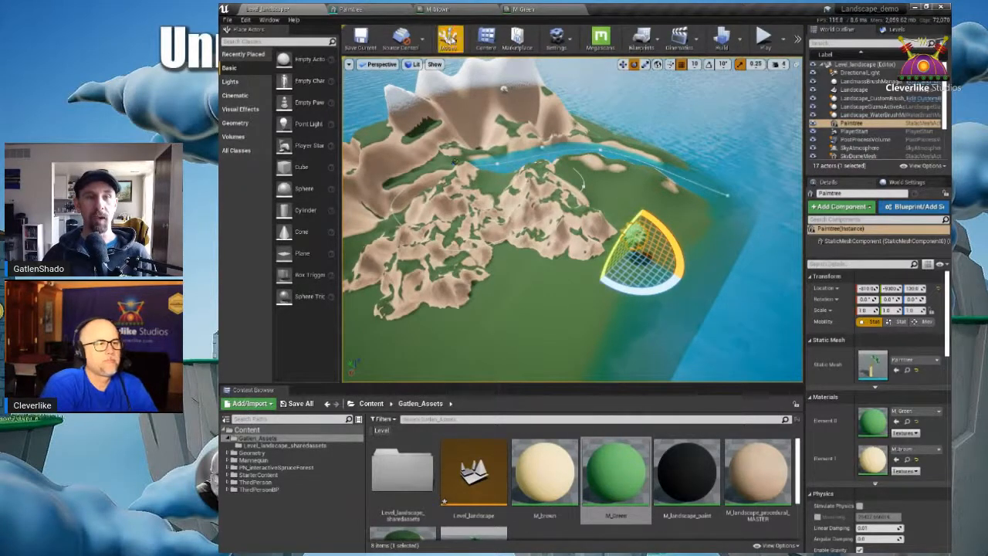
click(458, 46)
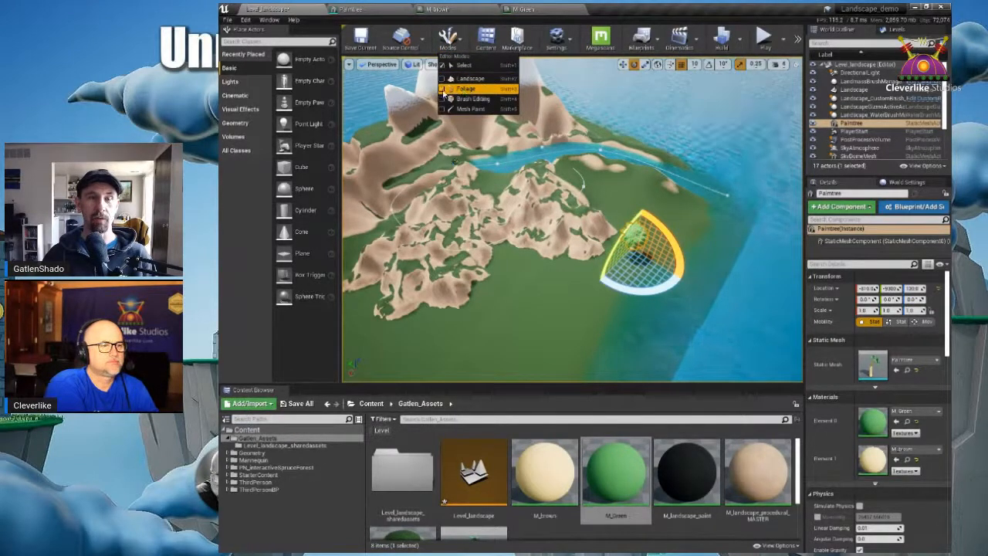
click(444, 89)
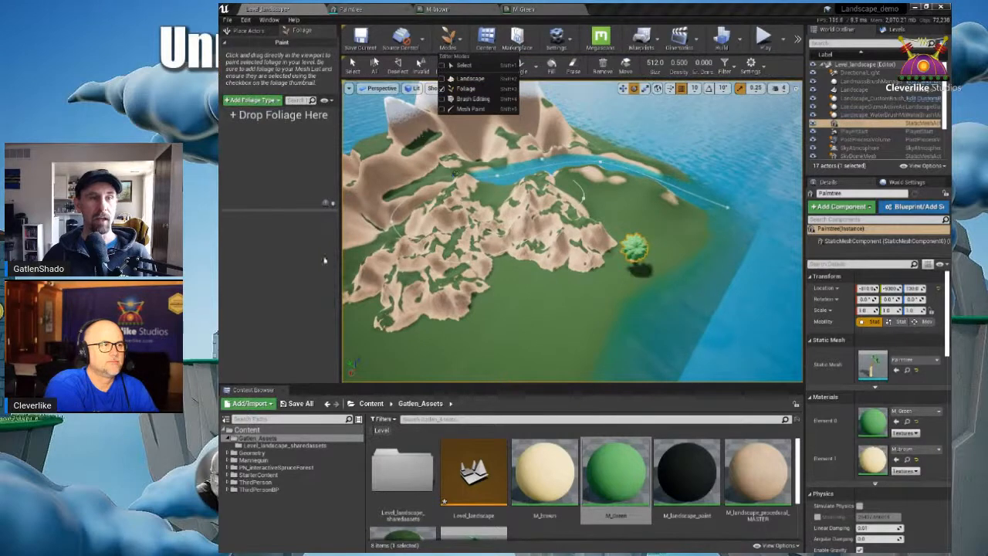
drag(337, 168, 364, 163)
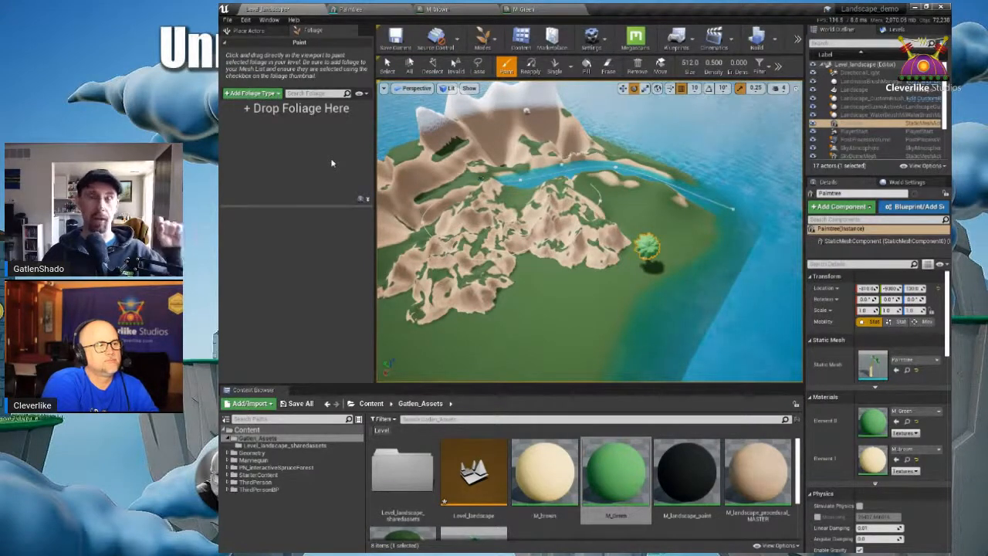
Step: Add the SM_Rock mesh from StarterContent Props and the Palmtree mesh from the project's custom assets folder to the foliage types
click(272, 476)
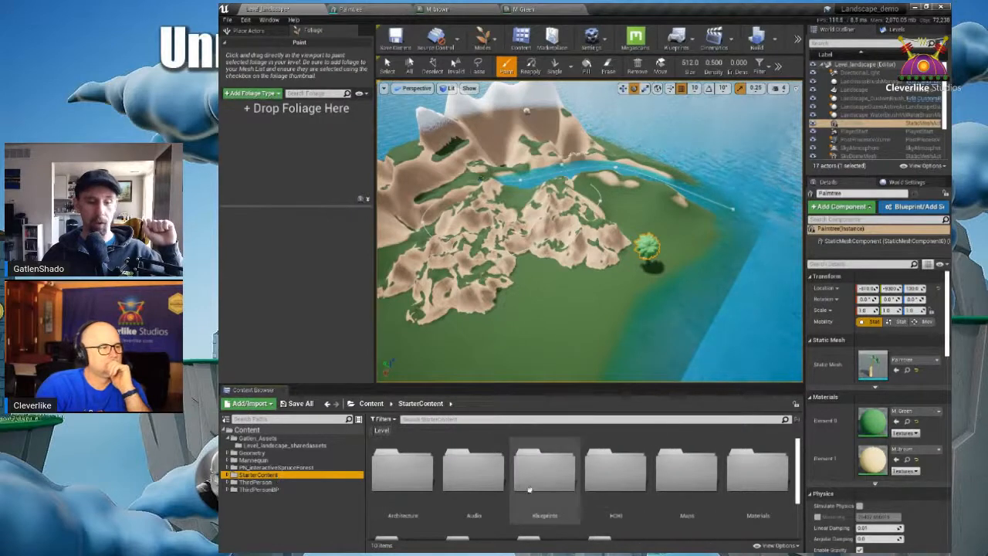
scroll(540, 483, down, 2)
click(463, 502)
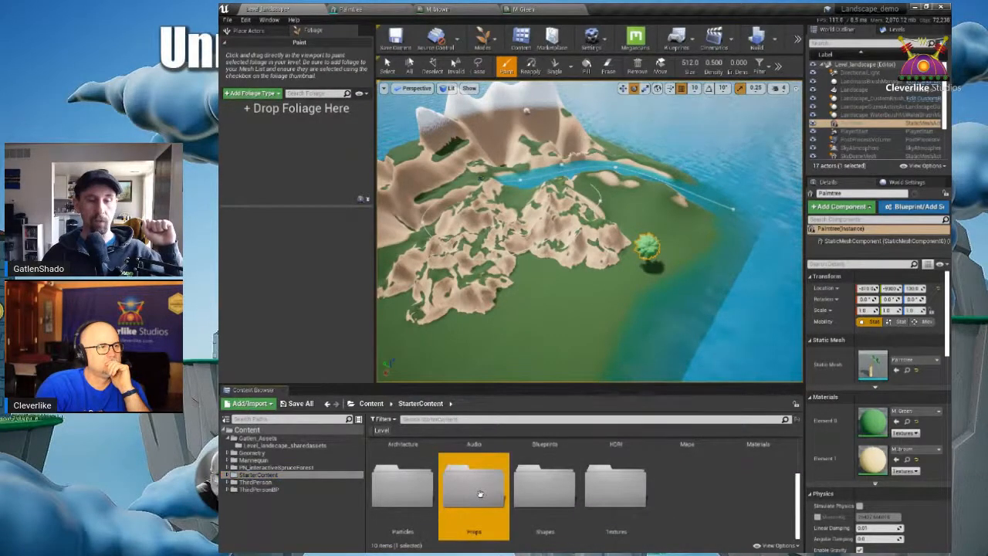
double_click(480, 494)
scroll(526, 494, down, 1)
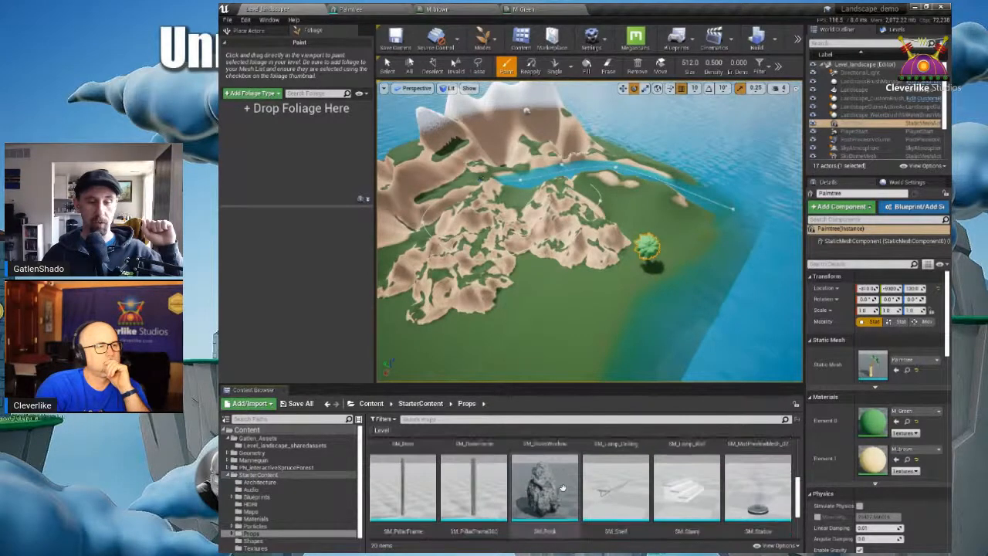
click(559, 493)
drag(553, 500, 273, 146)
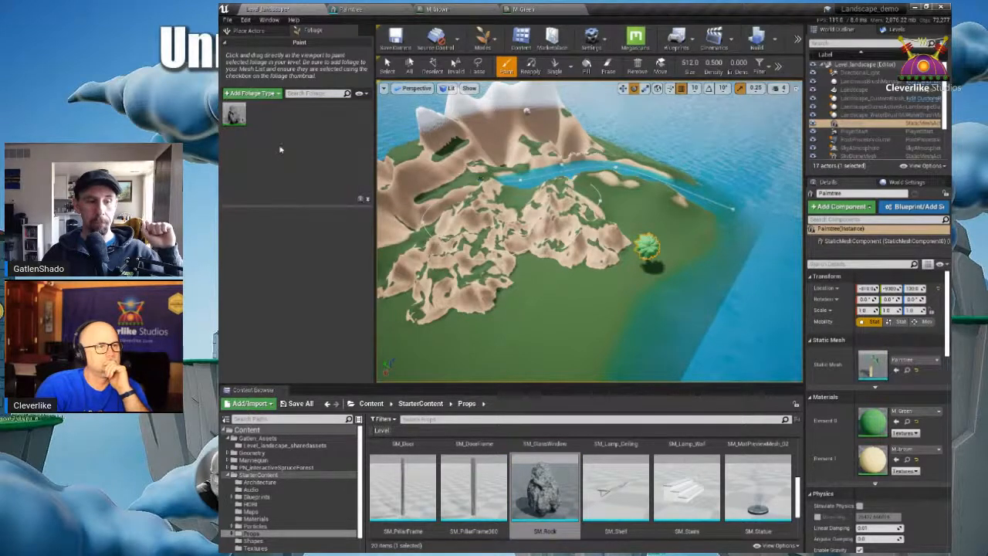
click(260, 438)
drag(471, 488, 305, 157)
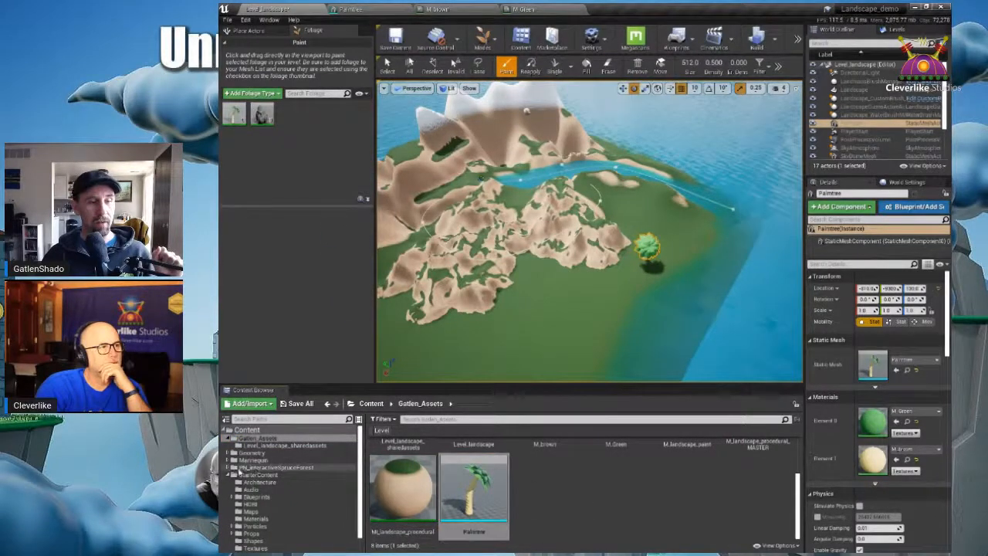
Step: Add spruce_full_01_low from the PN_interactiveSpruceForest low-detail full meshes to the foliage types
click(229, 475)
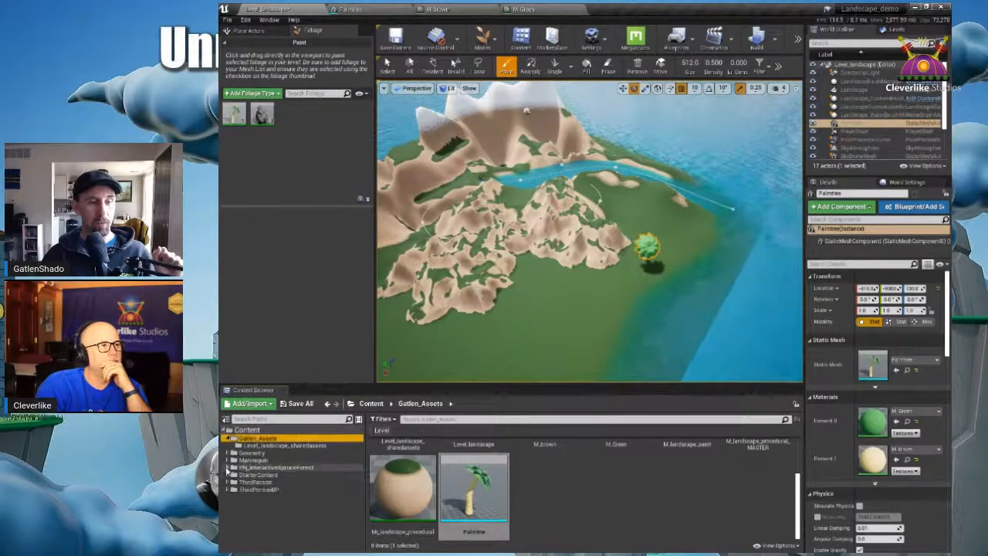
click(229, 468)
click(228, 469)
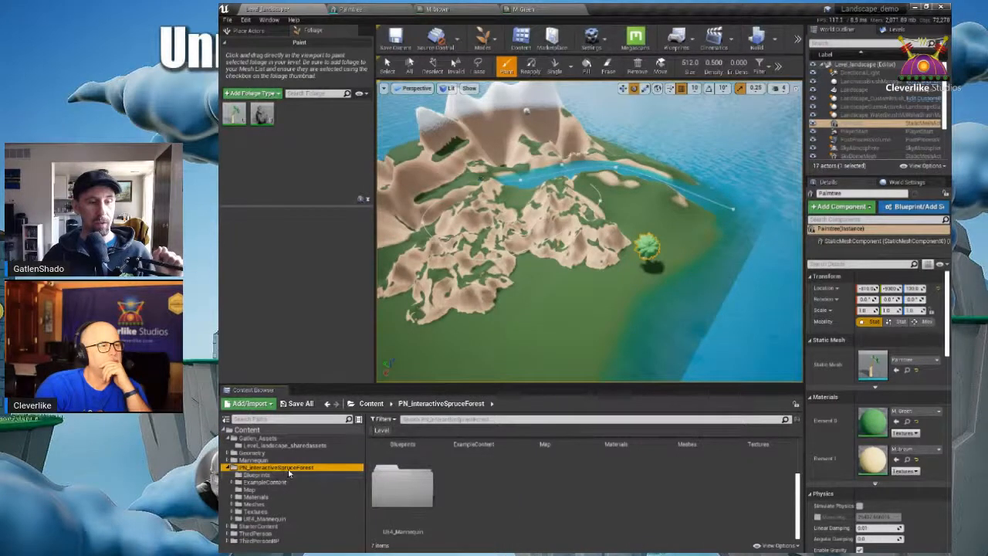
click(233, 505)
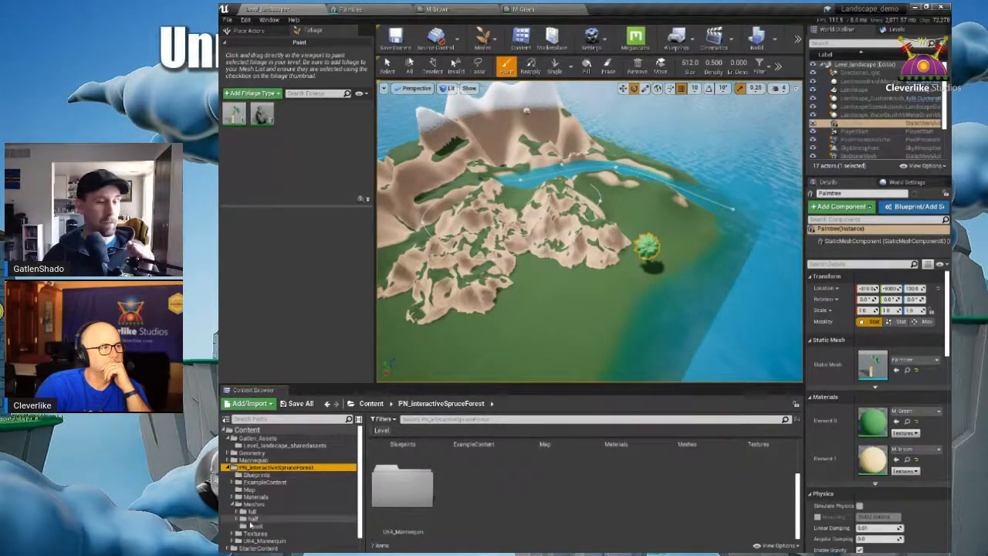
click(248, 511)
double_click(464, 485)
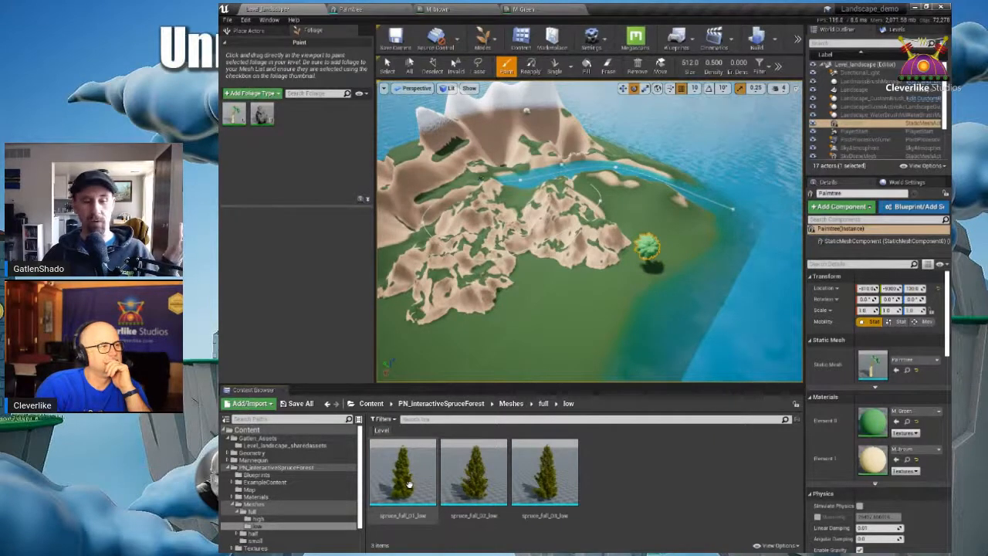
drag(409, 472, 301, 133)
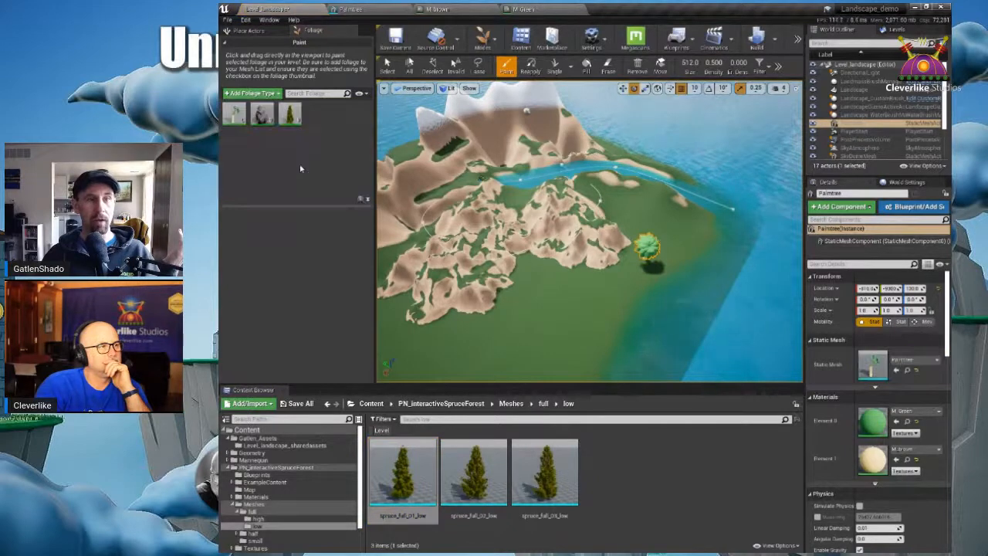
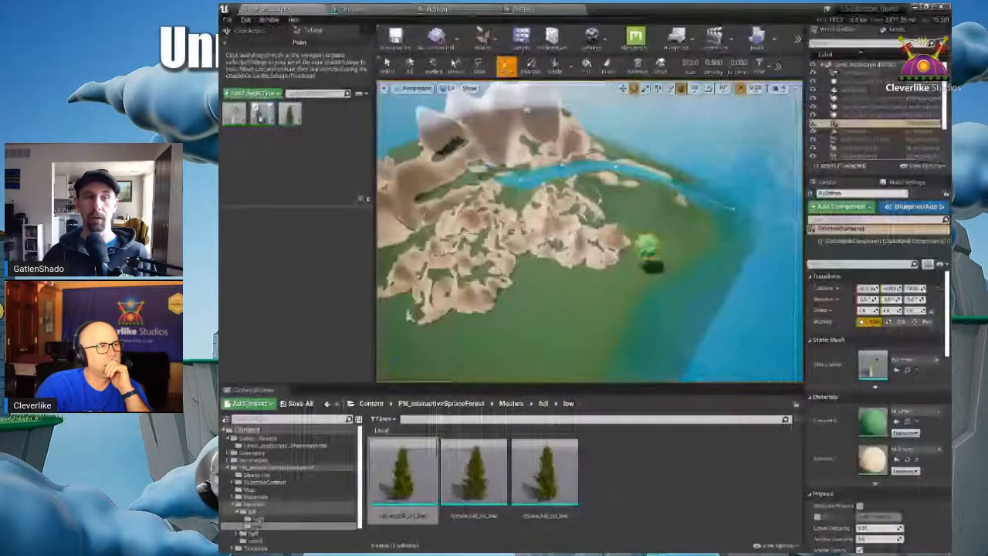
Step: Place spruce_full_01_low in the level near the palm tree to compare their sizes, and undo the placement
drag(400, 457, 602, 240)
key(f)
right_drag(554, 338, 516, 337)
right_drag(551, 308, 491, 306)
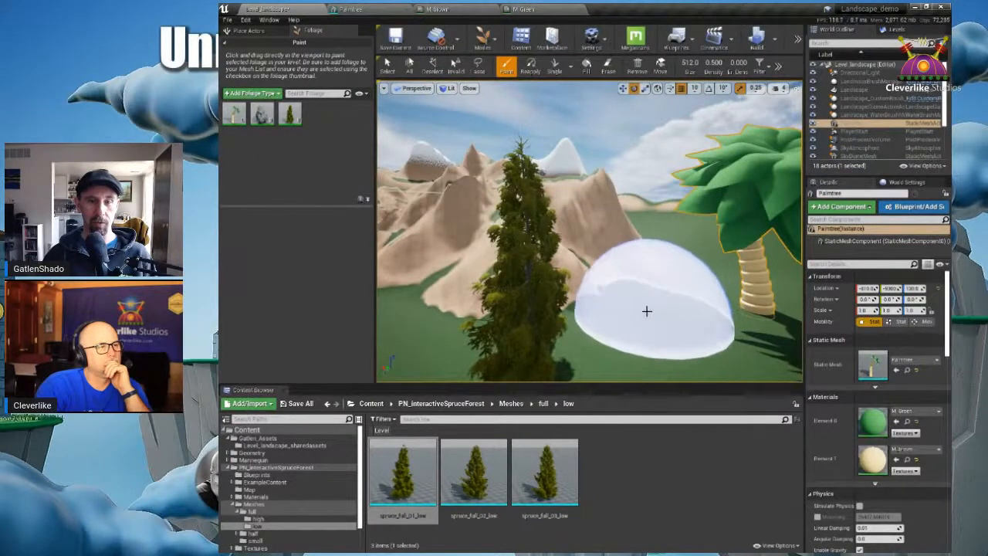
key(ctrl+z)
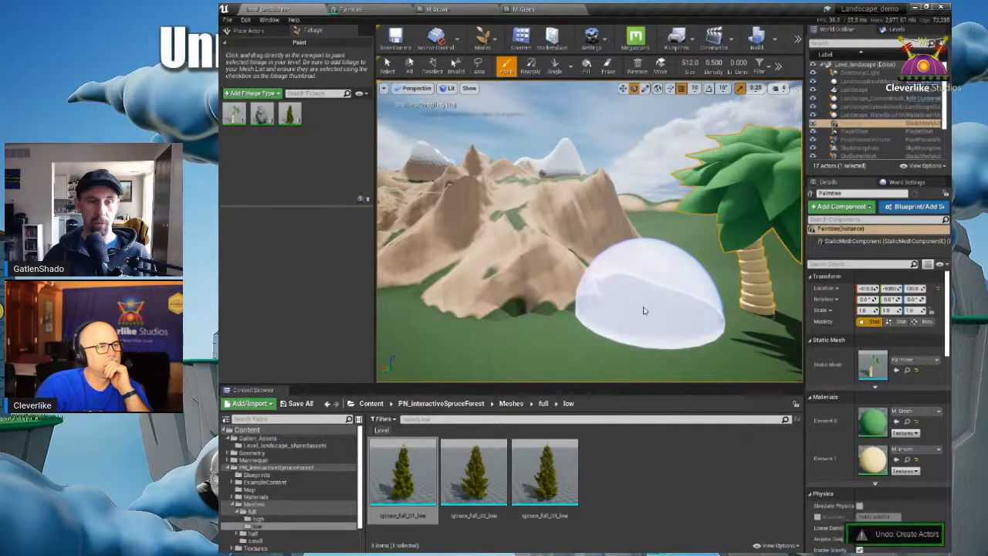
Step: Save foliage type assets for the palm tree, rock and spruce, storing the palm and rock ones in the project's custom assets folder
click(242, 108)
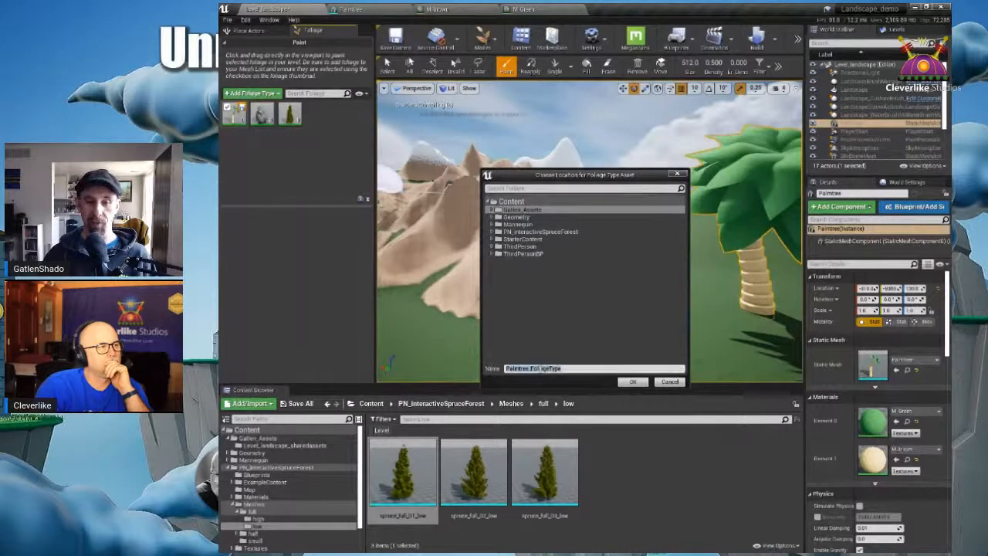
double_click(522, 210)
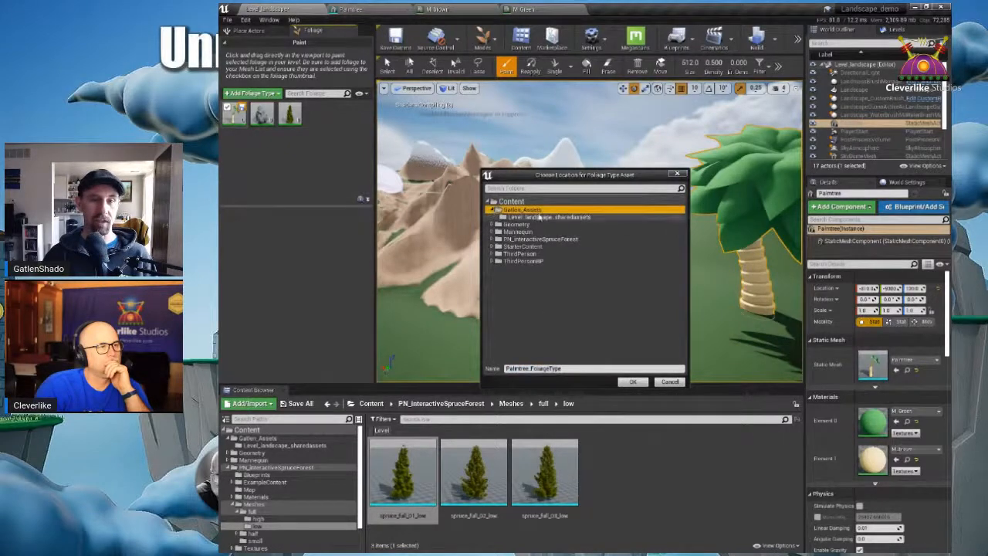
click(634, 383)
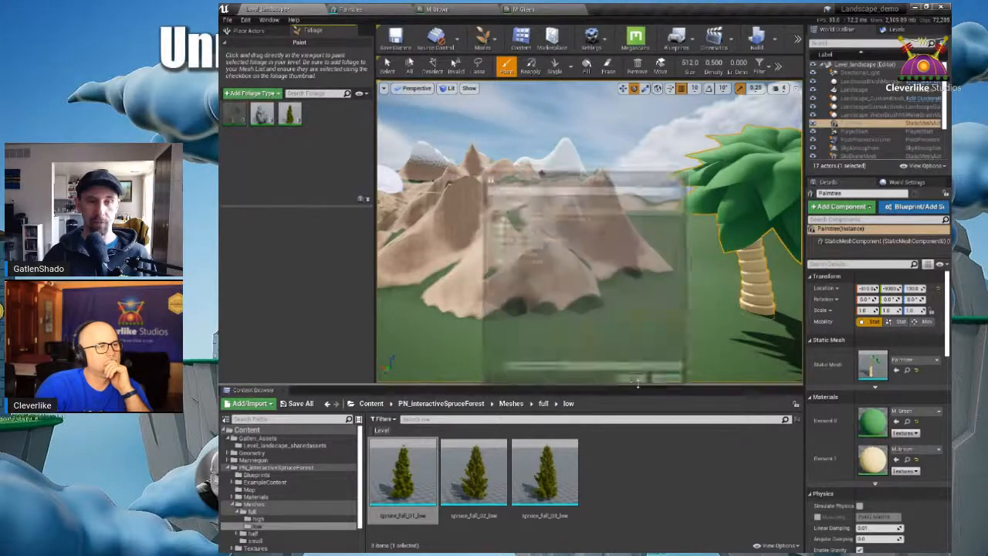
click(270, 108)
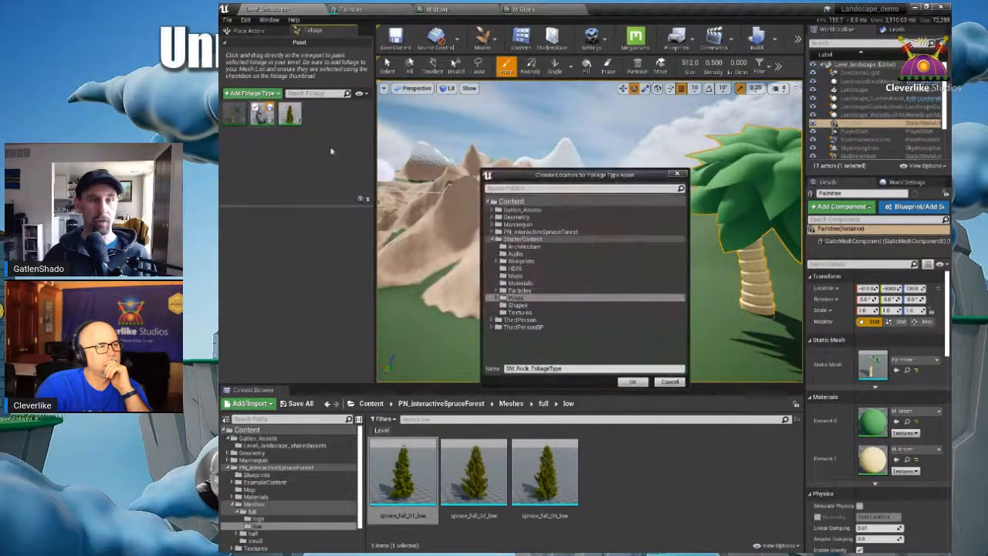
click(522, 210)
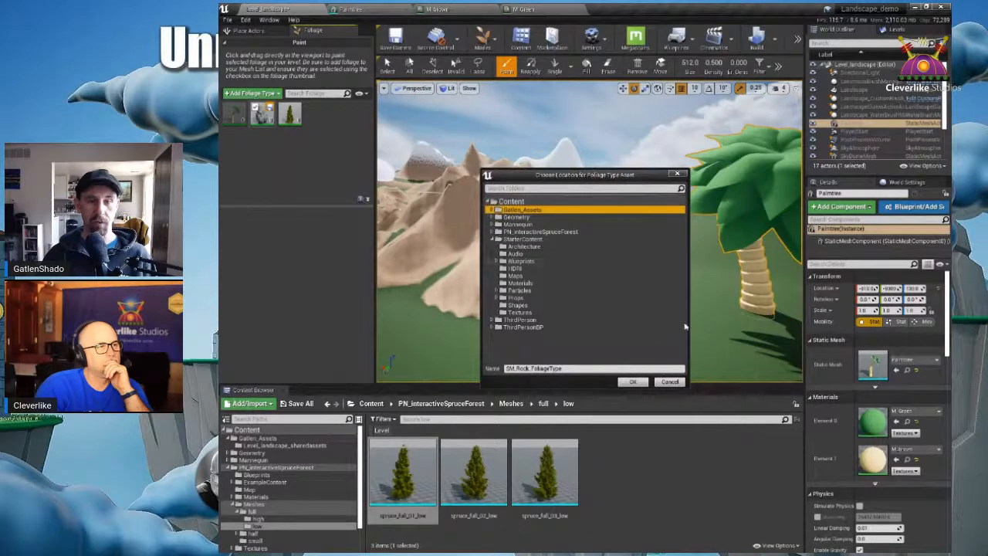
click(634, 383)
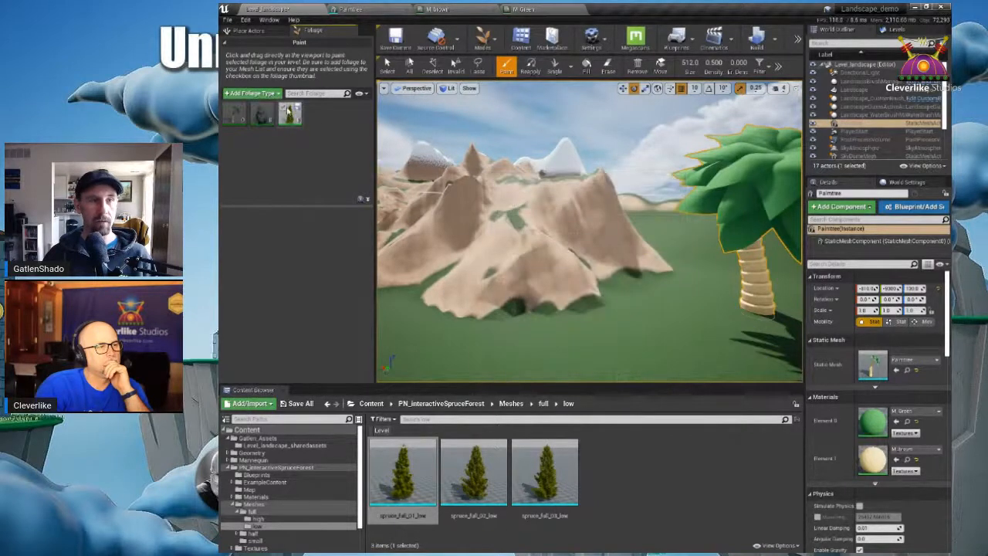
drag(299, 110, 294, 113)
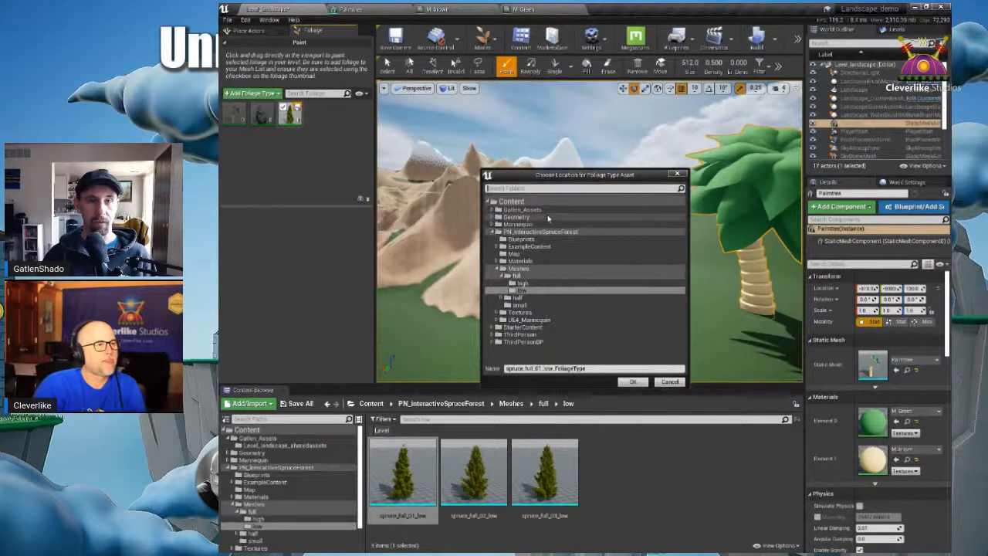
click(633, 382)
Step: Try painting the palm, rock and spruce foliage together on the grass beside the existing palm tree, and undo the stroke
right_drag(565, 312, 569, 337)
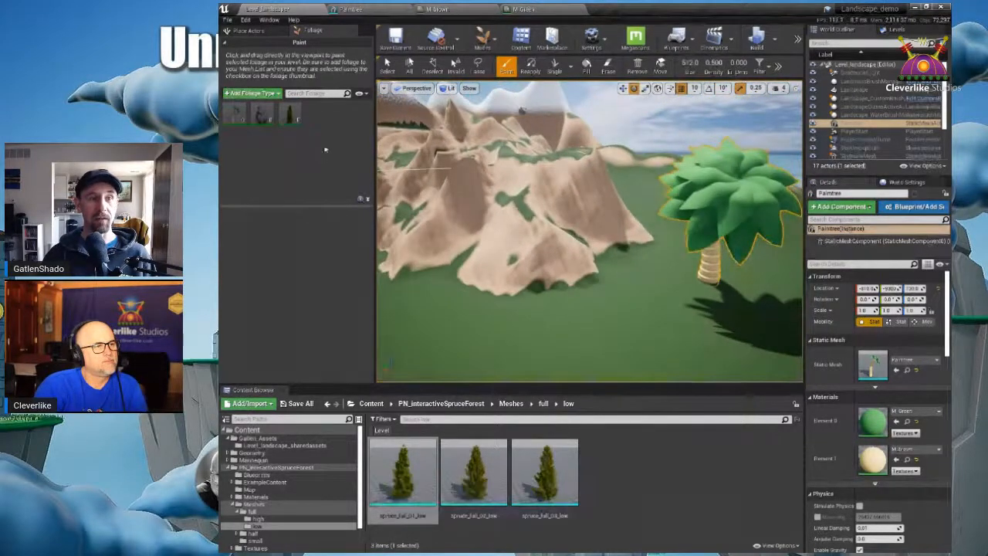
click(284, 112)
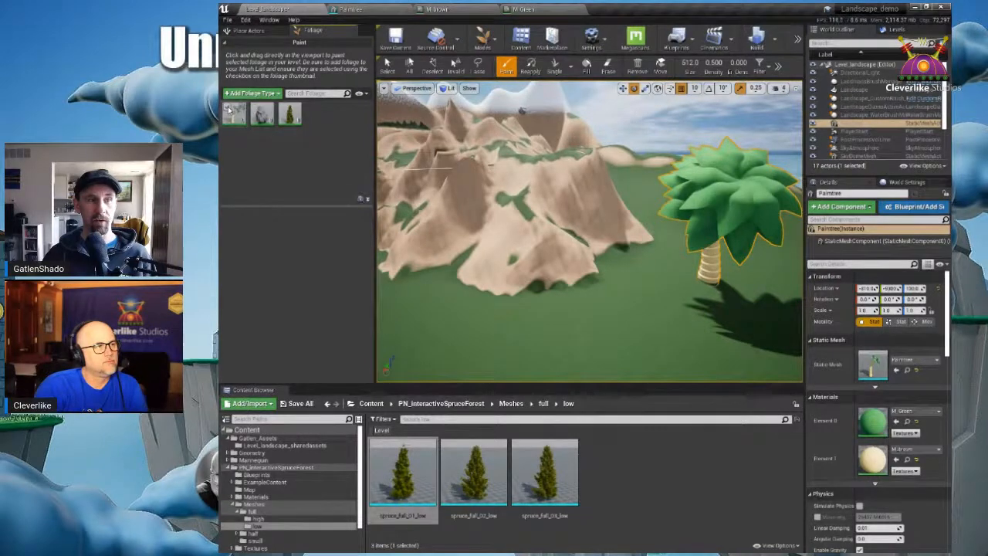
mouse_move(601, 293)
mouse_down()
mouse_move(516, 315)
mouse_move(618, 313)
mouse_up()
scroll(678, 309, down, 5)
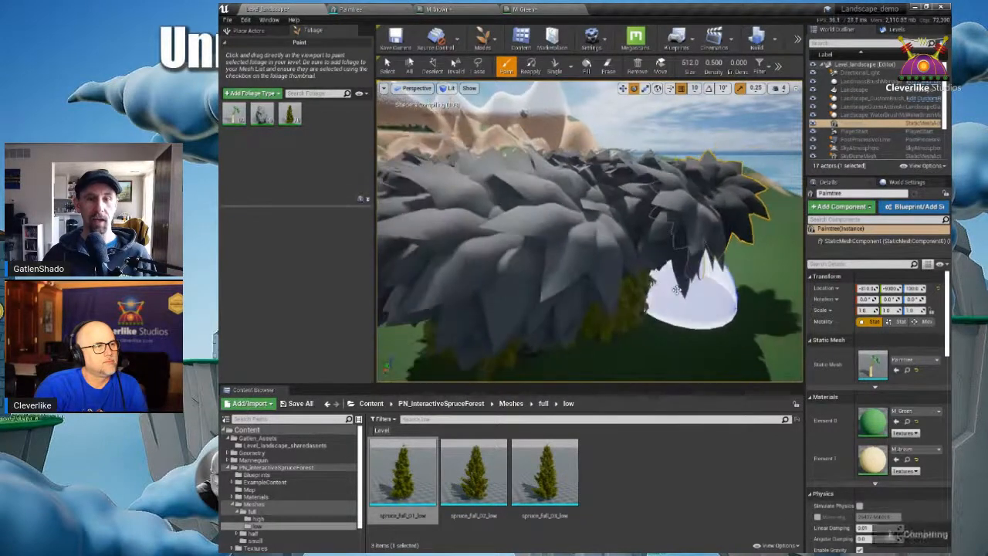
scroll(669, 302, down, 6)
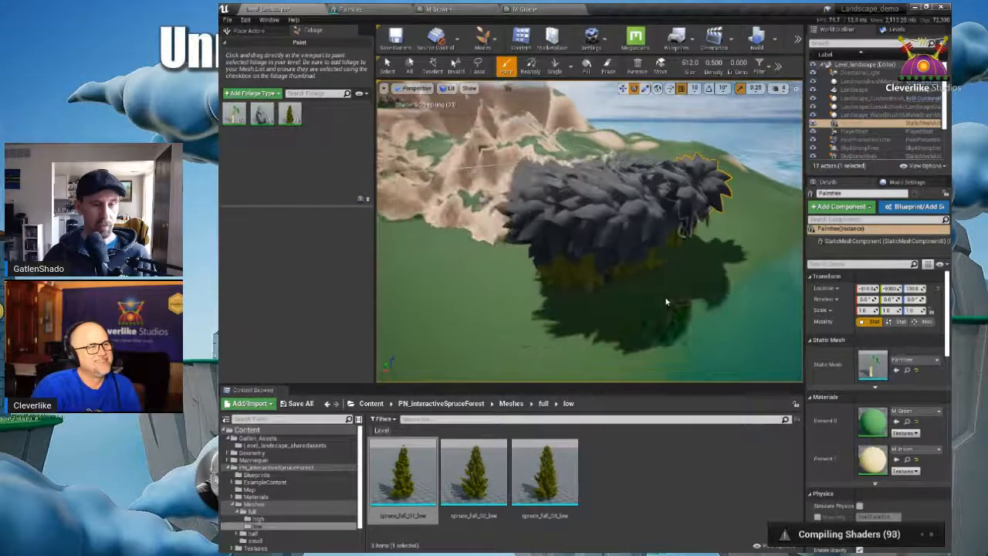
scroll(749, 305, up, 3)
right_drag(749, 305, 771, 298)
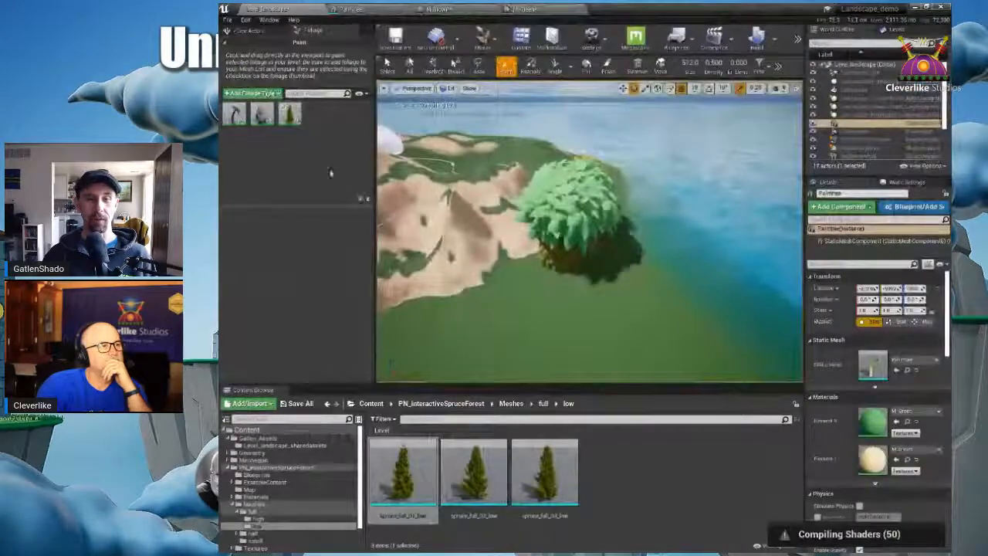
key(ctrl+z)
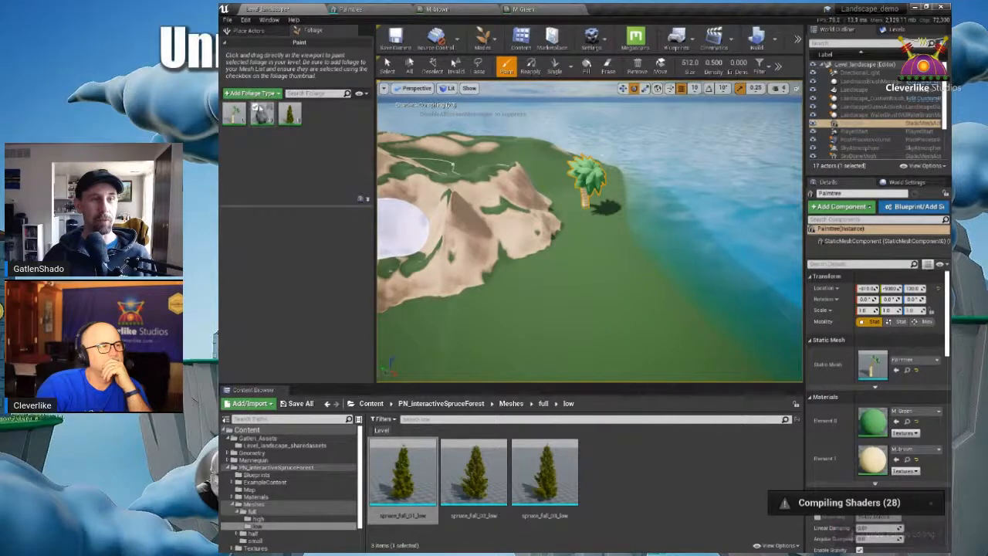
Step: Leave only the rock foliage type active for painting and display its painting and placement settings in full
click(285, 110)
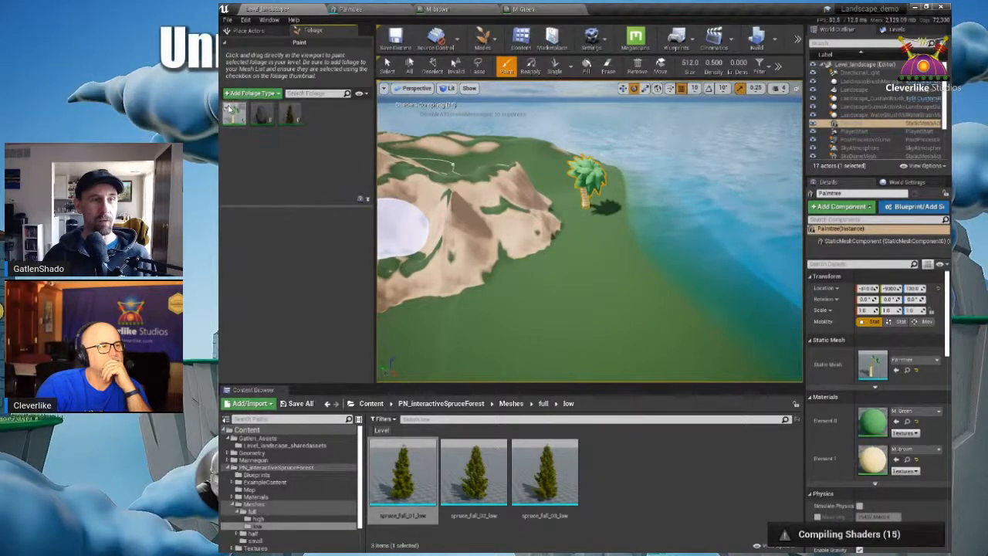
click(229, 111)
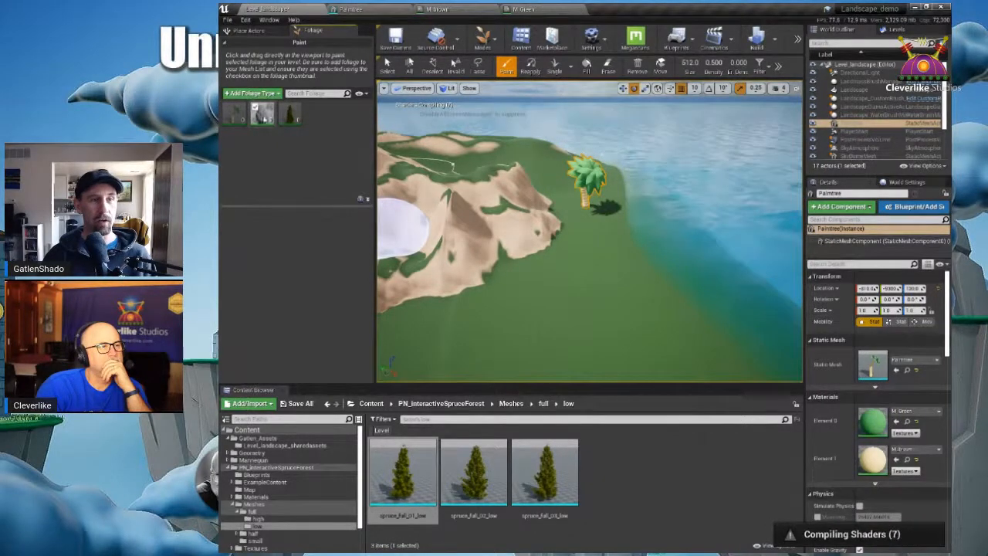
click(263, 115)
drag(376, 232, 430, 232)
drag(445, 384, 446, 493)
drag(347, 232, 332, 133)
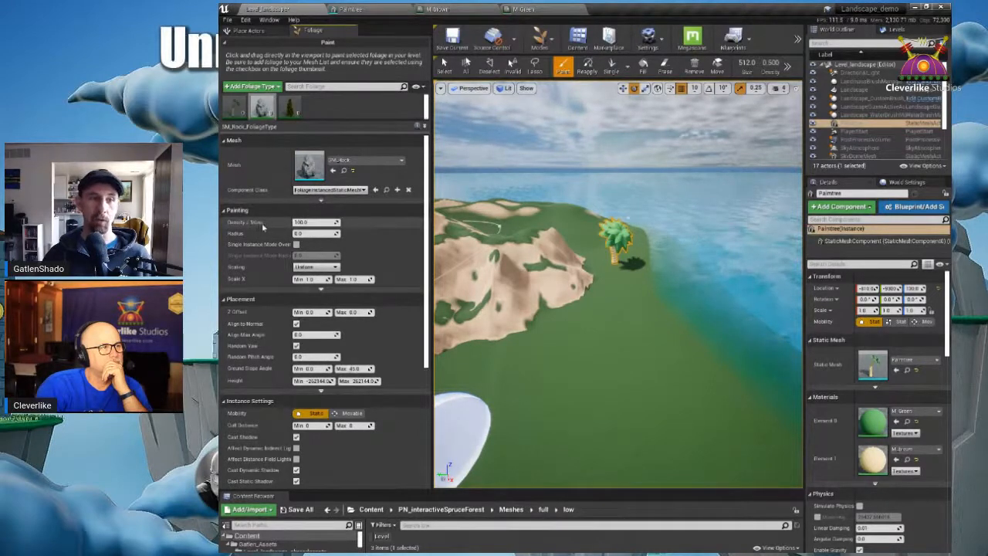
Step: Try painting rocks on the grass at the default density and again at a density of 10, undoing each stroke
mouse_move(561, 382)
mouse_down()
mouse_move(672, 353)
mouse_move(599, 337)
mouse_up()
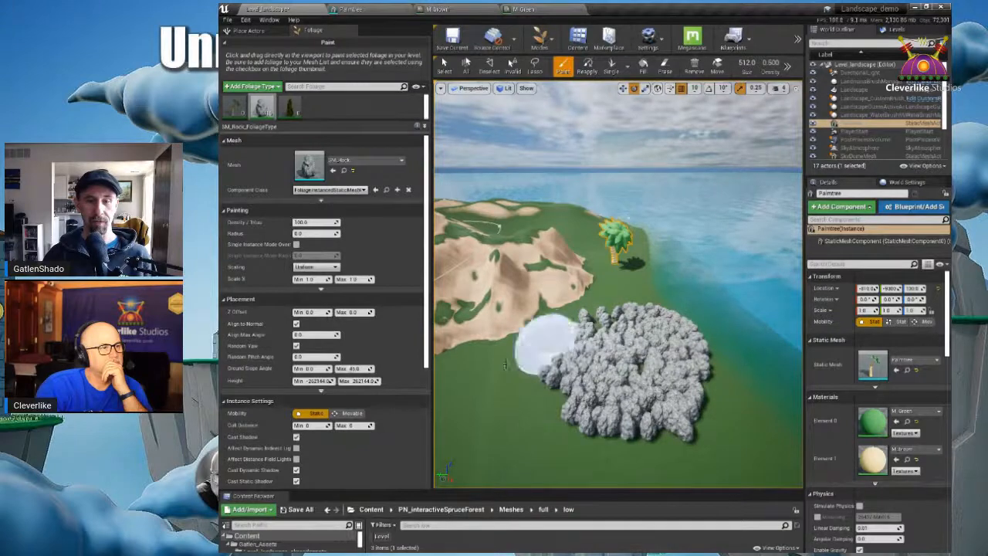
key(ctrl+z)
click(317, 221)
text(10)
mouse_move(558, 346)
mouse_down()
mouse_move(602, 346)
mouse_move(542, 398)
mouse_up()
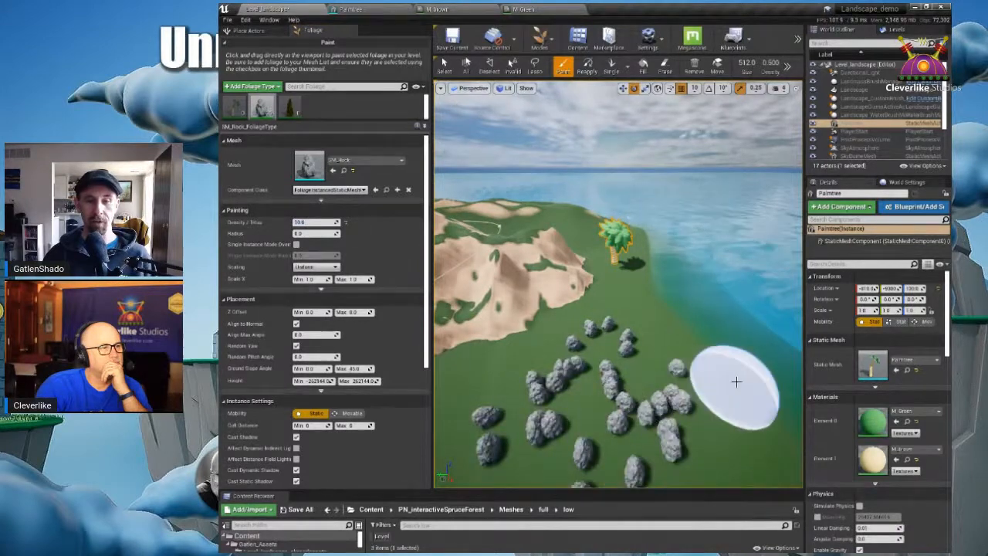
key(ctrl+z)
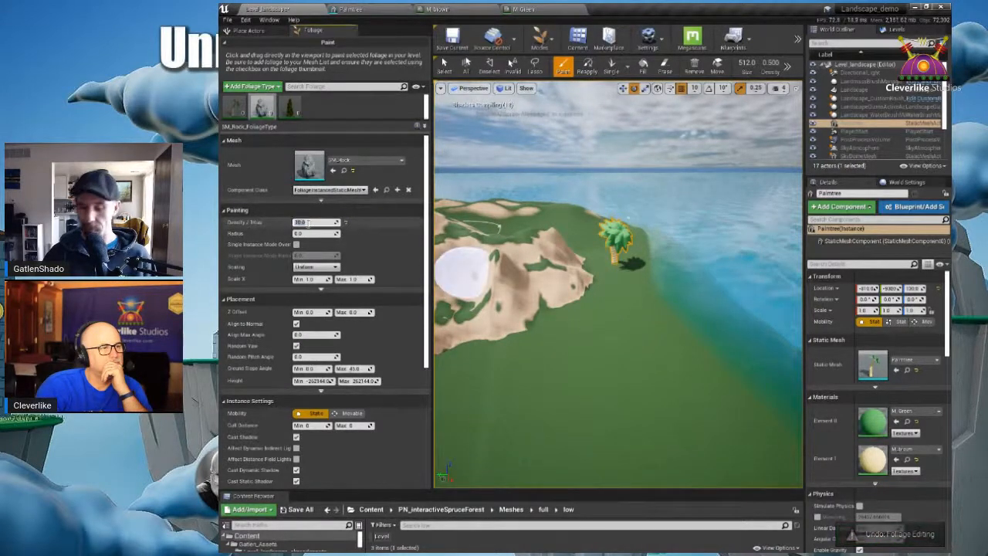
Step: Try painting sparse rocks at a density of 3 across the grass and shoreline below the palm tree, and undo the stroke
text(3)
key(Return)
mouse_move(683, 328)
mouse_down()
mouse_move(589, 341)
mouse_move(474, 417)
mouse_move(675, 406)
mouse_move(710, 320)
mouse_move(591, 307)
mouse_move(496, 408)
mouse_move(659, 382)
mouse_move(654, 416)
mouse_up()
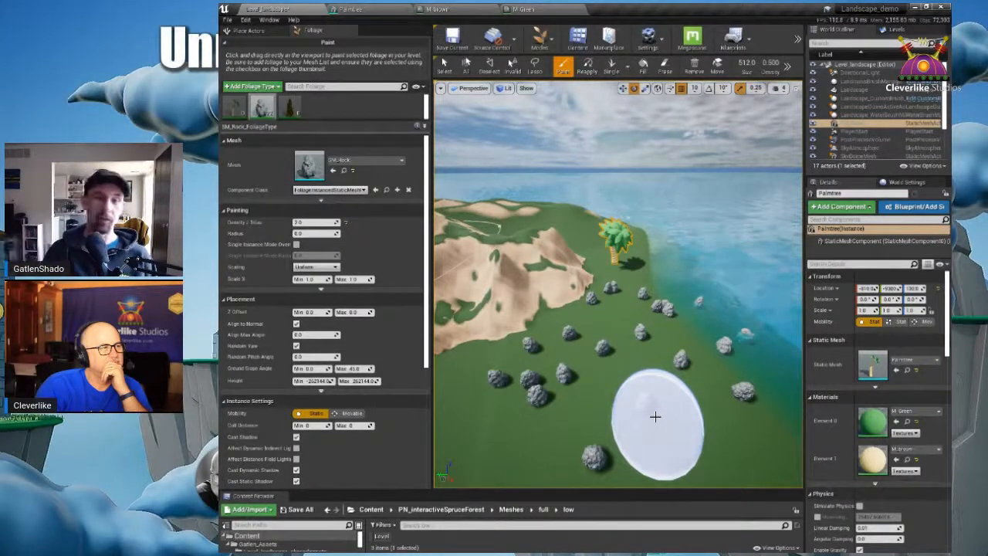
key(ctrl+z)
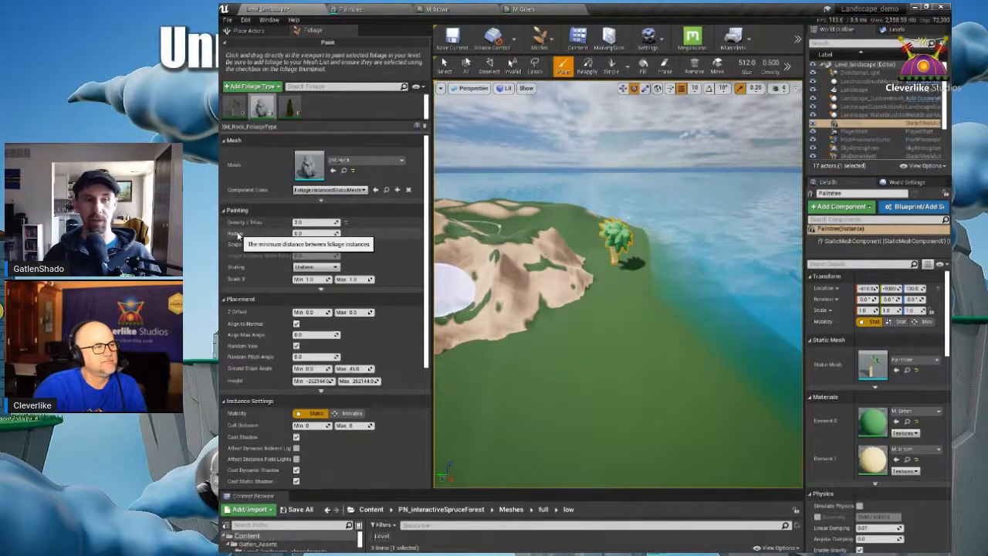
Step: Paint a short test stroke of rocks, change the density to 100 and radius to 1000, and undo the edits
mouse_move(604, 331)
mouse_down()
mouse_move(622, 420)
mouse_move(725, 399)
mouse_up()
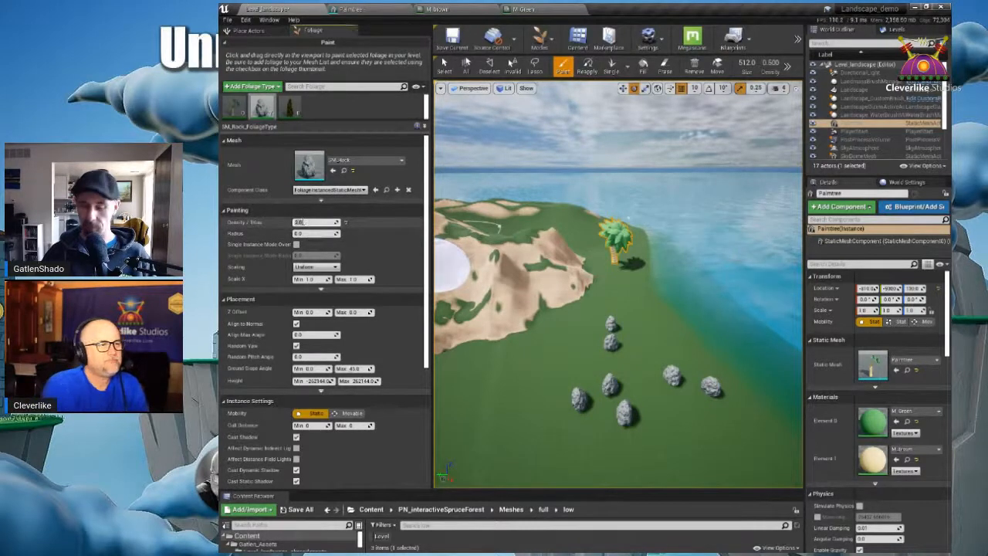
click(302, 222)
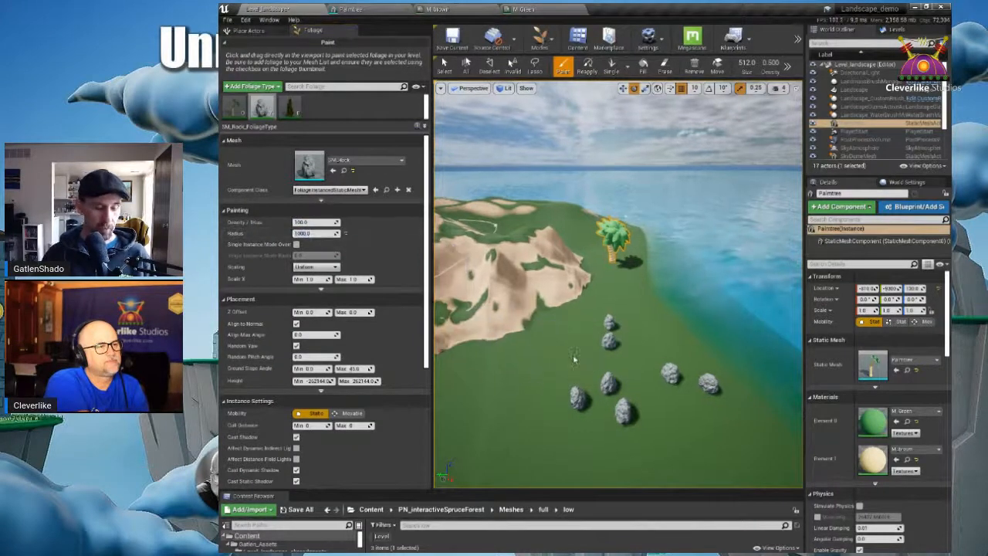
key(ctrl+z)
key(ctrl+z)
key(ctrl+z)
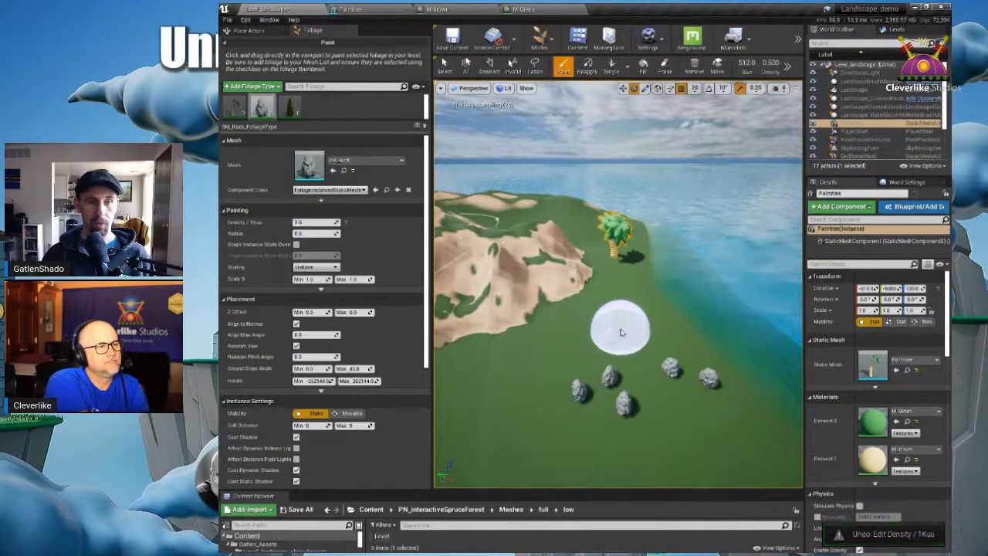
Step: Set the rock foliage density to 100 and the radius to 1000, and paint widely spaced rocks across the grass
click(316, 222)
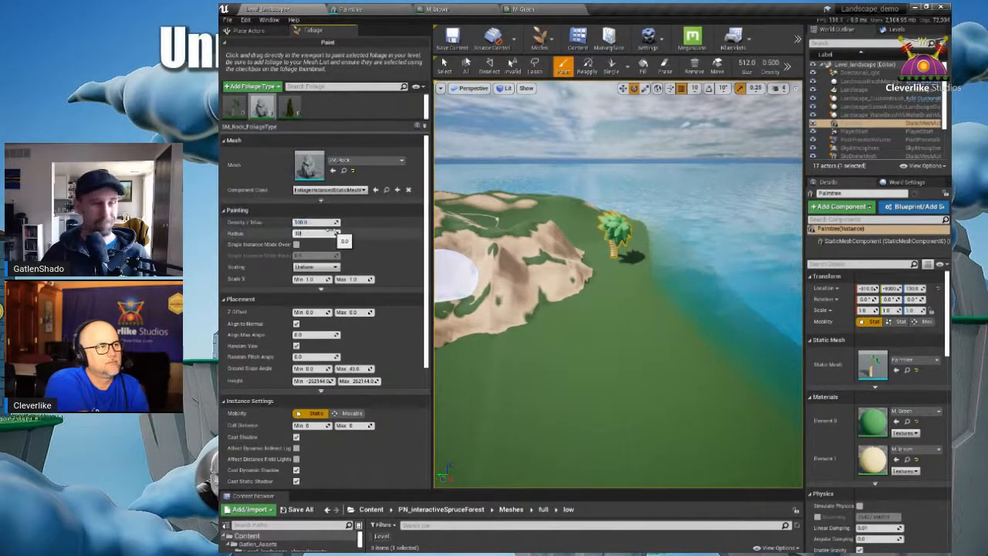
click(610, 312)
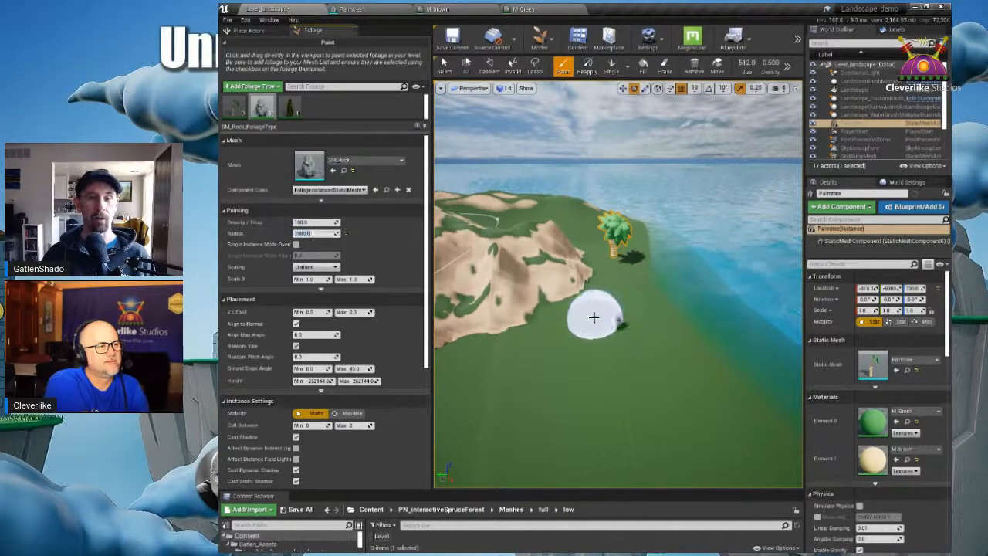
mouse_move(550, 334)
mouse_down()
mouse_move(520, 371)
mouse_move(530, 409)
mouse_move(594, 426)
mouse_move(669, 415)
mouse_move(717, 379)
mouse_move(728, 325)
mouse_move(746, 302)
mouse_up()
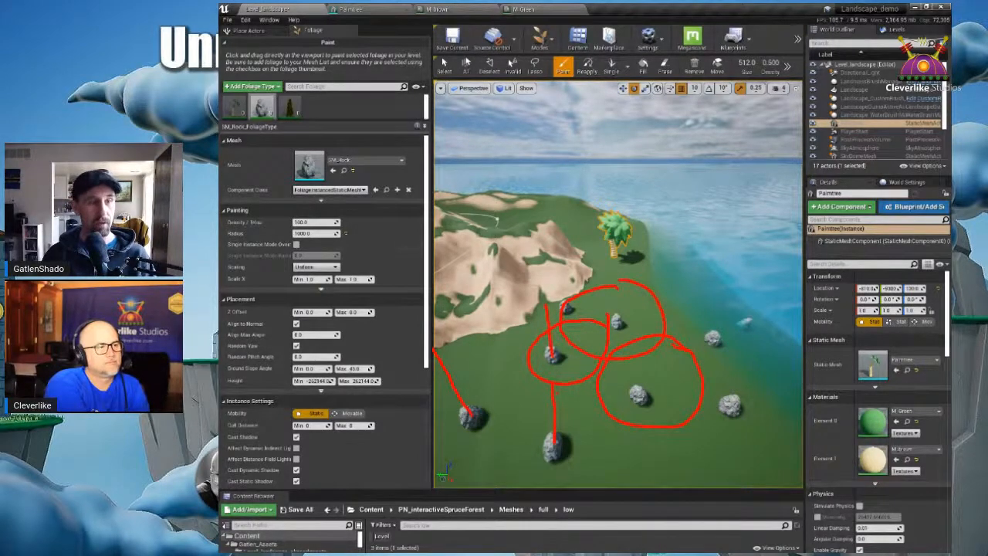
key(Escape)
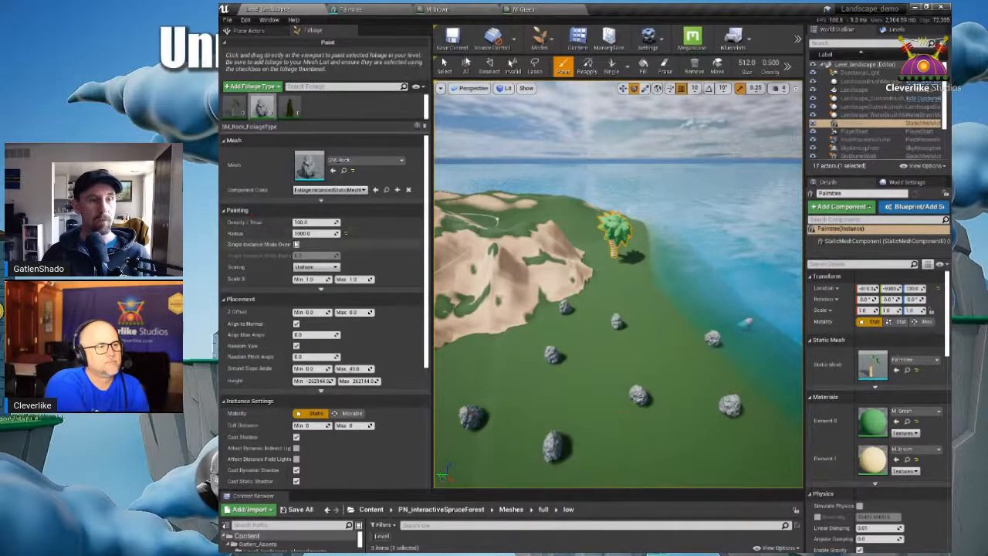
Step: Try the Single Instance Mode Override Radius option, turn it off again, and place single rock instances on the grass near the palm tree
drag(292, 245, 309, 245)
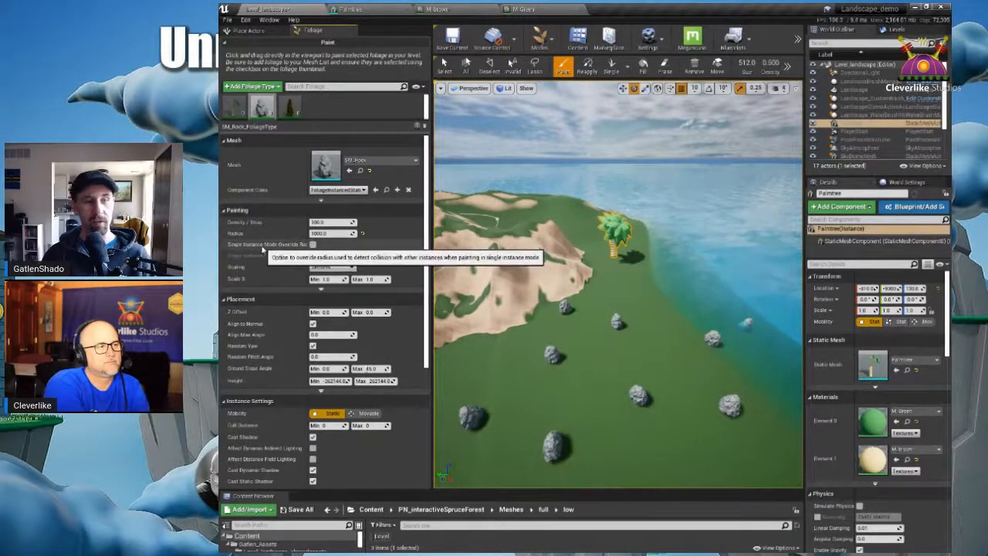
drag(307, 249, 323, 247)
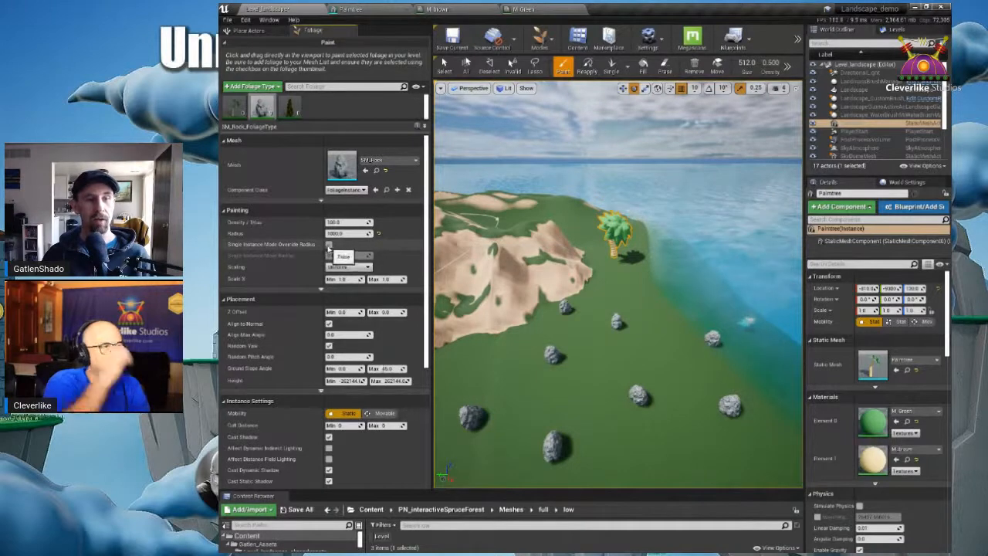
click(329, 244)
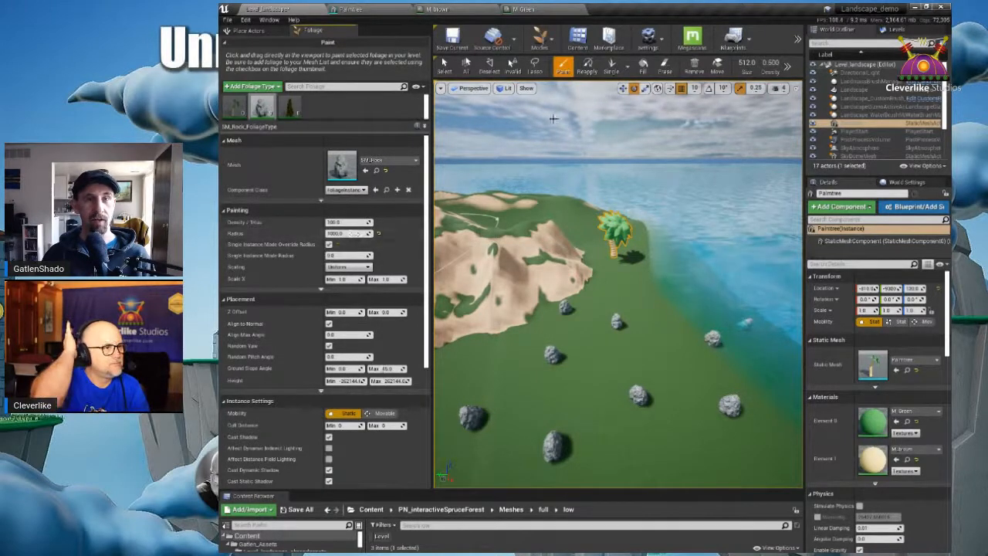
click(612, 66)
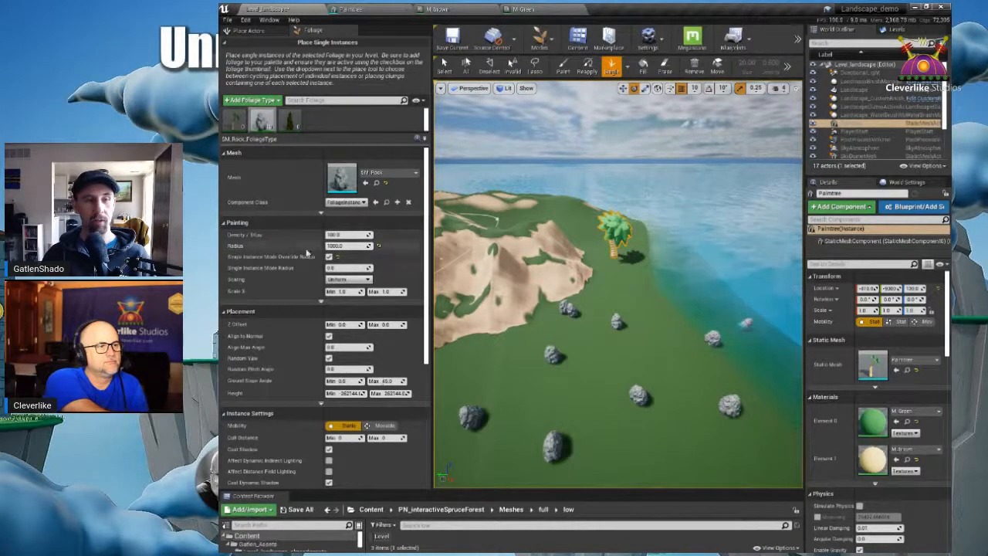
click(328, 257)
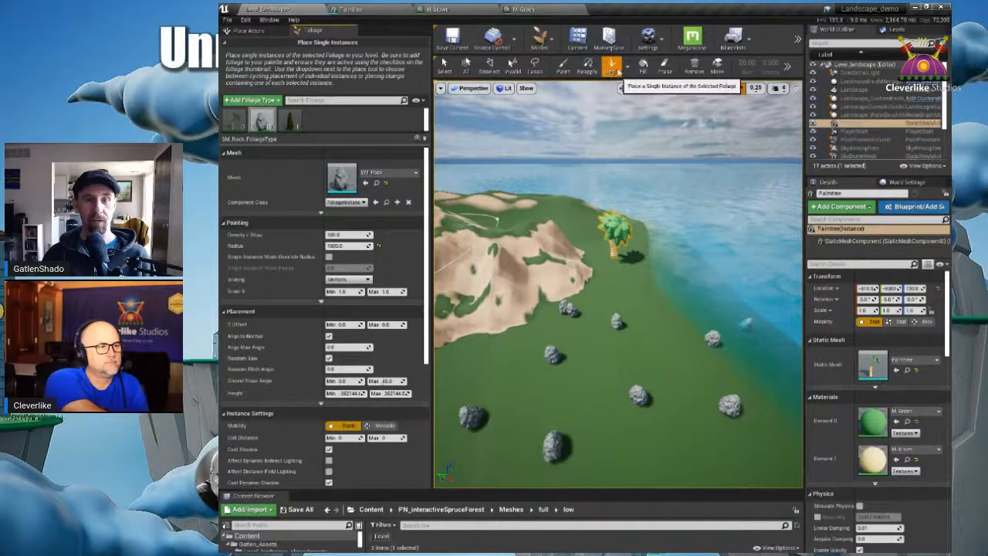
click(669, 301)
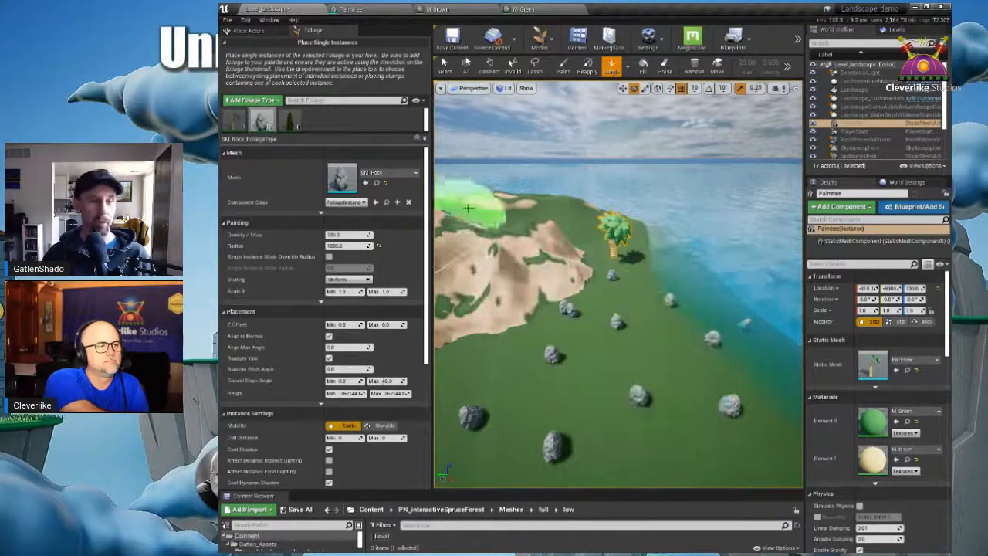
Step: Return to the Paint tool, set the rock scale range from 0.5 to 3, and paint rocks along the sandy mountain's edge
click(563, 66)
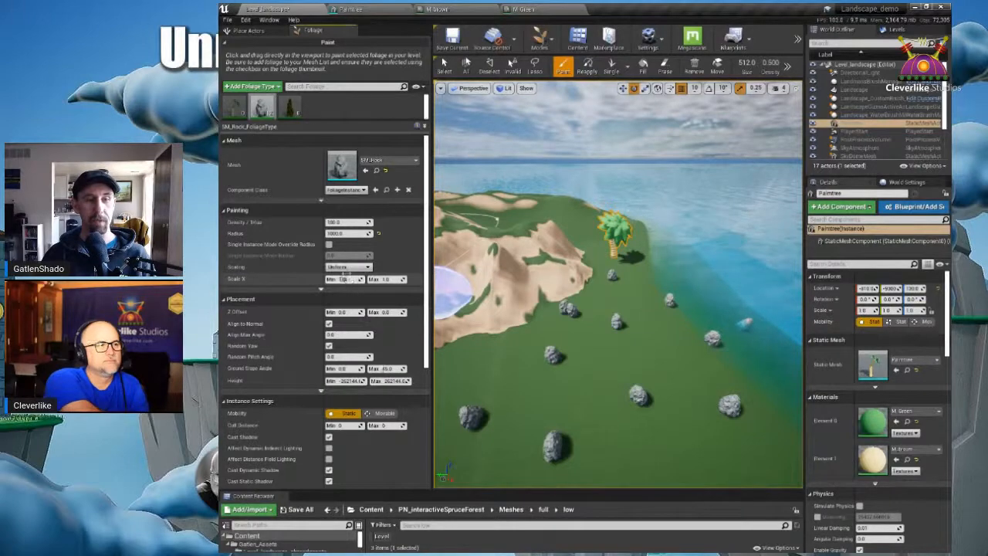
click(343, 279)
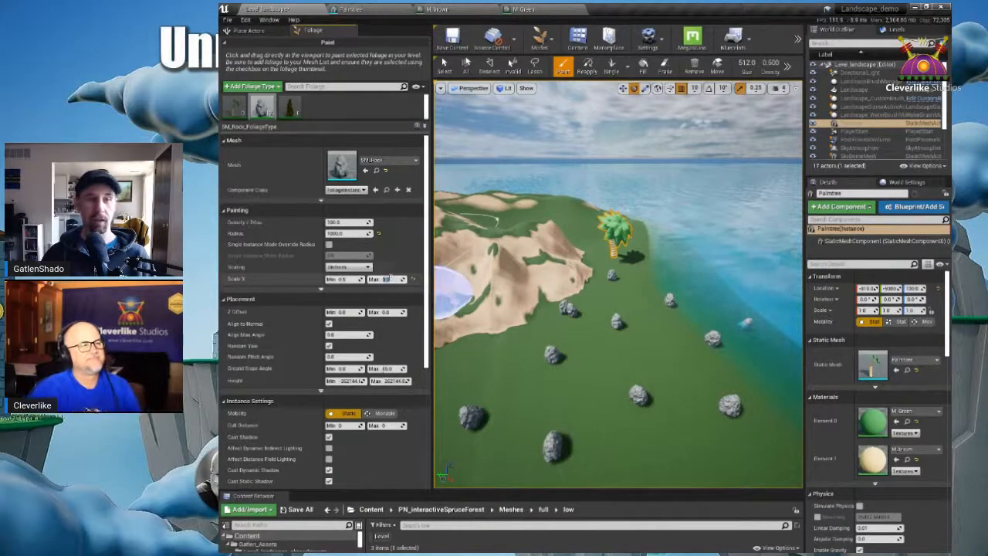
click(343, 279)
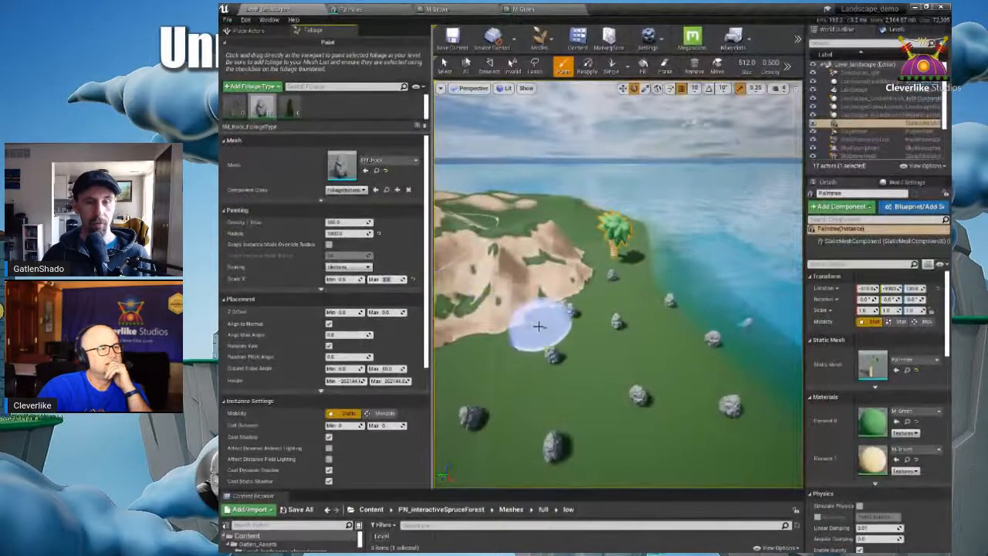
drag(518, 326, 545, 295)
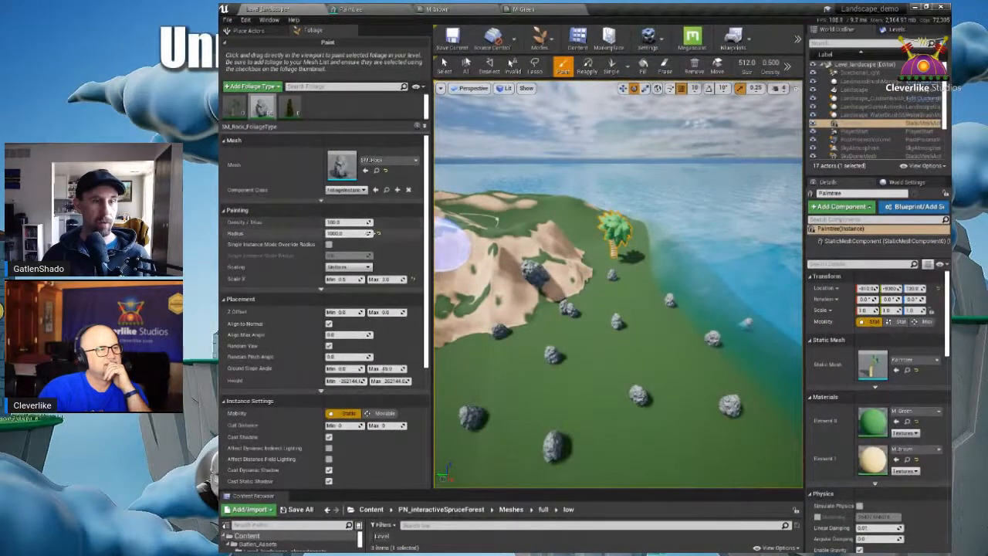
Step: Reset the rock radius to its default, set the density to 10, and paint clusters of varied-size rocks across the grass
click(378, 233)
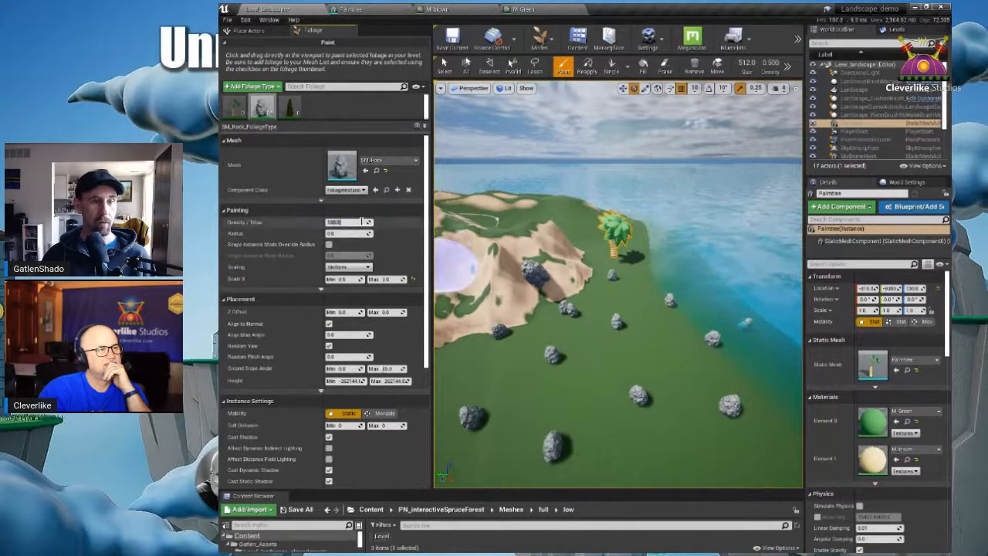
mouse_move(589, 376)
mouse_down()
mouse_move(693, 380)
mouse_move(701, 340)
mouse_move(643, 280)
mouse_move(512, 337)
mouse_up()
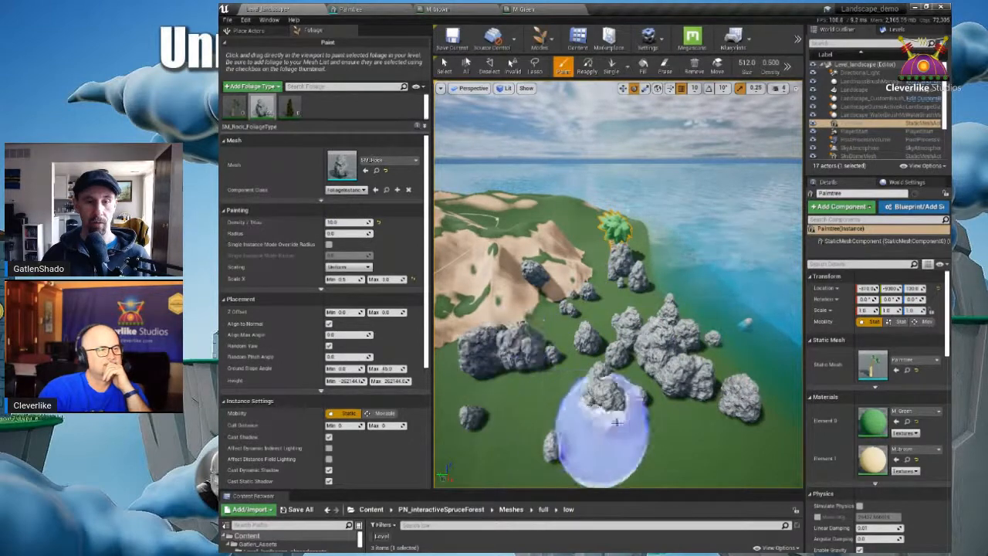
Step: Play the level from the grass beside the rocks and walk the character among them to examine their sizes and spacing
mouse_move(709, 343)
right_down()
mouse_move(704, 330)
mouse_move(631, 336)
mouse_move(704, 346)
right_up()
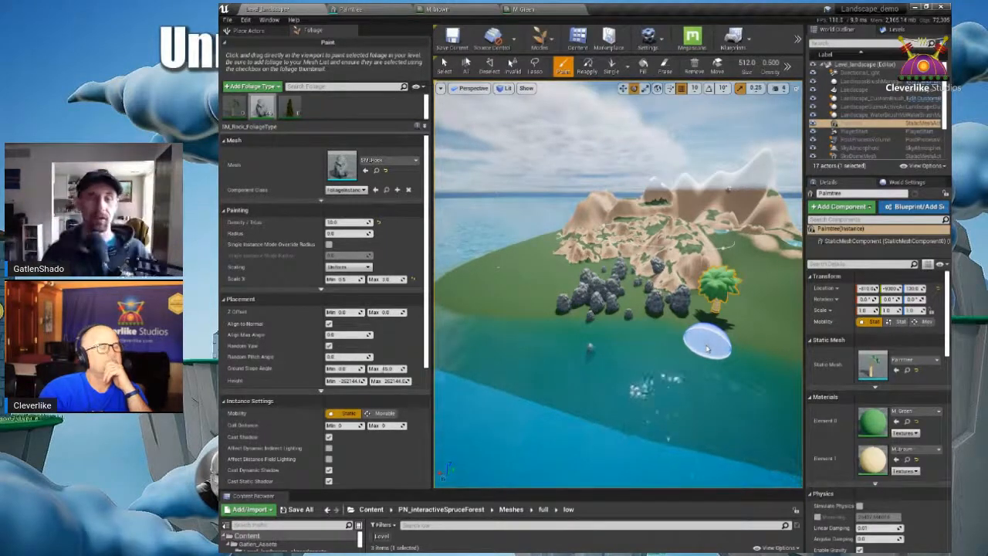
right_click(558, 288)
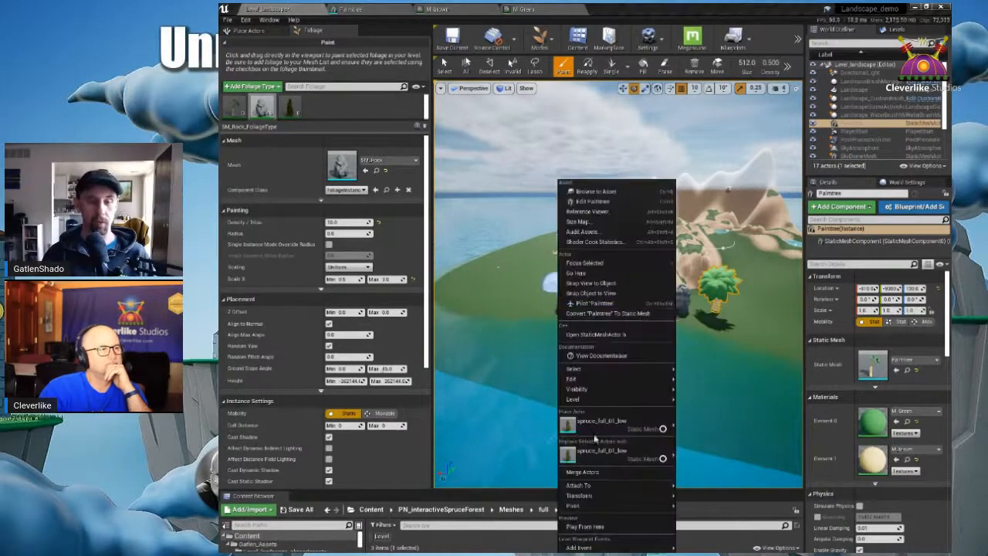
click(585, 526)
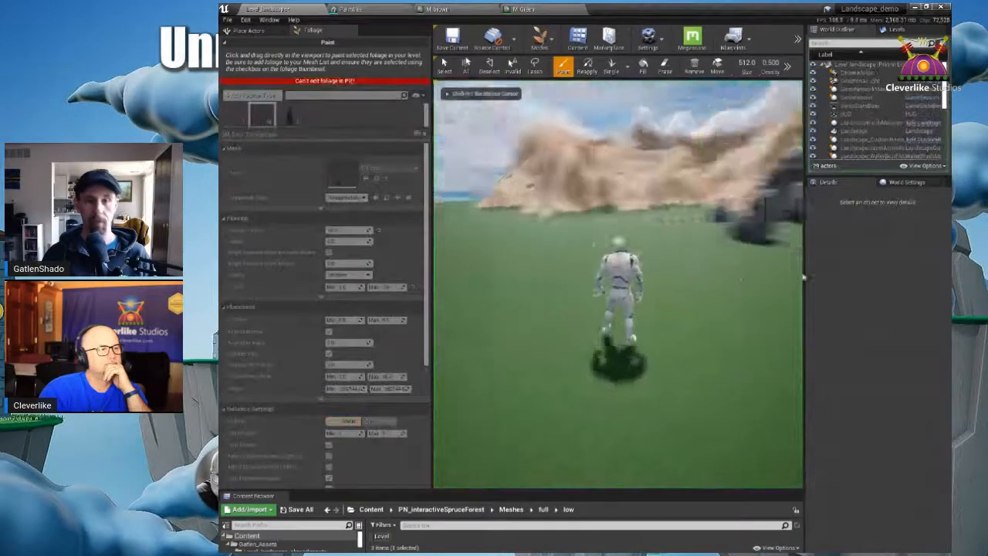
key(w)
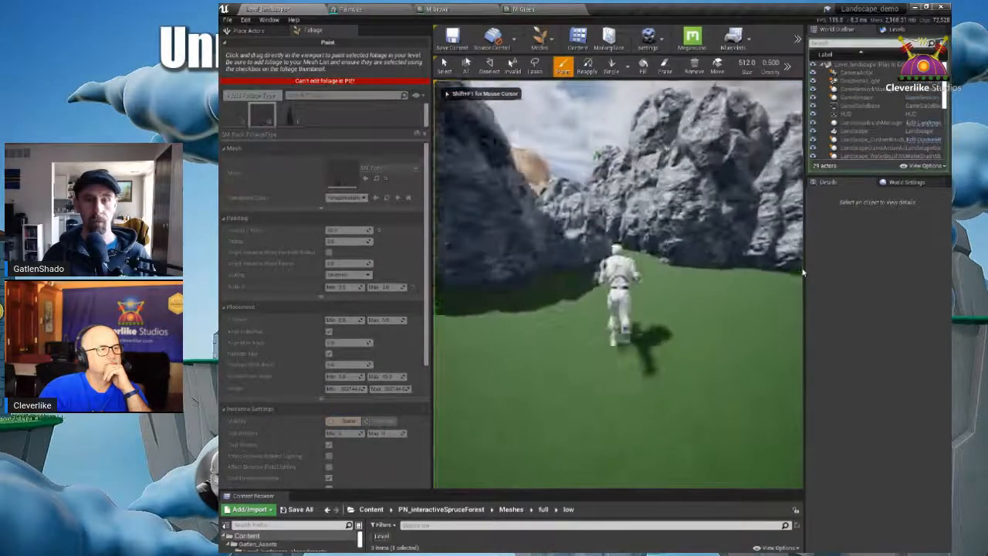
key(w)
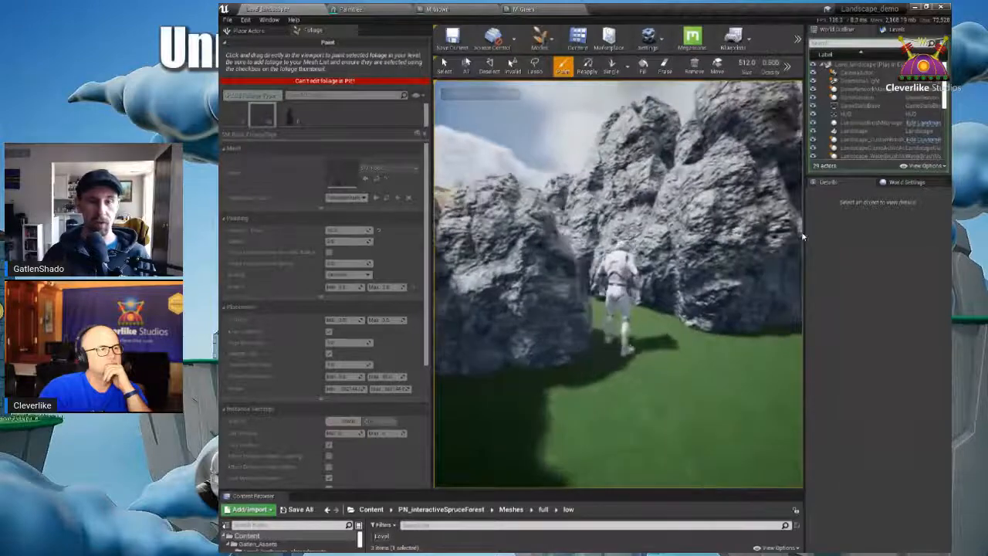
key(w)
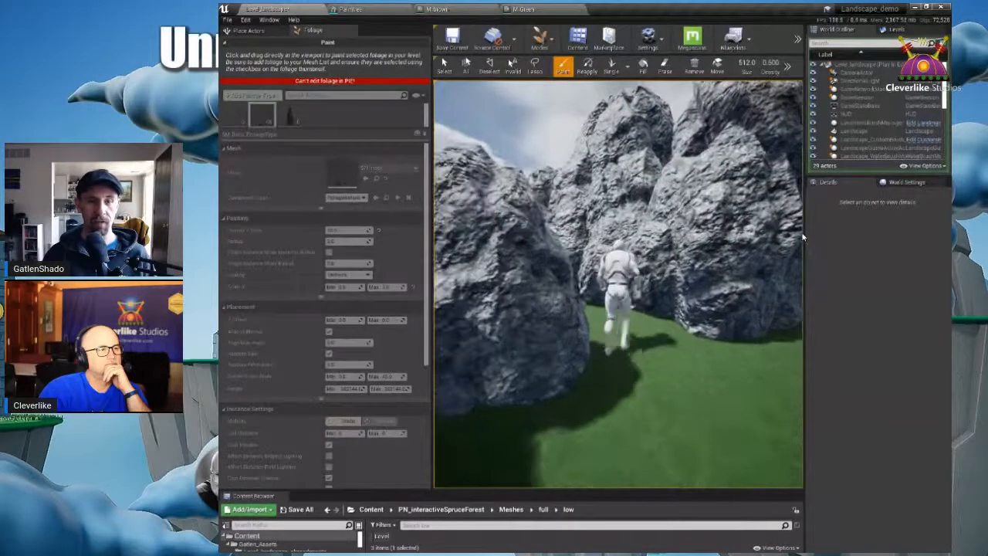
key(w)
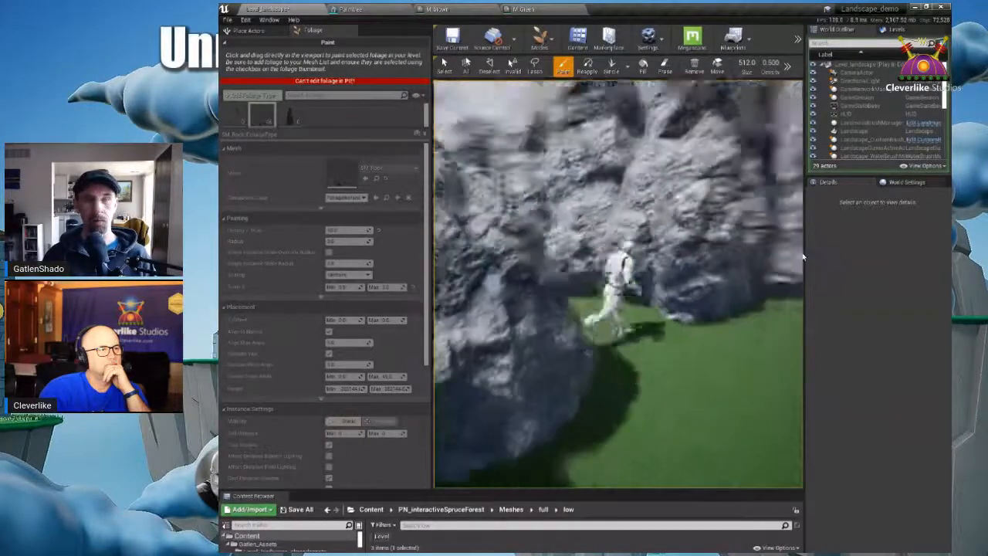
key(w)
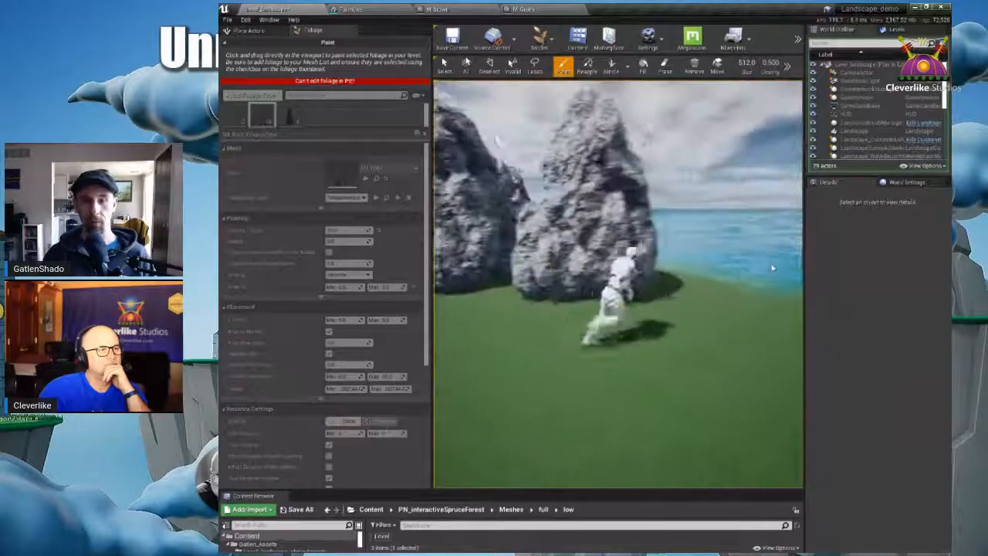
key(w)
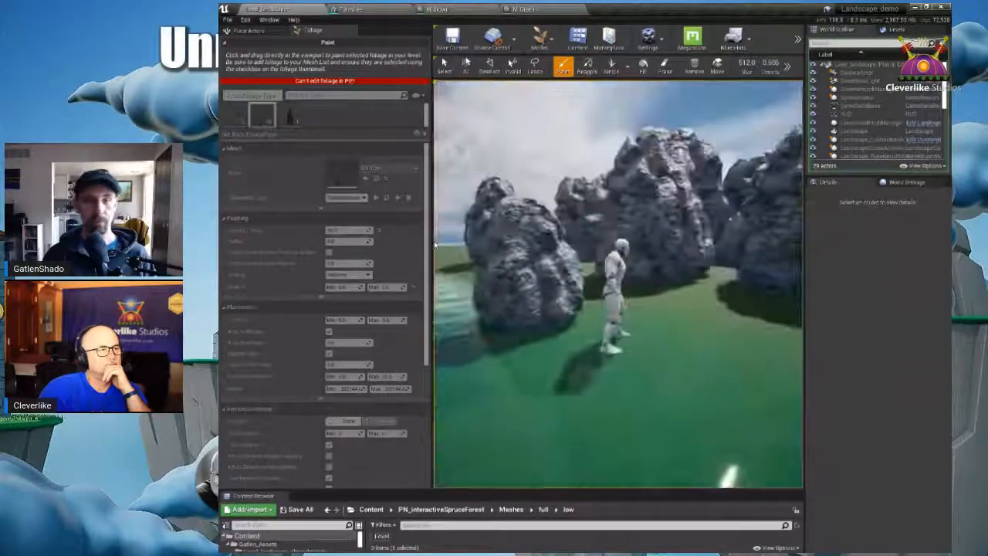
key(w)
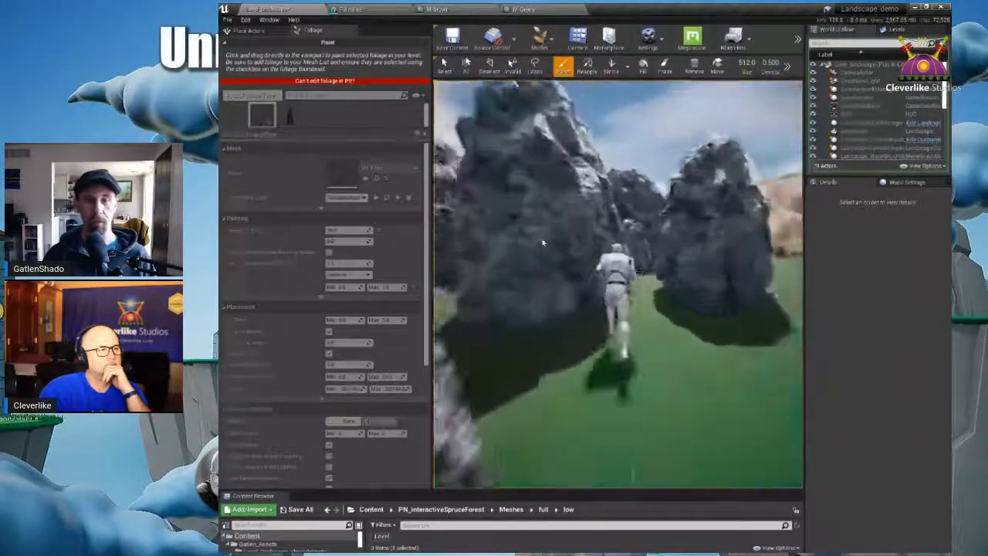
key(w)
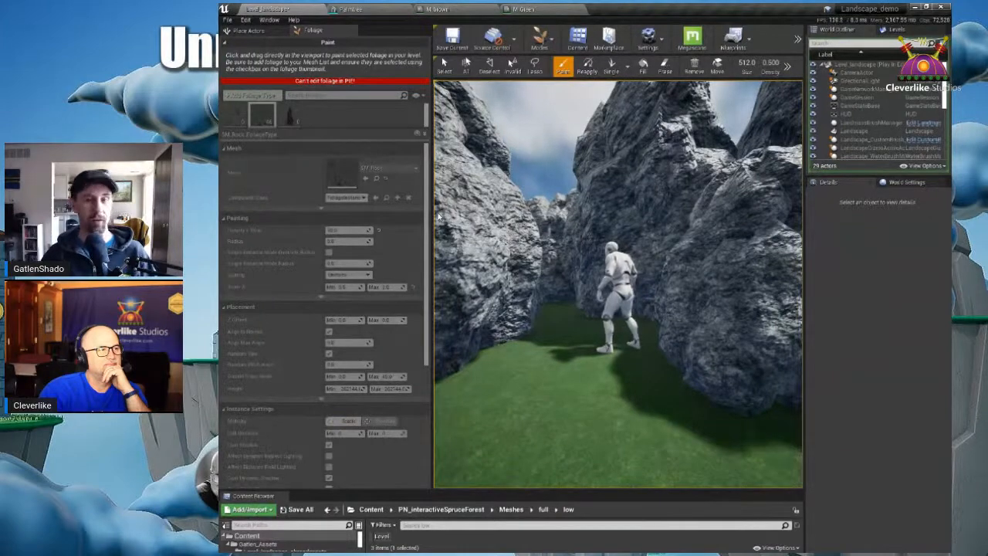
Step: Stop the play session, set the rock's maximum Z Offset to 100, and paint a few rocks on the open grass
key(Escape)
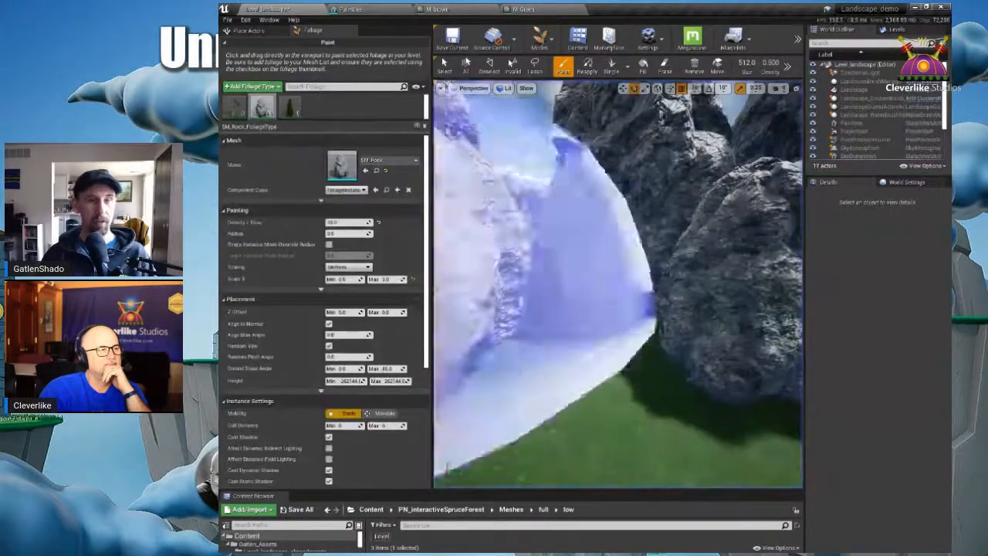
scroll(550, 317, down, 10)
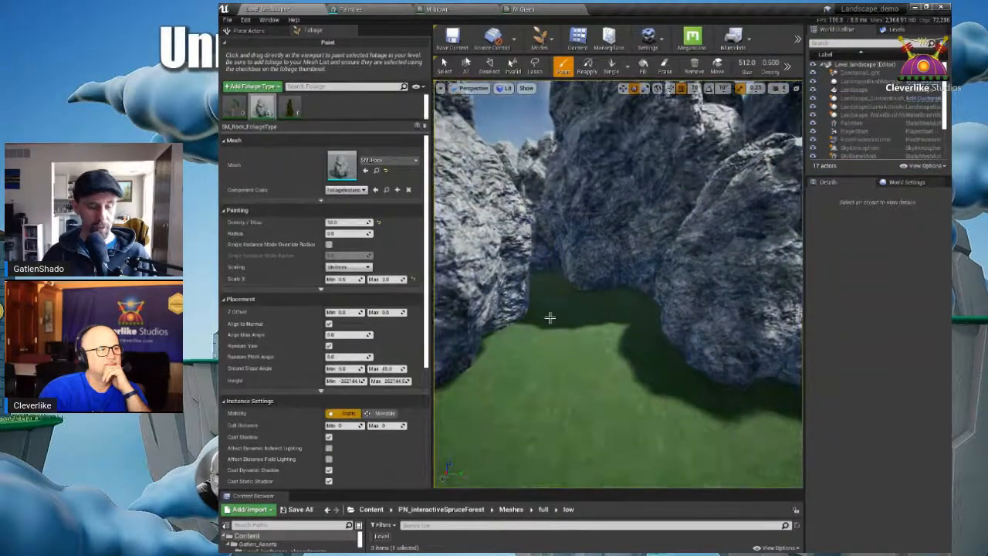
scroll(584, 309, up, 10)
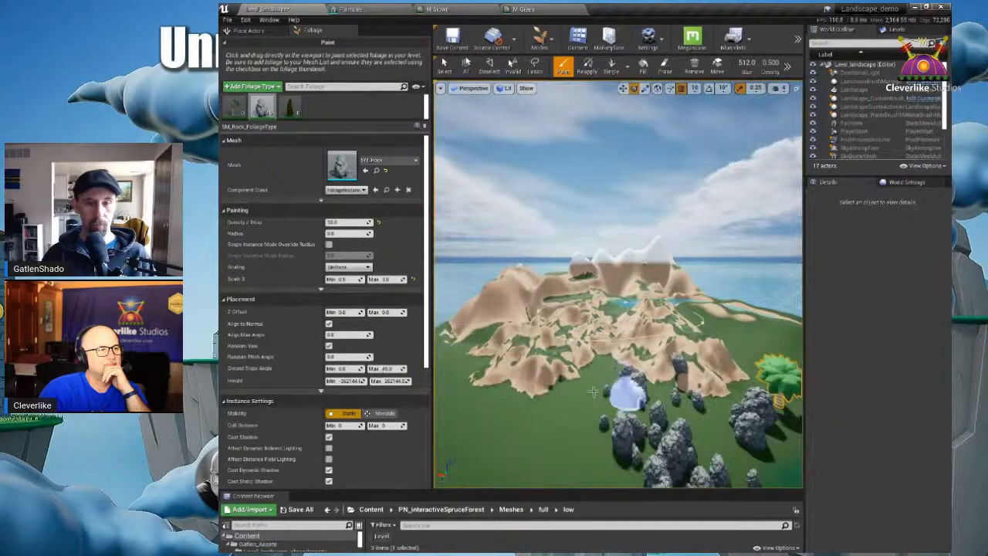
middle_drag(612, 372, 615, 380)
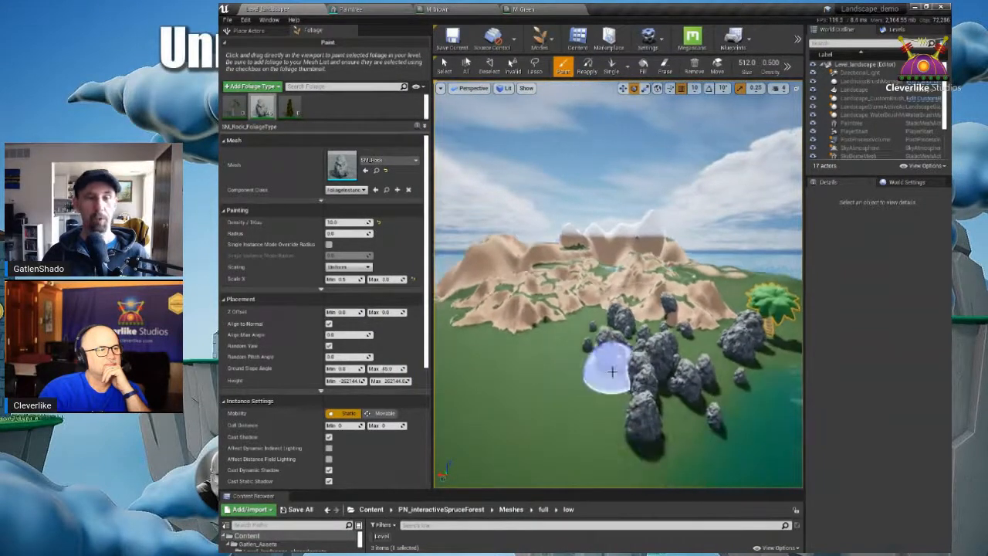
scroll(360, 327, down, 1)
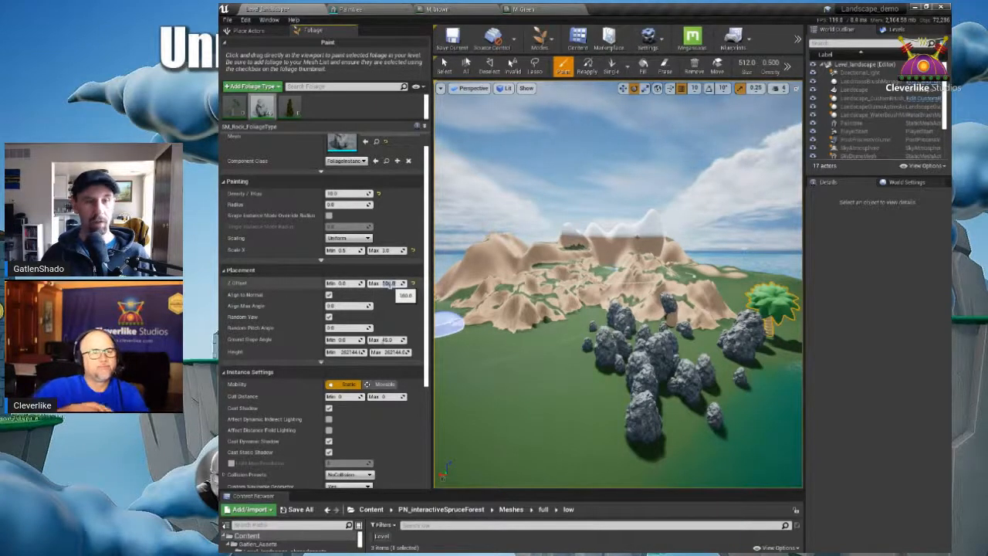
click(514, 373)
Step: Examine the newly painted rocks from ground level to compare their height above the grass
mouse_move(596, 349)
right_down()
mouse_move(570, 347)
mouse_move(354, 469)
mouse_move(367, 443)
mouse_move(417, 404)
right_up()
key(w)
key(w)
key(s)
key(w)
right_drag(628, 335, 641, 241)
key(w)
key(w)
key(a)
key(q)
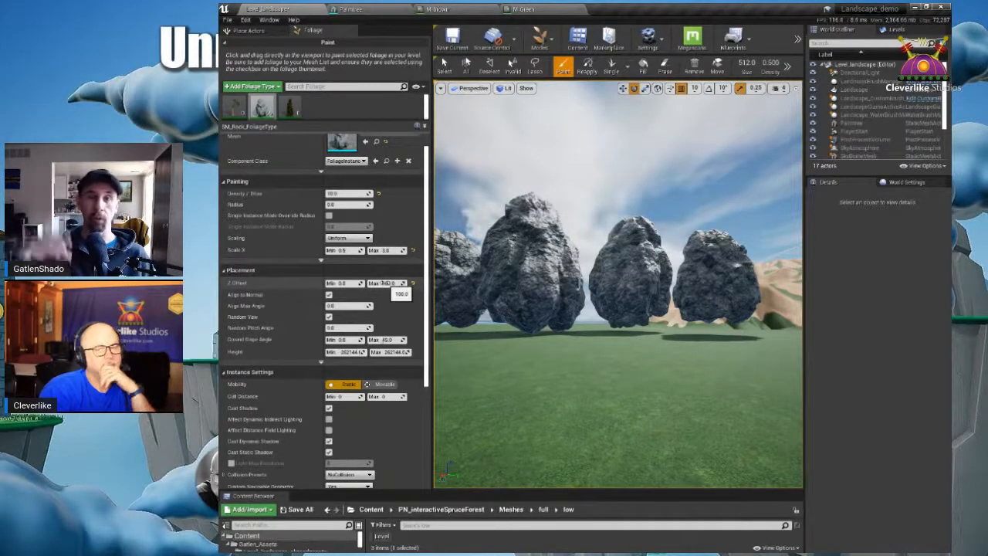
Step: Erase all the rocks from the grass and reset the rock's Z Offset to its default
mouse_move(547, 312)
right_down()
mouse_move(567, 374)
mouse_move(637, 425)
mouse_move(675, 446)
mouse_move(717, 434)
right_up()
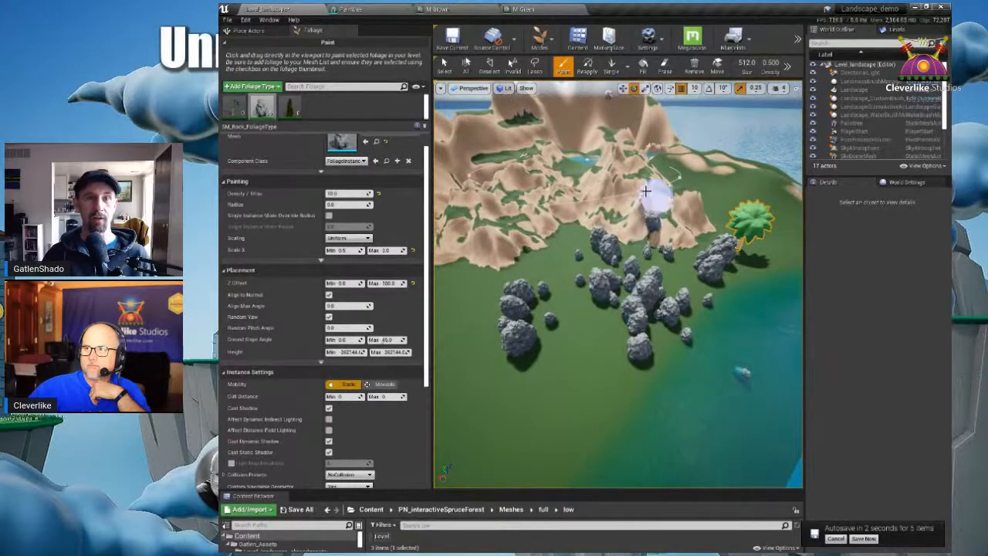
click(666, 67)
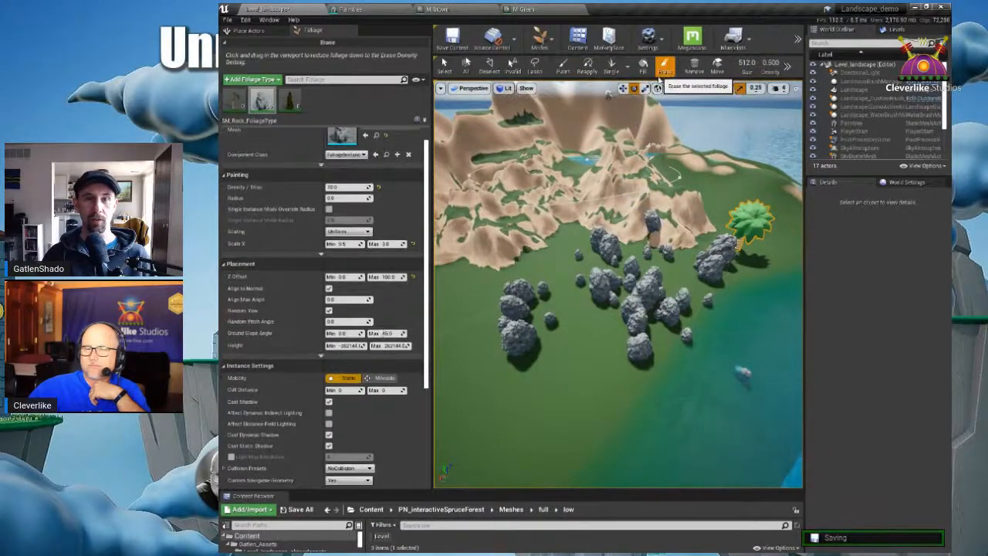
mouse_move(647, 267)
mouse_down()
mouse_move(641, 337)
mouse_move(690, 307)
mouse_move(719, 329)
mouse_move(712, 255)
mouse_move(662, 227)
mouse_move(596, 265)
mouse_move(607, 247)
mouse_move(525, 304)
mouse_move(512, 353)
mouse_up()
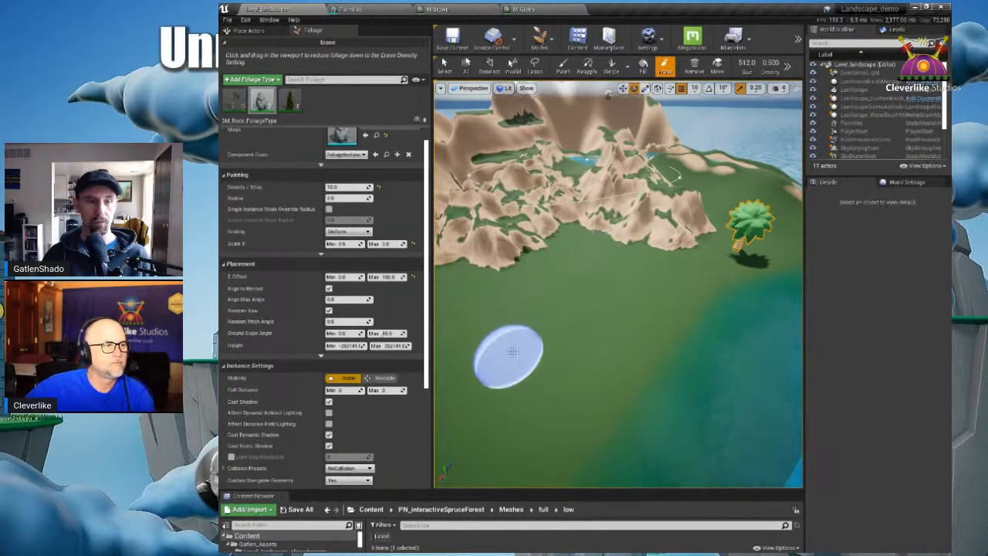
click(412, 277)
click(329, 288)
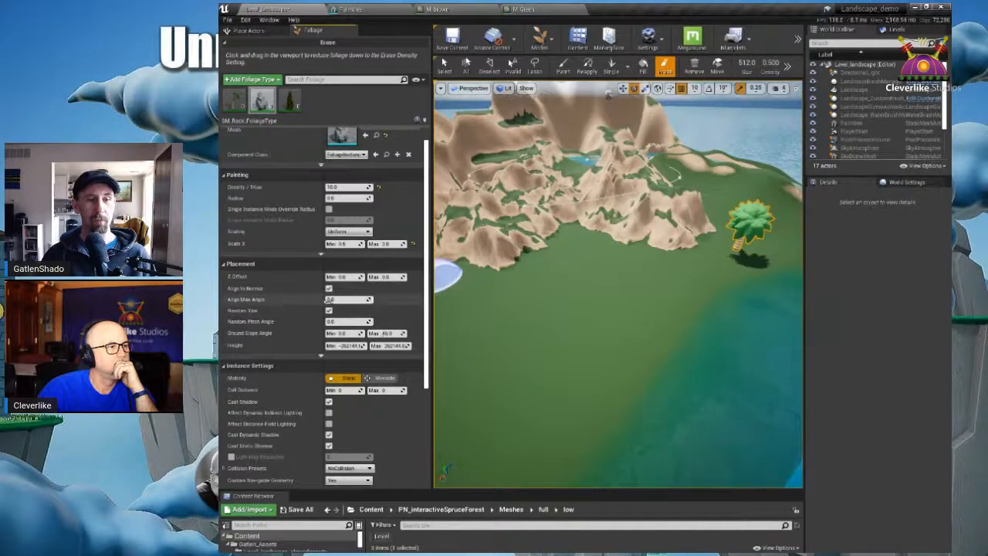
Step: Return to the Paint tool and paint rocks on the snowy peaks and sandy slopes, trying an Align Max Angle of 90
mouse_move(558, 278)
right_down()
mouse_move(610, 263)
mouse_move(587, 254)
mouse_move(589, 230)
mouse_move(621, 278)
right_up()
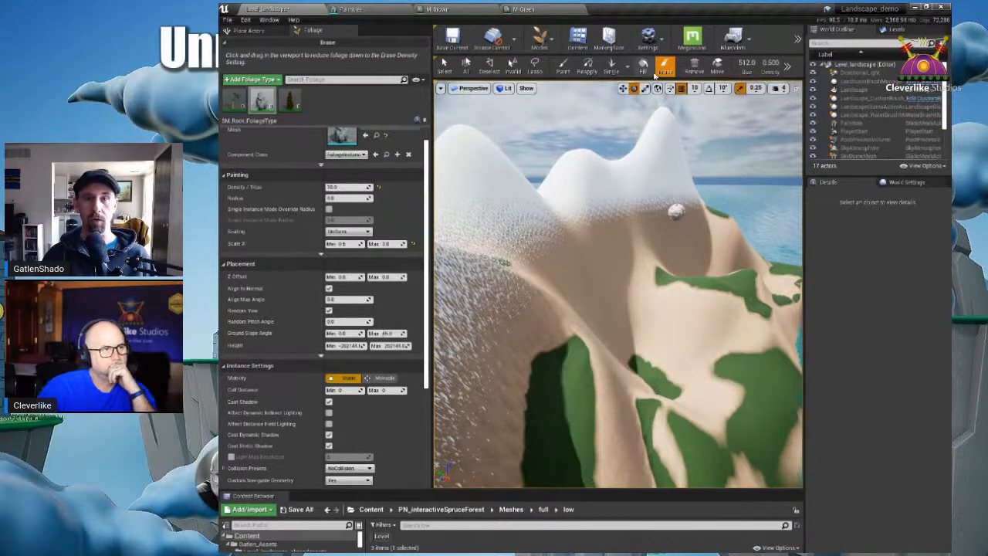
click(563, 66)
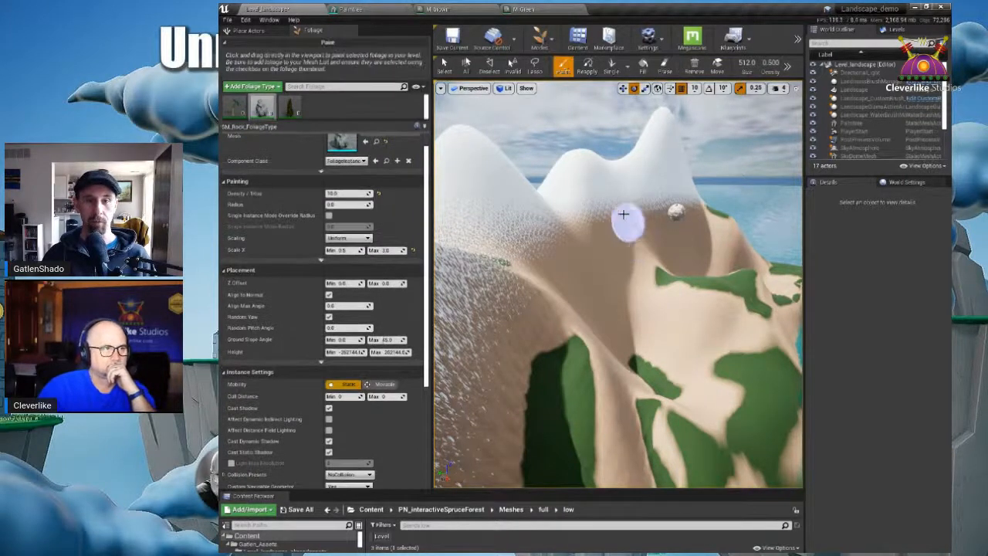
mouse_move(640, 249)
mouse_down()
mouse_move(627, 221)
mouse_move(628, 247)
mouse_move(653, 274)
mouse_move(600, 140)
mouse_move(540, 178)
mouse_up()
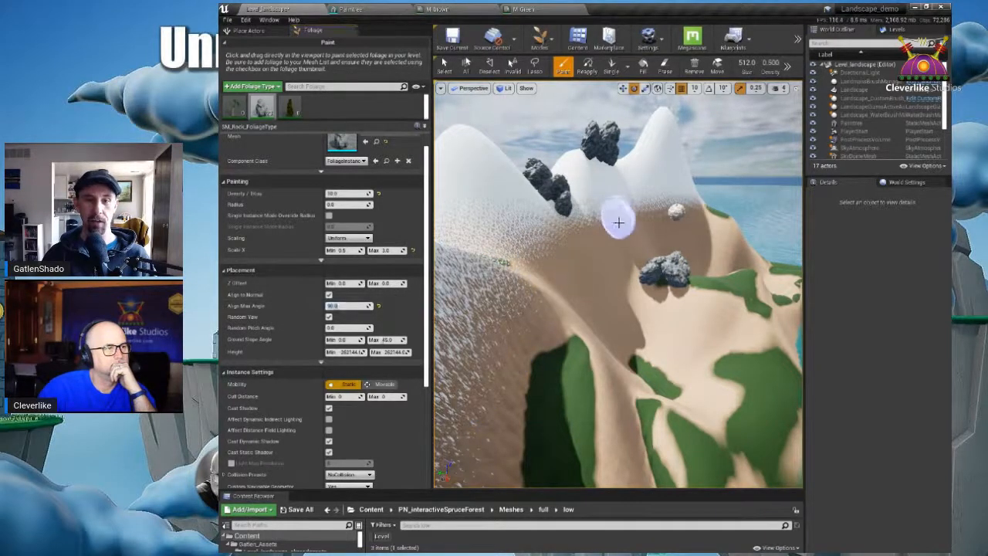
drag(616, 190, 662, 137)
click(704, 285)
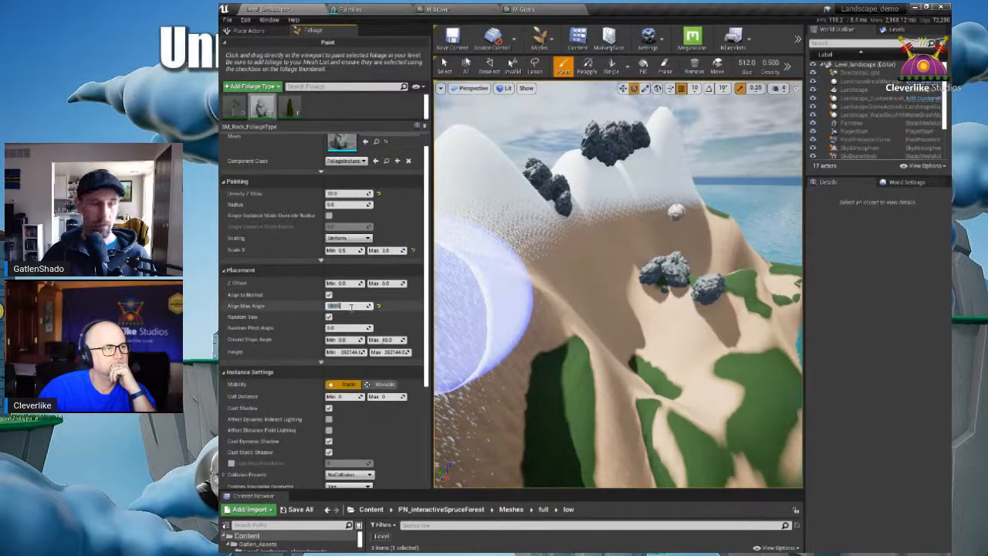
Step: Try Align Max Angle values of 180 and 2, painting more rocks on the snowy peaks with each
key(Return)
drag(607, 167, 569, 166)
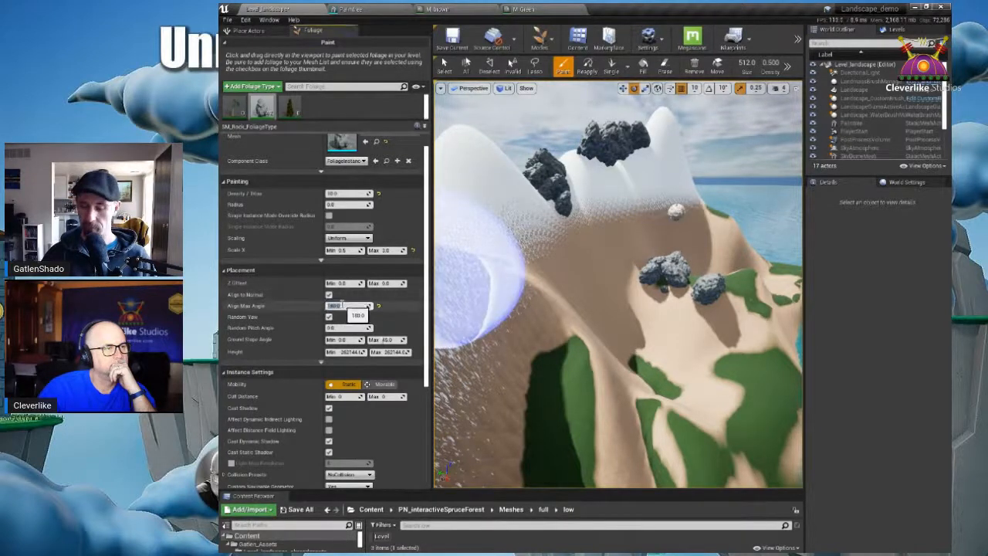
key(Return)
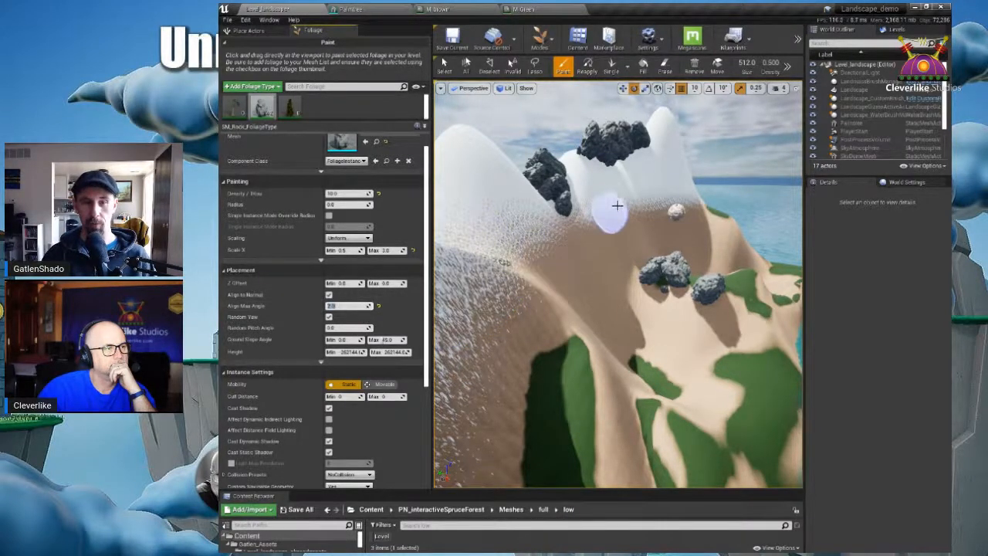
click(469, 137)
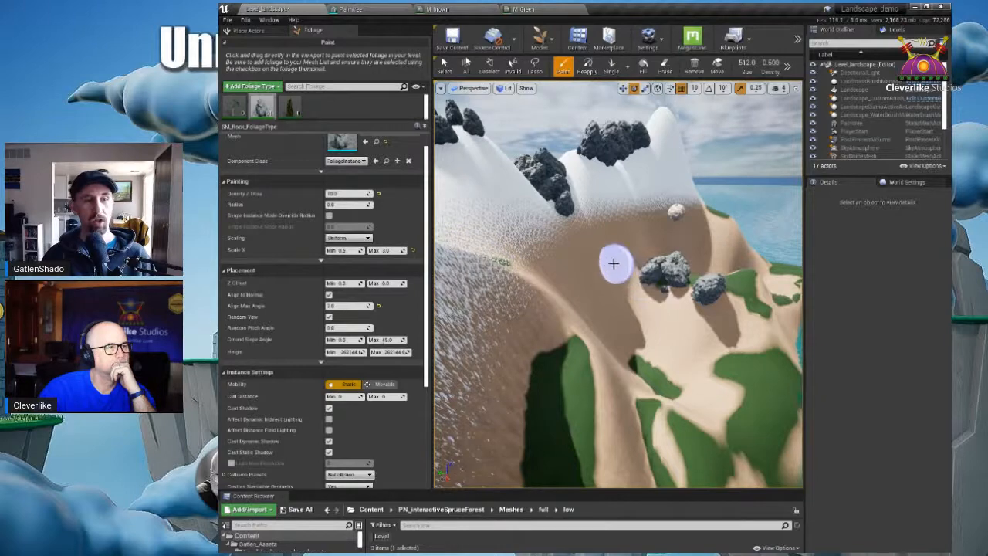
Step: Undo the rocks painted on the mountains and the Align Max Angle changes
right_drag(614, 264, 600, 266)
key(ctrl+z)
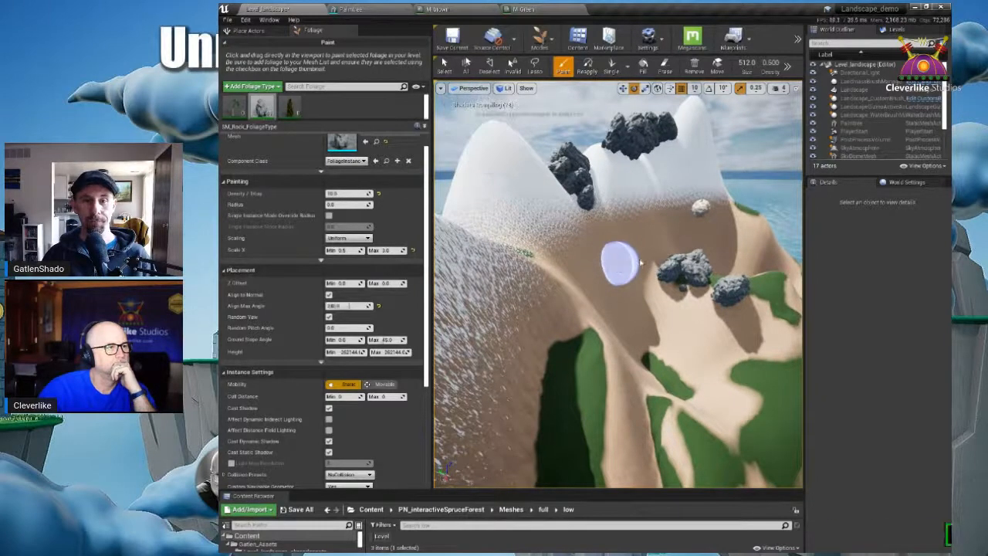
key(ctrl+z)
right_drag(642, 244, 664, 251)
key(ctrl+z)
key(ctrl+z)
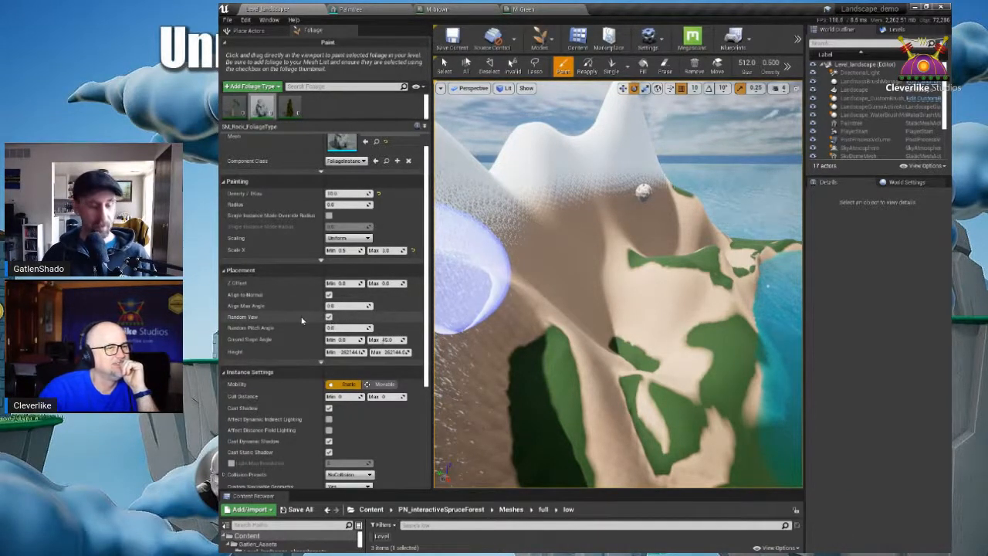
Step: Turn off Random Yaw for the rock type and activate the palm tree foliage type for painting instead of the rock
key(alt+Tab)
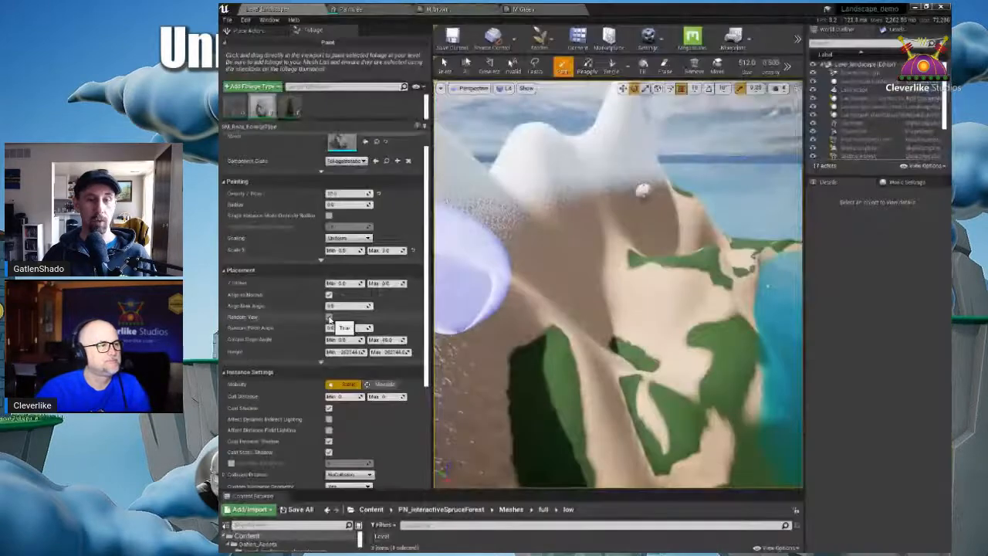
right_drag(553, 297, 627, 294)
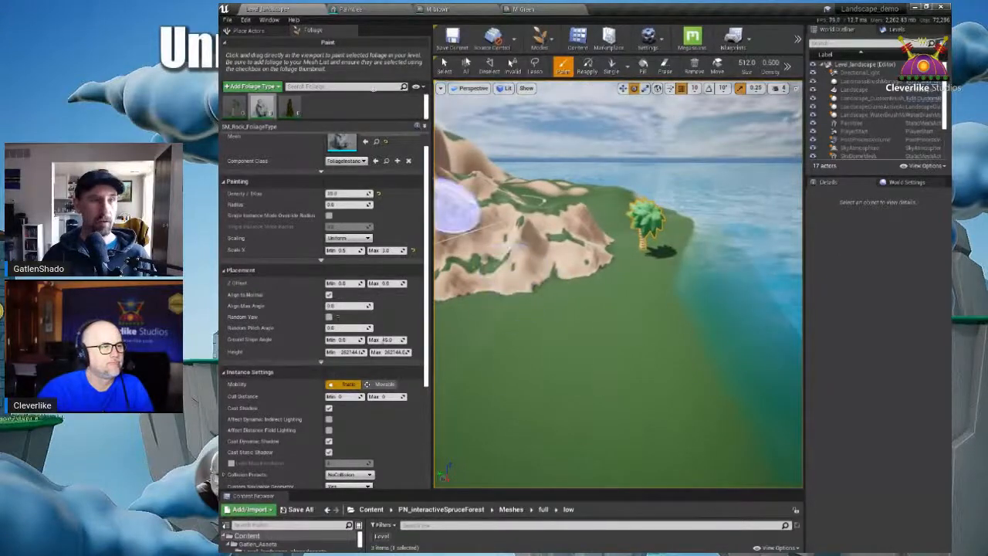
click(228, 100)
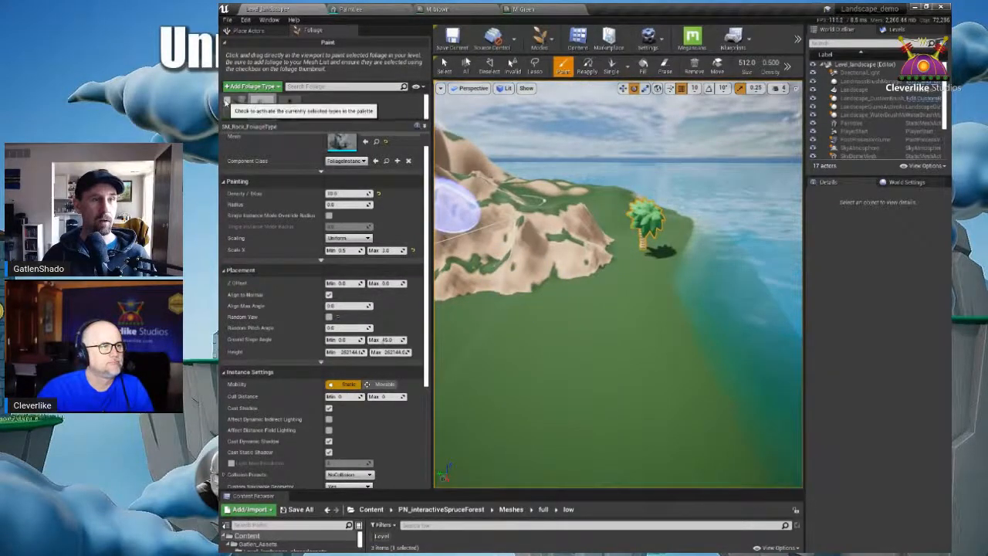
Step: Test palm tree painting on the grass while setting the rock type's density to 2, then 1, and radius to 1000, undoing each placement
click(604, 330)
key(ctrl+z)
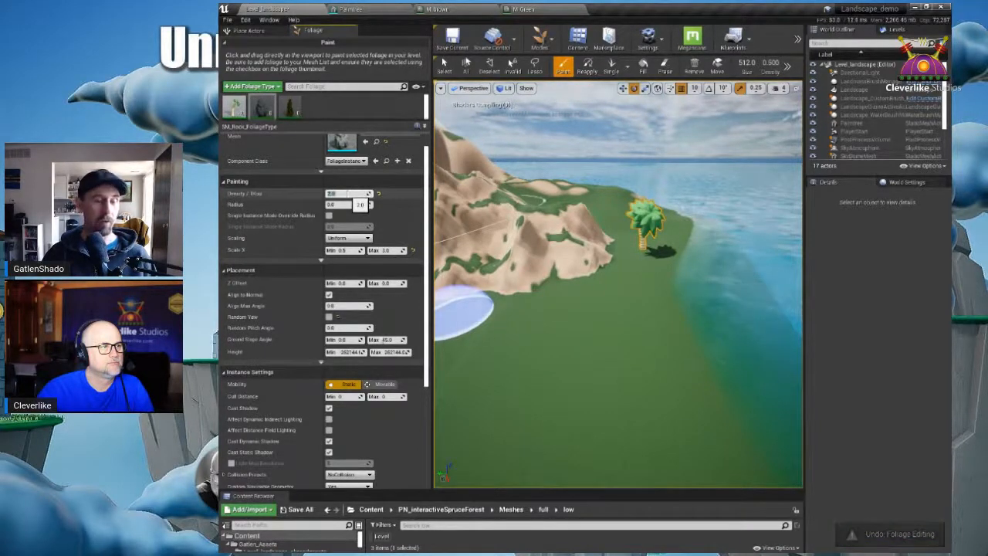
click(587, 317)
key(ctrl+z)
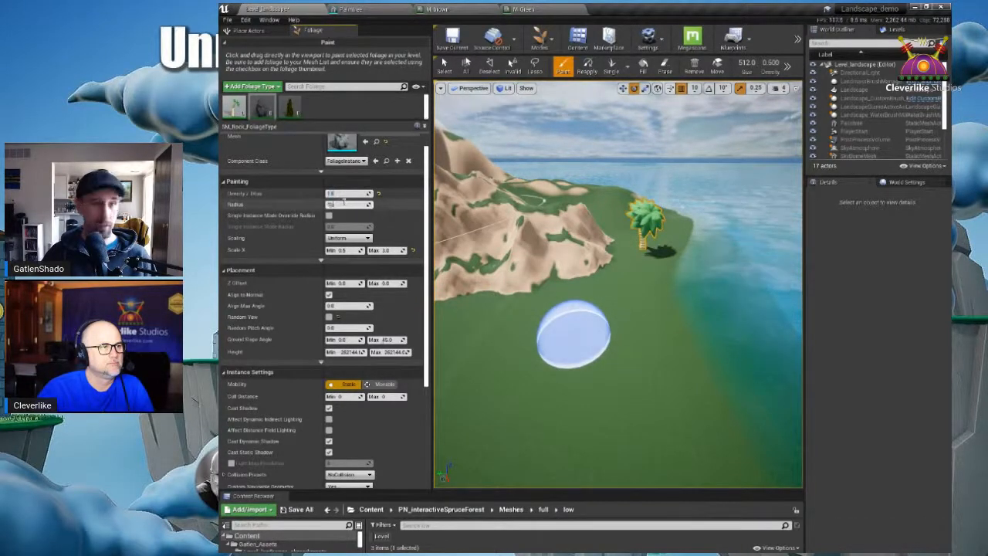
click(602, 325)
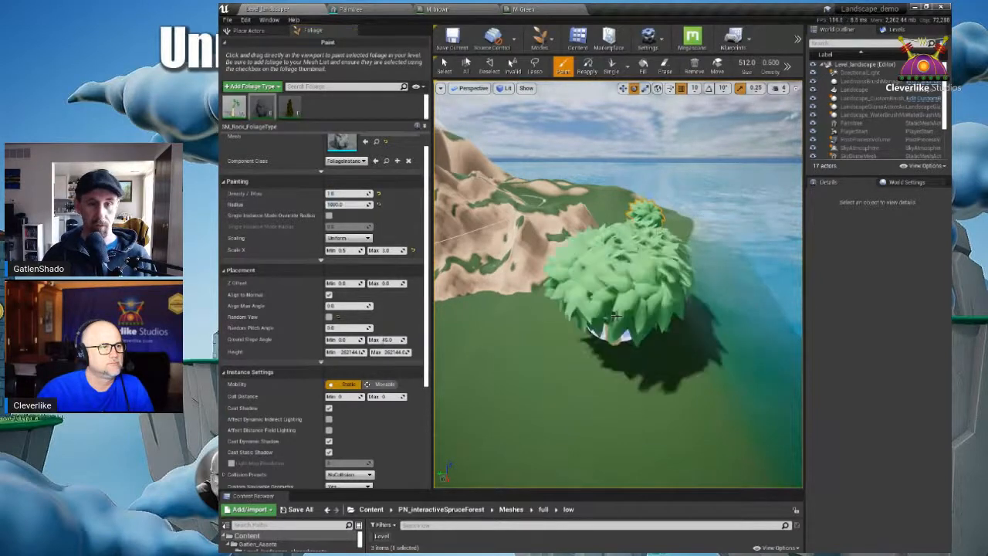
key(ctrl+z)
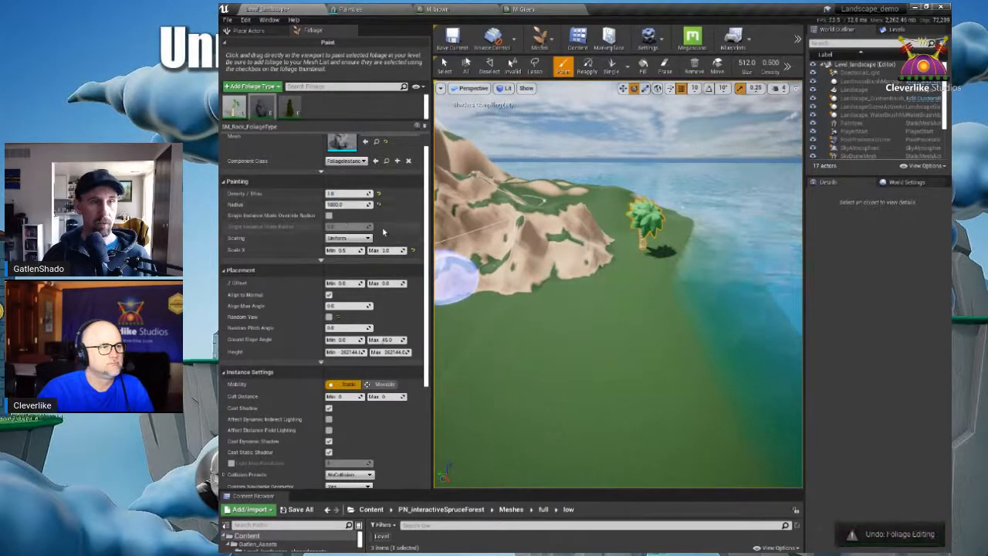
Step: Select the palm tree foliage type for editing, set its density to 1, and enter a larger radius
scroll(341, 209, up, 1)
click(361, 208)
key(Return)
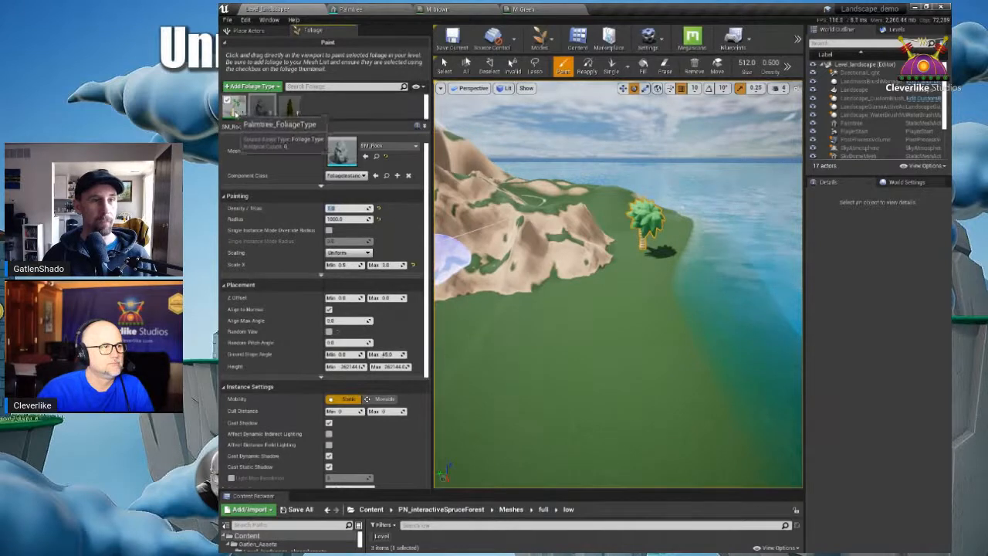
click(234, 106)
click(347, 207)
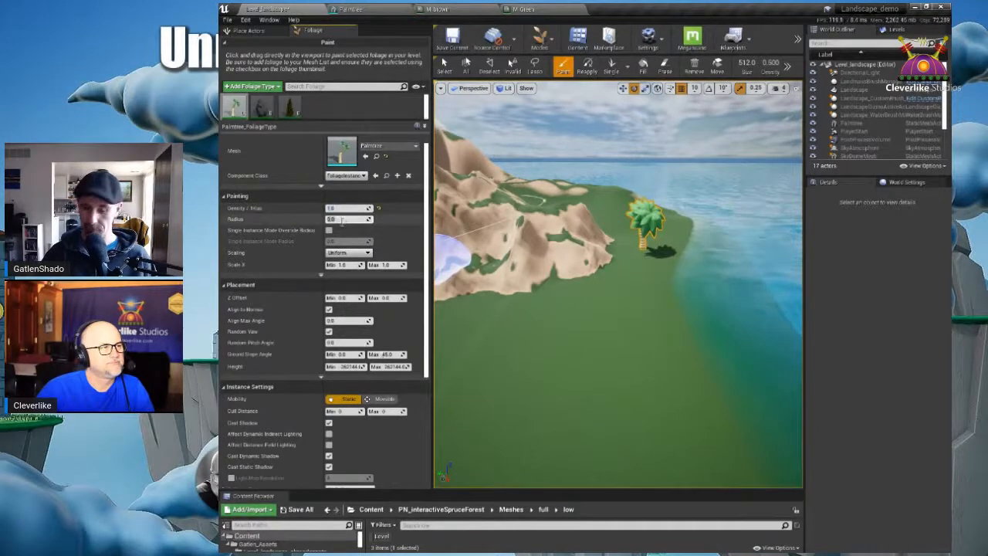
Step: Try painting palm trees across the grass with Random Yaw on, view them from the ground, and undo them
mouse_move(620, 324)
mouse_down()
mouse_move(613, 342)
mouse_move(499, 429)
mouse_up()
mouse_move(678, 349)
right_down()
mouse_move(475, 353)
mouse_move(405, 369)
mouse_move(243, 309)
mouse_move(572, 291)
right_up()
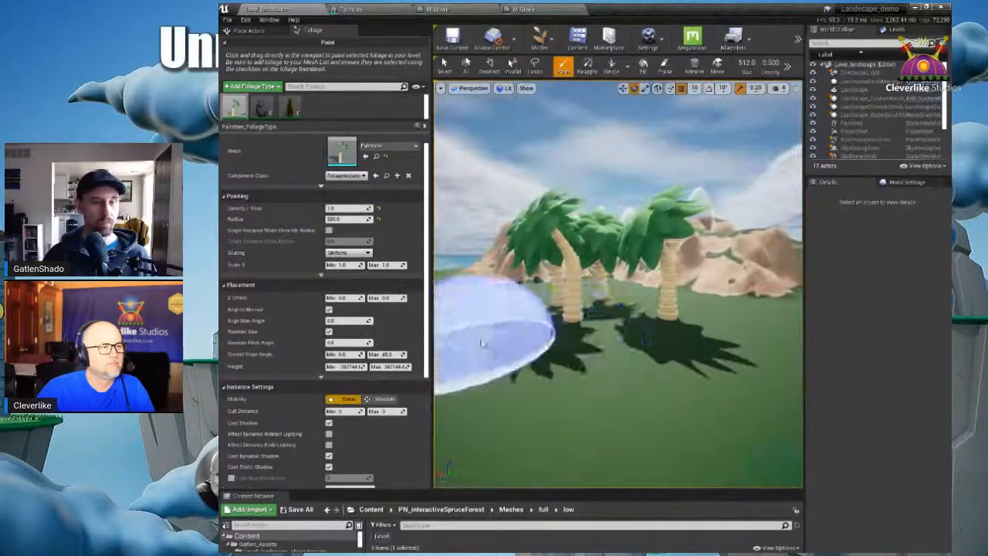
key(ctrl+z)
Step: Turn off Random Yaw for the palm trees and paint them along the shoreline, undoing a stroke and painting again
click(329, 331)
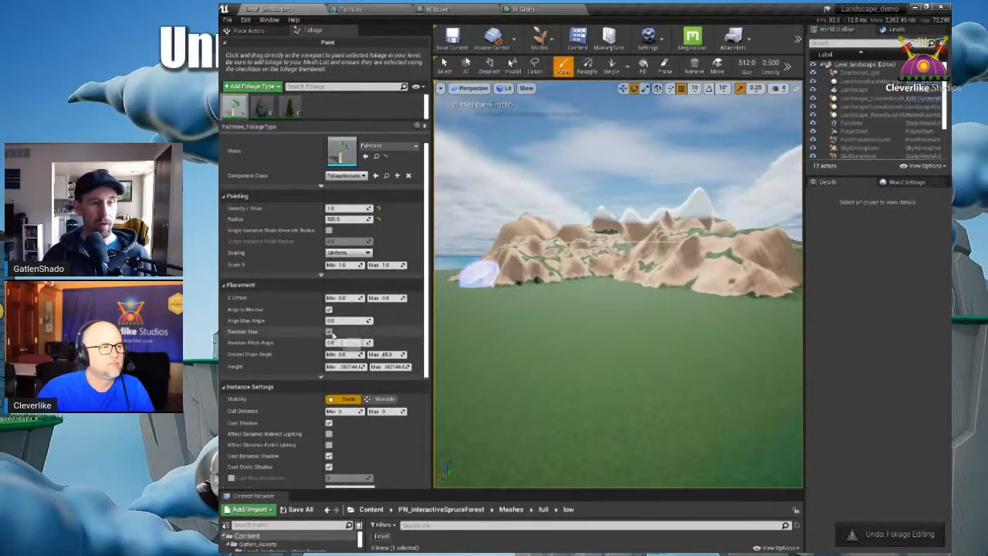
drag(531, 314, 750, 335)
mouse_move(842, 336)
mouse_down()
mouse_move(411, 301)
mouse_move(633, 329)
mouse_up()
scroll(634, 328, down, 4)
scroll(635, 328, down, 6)
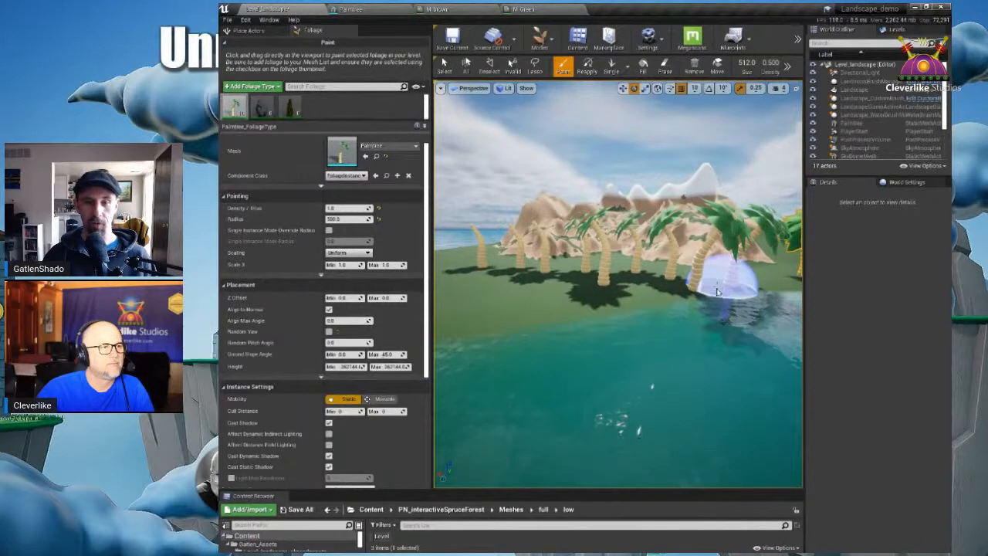
key(ctrl+z)
drag(654, 284, 578, 293)
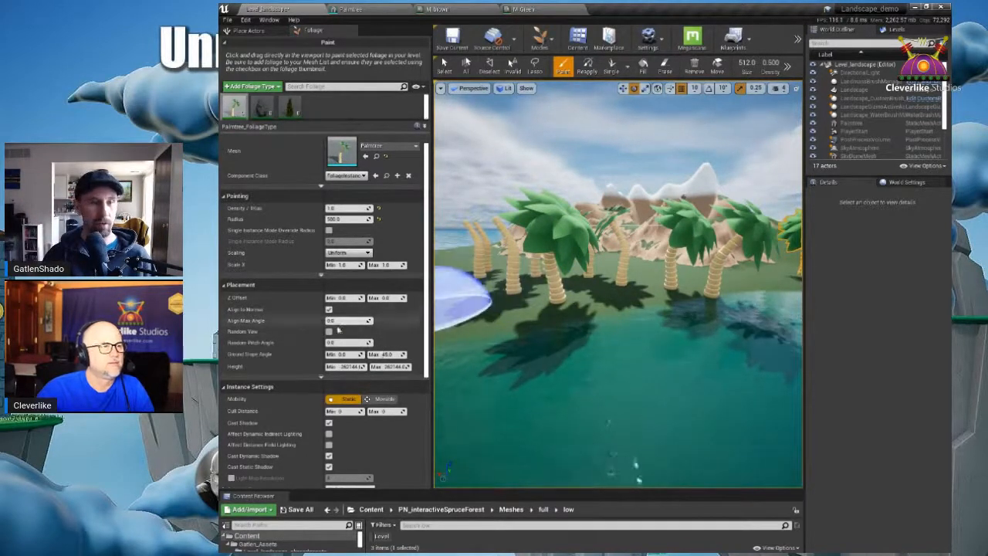
Step: Try painting shoreline palms with Random Yaw on again, then undo that change and the palm strokes
click(330, 332)
mouse_move(649, 328)
mouse_down()
mouse_move(600, 298)
mouse_move(489, 302)
mouse_up()
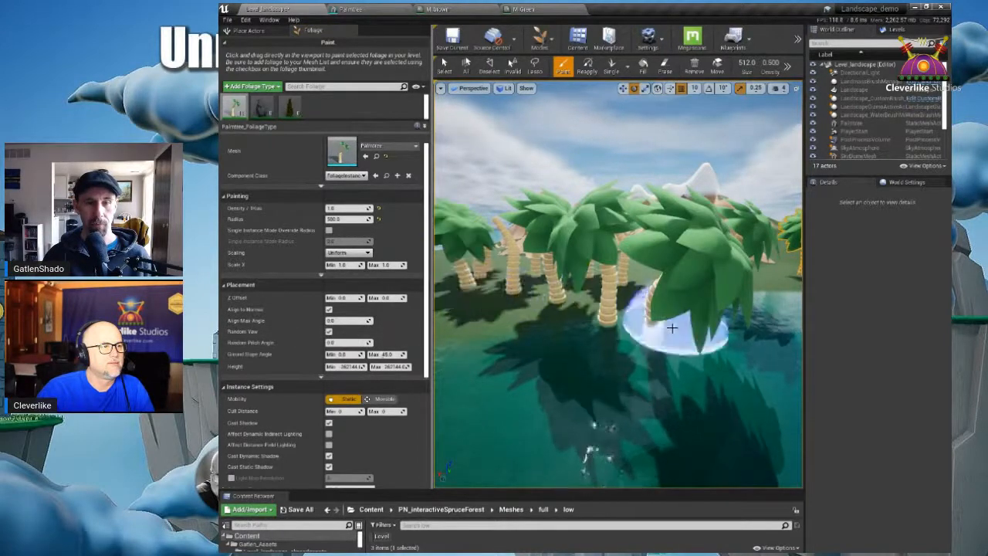
key(ctrl+z)
key(ctrl+z)
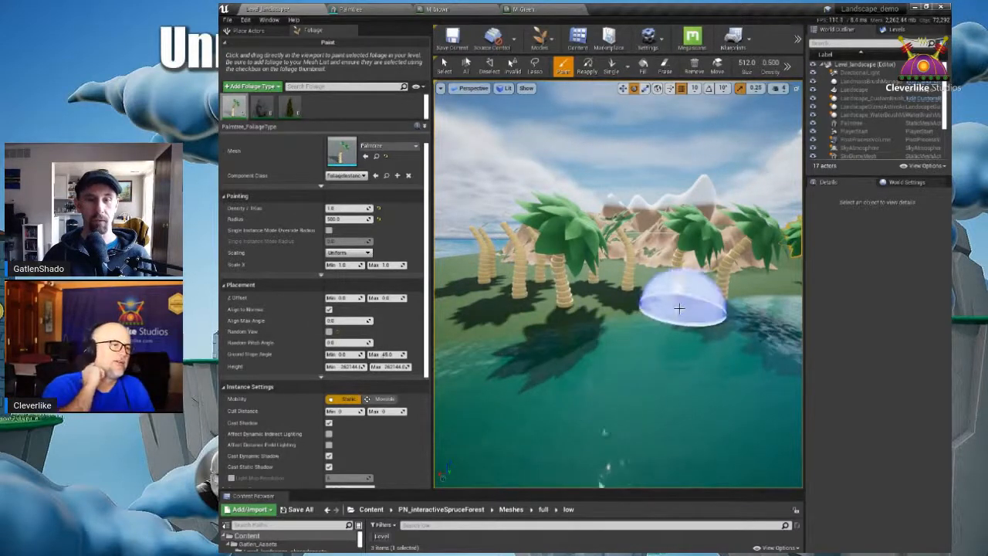
key(ctrl+z)
Step: Try painting two rows of palm trees with Random Yaw off along the shoreline, then undo both rows
mouse_move(476, 284)
mouse_down()
mouse_move(529, 275)
mouse_move(690, 293)
mouse_up()
drag(490, 309, 695, 317)
key(ctrl+z)
key(ctrl+z)
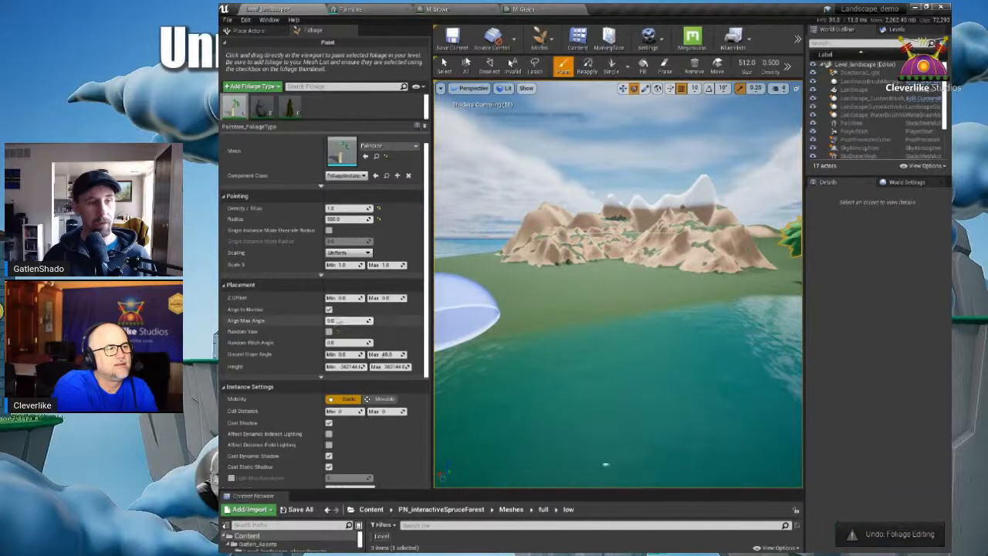
Step: Turn off Align to Normal for the palm trees and paint them along the shoreline and over the grass
click(329, 310)
mouse_move(510, 282)
mouse_down()
mouse_move(711, 275)
mouse_move(764, 295)
mouse_up()
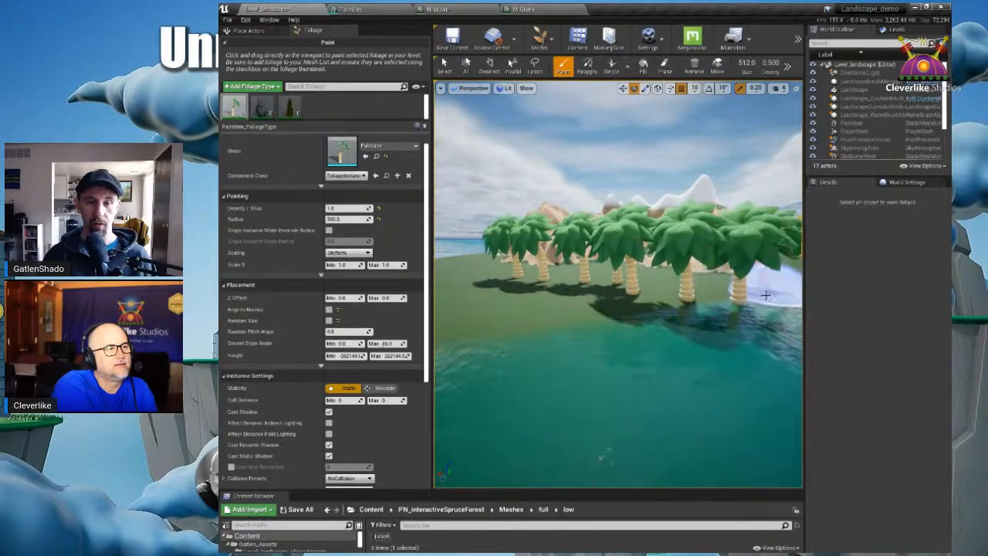
mouse_move(622, 329)
right_down()
mouse_move(533, 308)
mouse_move(312, 291)
mouse_move(243, 297)
mouse_move(240, 332)
right_up()
mouse_move(536, 328)
mouse_down()
mouse_move(761, 297)
mouse_move(569, 304)
mouse_up()
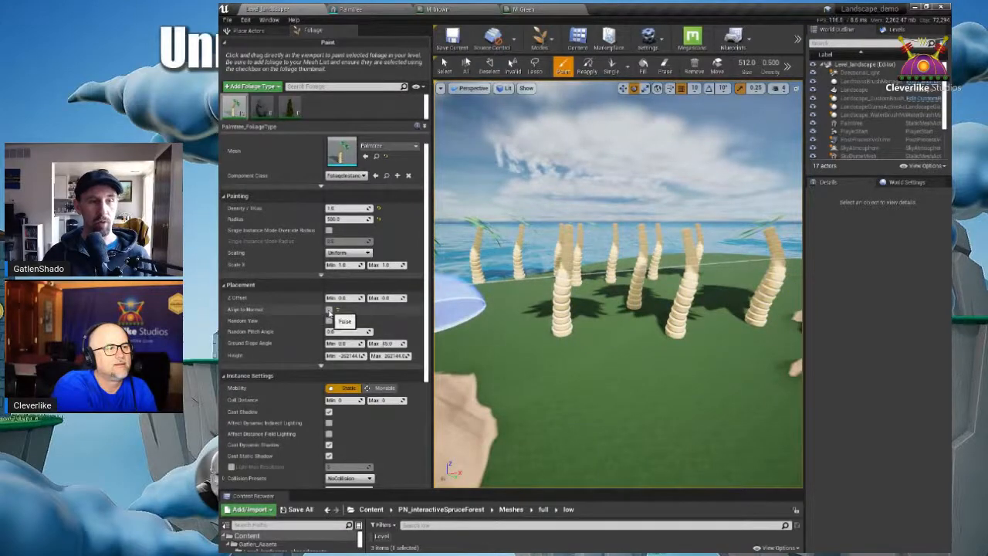
Step: Try painting palm trees on the rocky slopes with Align to Normal on, then undo that setting change and the palm strokes
click(329, 310)
mouse_move(505, 322)
right_down()
mouse_move(602, 342)
mouse_move(562, 327)
right_up()
mouse_move(563, 326)
mouse_down()
mouse_move(603, 375)
mouse_move(624, 331)
mouse_move(666, 309)
mouse_up()
mouse_move(706, 347)
right_down()
mouse_move(757, 324)
mouse_move(717, 334)
right_up()
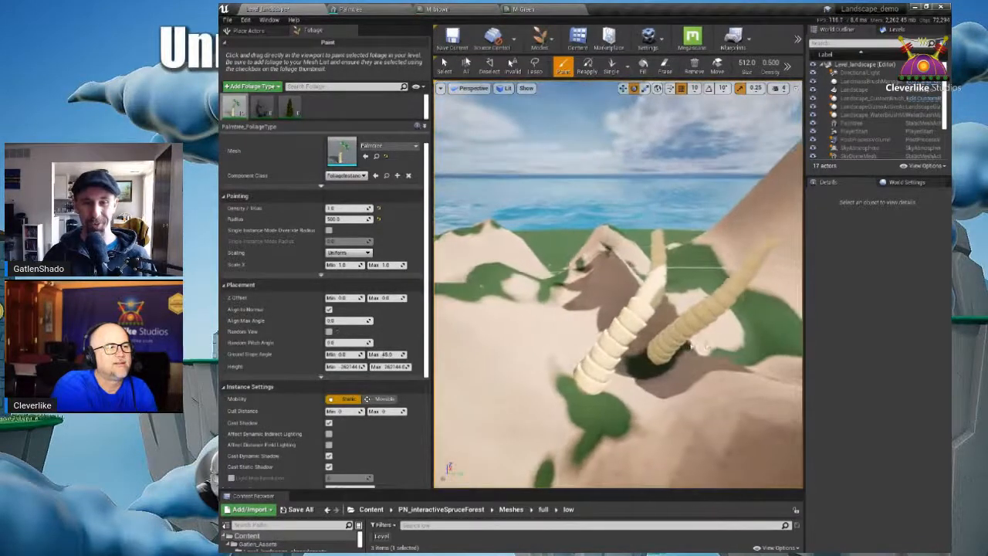
mouse_move(606, 361)
right_down()
mouse_move(548, 310)
mouse_move(596, 323)
right_up()
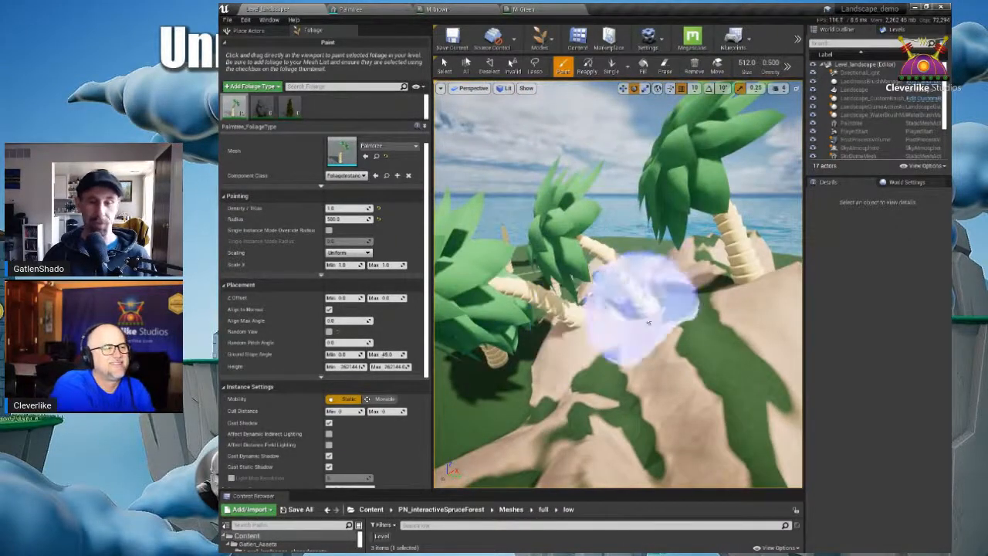
key(ctrl+z)
key(ctrl+z)
key(ctrl+z)
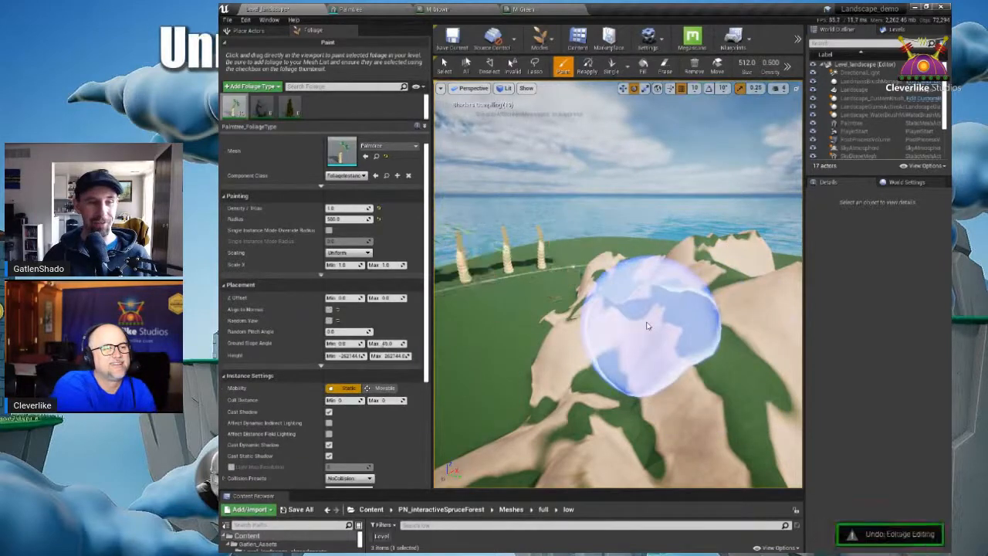
key(ctrl+z)
Step: Try painting palm trees on the grass beside the hills with Random Pitch Angle at 0, then undo them
mouse_move(579, 289)
right_down()
mouse_move(276, 302)
mouse_move(301, 337)
right_up()
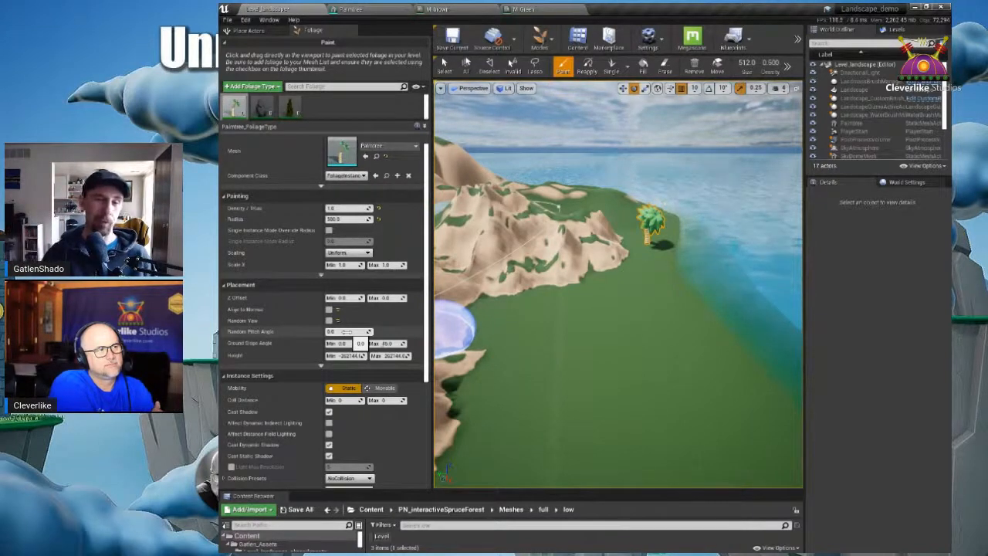
right_drag(590, 344, 556, 349)
key(w)
mouse_move(610, 273)
mouse_down()
mouse_move(644, 302)
mouse_move(693, 376)
mouse_move(502, 394)
mouse_up()
key(s)
mouse_move(502, 394)
right_down()
mouse_move(657, 359)
mouse_move(814, 342)
mouse_move(572, 332)
right_up()
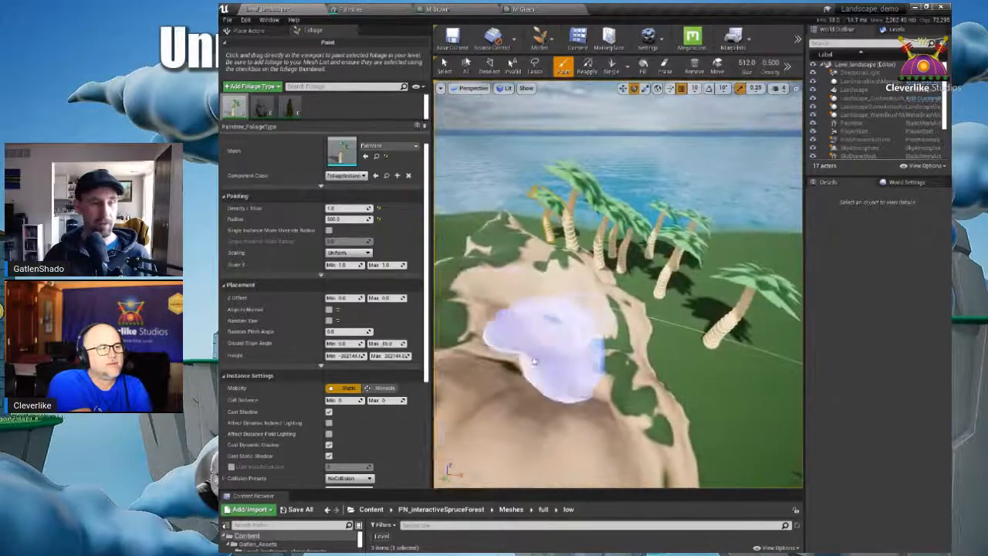
key(ctrl+z)
Step: Set the palm trees' Random Pitch Angle to 90 and try painting them across the grass, then undo the stroke
click(348, 332)
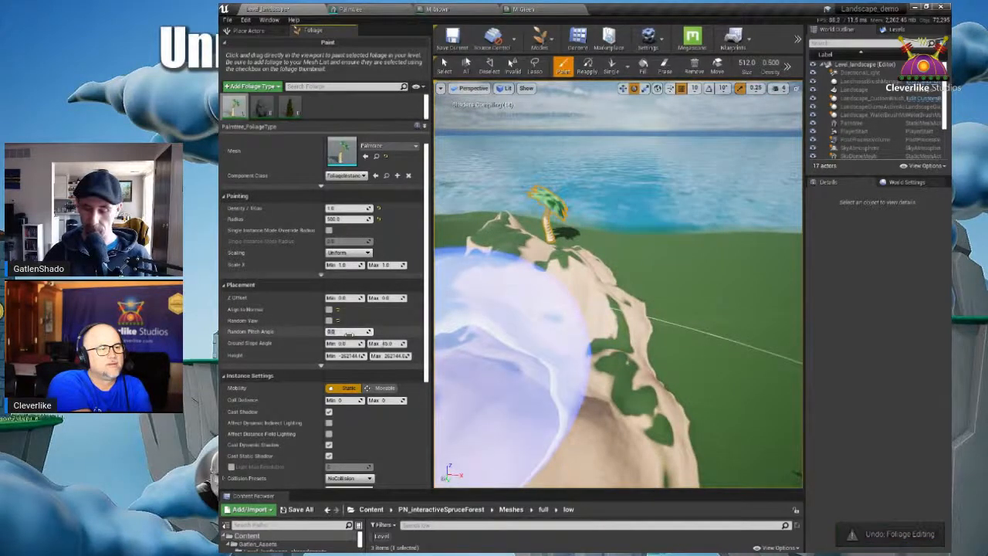
drag(595, 283, 789, 317)
mouse_move(789, 317)
right_down()
mouse_move(648, 305)
mouse_move(681, 309)
right_up()
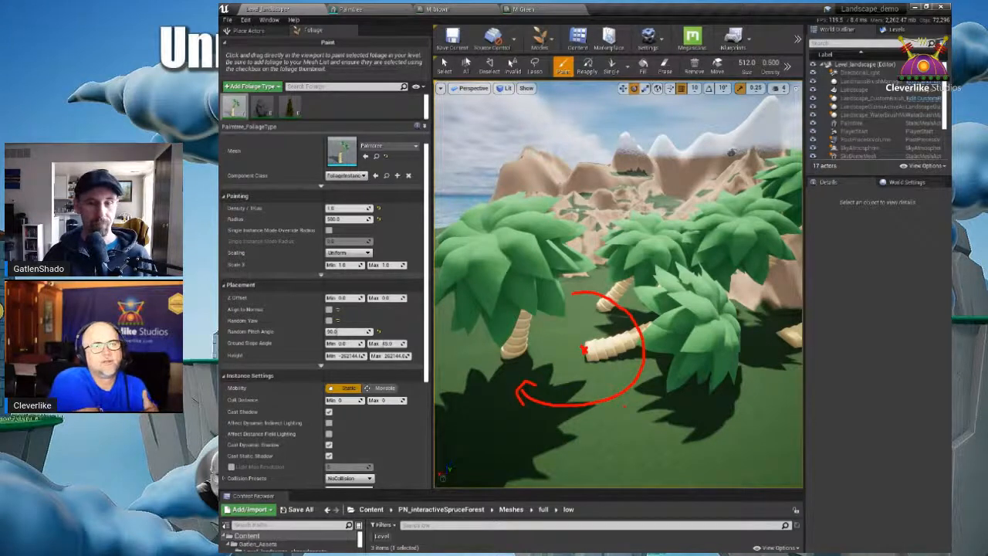
key(ctrl+z)
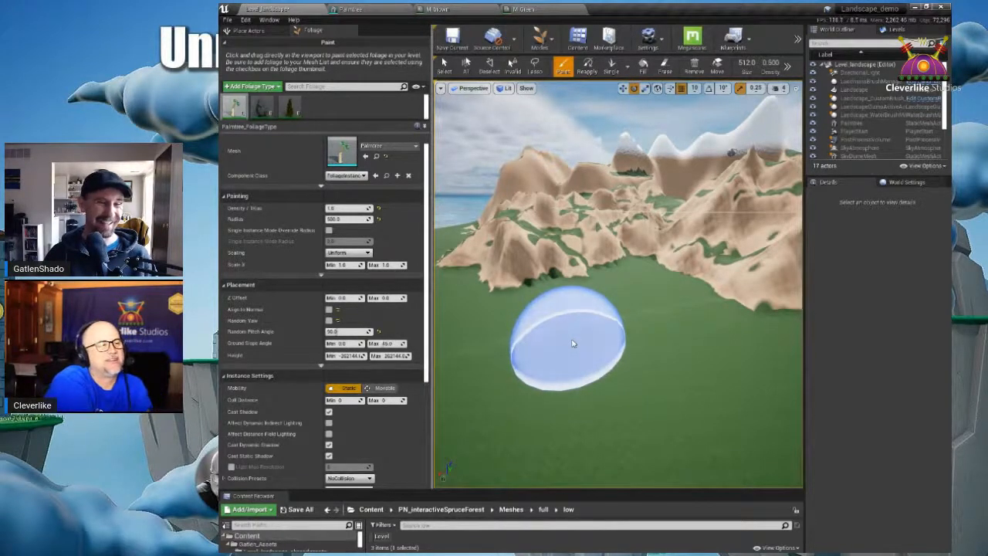
Step: Try painting palm trees up the steep mountainside with a changed maximum Ground Slope Angle and Random Pitch Angle at 0, then undo the strokes and settings
mouse_move(589, 338)
right_down()
mouse_move(629, 333)
mouse_move(622, 340)
mouse_move(618, 314)
mouse_move(602, 307)
right_up()
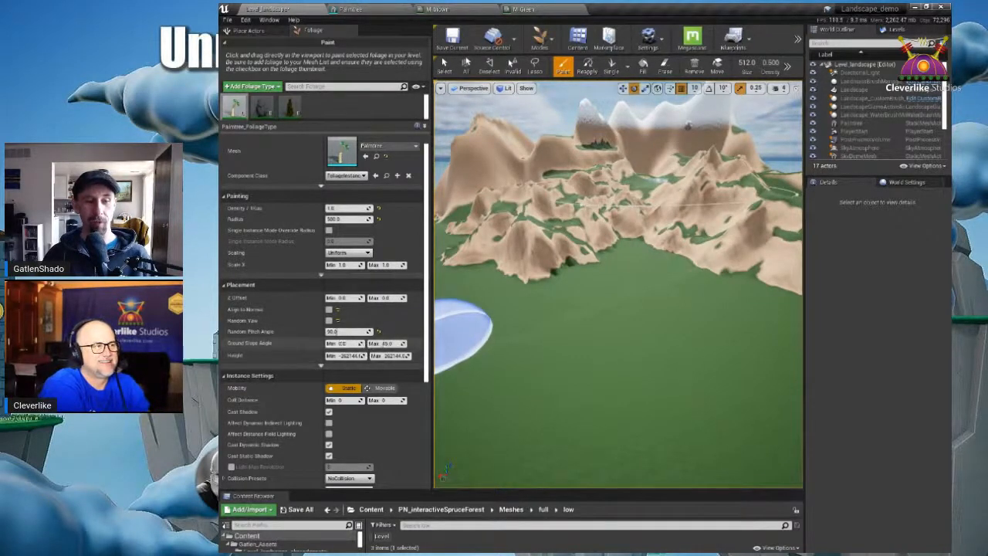
key(w)
mouse_move(576, 317)
right_down()
mouse_move(585, 317)
mouse_move(579, 299)
mouse_move(574, 353)
right_up()
click(618, 359)
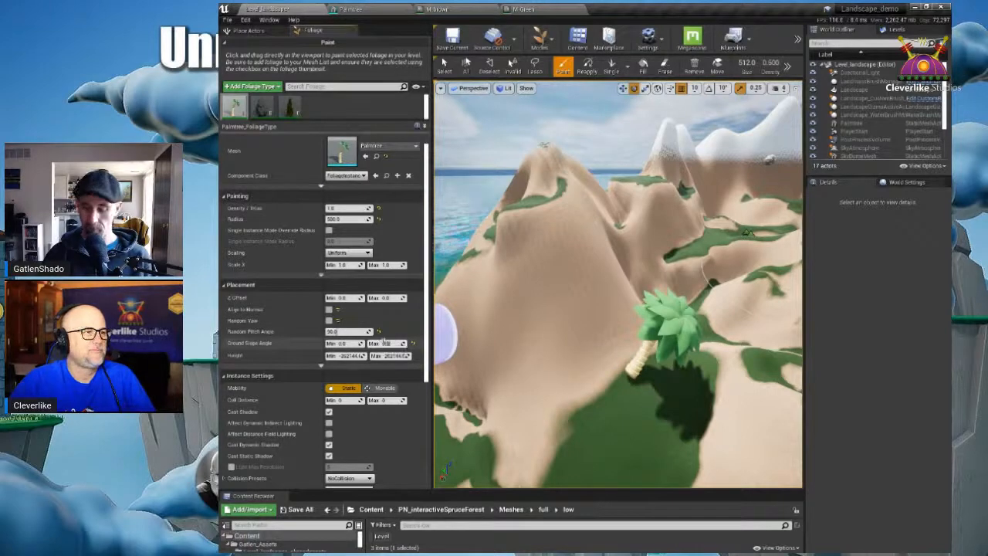
drag(607, 374, 557, 232)
mouse_move(606, 288)
right_down()
mouse_move(633, 293)
mouse_move(595, 286)
right_up()
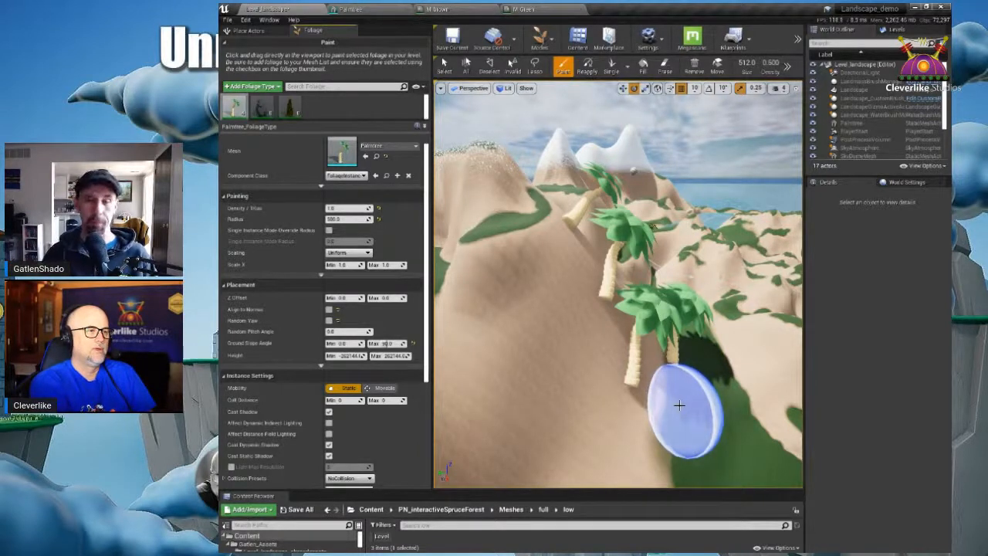
key(ctrl+z)
key(ctrl+z)
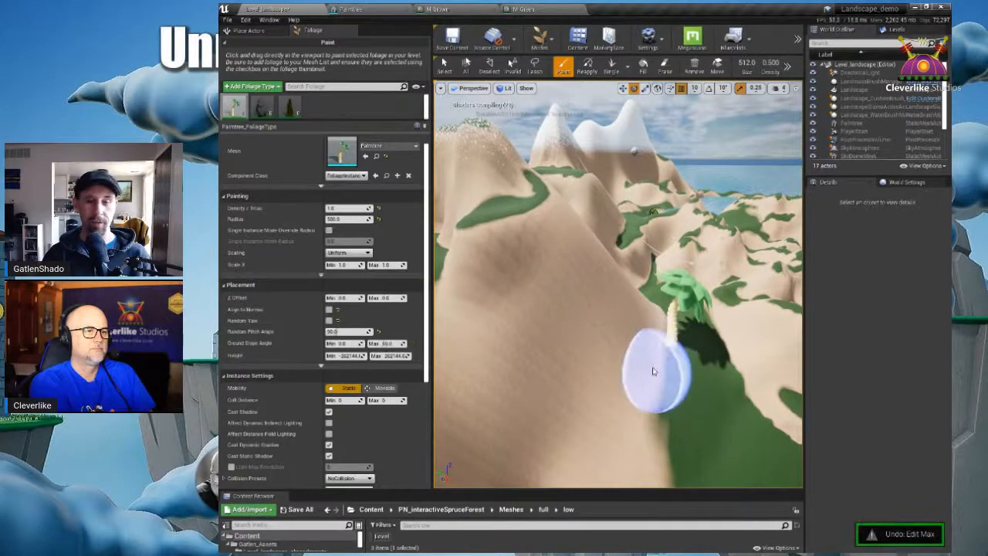
key(ctrl+z)
key(ctrl+z)
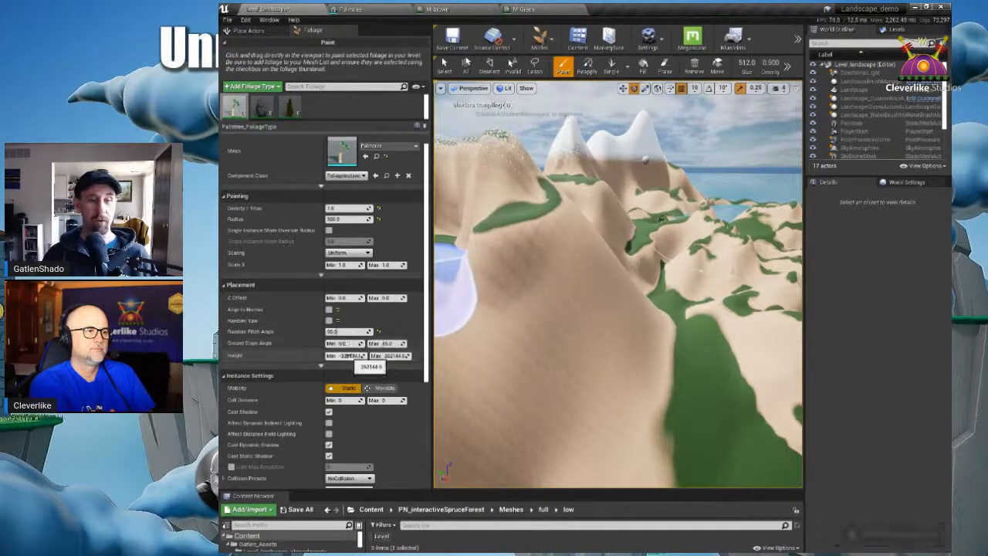
Step: Limit the palm trees' placement Height to a minimum of 0 and maximum of 5000, and reset Random Pitch Angle to its default
right_drag(563, 358, 585, 369)
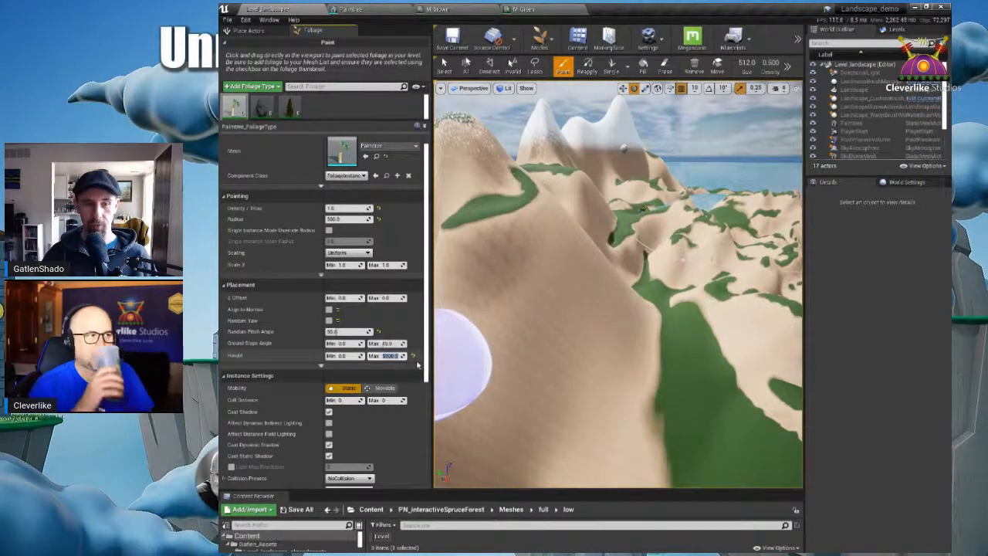
scroll(613, 310, down, 8)
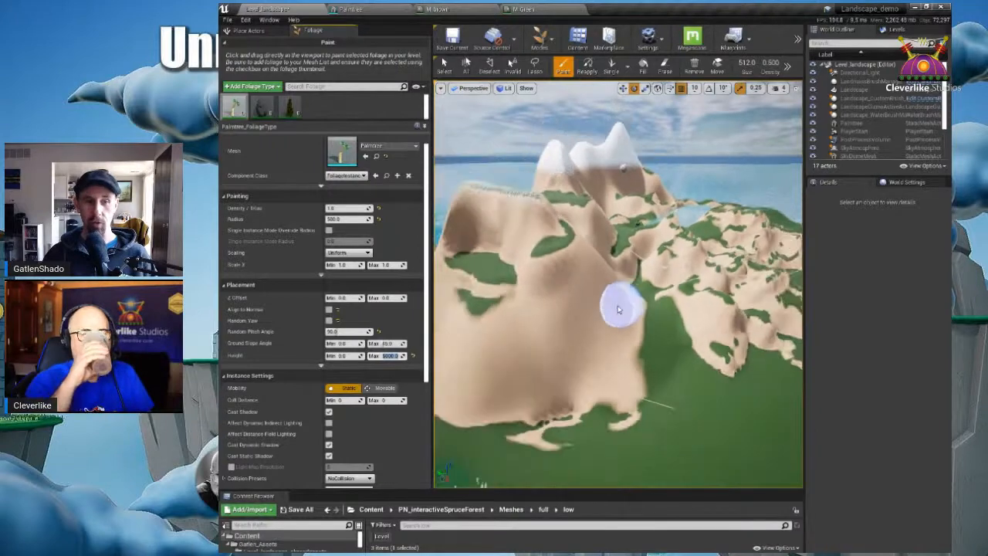
click(377, 332)
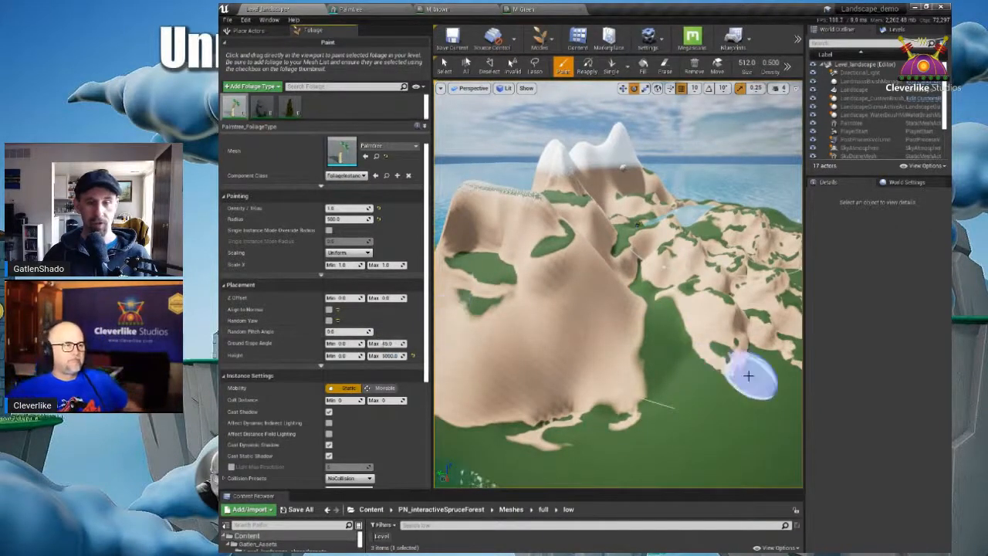
Step: Try painting palm trees from the low grass up to the mountain top, then undo the palms
click(727, 434)
mouse_move(727, 434)
mouse_down()
mouse_move(637, 362)
mouse_move(552, 234)
mouse_up()
drag(543, 240, 514, 193)
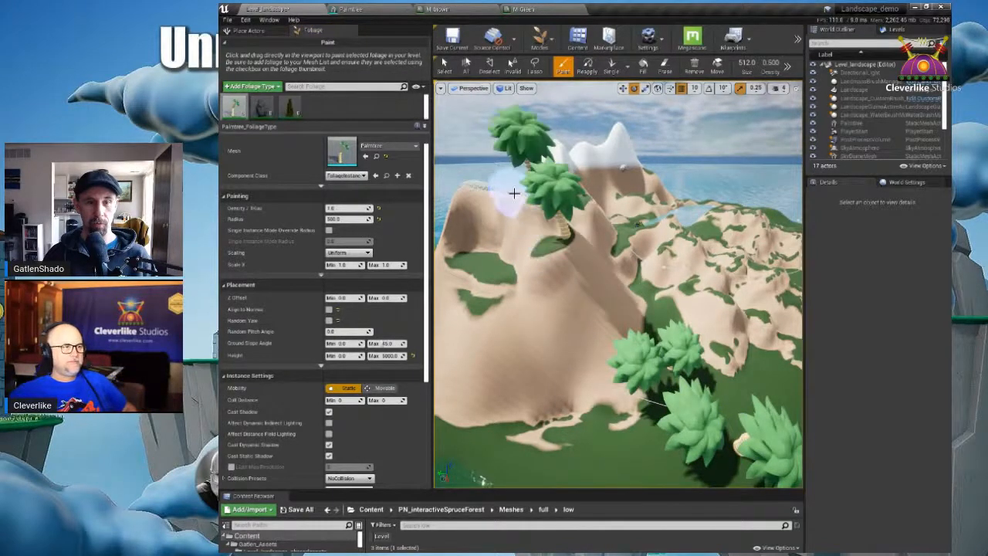
key(ctrl+z)
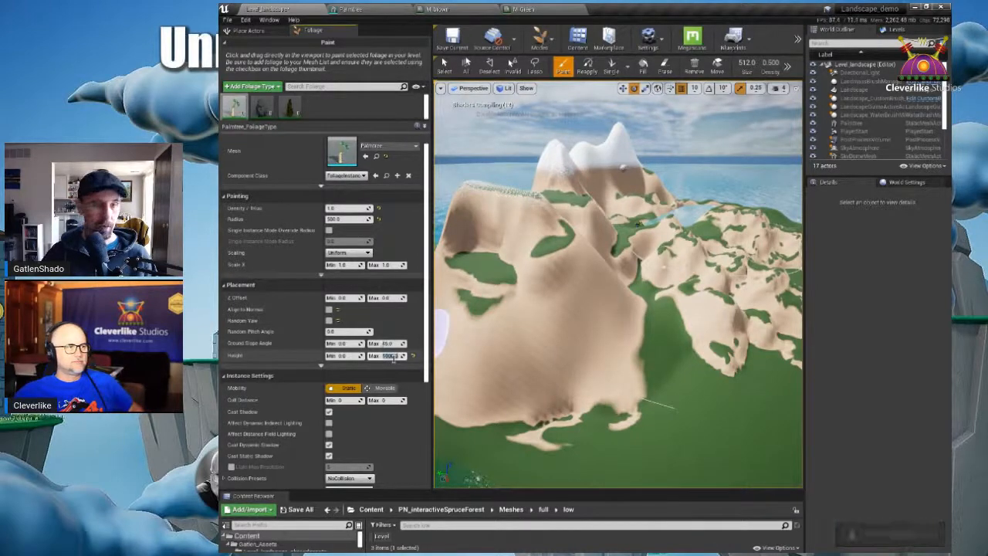
Step: Set the palm trees' maximum Height to 1000, test it by painting around the foot of the mountain, and undo the palms
mouse_move(743, 411)
mouse_down()
mouse_move(633, 342)
mouse_move(540, 227)
mouse_move(672, 386)
mouse_move(599, 368)
mouse_move(544, 219)
mouse_move(540, 236)
mouse_move(619, 442)
mouse_move(499, 282)
mouse_move(460, 386)
mouse_move(544, 347)
mouse_up()
mouse_move(544, 348)
right_down()
mouse_move(533, 346)
mouse_move(543, 343)
right_up()
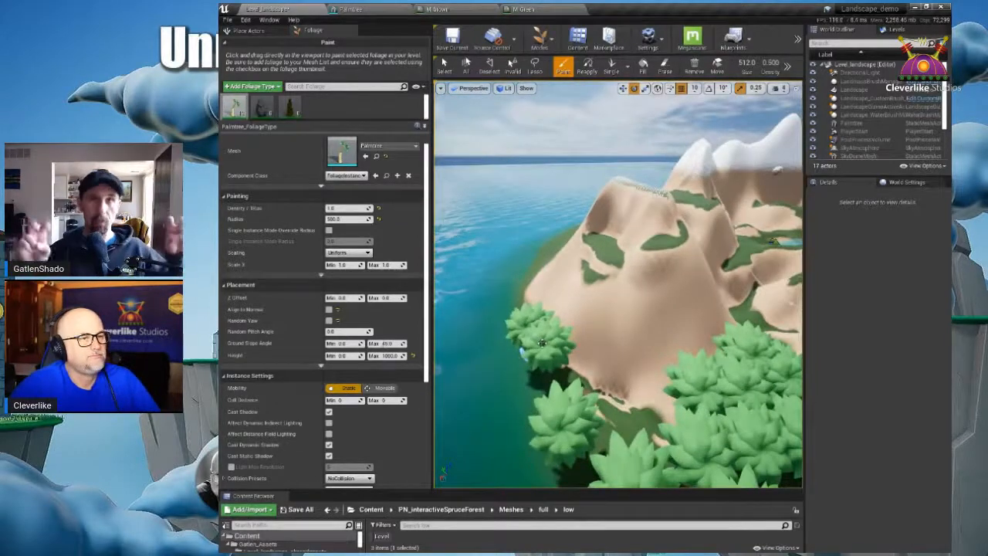
right_drag(611, 335, 617, 336)
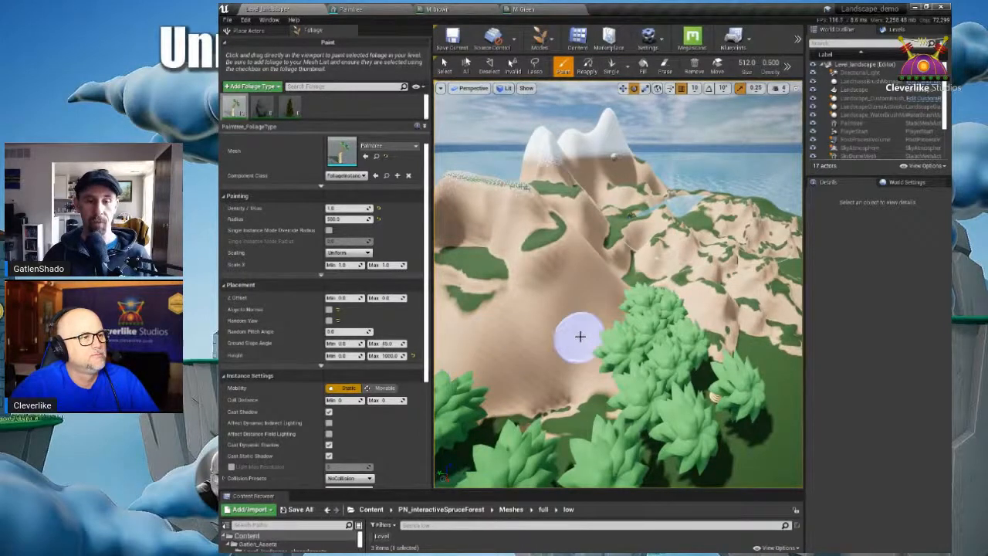
key(ctrl+z)
Step: Paint a row of palm trees along the grass between the rocky hills and the shore
scroll(633, 361, down, 3)
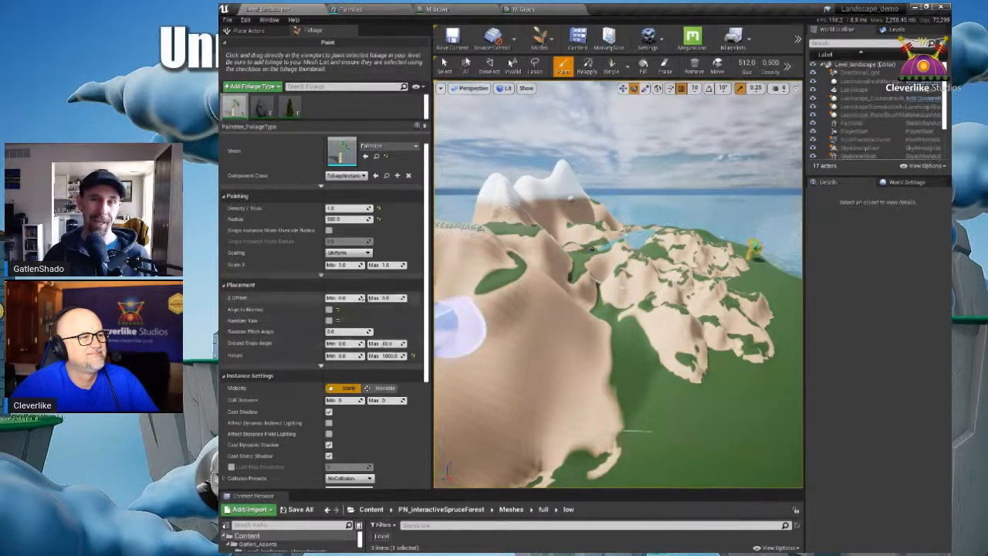
scroll(357, 341, down, 1)
scroll(357, 341, down, 5)
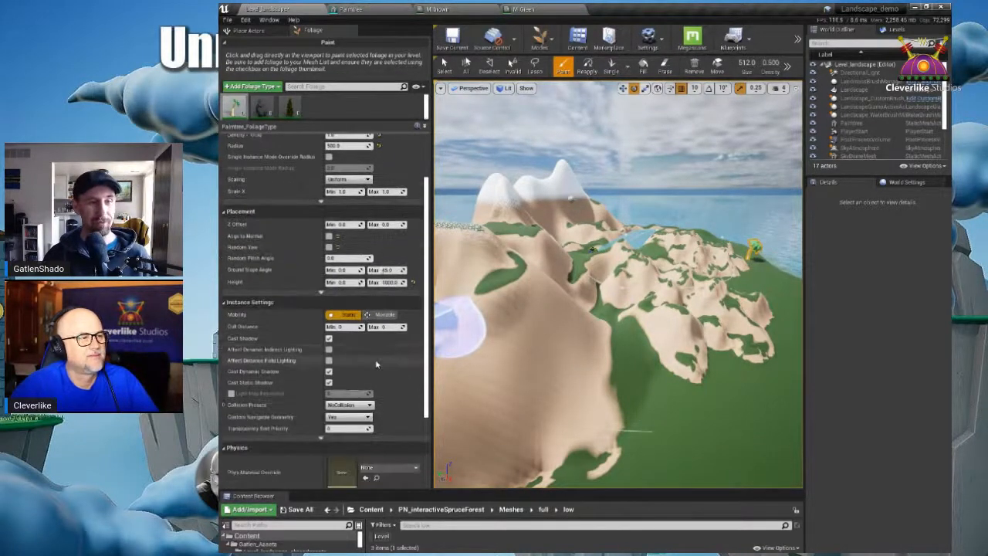
scroll(376, 363, up, 1)
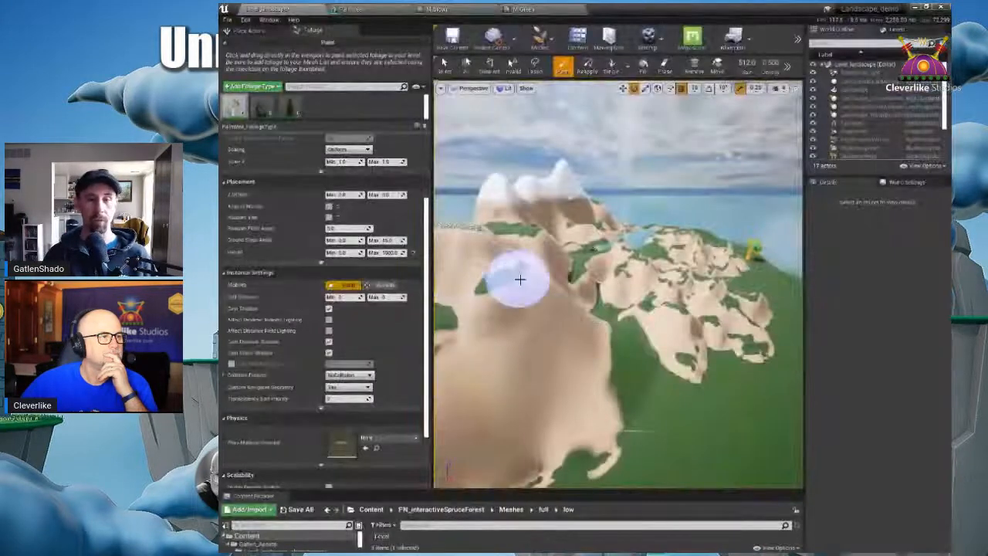
mouse_move(520, 280)
right_down()
mouse_move(545, 298)
mouse_move(691, 342)
mouse_move(670, 347)
mouse_move(672, 360)
right_up()
mouse_move(671, 263)
mouse_down()
mouse_move(595, 261)
mouse_move(454, 206)
mouse_up()
right_drag(545, 291, 443, 297)
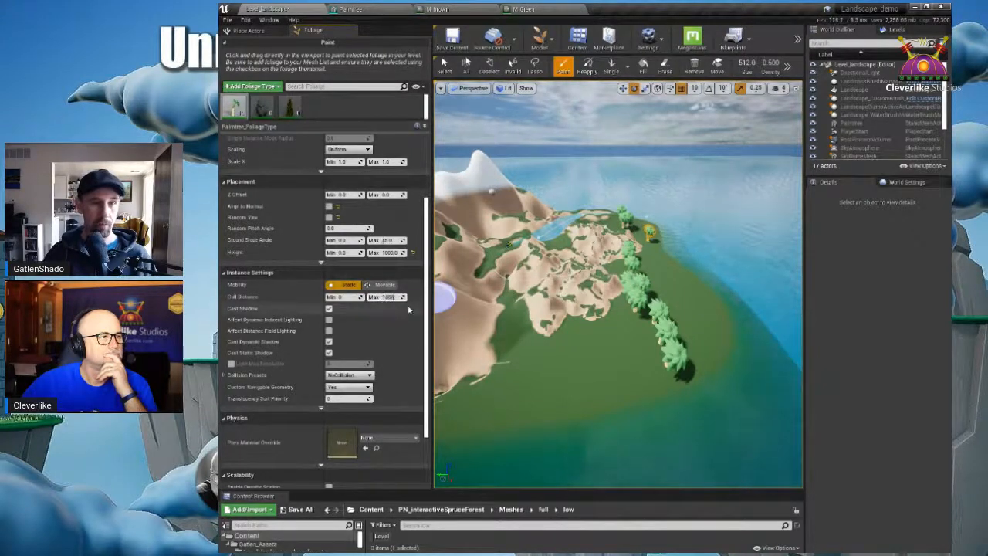
Step: Try maximum Cull Distance values of 1000 and 5000 on the palm trees, checking them from near and far, then restore it to 0
key(Return)
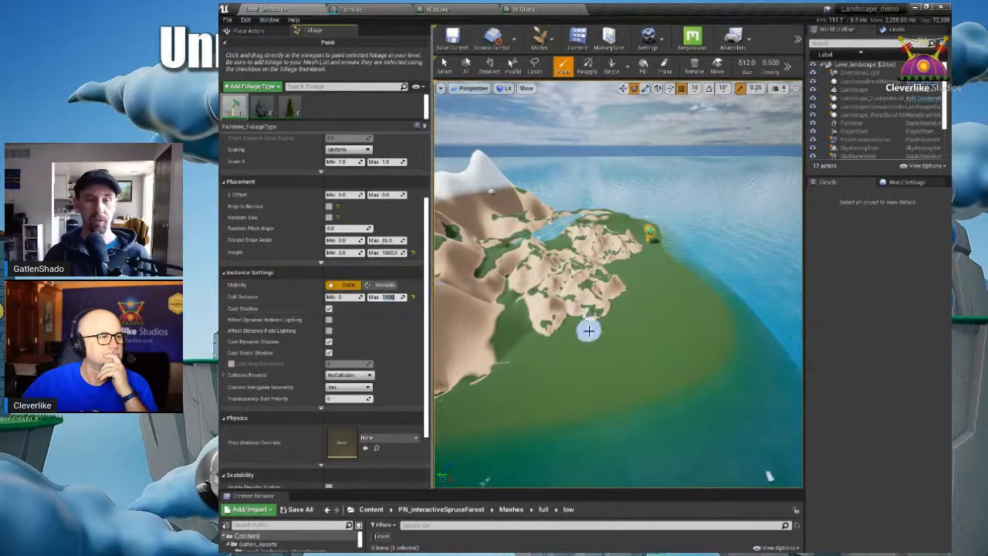
mouse_move(641, 346)
right_down()
mouse_move(659, 342)
mouse_move(681, 363)
mouse_move(626, 283)
right_up()
key(w)
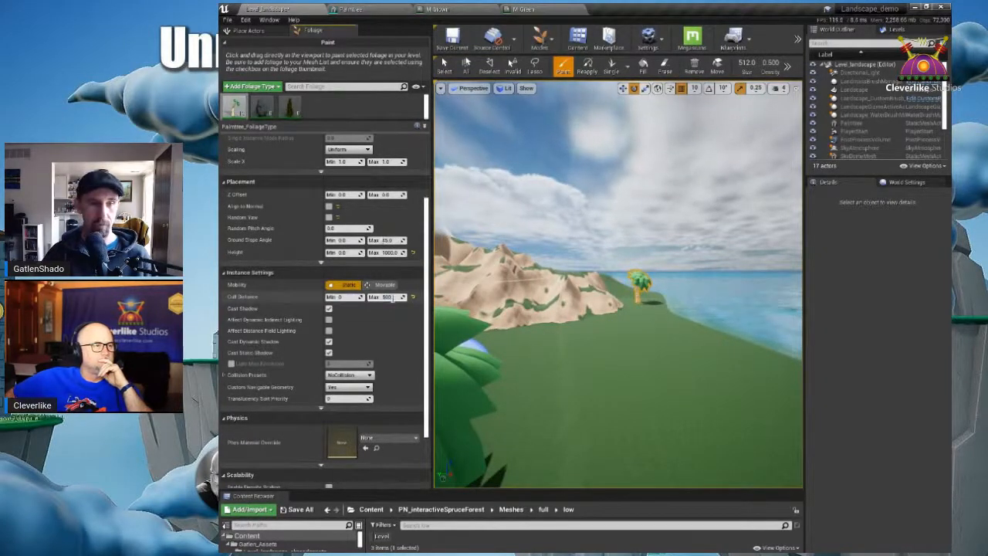
right_drag(472, 318, 467, 315)
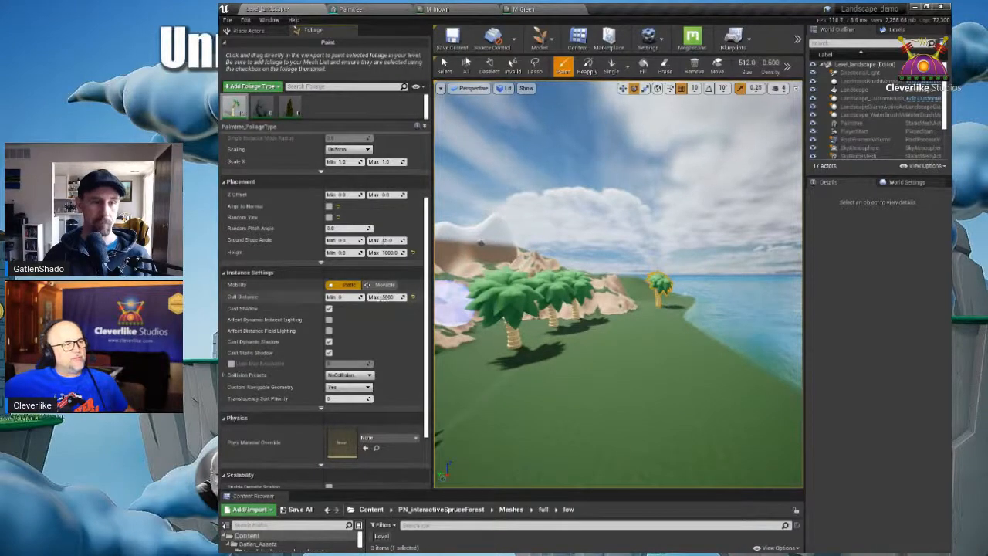
right_drag(597, 411, 618, 398)
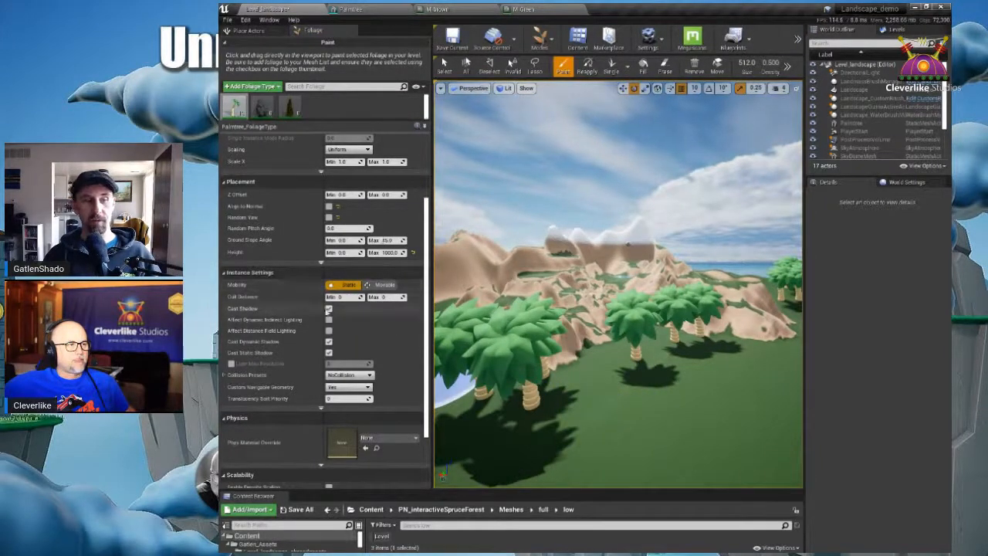
Step: Switch Cast Shadow off and back on for the palm trees to compare their shadows
click(329, 310)
click(329, 309)
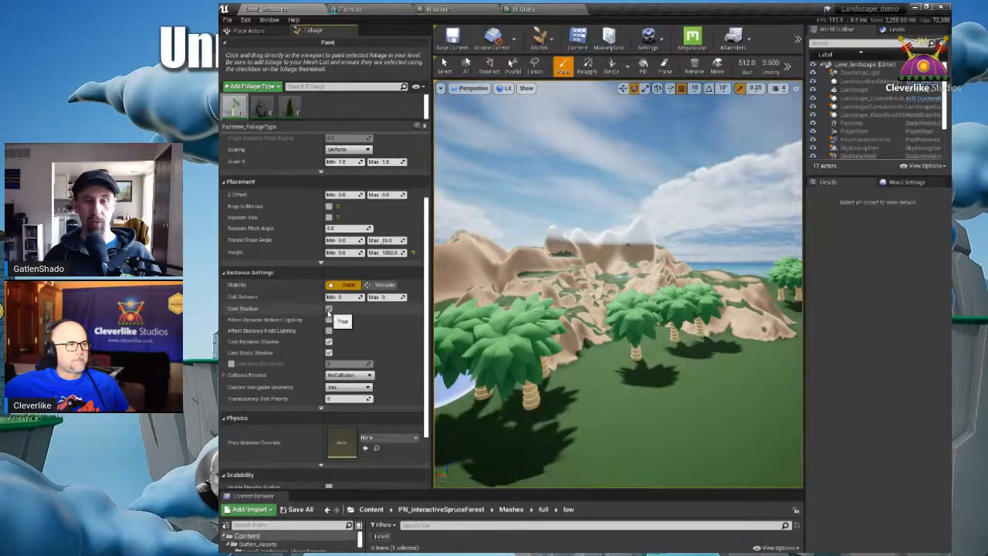
click(329, 310)
click(329, 310)
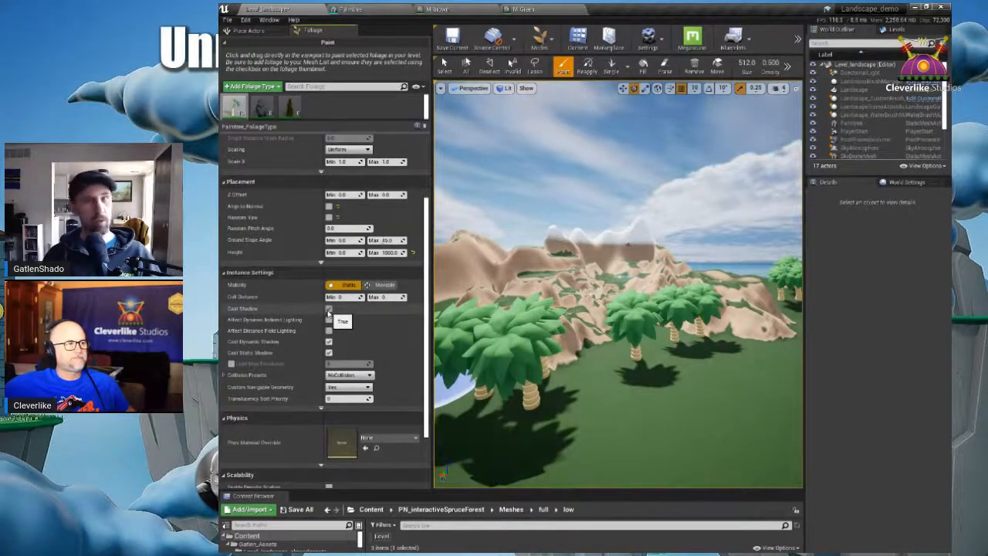
click(329, 309)
click(329, 310)
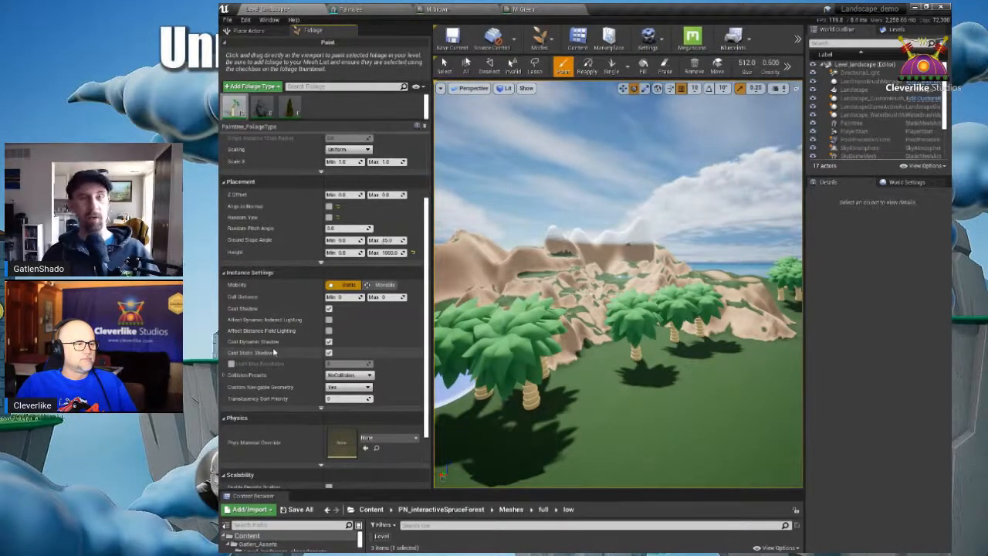
Step: Play-test the level by running the character through the palm trees to check their collision, and stop the play session
scroll(273, 351, down, 1)
scroll(272, 346, down, 1)
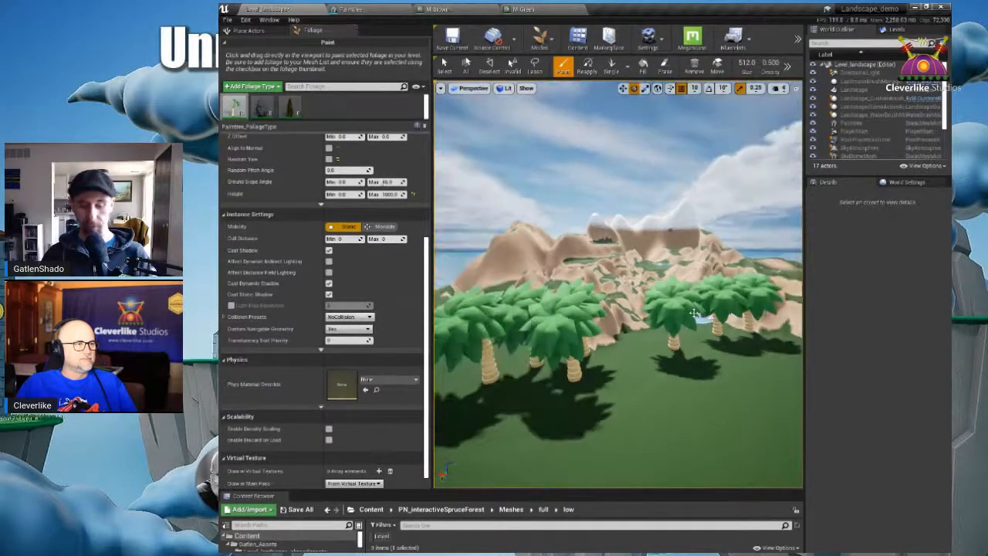
key(alt+p)
key(w)
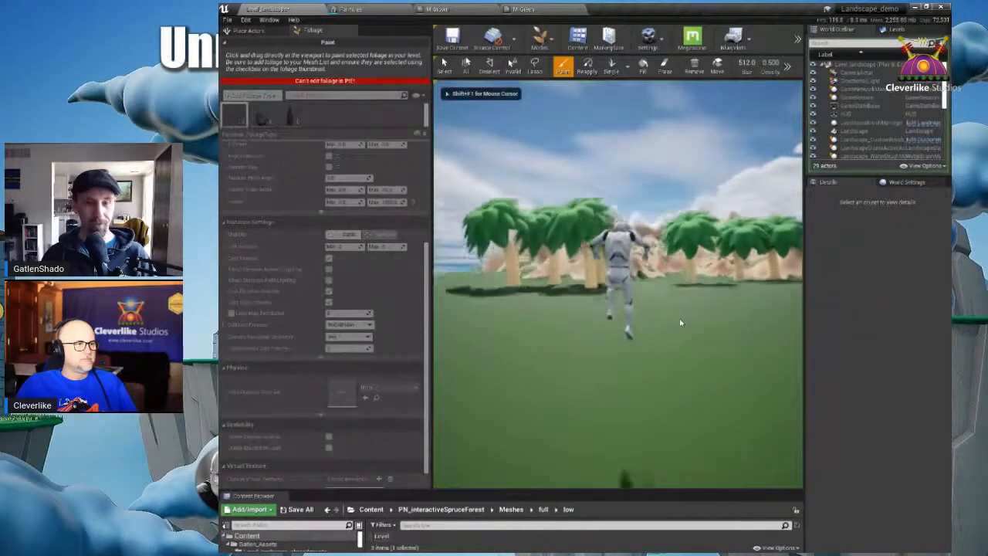
key(w)
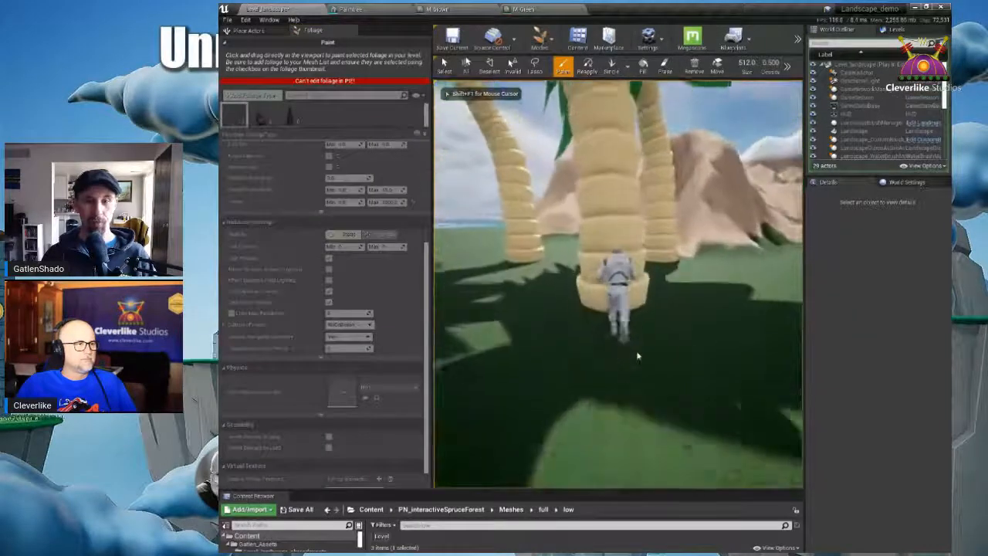
key(w)
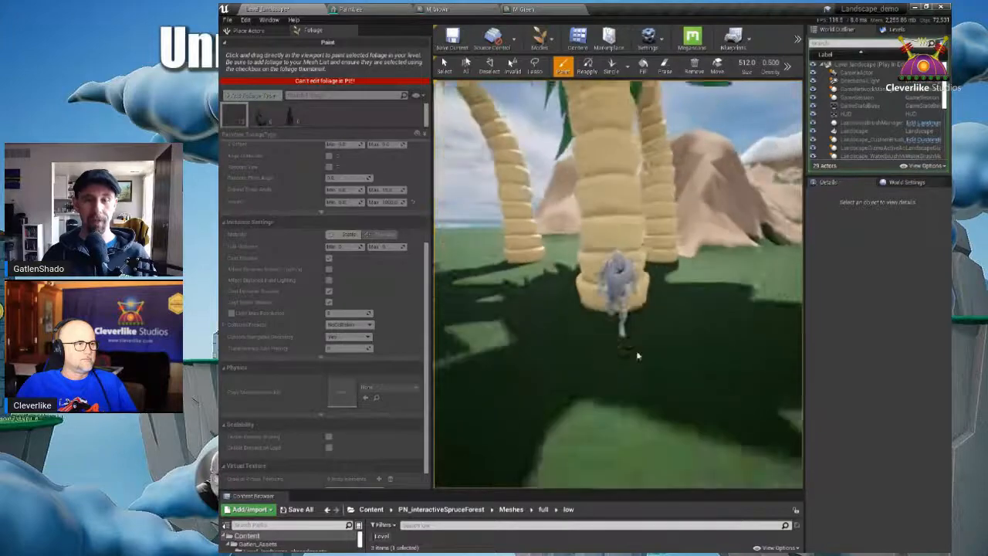
key(w)
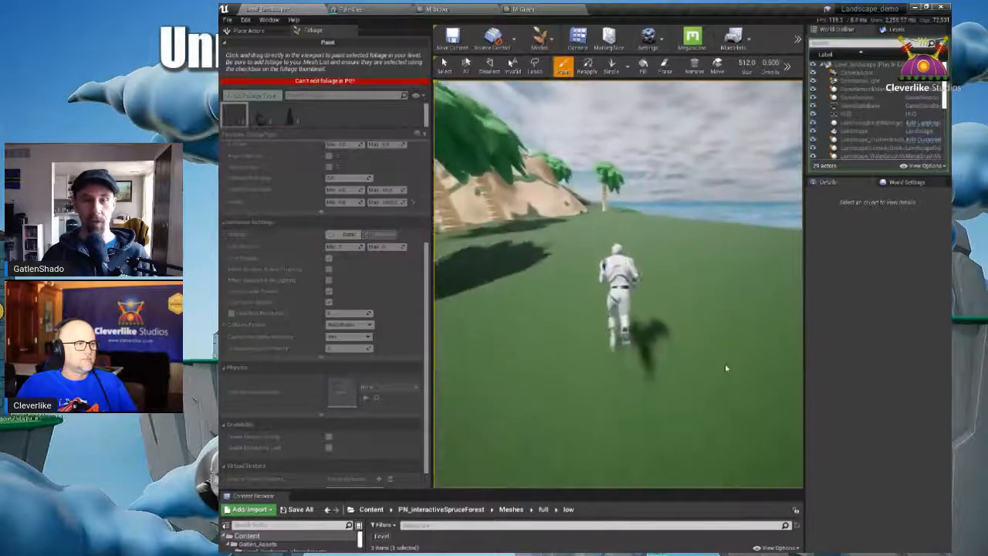
key(w)
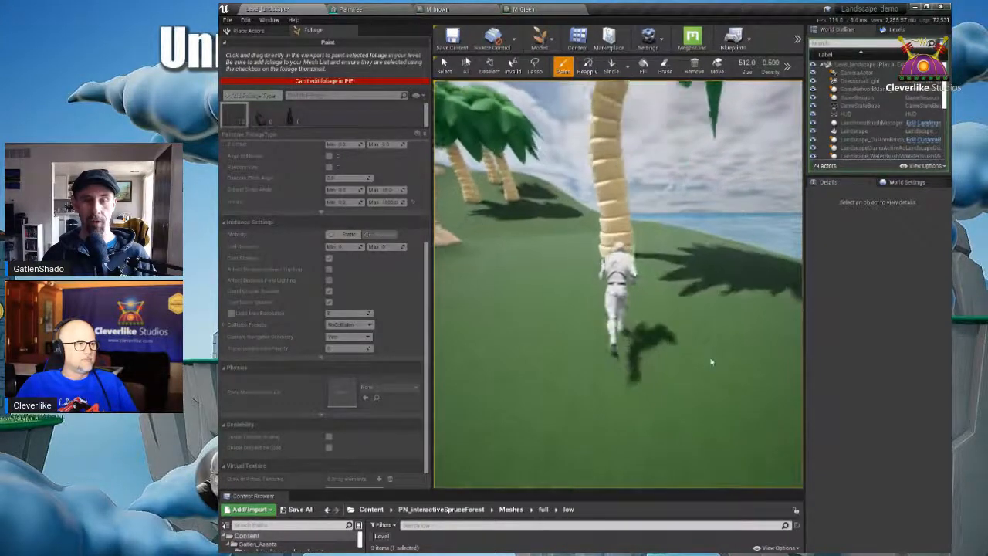
key(w)
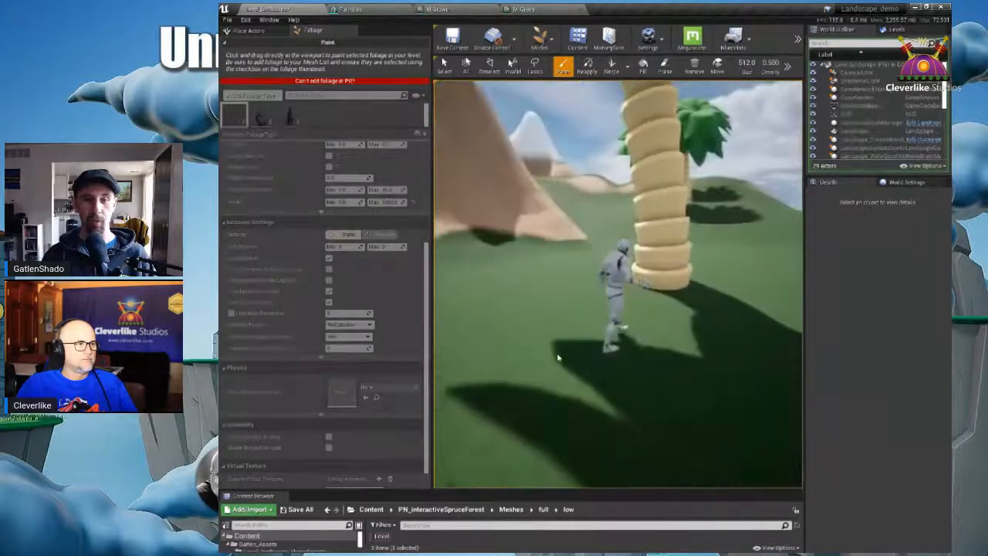
key(Escape)
Step: Set the palm tree foliage type's Collision Presets to BlockAll
mouse_move(540, 353)
right_down()
mouse_move(594, 273)
mouse_move(588, 320)
mouse_move(440, 281)
mouse_move(891, 333)
mouse_move(918, 352)
right_up()
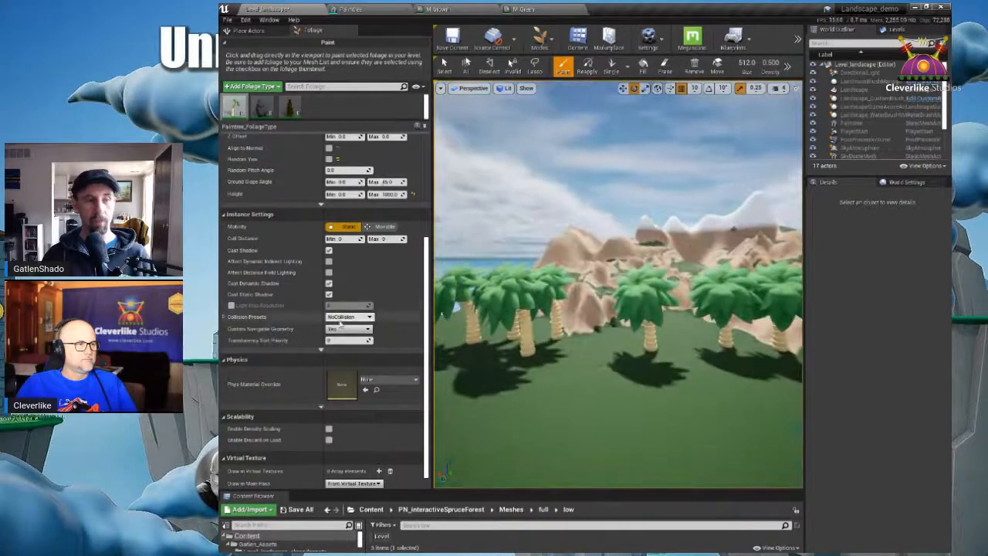
click(349, 316)
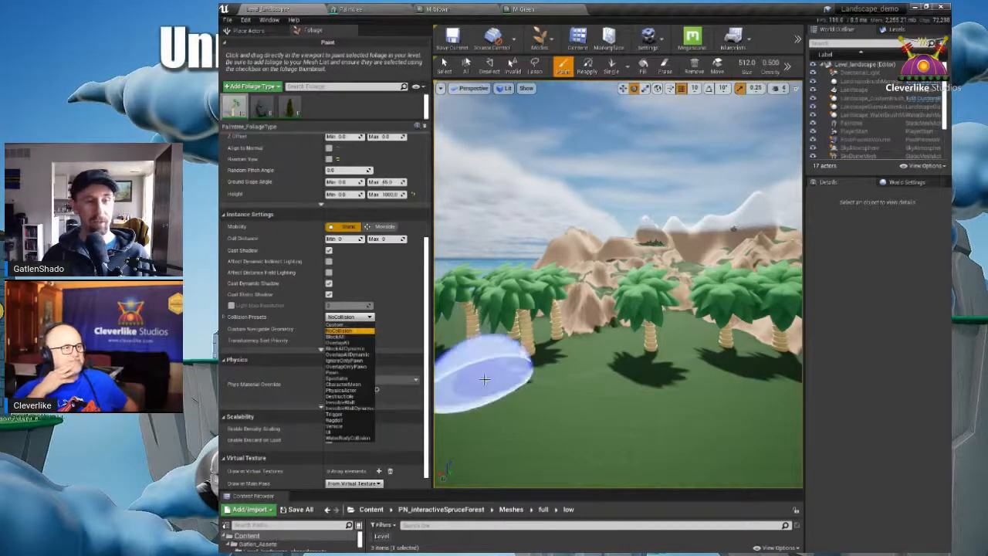
click(367, 323)
click(362, 323)
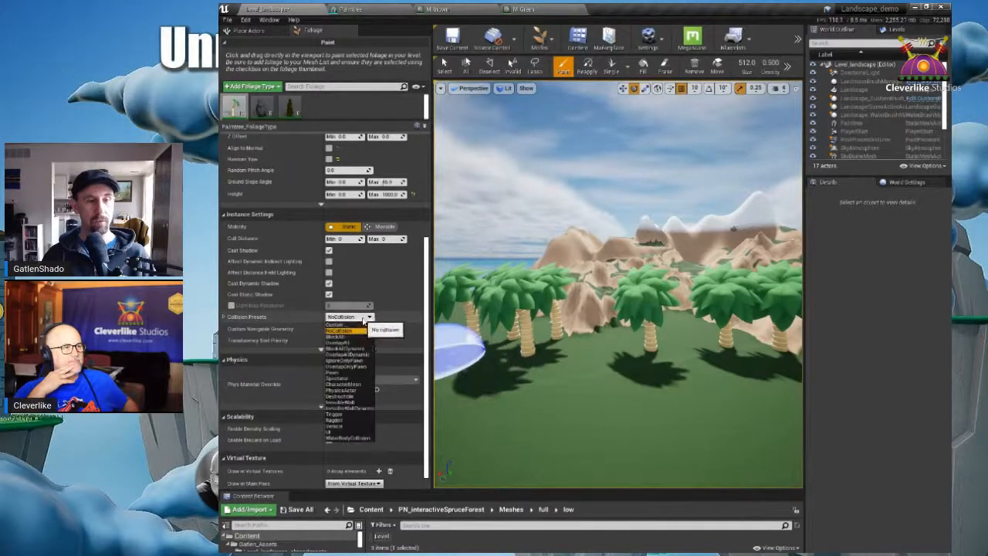
click(355, 348)
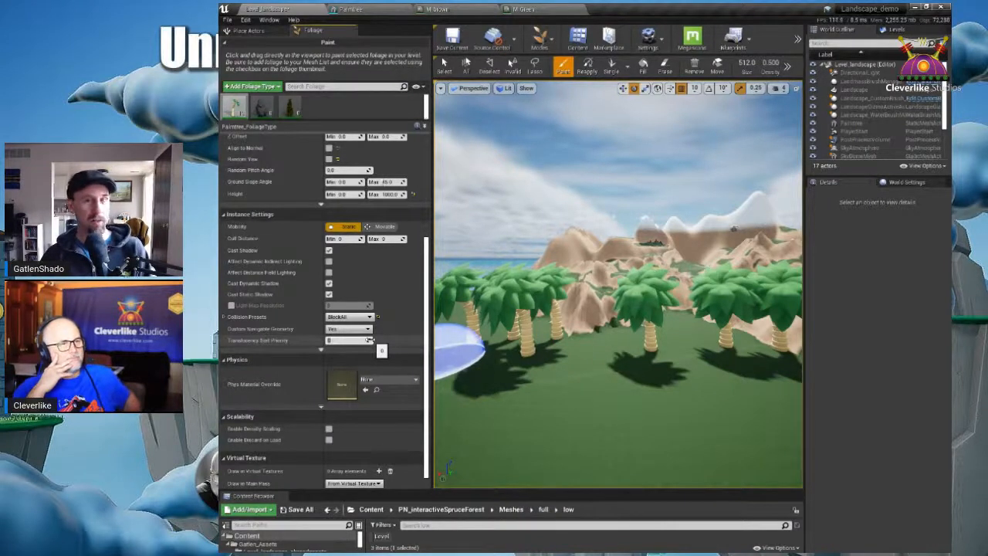
scroll(332, 357, down, 1)
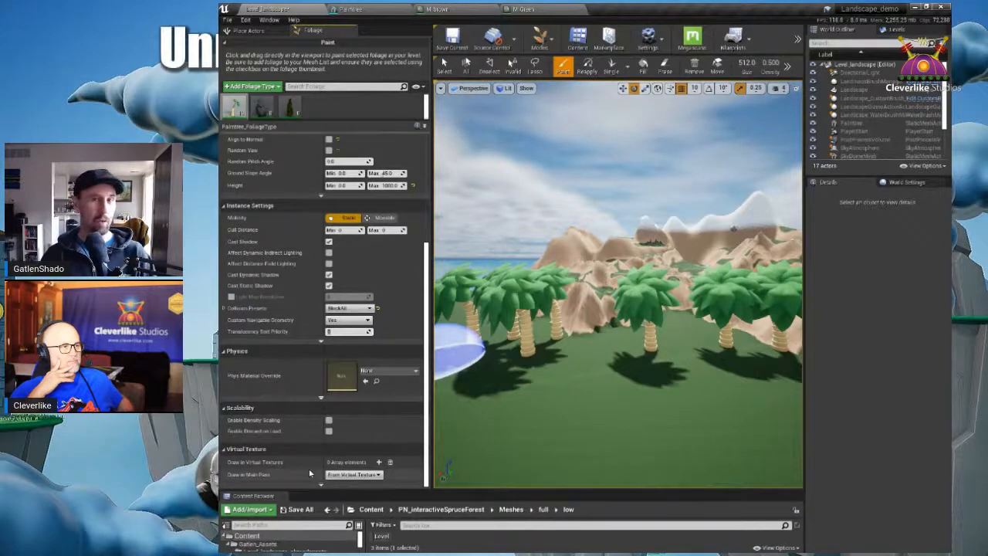
Step: Make the M_Green leaf material Two Sided, save it, and return to the level to view the palm leaves from below
mouse_move(552, 400)
right_down()
mouse_move(580, 413)
mouse_move(639, 403)
mouse_move(679, 417)
mouse_move(938, 438)
mouse_move(904, 445)
mouse_move(595, 342)
right_up()
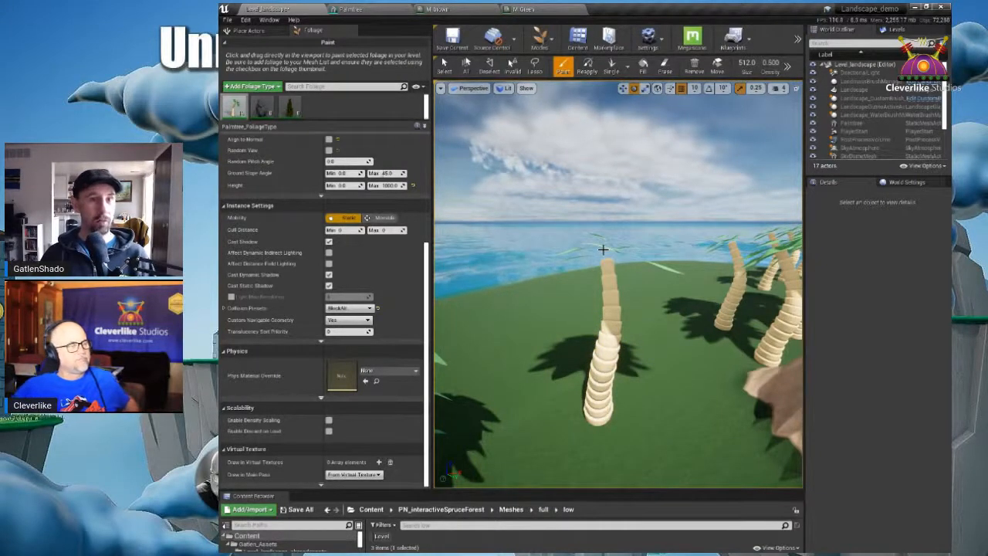
click(549, 14)
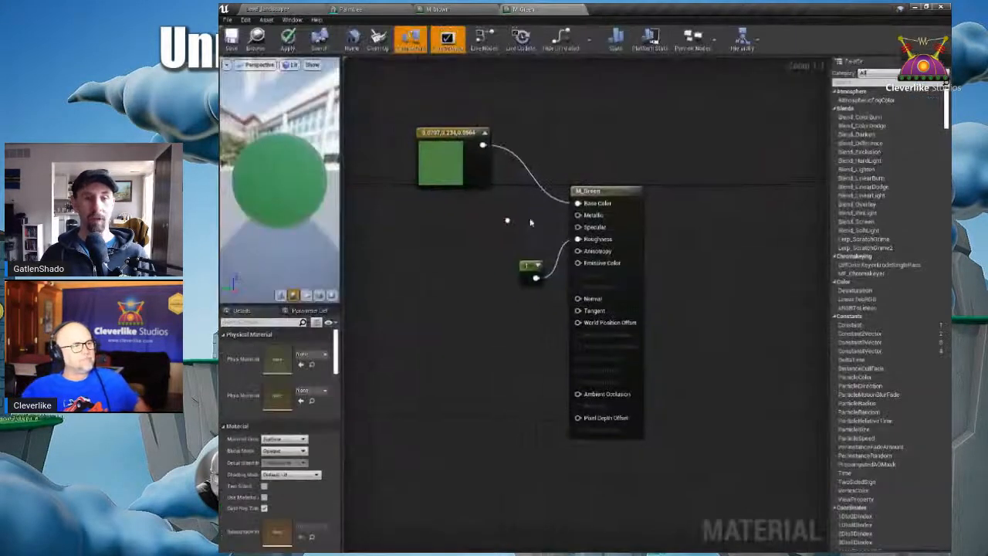
drag(342, 284, 425, 284)
drag(328, 303, 328, 152)
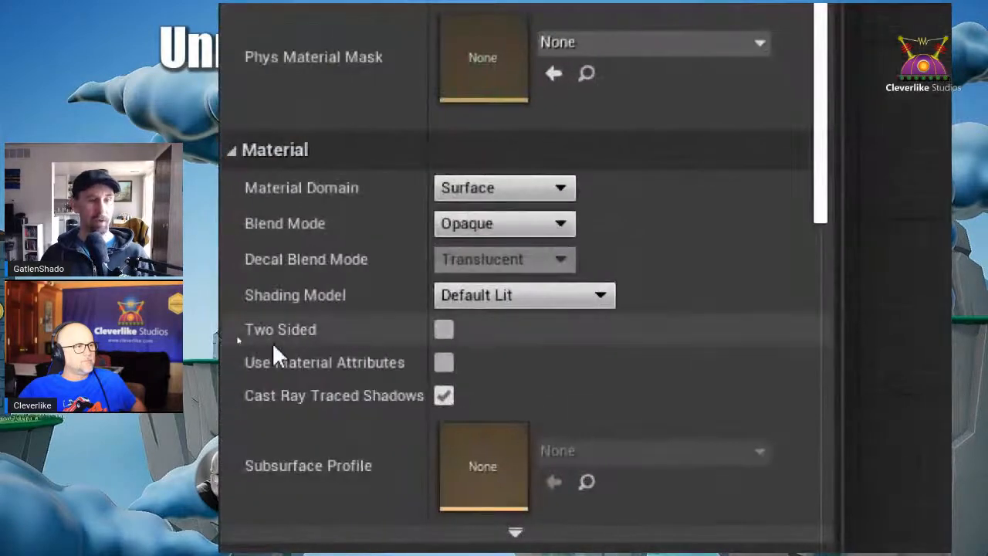
click(443, 330)
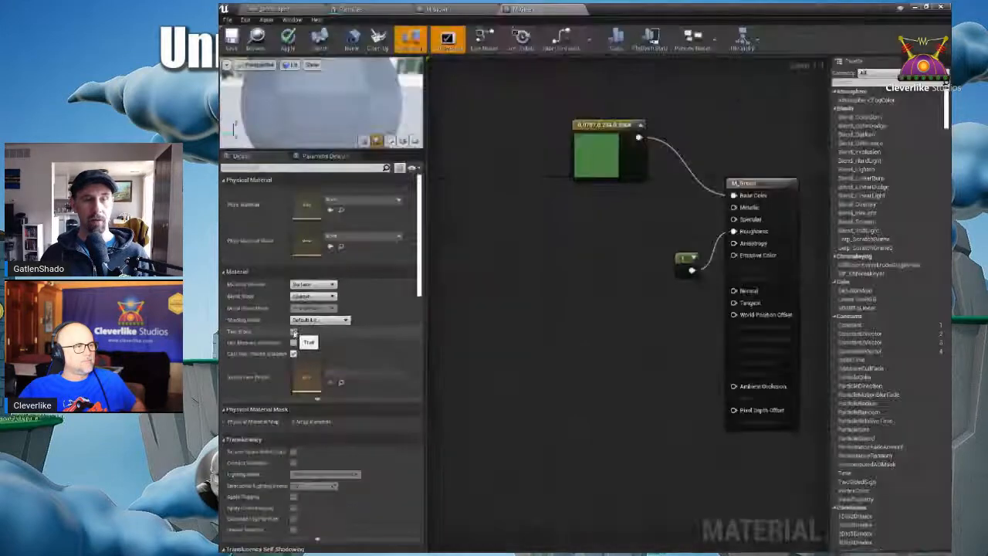
click(231, 42)
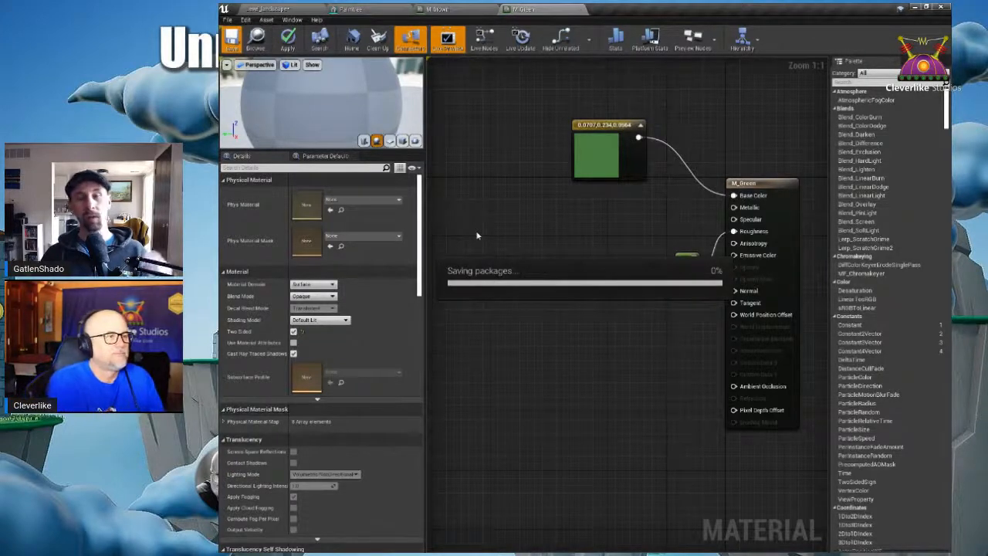
click(270, 9)
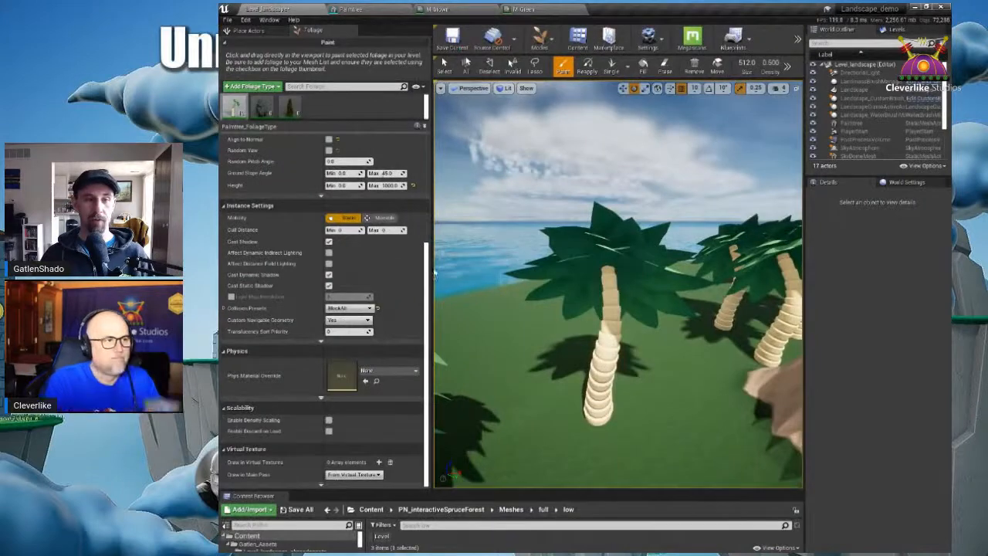
Step: Rearrange the layout with a narrower foliage settings area, a taller content browser and more room for the foliage type thumbnails
drag(431, 285, 348, 284)
drag(548, 484, 549, 391)
mouse_move(620, 293)
right_down()
mouse_move(520, 284)
mouse_move(258, 286)
right_up()
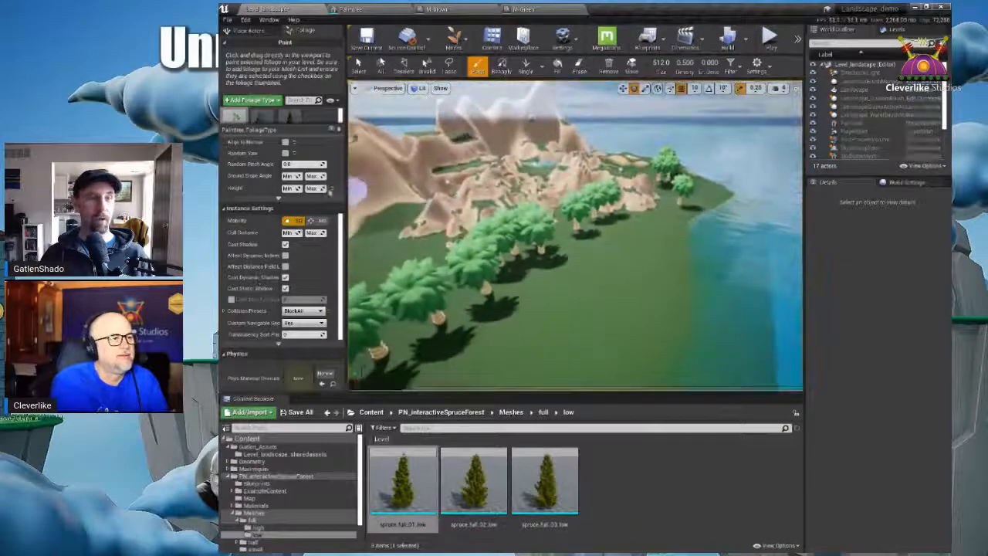
drag(345, 221, 383, 221)
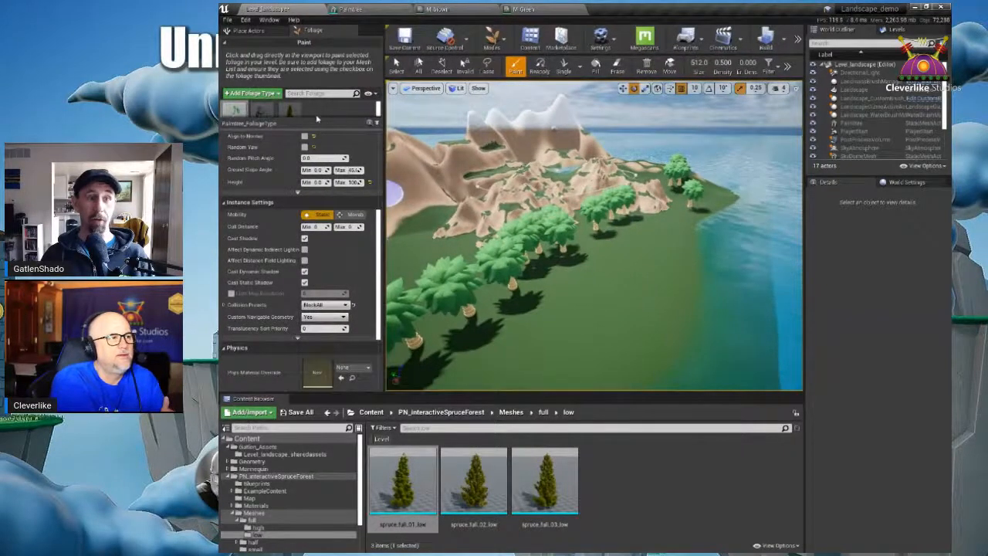
drag(320, 127, 309, 184)
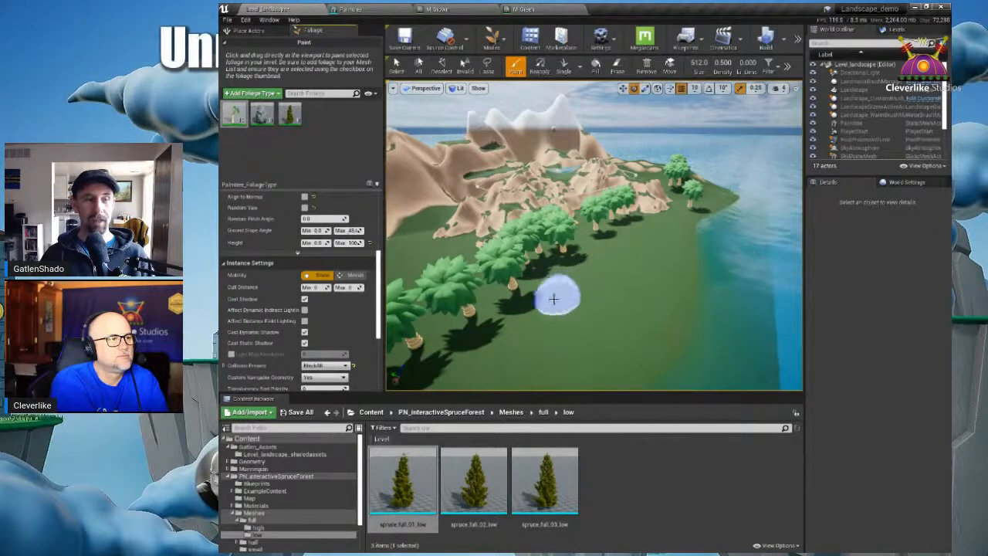
scroll(308, 292, down, 3)
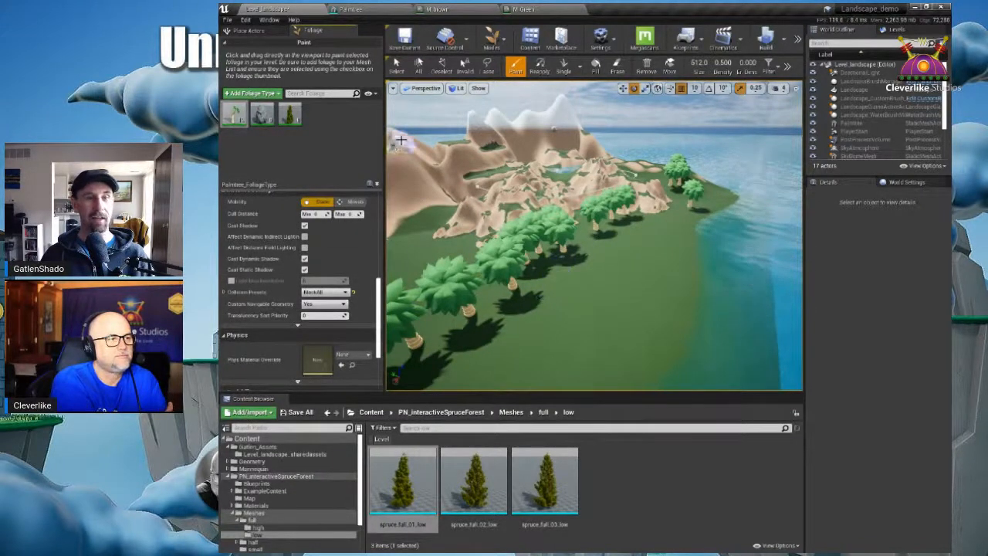
Step: Deactivate the palm tree foliage type for painting so the rock type is the active one
key(s)
mouse_move(541, 199)
right_down()
mouse_move(536, 219)
mouse_move(541, 204)
right_up()
key(w)
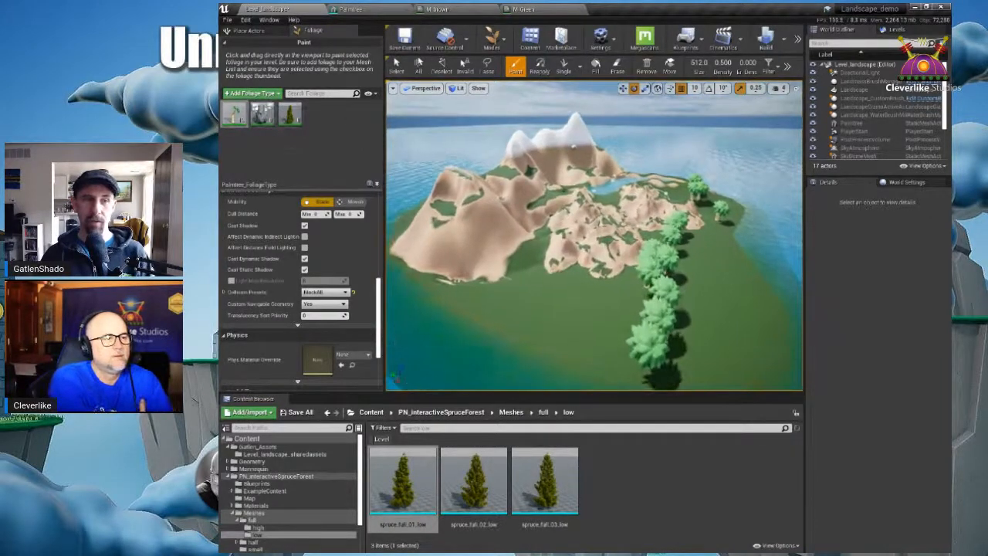
click(229, 109)
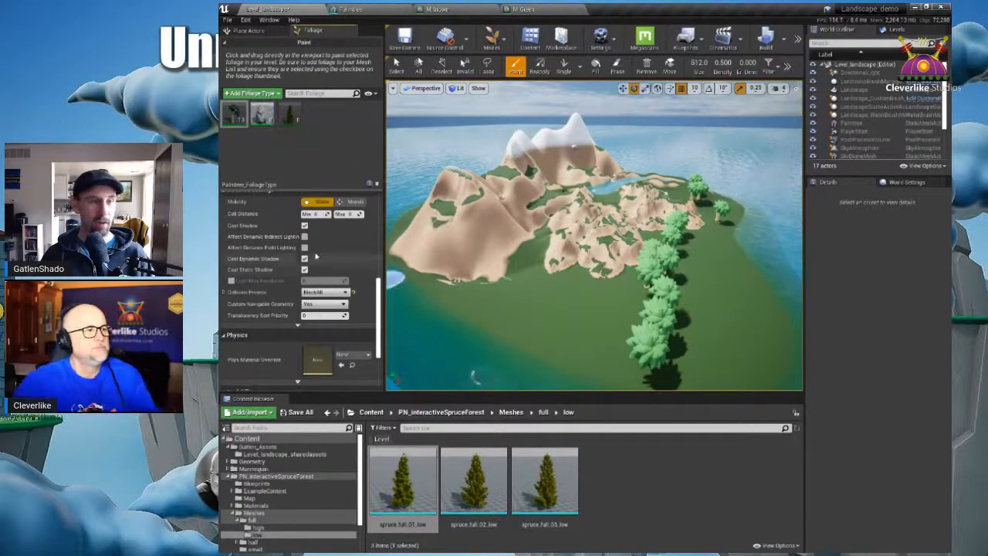
scroll(315, 268, up, 15)
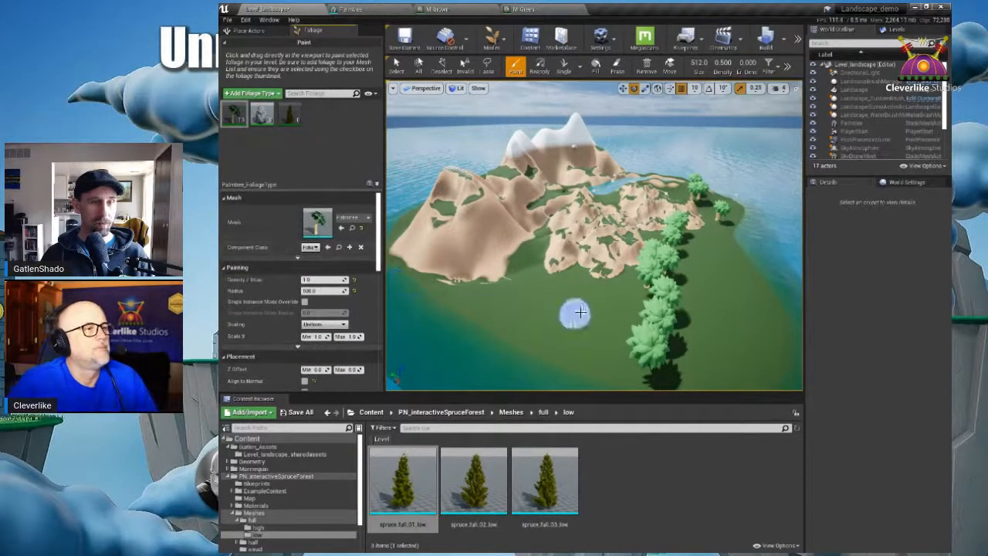
Step: Show the viewport in fullscreen and paint rocks on the mountain's grassy ledges and along the shore at its foot
key(a)
right_drag(537, 295, 537, 294)
key(F11)
right_drag(614, 330, 614, 331)
click(653, 174)
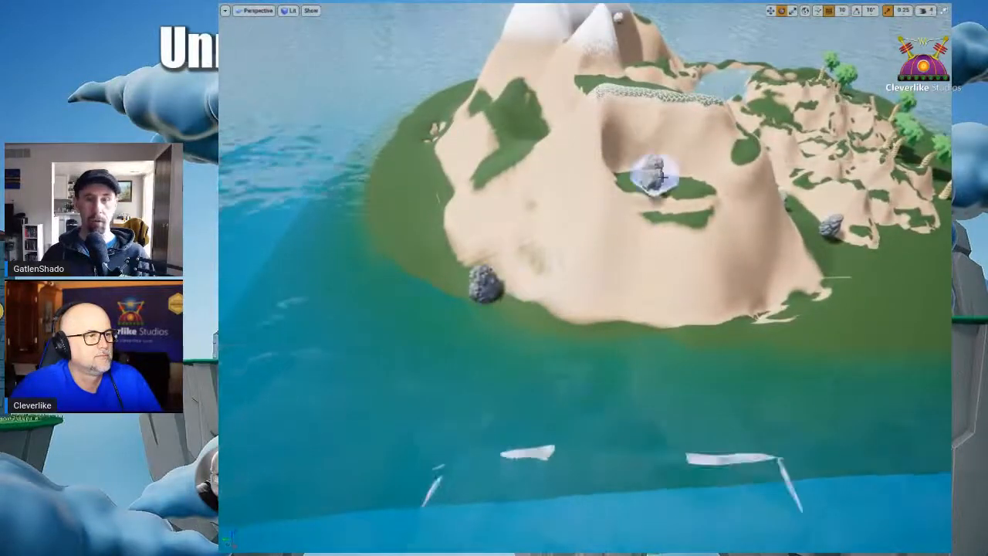
click(705, 180)
right_drag(707, 316, 653, 315)
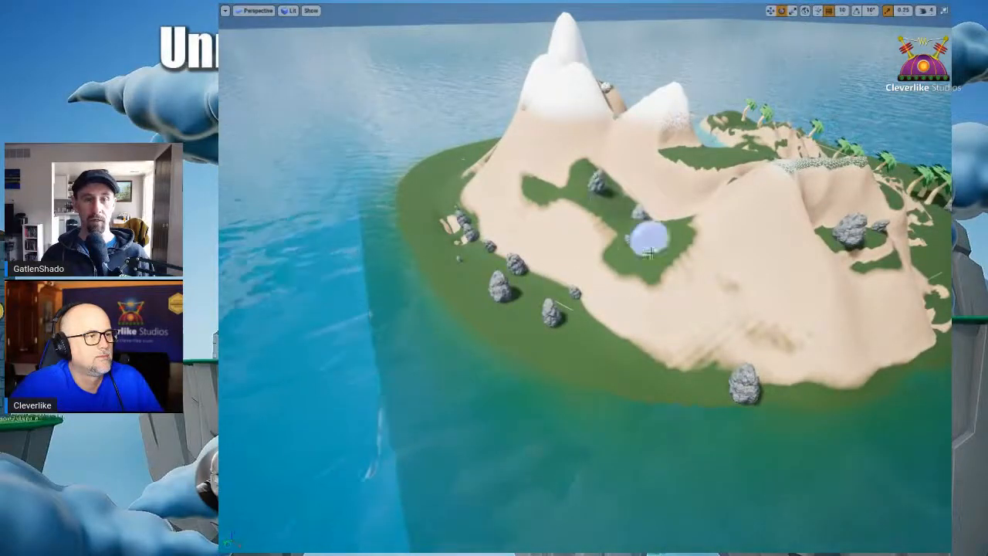
Step: Continue painting rocks over the grassy slopes and along the shore around the far side of the snowy mountains
right_drag(671, 240, 671, 240)
mouse_move(726, 346)
mouse_down()
mouse_move(478, 347)
mouse_move(337, 325)
mouse_move(292, 186)
mouse_up()
right_drag(292, 185, 292, 185)
click(523, 230)
mouse_move(568, 332)
right_down()
mouse_move(616, 312)
mouse_move(662, 334)
right_up()
click(397, 284)
click(453, 284)
mouse_move(514, 290)
mouse_down()
mouse_move(607, 265)
mouse_move(739, 265)
mouse_move(656, 210)
mouse_up()
right_drag(629, 180, 629, 180)
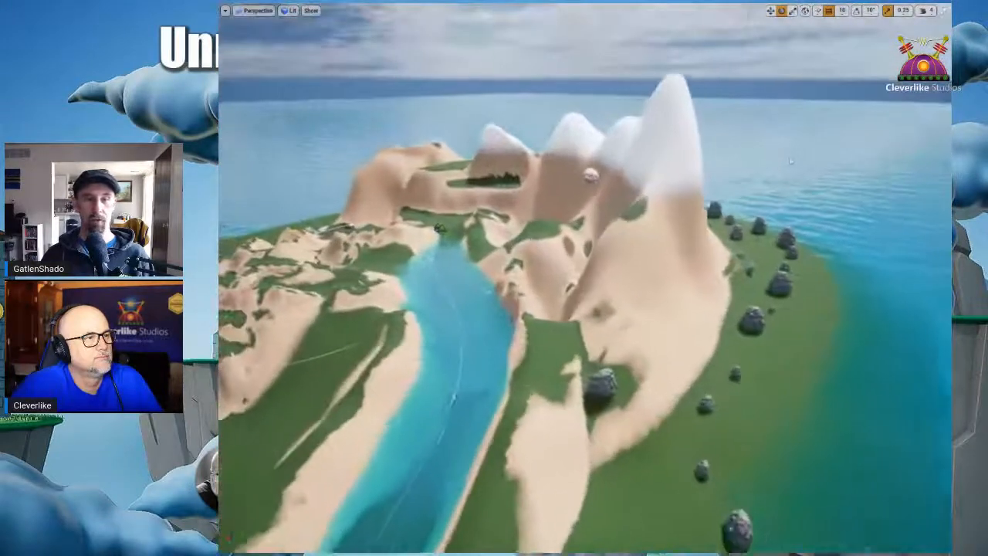
Step: Paint rocks at the river's head and across the grass around the palm trees
right_drag(791, 162, 790, 161)
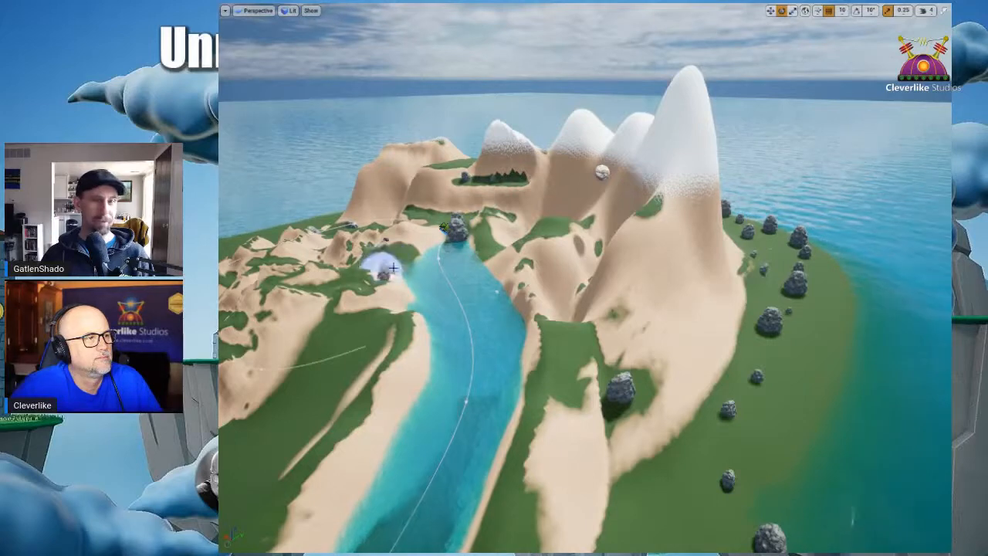
right_drag(545, 234, 544, 234)
mouse_move(514, 342)
mouse_down()
mouse_move(425, 355)
mouse_move(358, 391)
mouse_move(330, 261)
mouse_up()
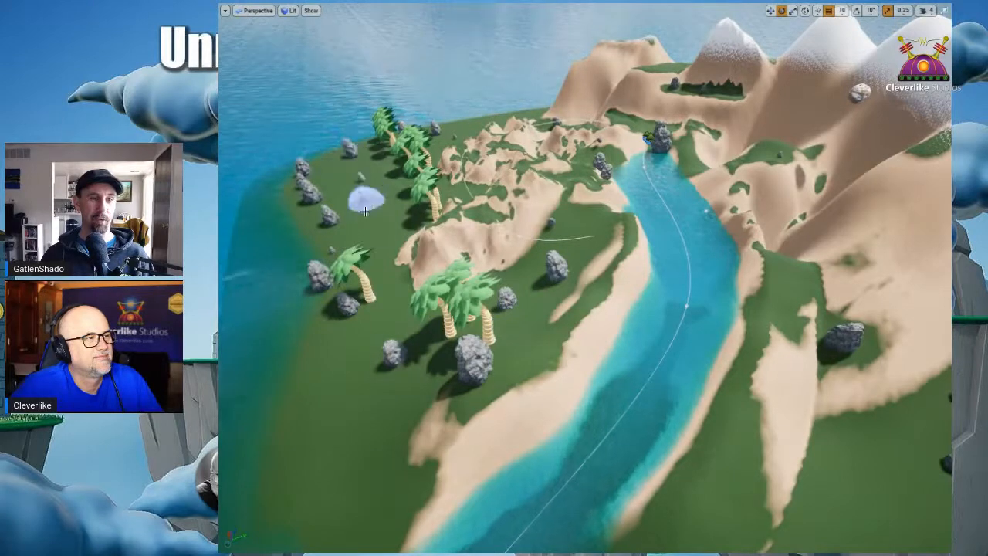
right_drag(468, 205, 468, 205)
Step: Paint more rocks along the palm shore and in the river, and leave the fullscreen view
drag(549, 155, 510, 281)
right_drag(564, 350, 564, 350)
mouse_move(564, 350)
mouse_down()
mouse_move(596, 369)
mouse_move(690, 327)
mouse_move(777, 256)
mouse_up()
right_drag(777, 255, 762, 236)
click(682, 274)
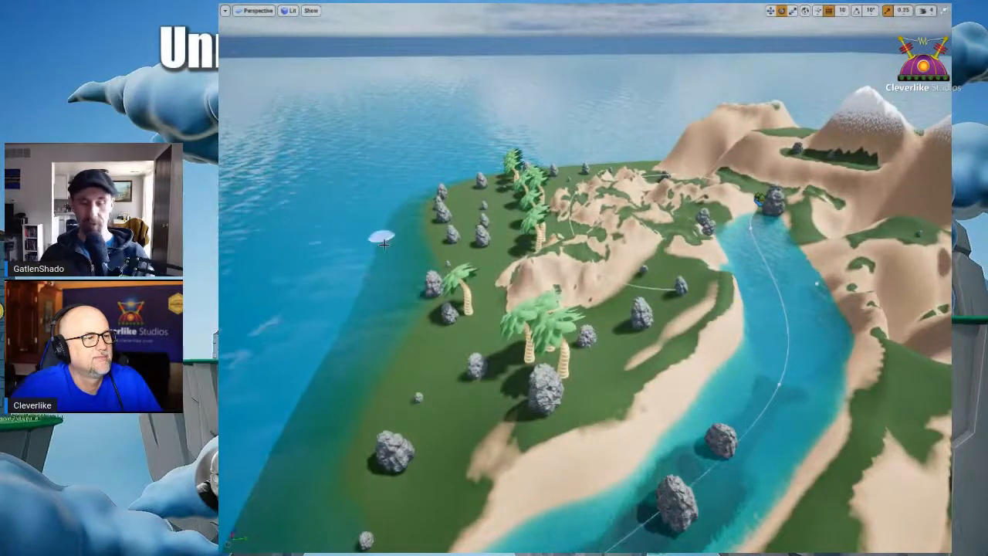
key(F11)
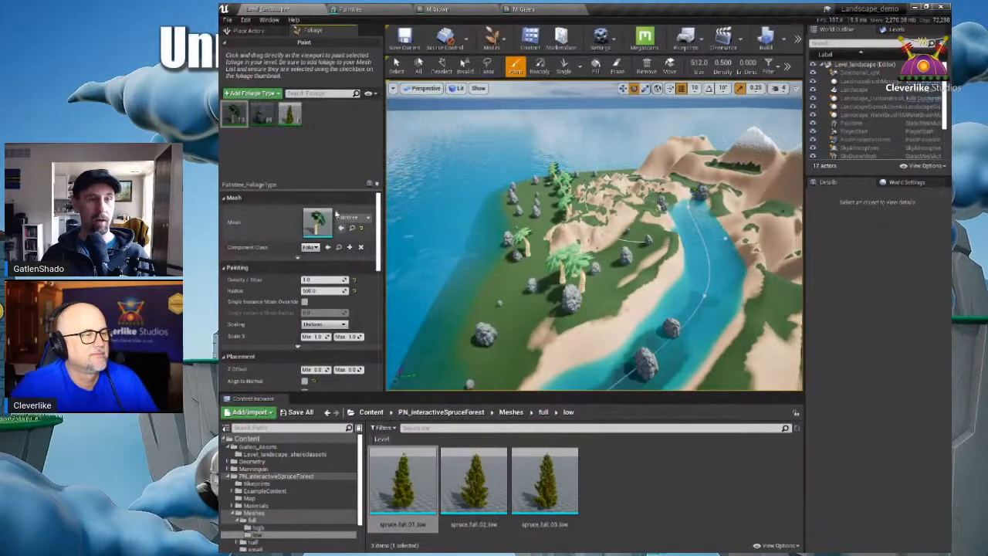
Step: Activate the spruce foliage type, test it by painting a patch on the grass beside the palms, and undo the patch
click(290, 114)
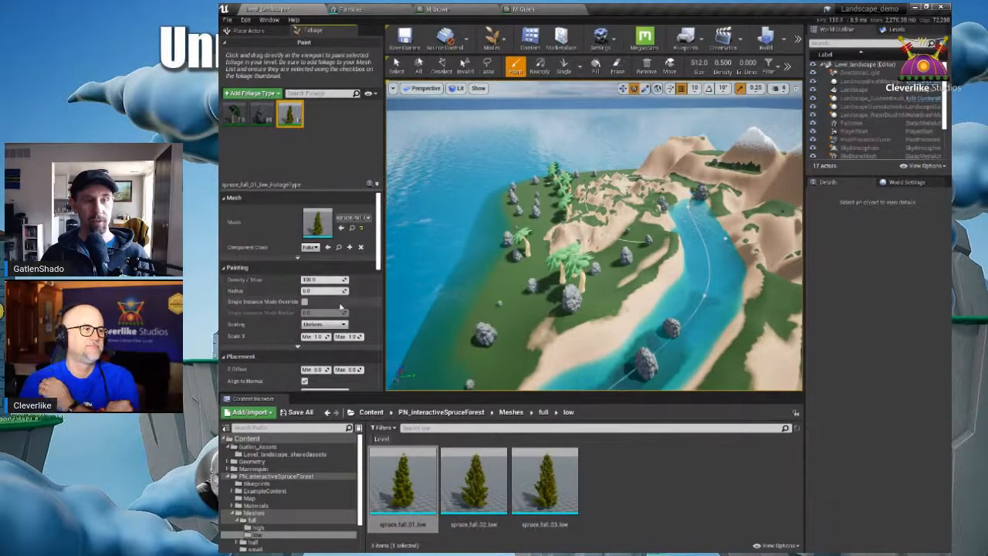
drag(504, 268, 568, 359)
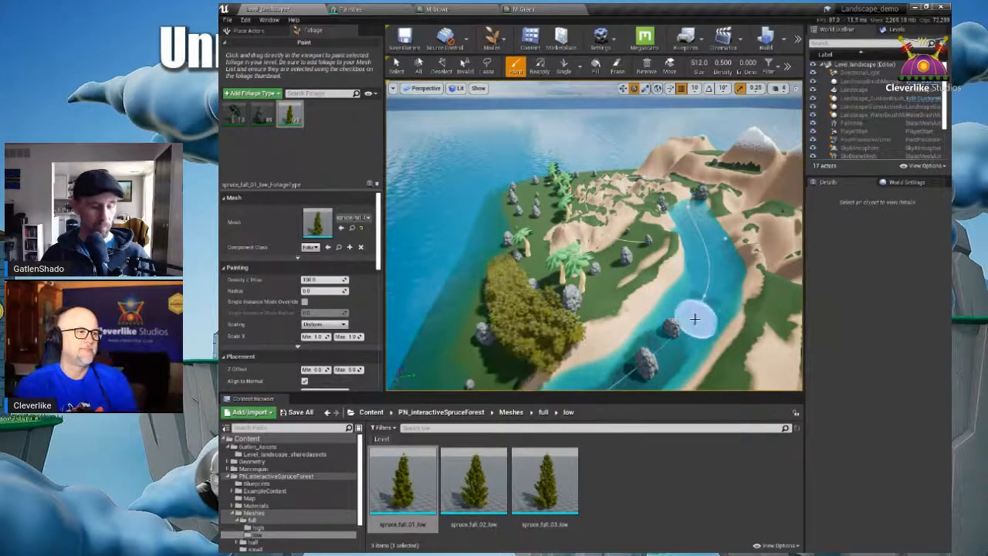
key(ctrl+z)
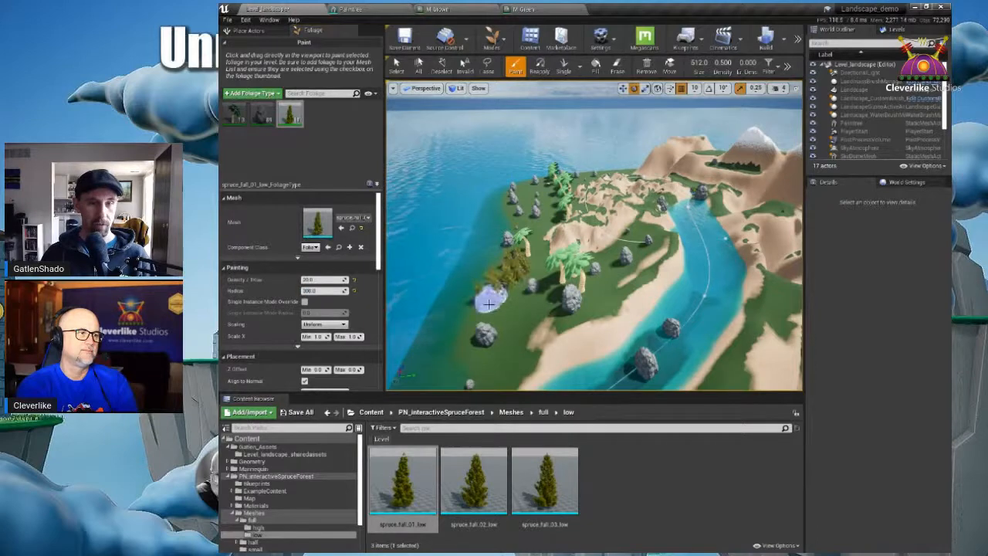
Step: Undo the spruce stroke beside the palms and test painting spruces on the hillside below the snowy mountains
key(ctrl+z)
mouse_move(651, 233)
right_down()
mouse_move(675, 228)
mouse_move(620, 279)
mouse_move(624, 239)
right_up()
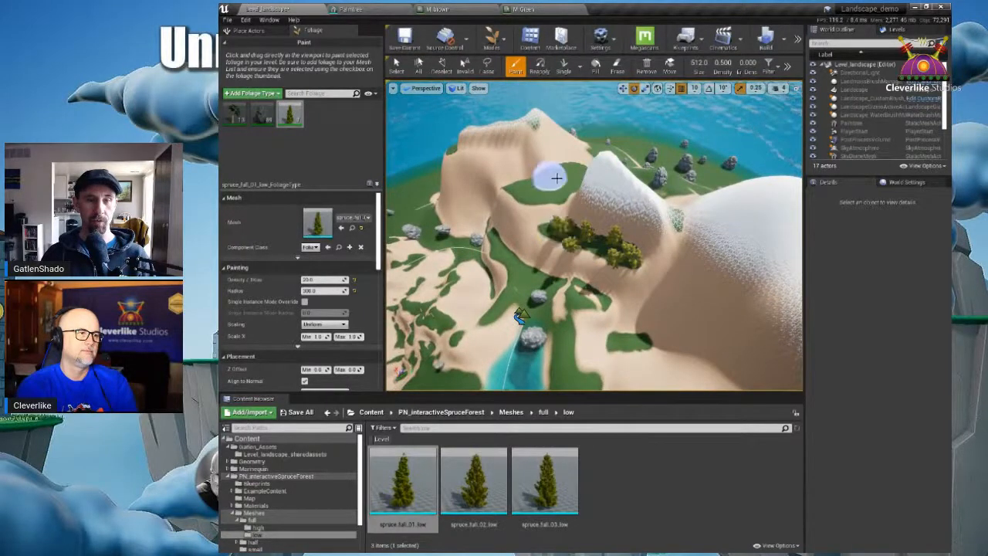
mouse_move(590, 225)
right_down()
mouse_move(592, 202)
mouse_move(580, 224)
right_up()
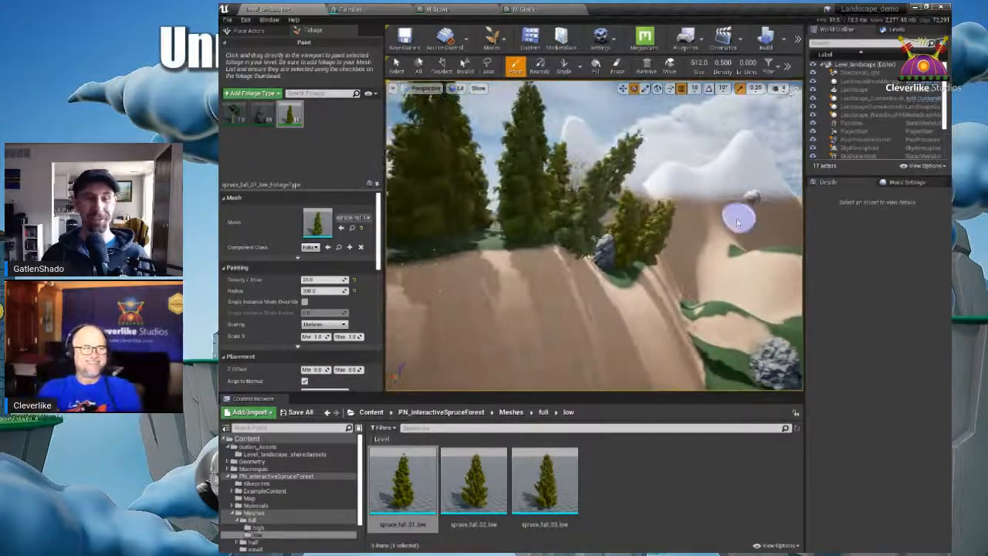
Step: Undo the last spruce stroke on the hillside and turn off Align to Normal for the spruce foliage type
key(ctrl+z)
scroll(297, 213, down, 5)
scroll(297, 214, up, 5)
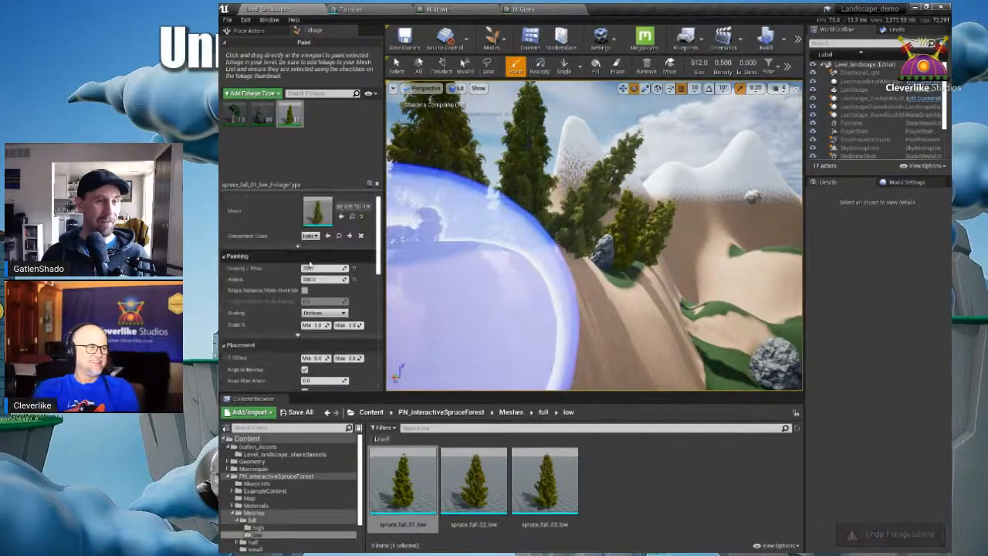
scroll(308, 290, down, 5)
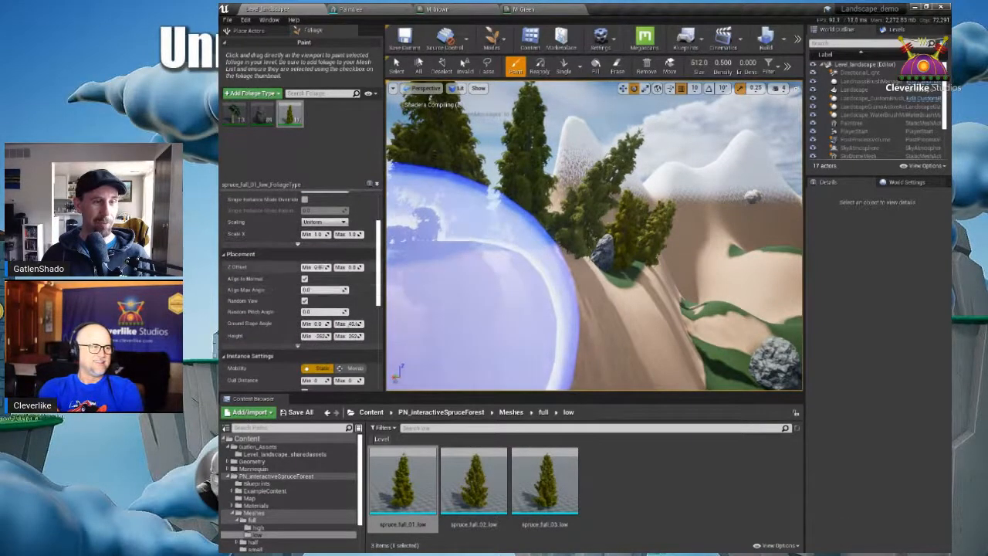
click(305, 279)
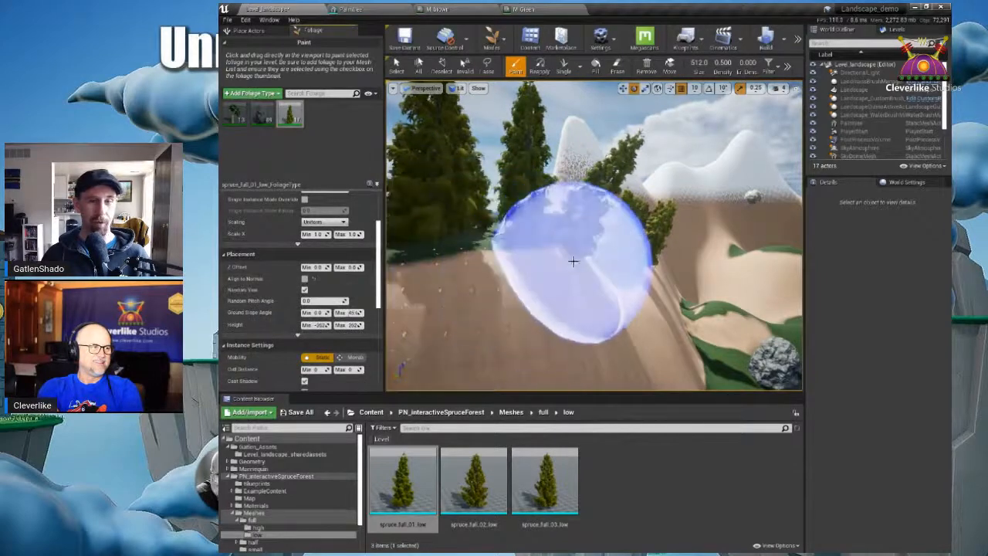
Step: Undo the last foliage edits, test another spruce stroke on the hillside ridge, and undo it
key(ctrl+z)
key(ctrl+z)
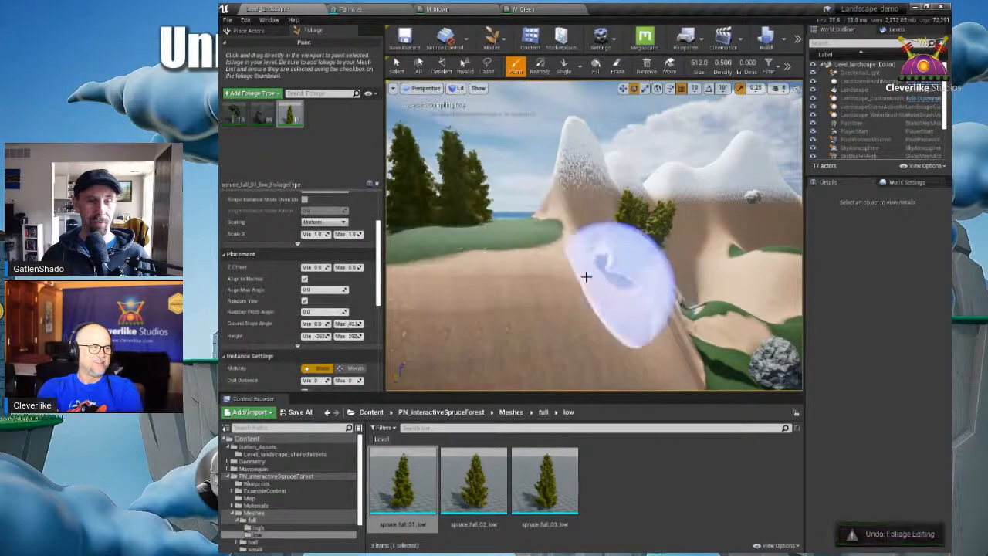
click(513, 227)
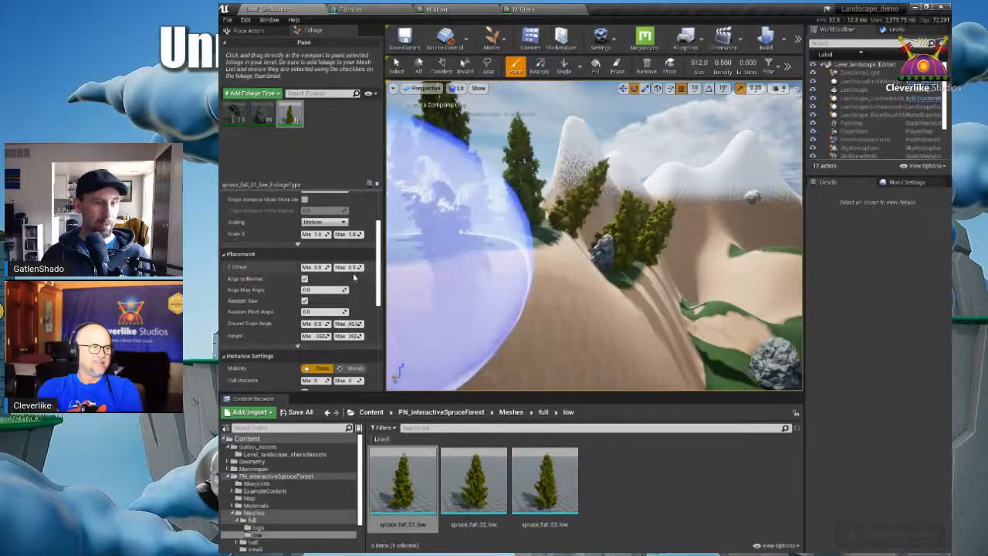
key(ctrl+z)
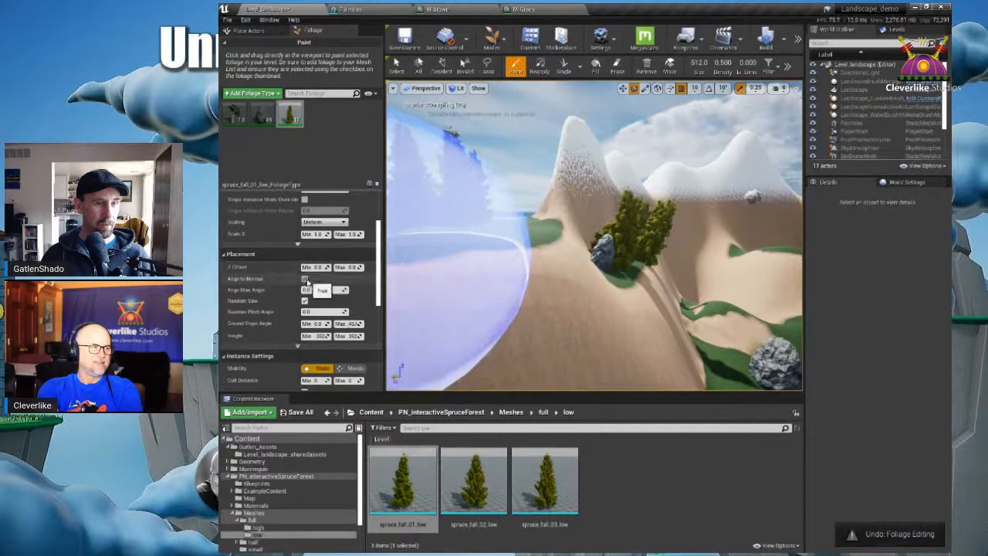
Step: Turn off Align to Normal for the spruce foliage type and paint upright spruces along the grassy ledges of the hills
click(304, 278)
click(540, 228)
mouse_move(573, 247)
mouse_down()
mouse_move(629, 286)
mouse_move(584, 265)
mouse_move(638, 273)
mouse_move(607, 274)
mouse_up()
right_drag(607, 274, 683, 306)
mouse_move(727, 317)
mouse_down()
mouse_move(752, 340)
mouse_move(744, 316)
mouse_up()
mouse_move(741, 318)
right_down()
mouse_move(708, 327)
mouse_move(868, 333)
mouse_move(846, 330)
right_up()
mouse_move(598, 291)
mouse_down()
mouse_move(585, 334)
mouse_move(552, 324)
mouse_up()
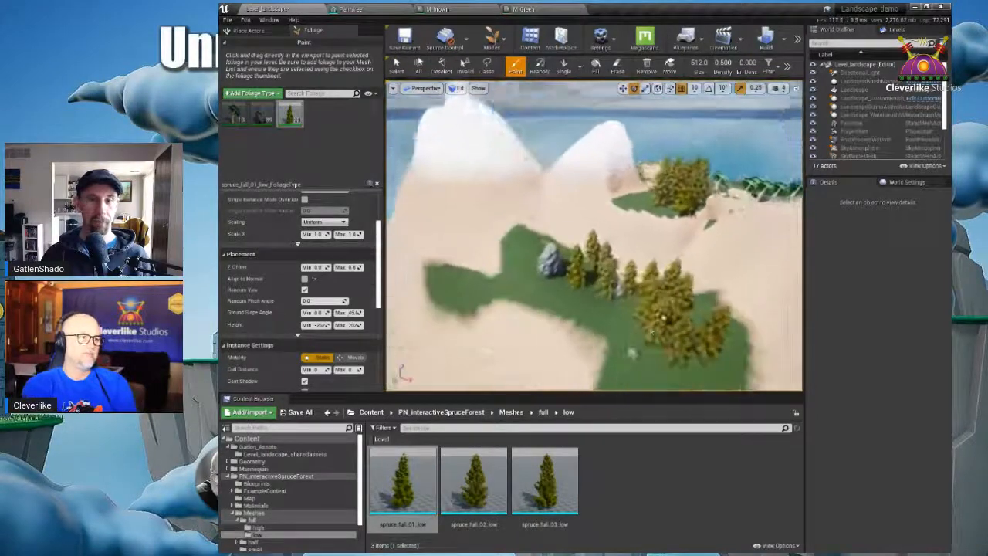
Step: Continue painting spruces around the curved grassy ledge and in the grassy hollow beside the large rock
click(642, 274)
right_drag(642, 273, 757, 274)
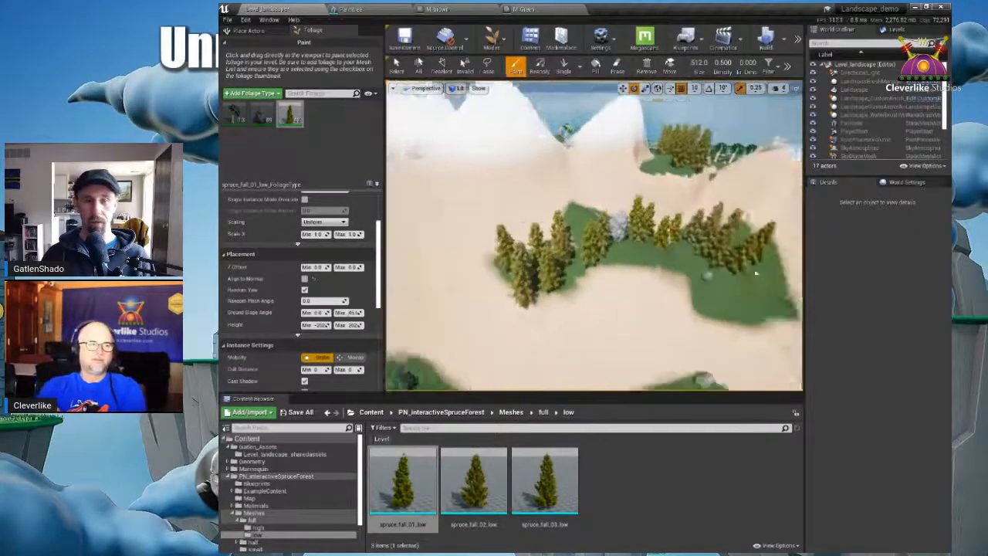
mouse_move(550, 268)
right_down()
mouse_move(521, 259)
mouse_move(550, 268)
mouse_move(554, 251)
mouse_move(518, 259)
mouse_move(541, 208)
right_up()
mouse_move(640, 254)
right_down()
mouse_move(614, 249)
mouse_move(639, 253)
right_up()
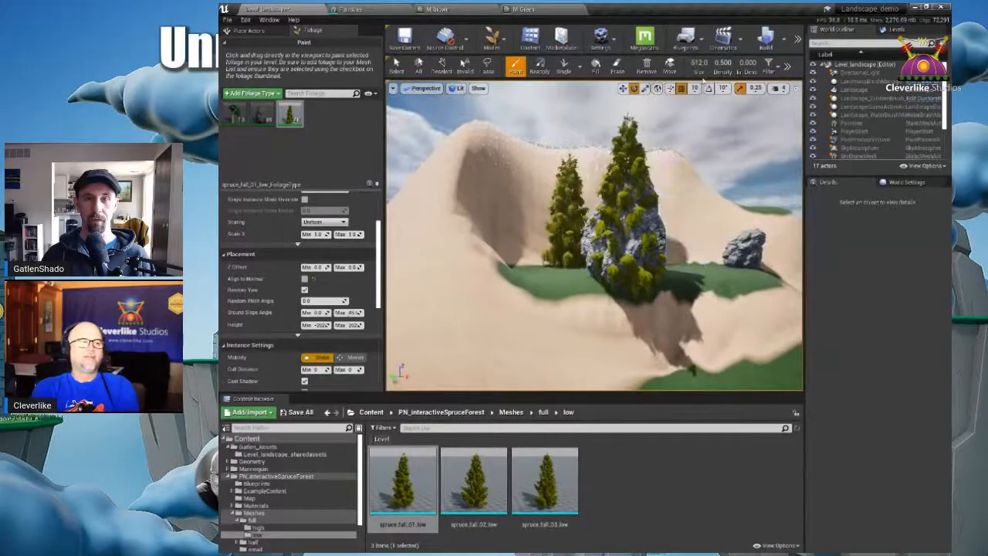
Step: Erase the spruce overlapping the large rock in the grassy hollow and return to the Paint tool
click(617, 66)
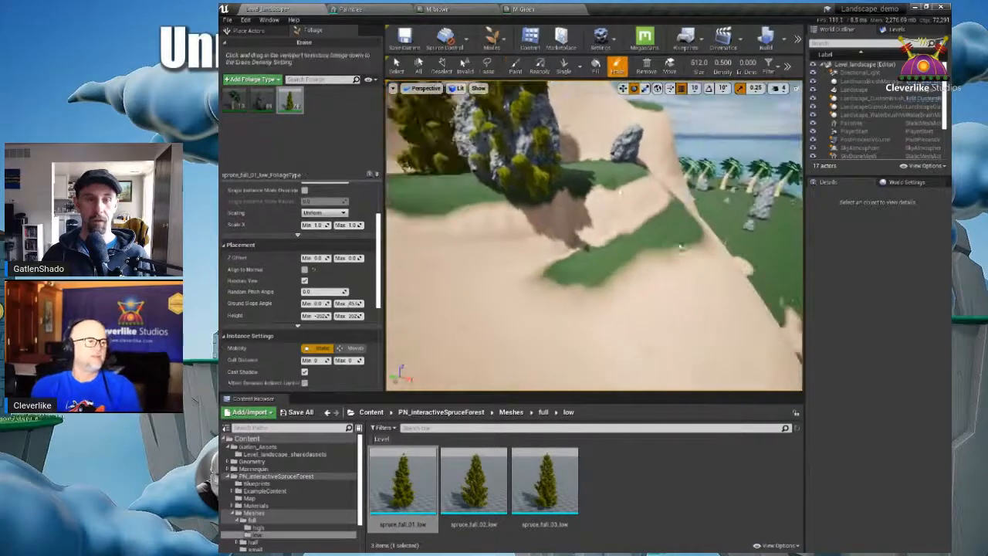
right_drag(595, 235, 618, 259)
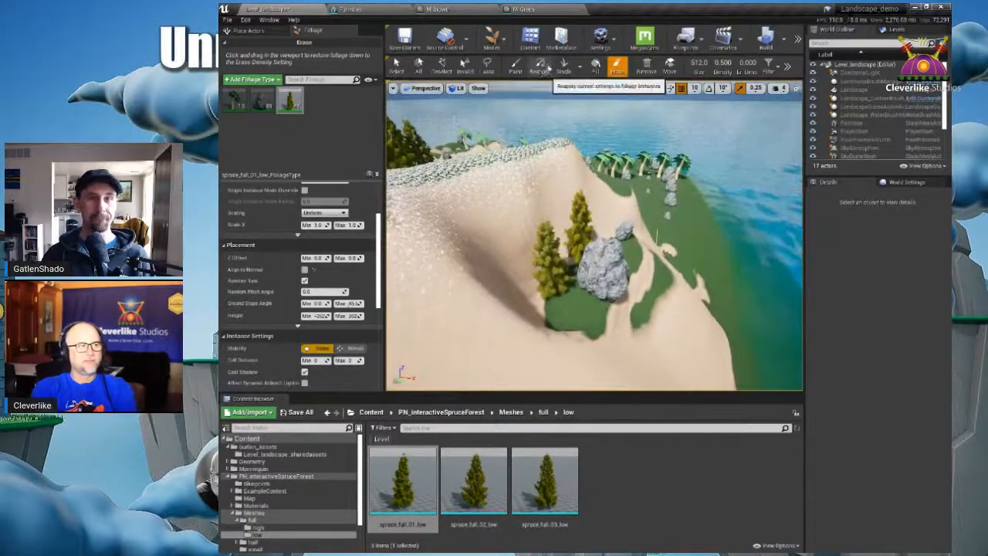
click(519, 68)
Step: Paint spruces on the grass at the foot of the mountains and on the snowy peaks
mouse_move(553, 227)
right_down()
mouse_move(586, 232)
mouse_move(594, 254)
mouse_move(567, 213)
mouse_move(553, 224)
mouse_move(580, 210)
mouse_move(599, 217)
mouse_move(577, 197)
mouse_move(519, 229)
right_up()
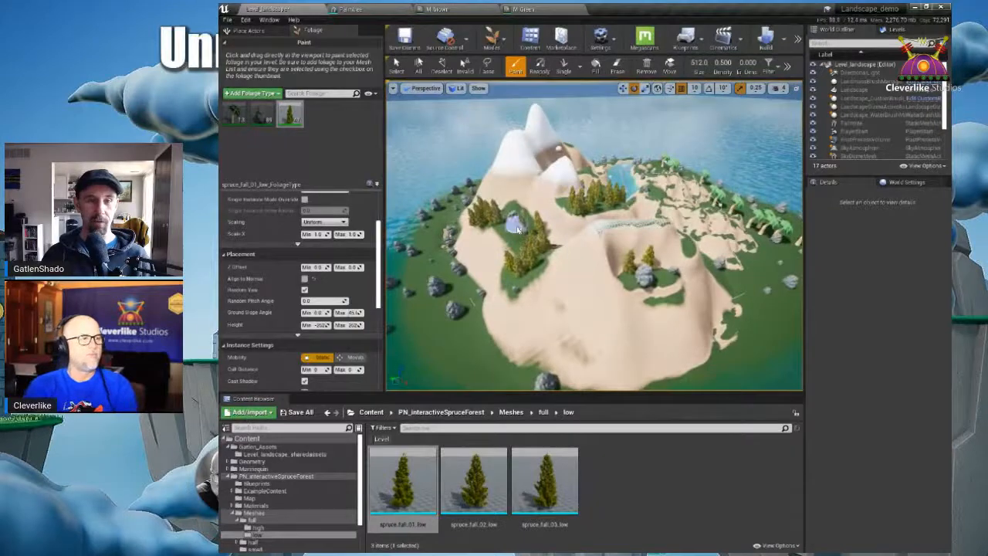
mouse_move(473, 335)
right_down()
mouse_move(470, 292)
mouse_move(482, 266)
mouse_move(506, 268)
right_up()
right_drag(556, 243, 533, 229)
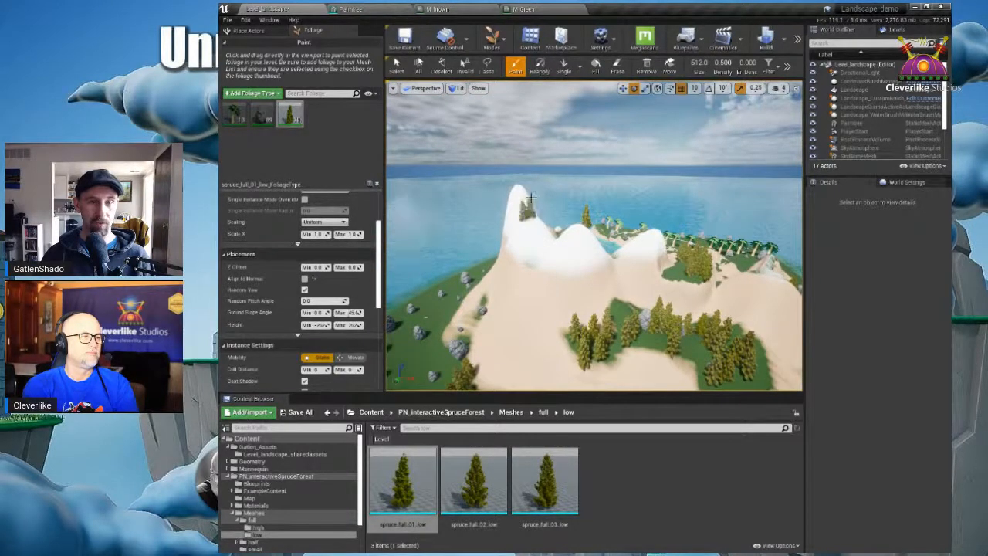
Step: Place single spruces on the snowy peaks and ridges using single-instance placement
click(566, 67)
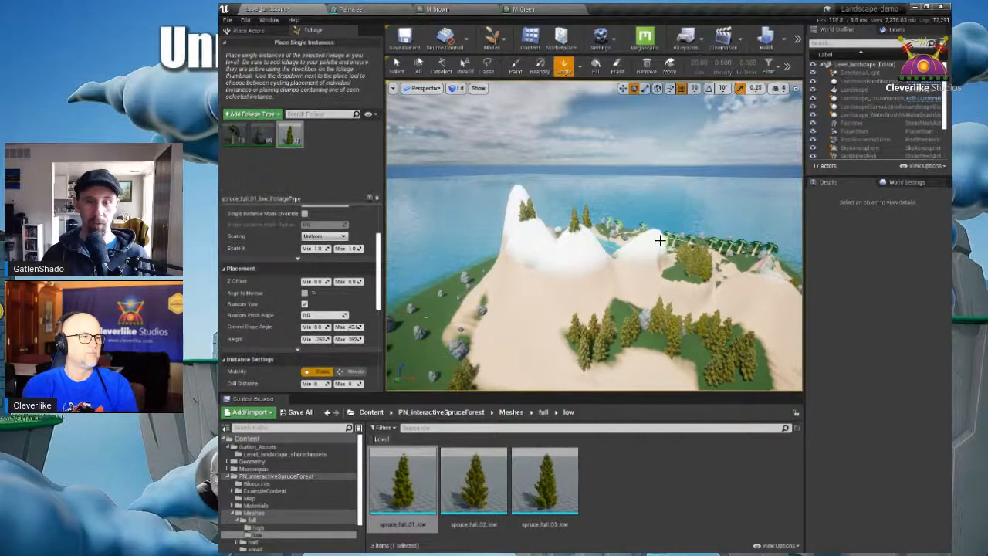
right_drag(655, 235, 680, 220)
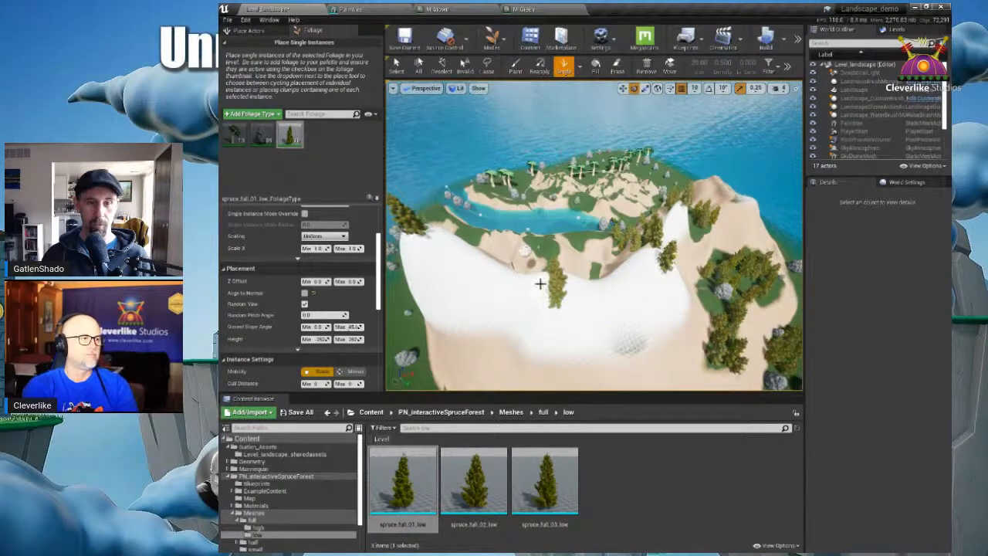
right_drag(627, 302, 570, 319)
right_drag(685, 336, 671, 380)
Step: Make the palm the only active foliage type and place two single palms on the grass beside the river mouth
click(234, 135)
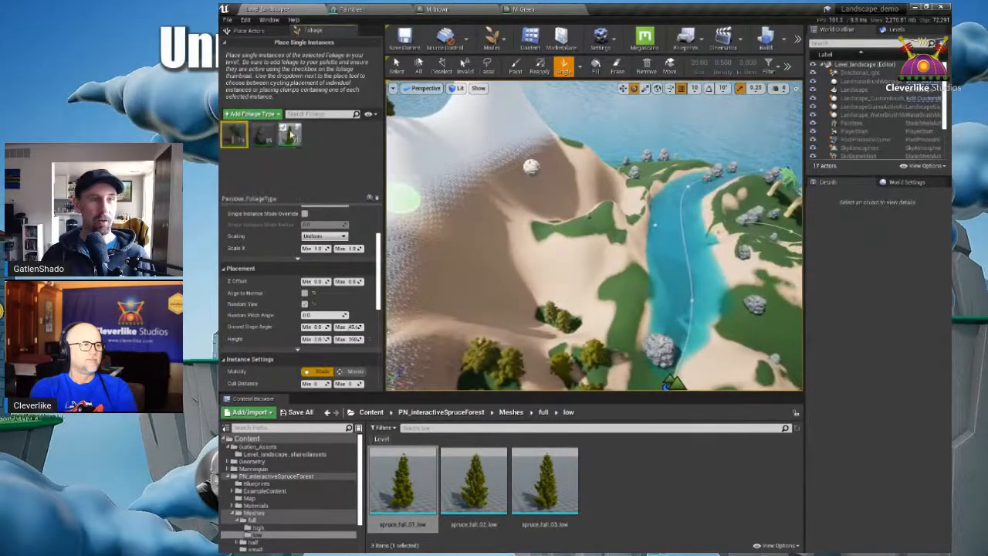
scroll(508, 180, up, 2)
right_drag(508, 180, 594, 232)
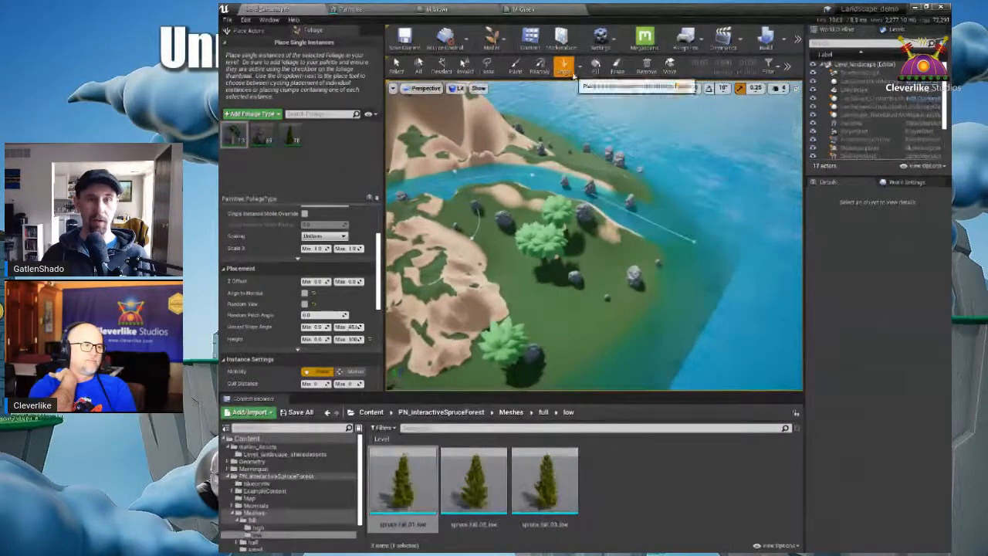
click(230, 133)
click(615, 265)
click(655, 260)
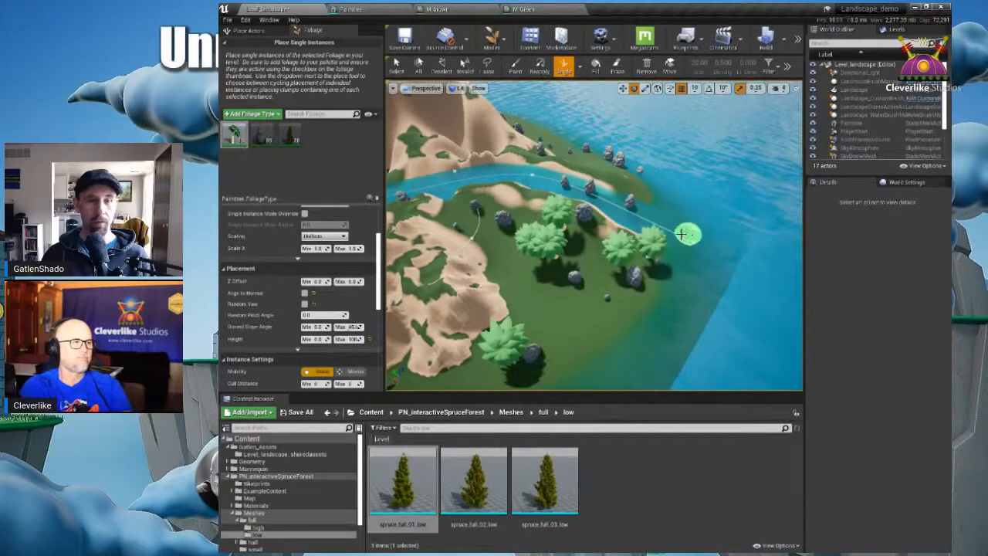
Step: Review the palm's placement and painting settings, then place more single palms along both sides of the river mouth
scroll(324, 324, down, 1)
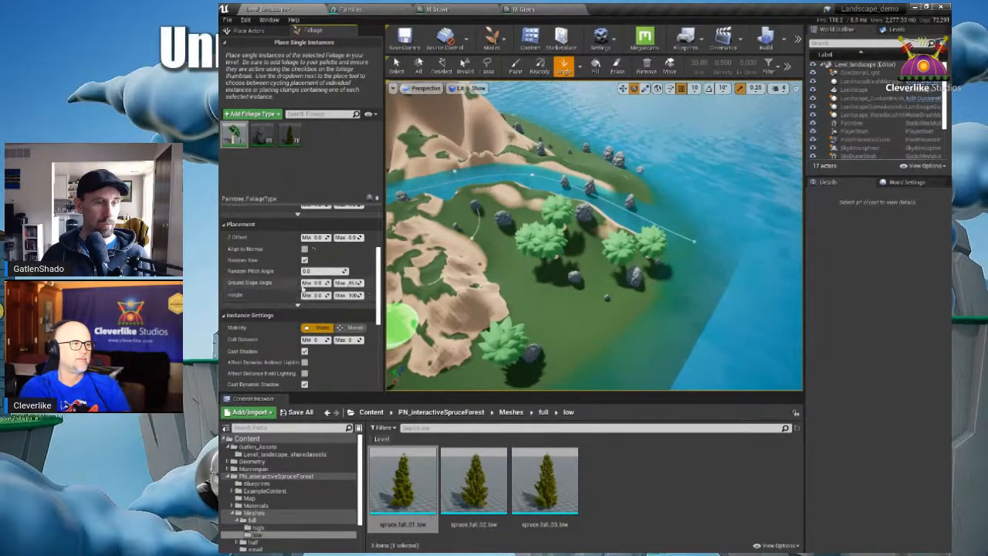
scroll(289, 302, up, 2)
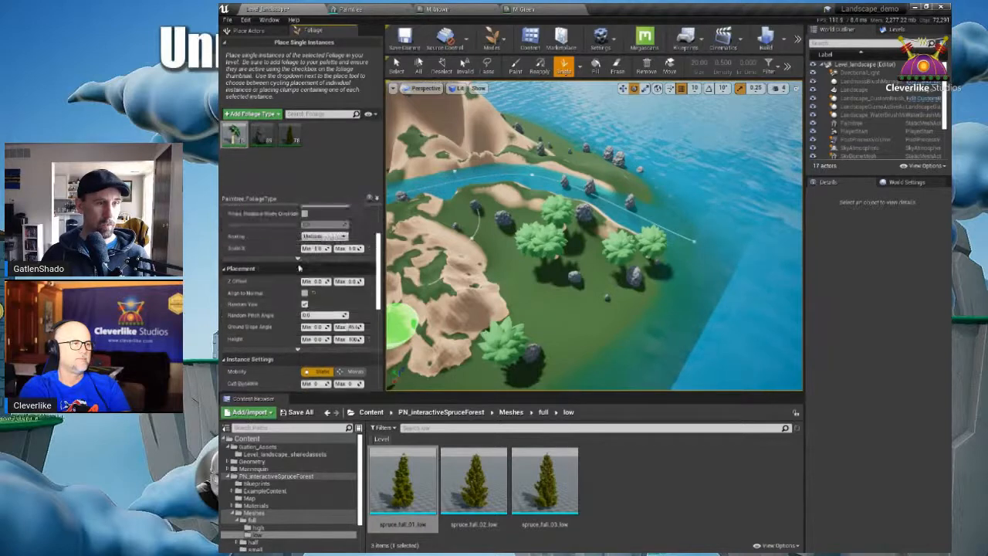
scroll(285, 316, up, 2)
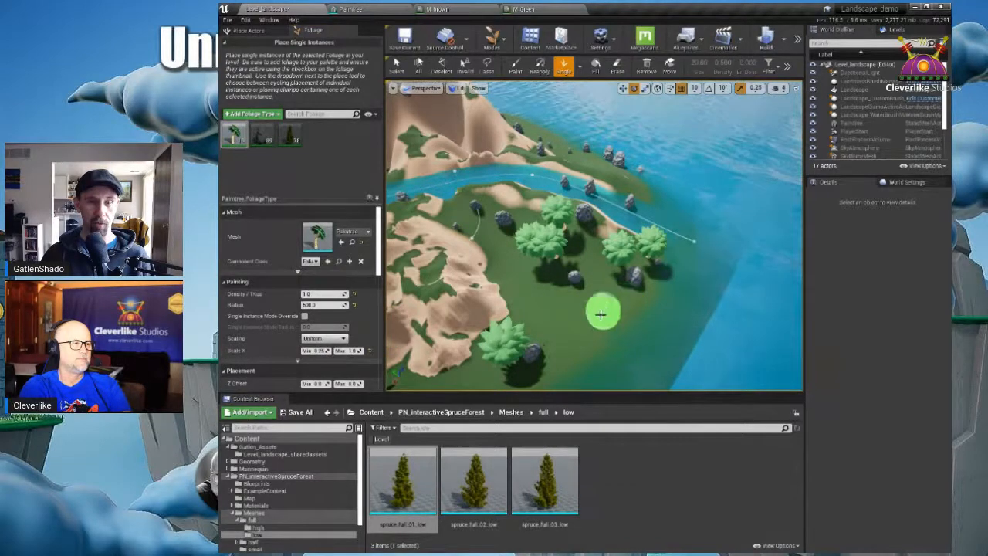
click(569, 312)
right_drag(568, 312, 623, 339)
click(624, 340)
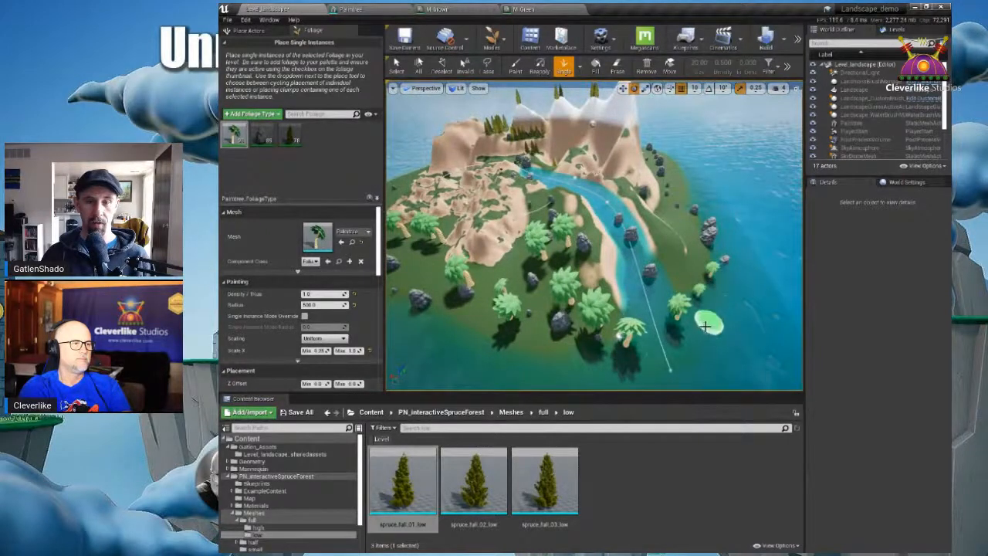
right_drag(703, 277, 640, 269)
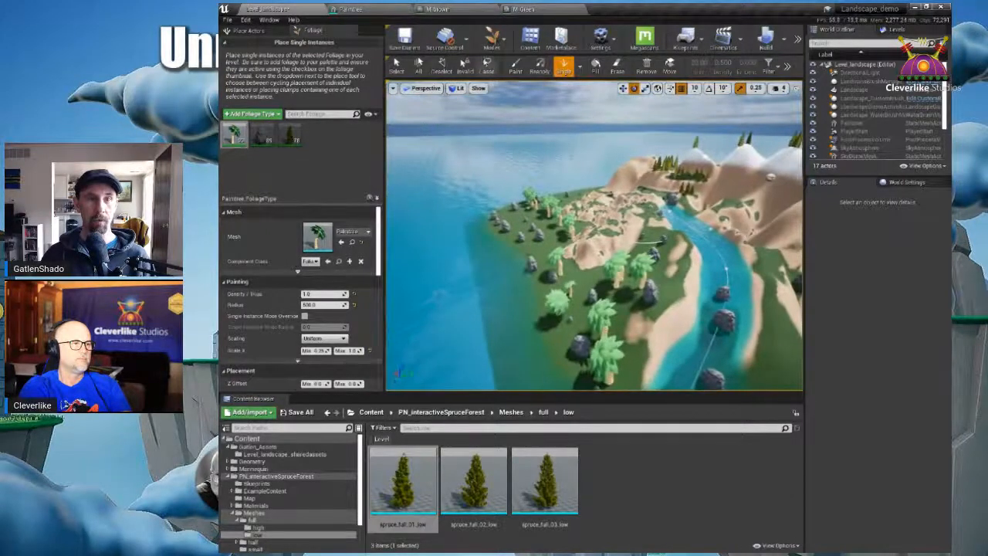
Step: Switch to the Paint tool and paint palms along the grassy shore from the river mouth past the mountain
click(518, 68)
mouse_move(666, 231)
right_down()
mouse_move(684, 319)
mouse_move(676, 335)
mouse_move(632, 277)
right_up()
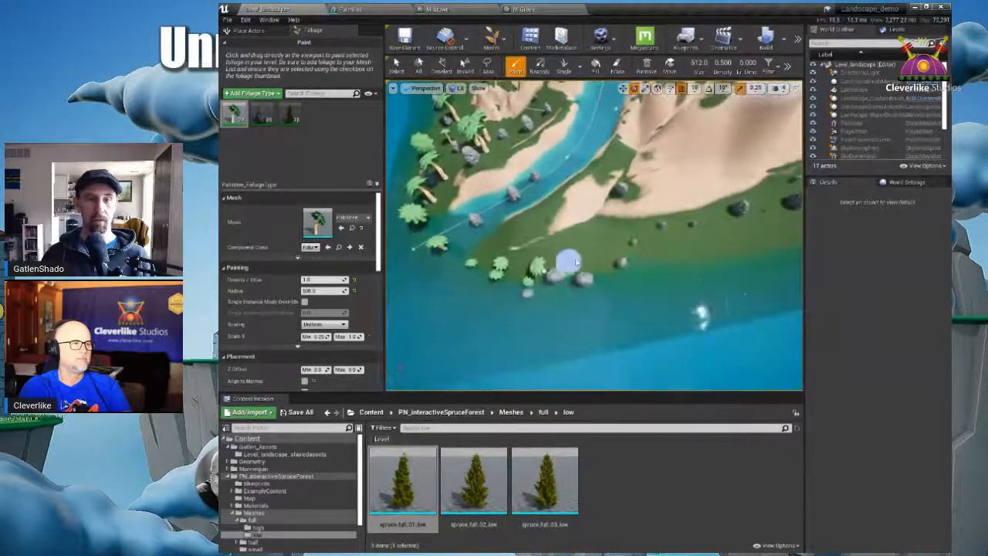
drag(760, 243, 777, 242)
mouse_move(777, 243)
right_down()
mouse_move(751, 243)
mouse_move(645, 292)
right_up()
drag(654, 290, 627, 236)
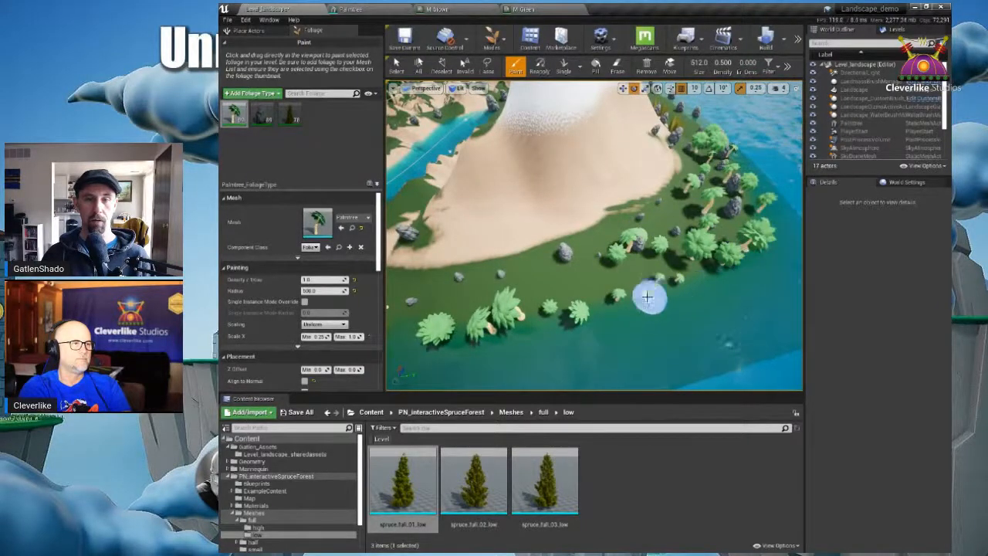
Step: Continue painting palms among the rocks and spruces along the shore on the far side of the mountains
mouse_move(523, 283)
right_down()
mouse_move(421, 246)
mouse_move(593, 249)
right_up()
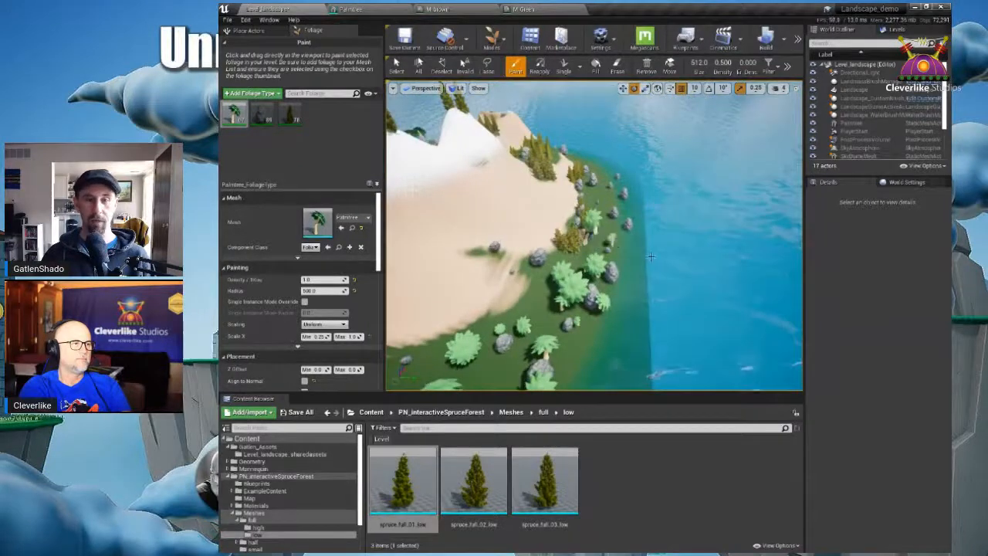
mouse_move(612, 345)
right_down()
mouse_move(463, 332)
mouse_move(583, 265)
right_up()
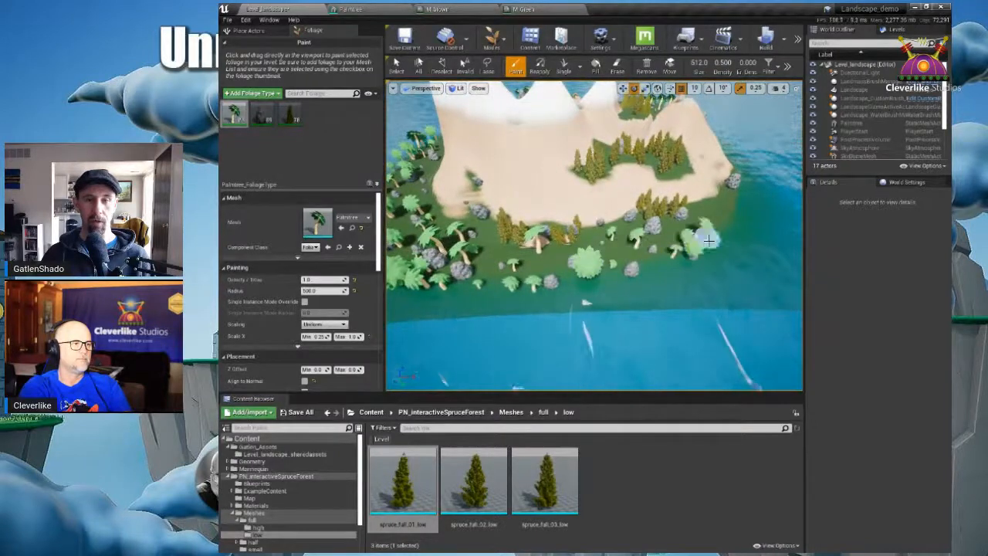
right_drag(733, 219, 712, 219)
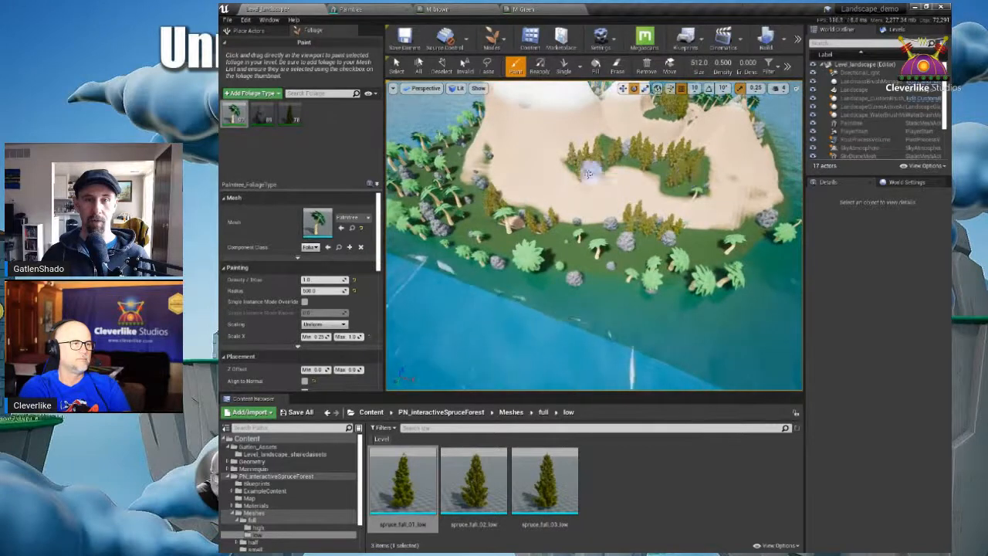
Step: Undo the last palm stroke and paint palms around the foot of the sandy hill along the shore
right_drag(680, 212, 695, 231)
key(ctrl+z)
right_drag(758, 300, 691, 305)
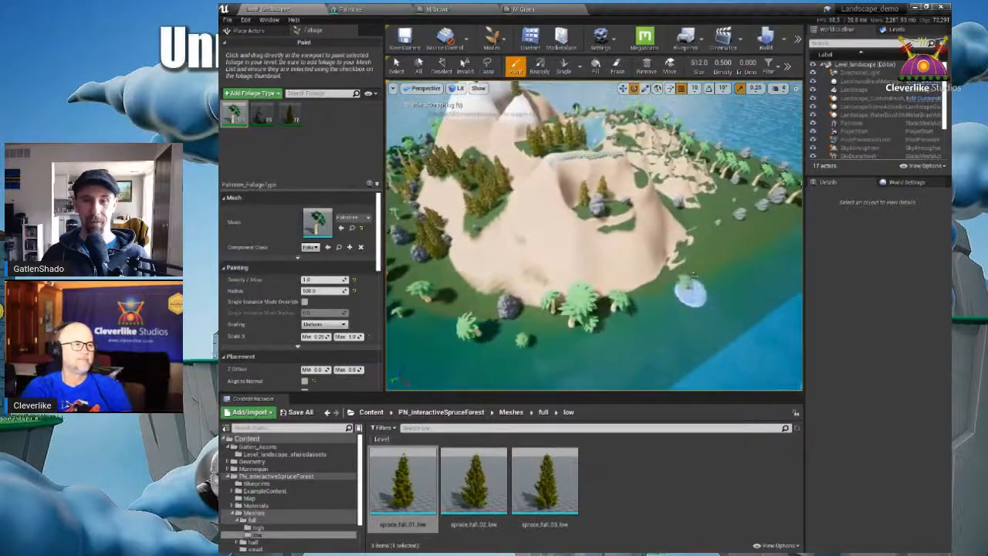
drag(728, 199, 768, 205)
mouse_move(767, 205)
right_down()
mouse_move(738, 224)
mouse_move(626, 172)
right_up()
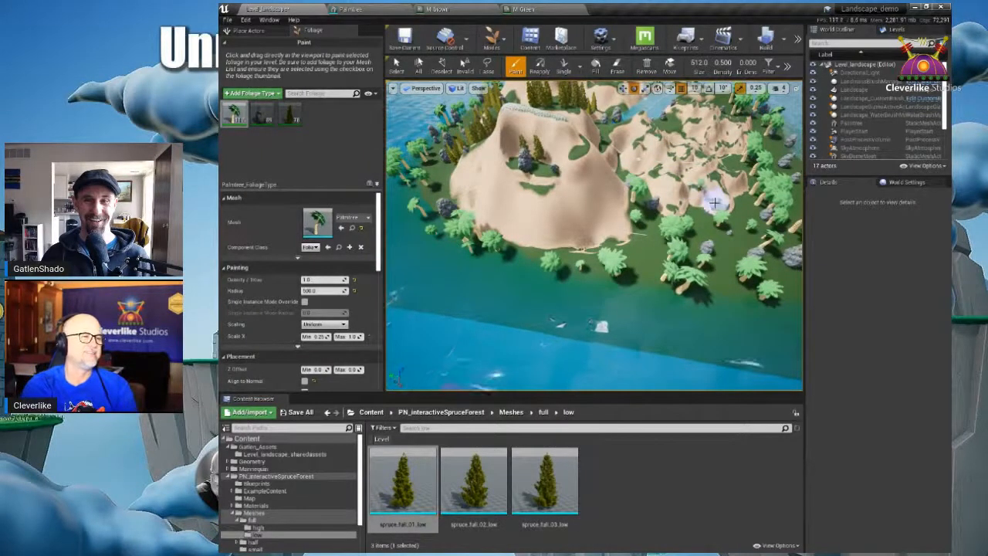
Step: Paint more palms on the grass beside the rugged sandy hills, heading toward the river
right_drag(730, 162, 669, 222)
mouse_move(682, 186)
mouse_down()
mouse_move(697, 237)
mouse_move(686, 230)
mouse_up()
right_drag(685, 224, 636, 173)
Step: Play-test the level in a full-size viewport, running the character toward the large rock beside the river, and end the session
key(1)
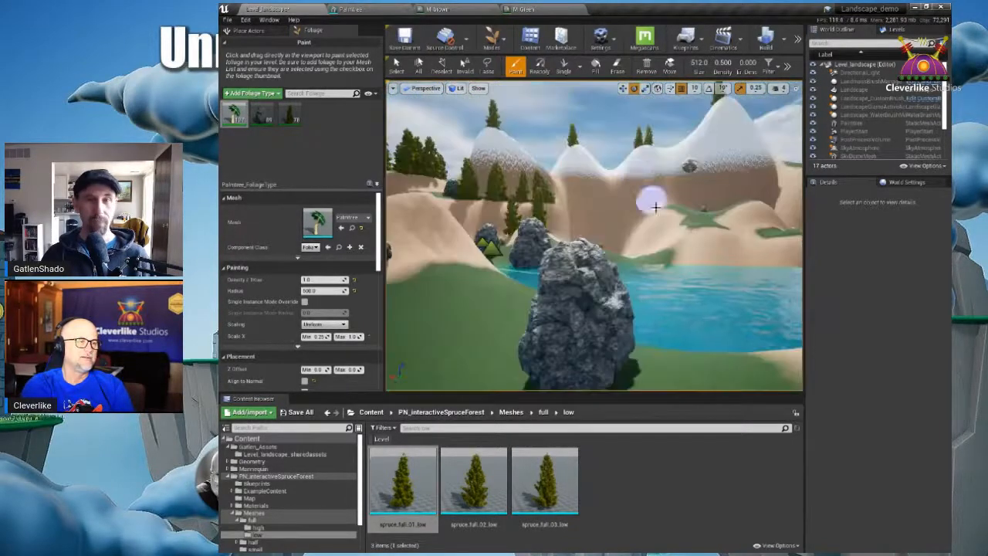
key(F11)
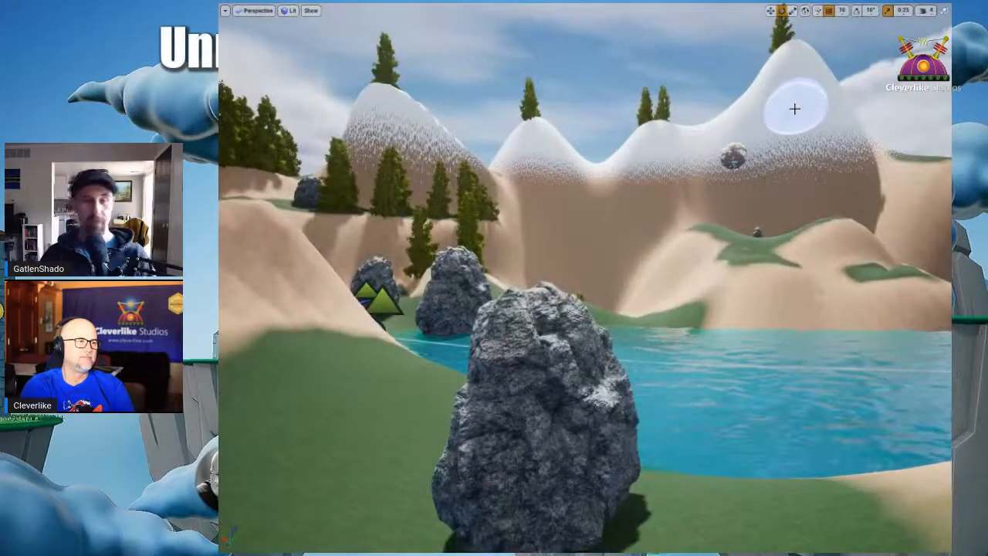
key(alt+p)
click(753, 201)
key(a)
key(w)
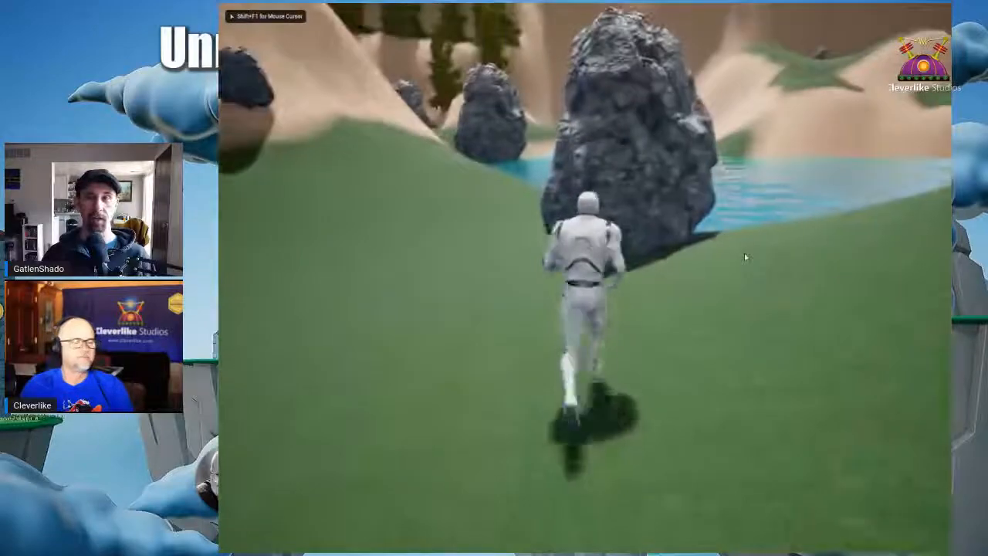
key(w)
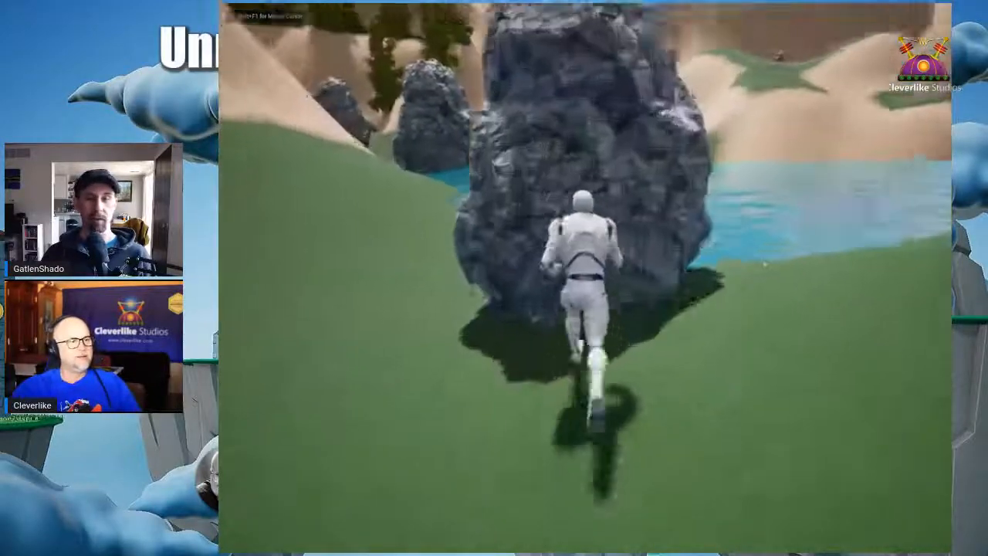
key(Escape)
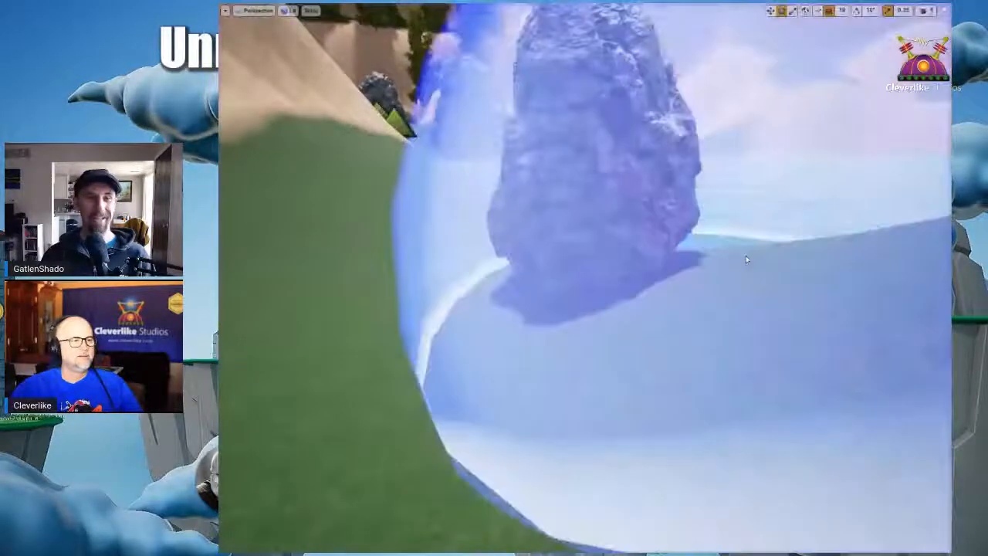
key(F11)
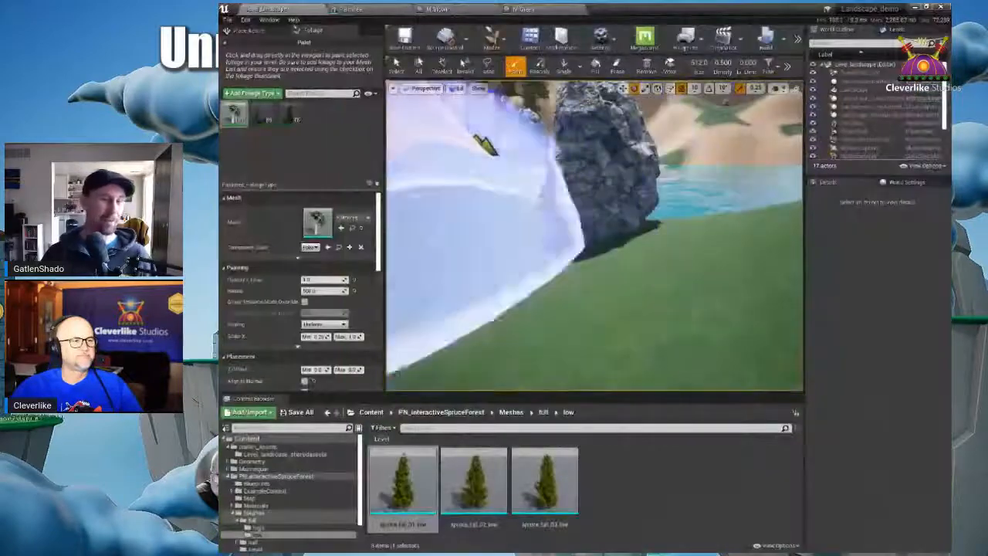
Step: Set the Collision Presets of both the rock and the spruce foliage types to BlockAll
click(261, 125)
scroll(291, 344, down, 10)
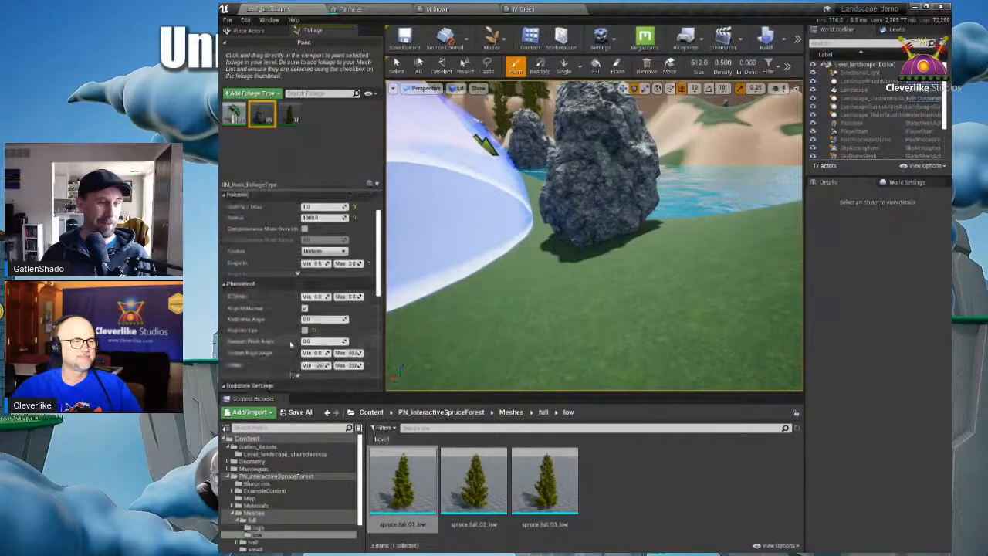
scroll(291, 344, down, 2)
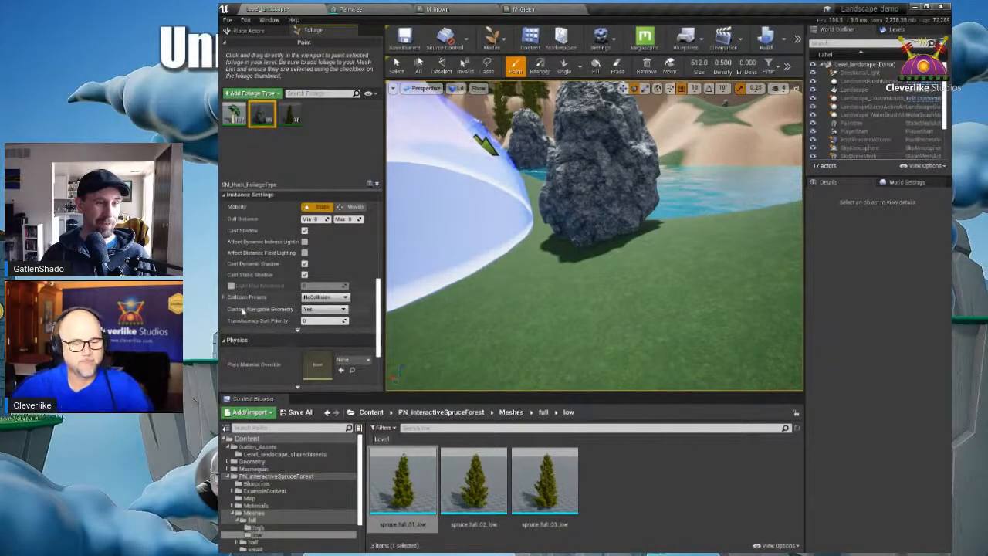
click(325, 297)
click(324, 323)
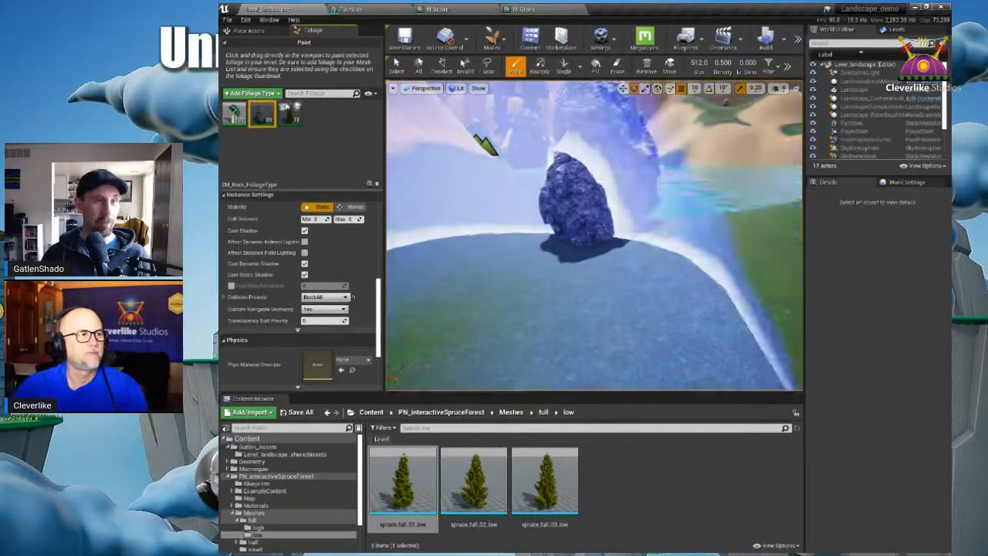
click(289, 115)
click(333, 287)
click(324, 309)
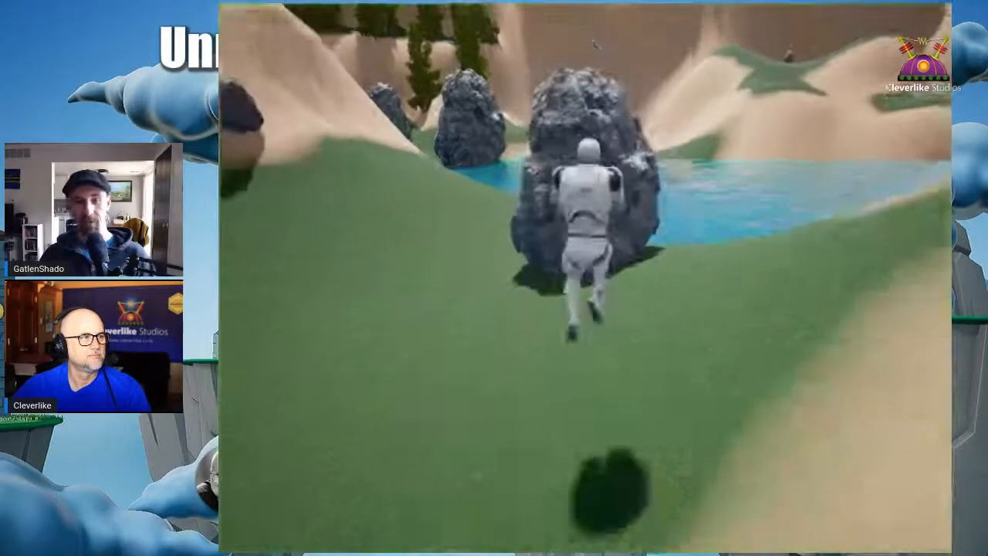
Step: Play-test the rocks' collision by running the character along the riverbank into them, and end the session
key(w)
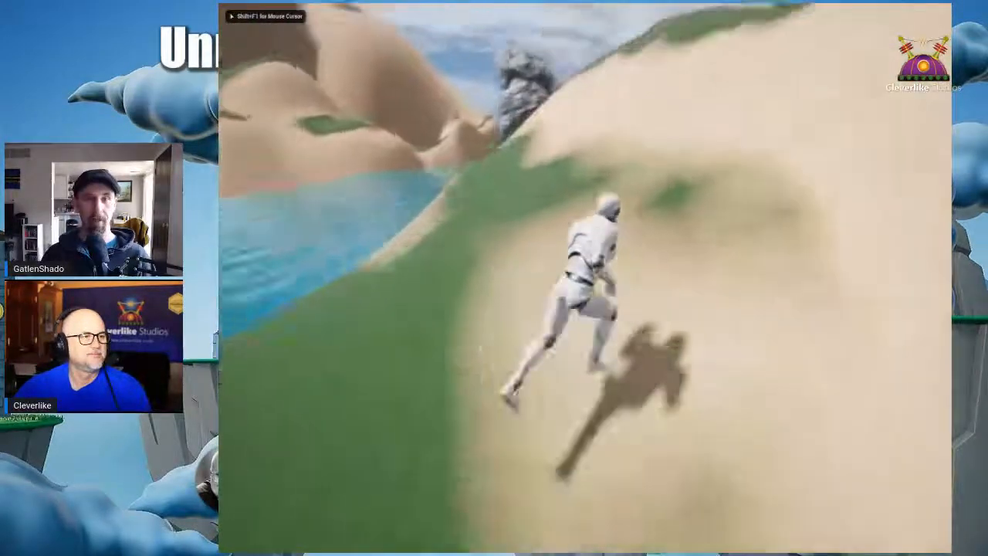
key(w)
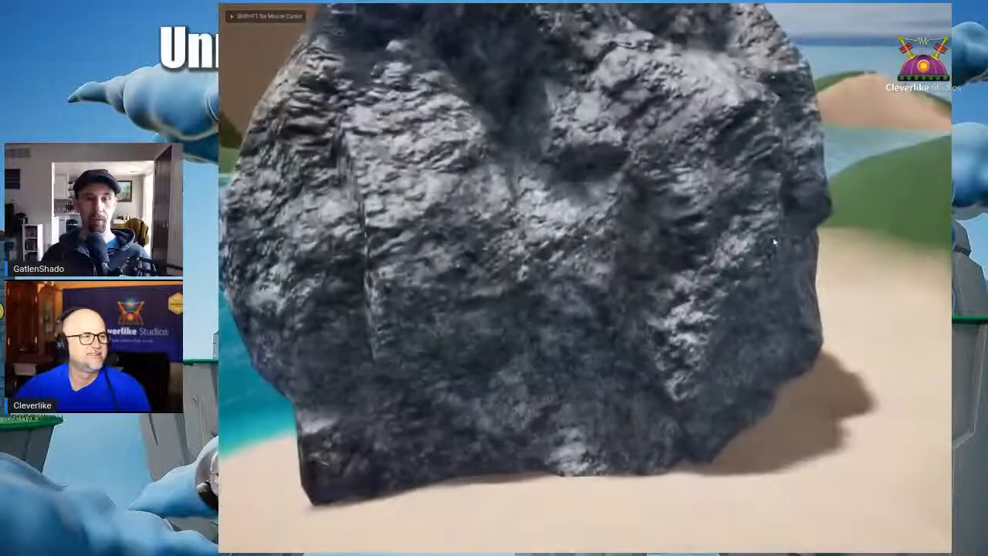
key(w)
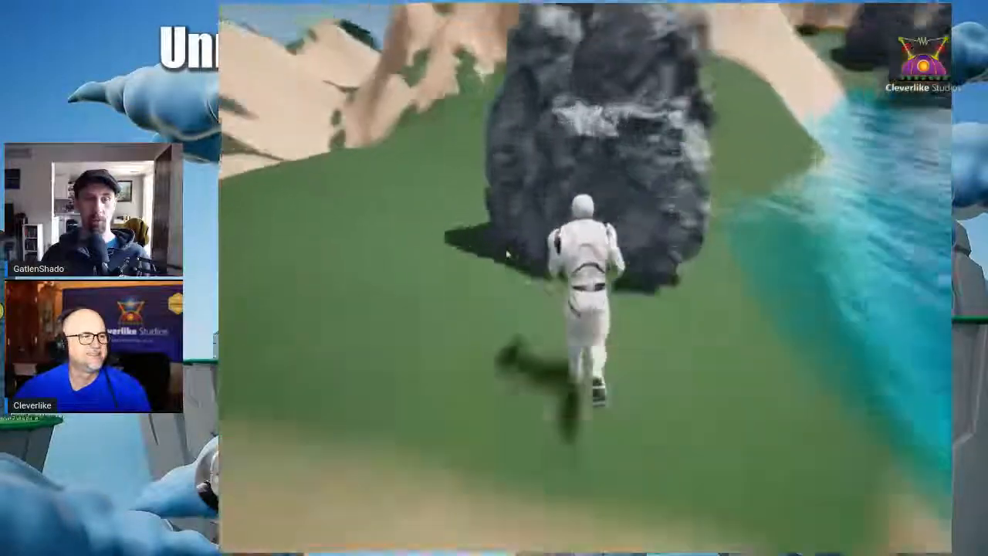
key(Escape)
key(F11)
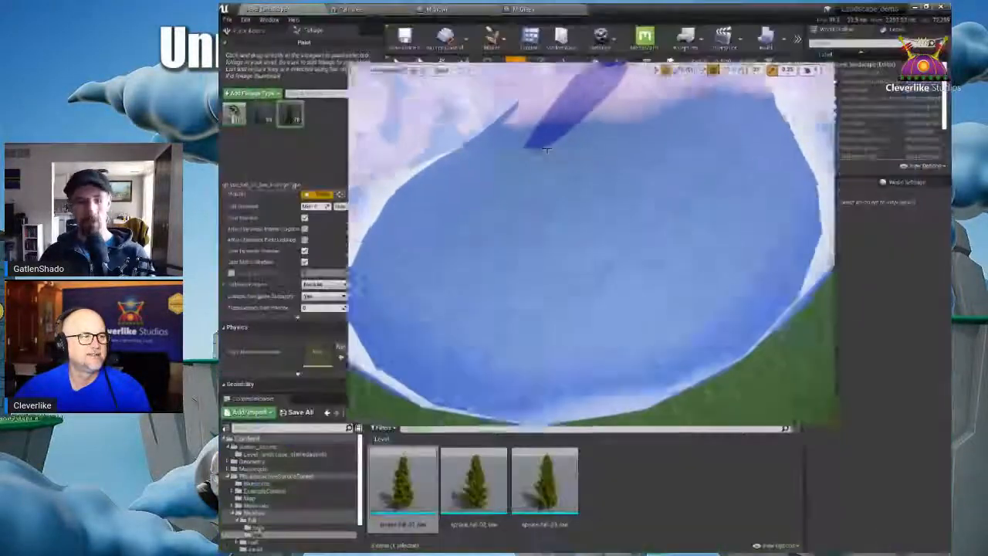
Step: Review the rock foliage type's Collision Presets options without changing them, and widen the area showing its settings
click(261, 116)
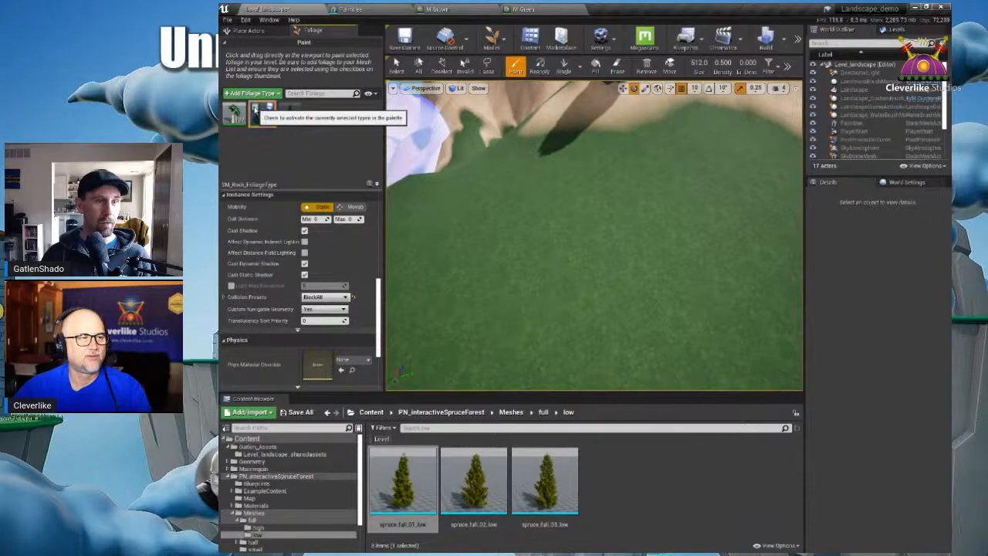
click(335, 298)
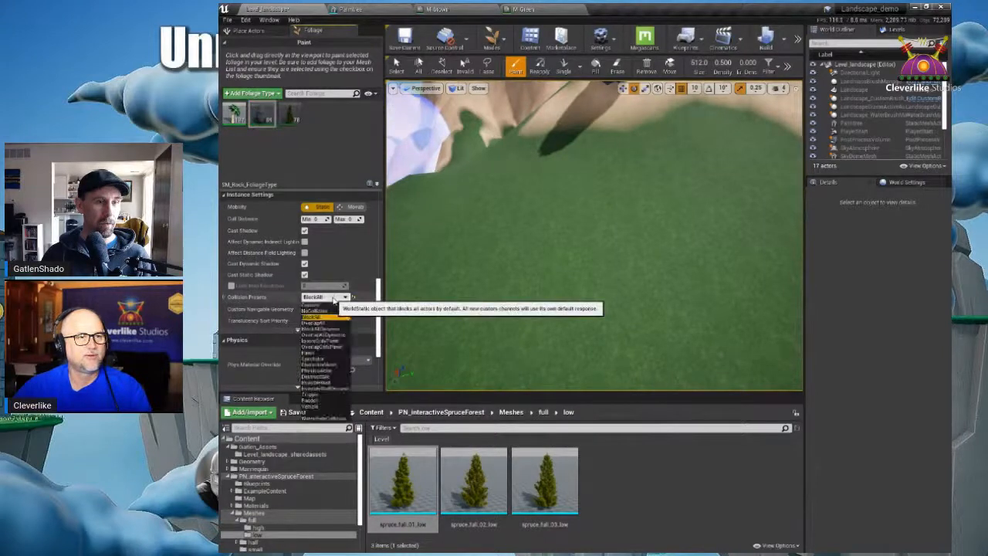
click(335, 300)
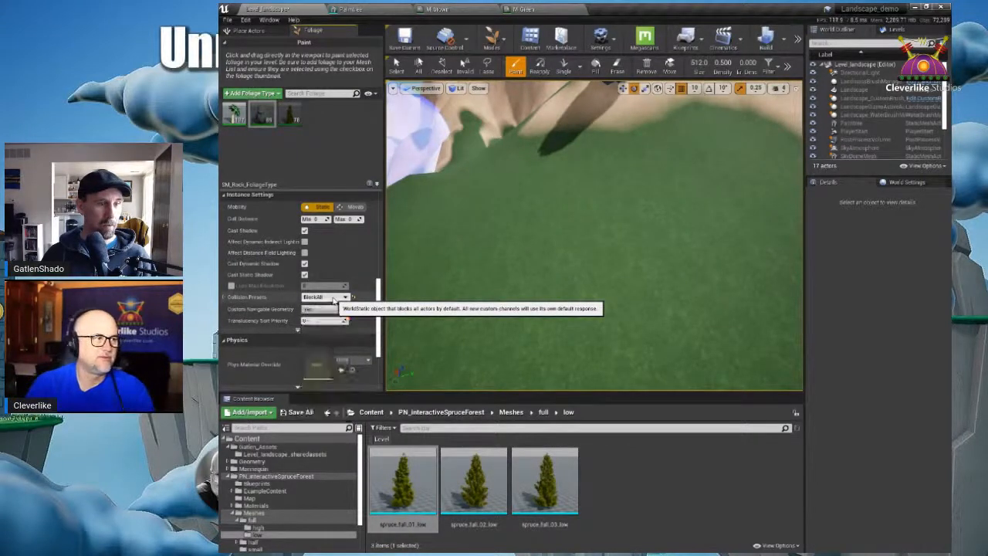
scroll(353, 261, up, 10)
scroll(353, 261, up, 2)
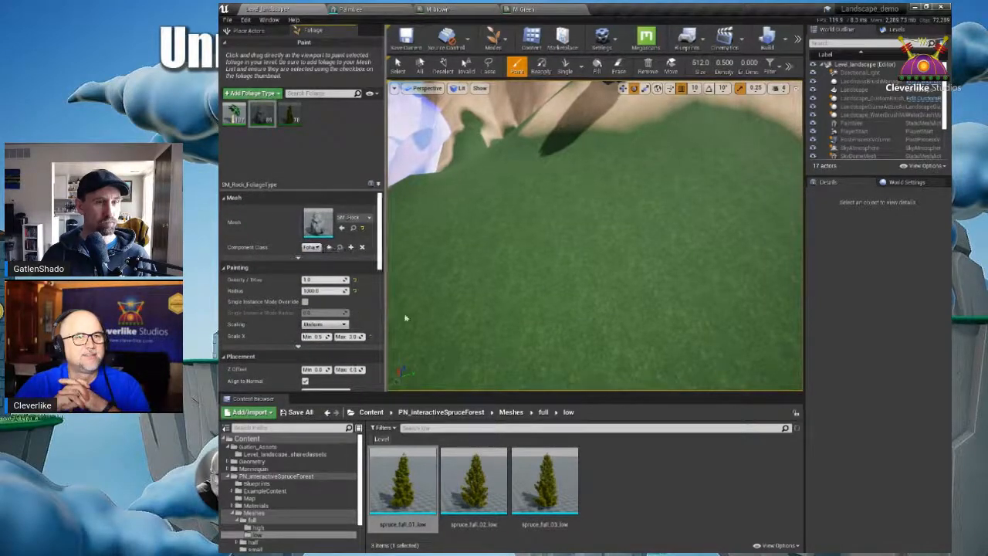
drag(391, 311, 437, 323)
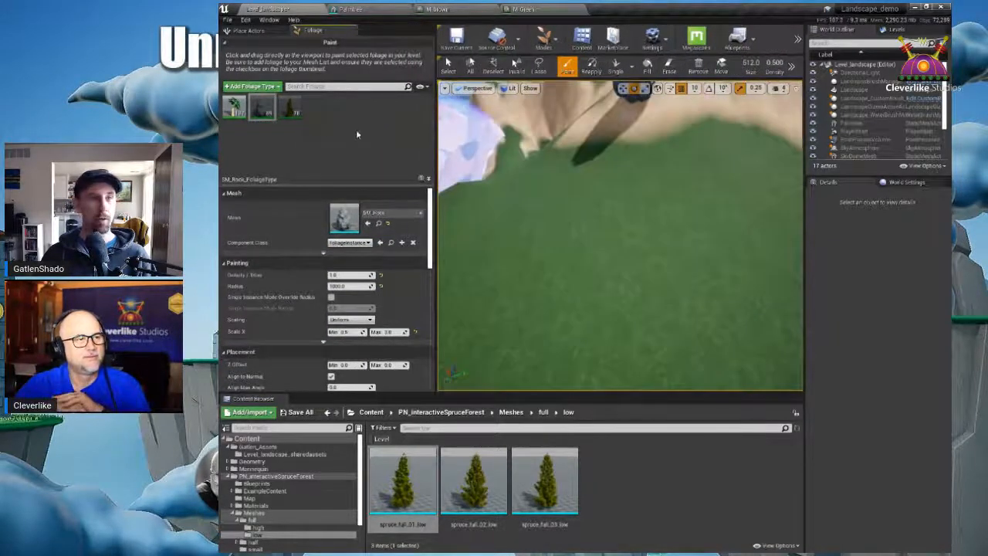
Step: Play-test from above the palms, running between palms and rocks and over the sandy hills to the spruces, and end the session
right_drag(526, 209, 722, 158)
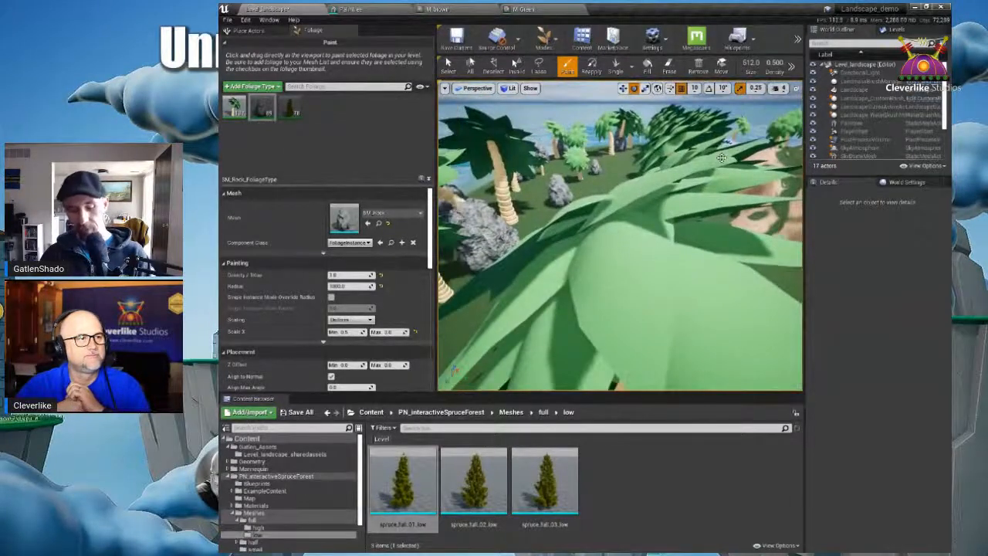
key(alt+p)
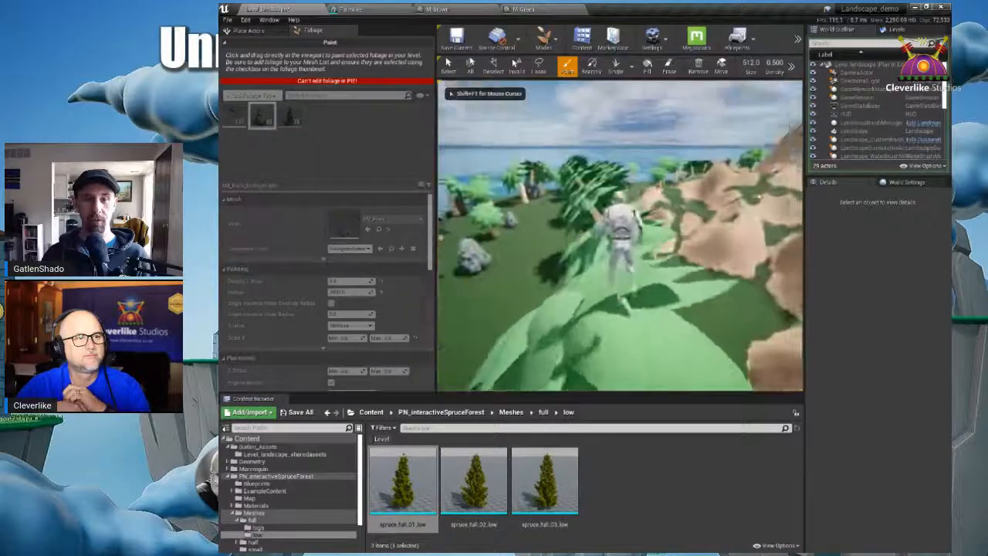
key(w)
key(w)
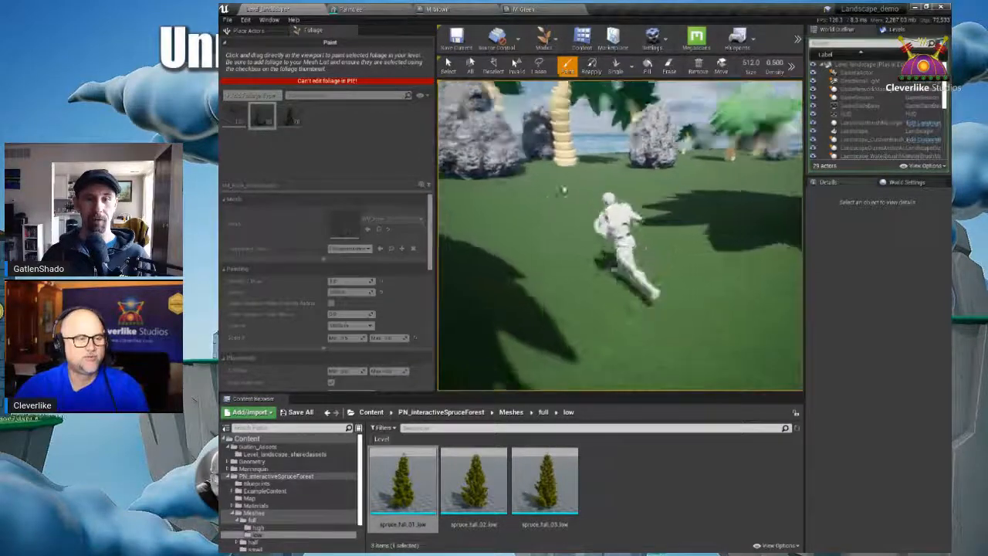
key(w)
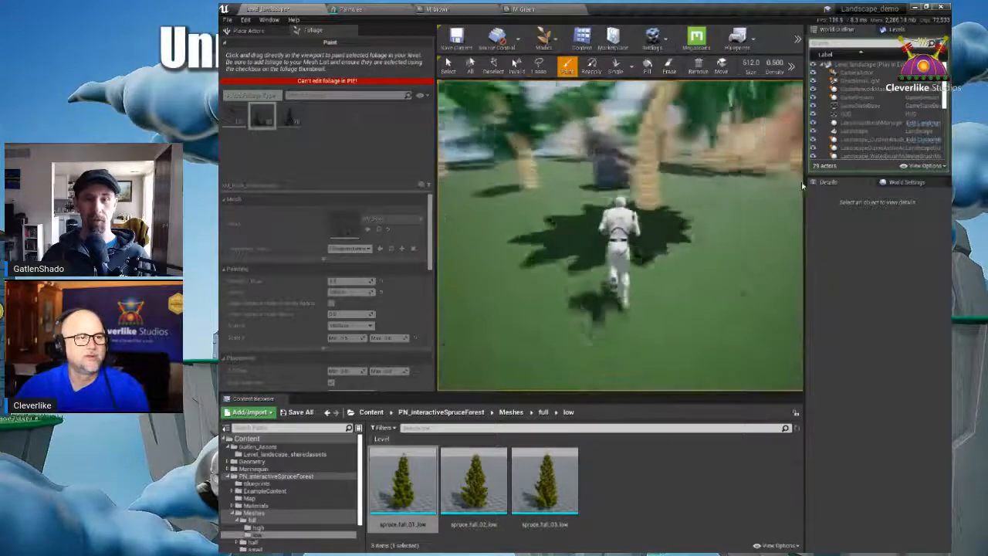
key(w)
key(w)
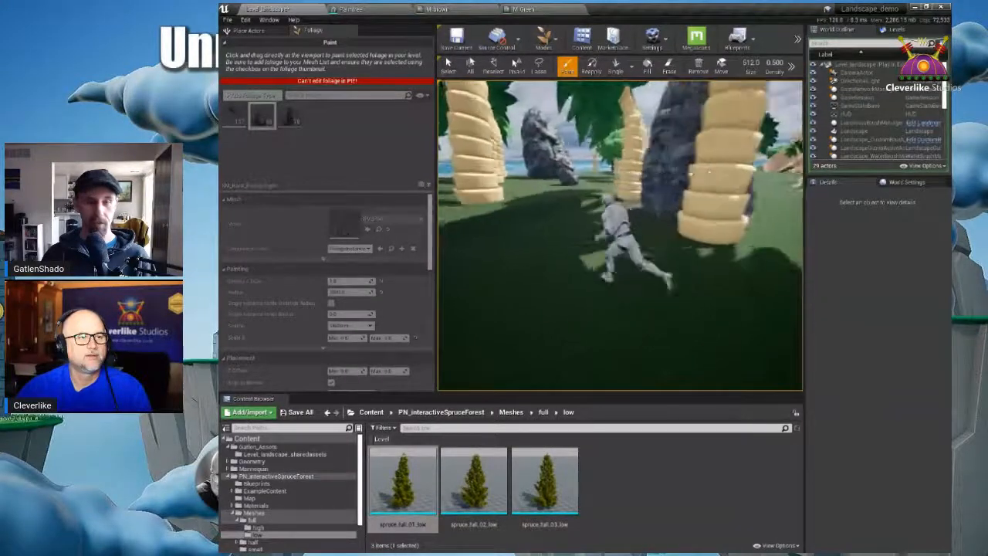
key(w)
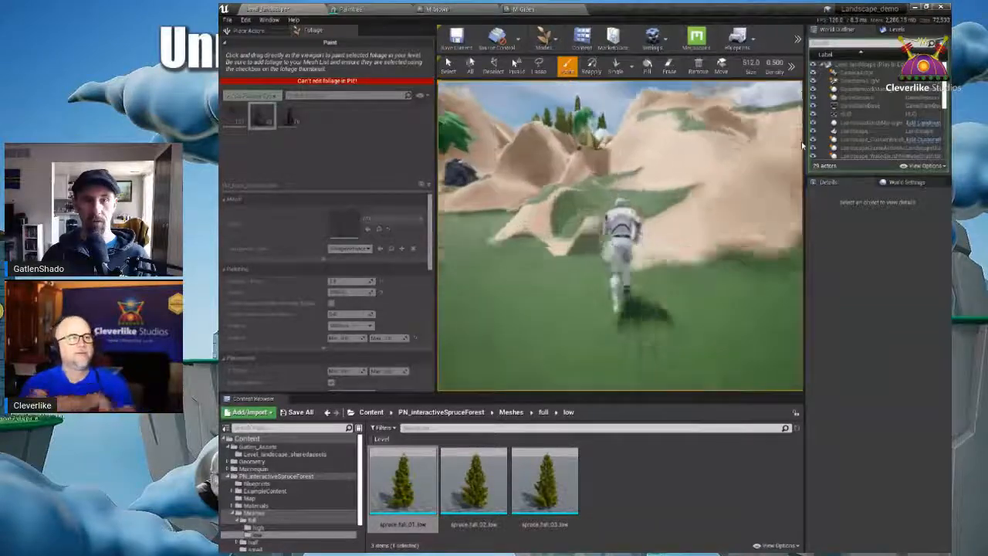
key(w)
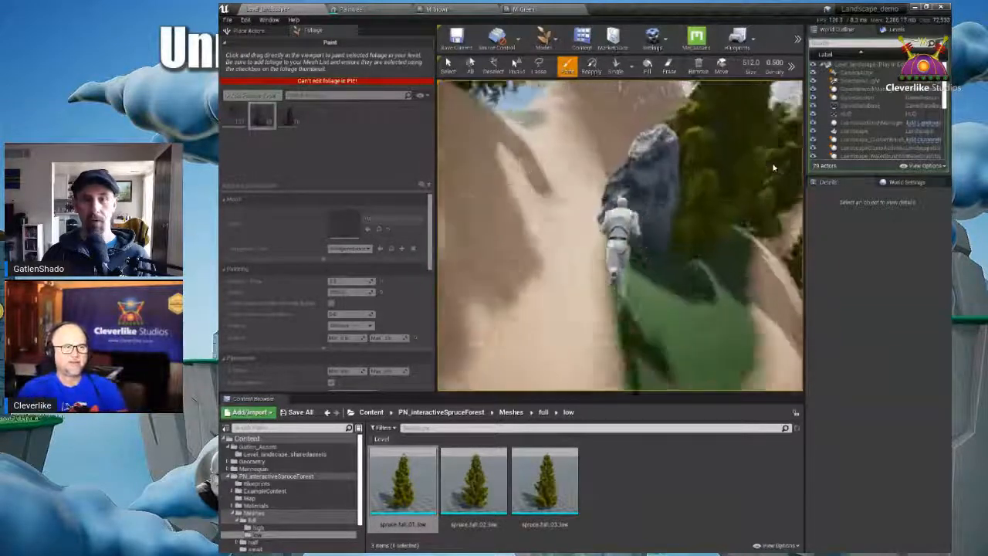
key(w)
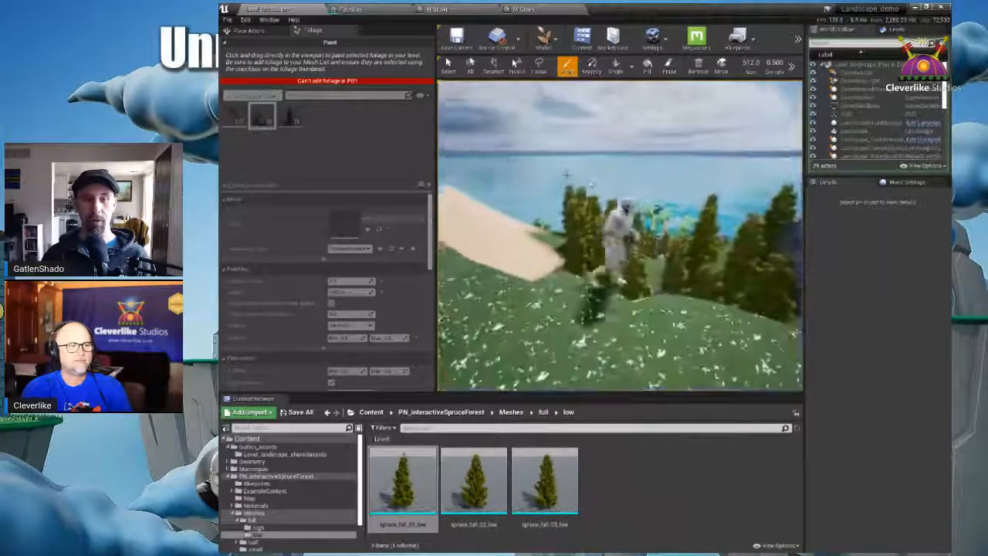
key(Escape)
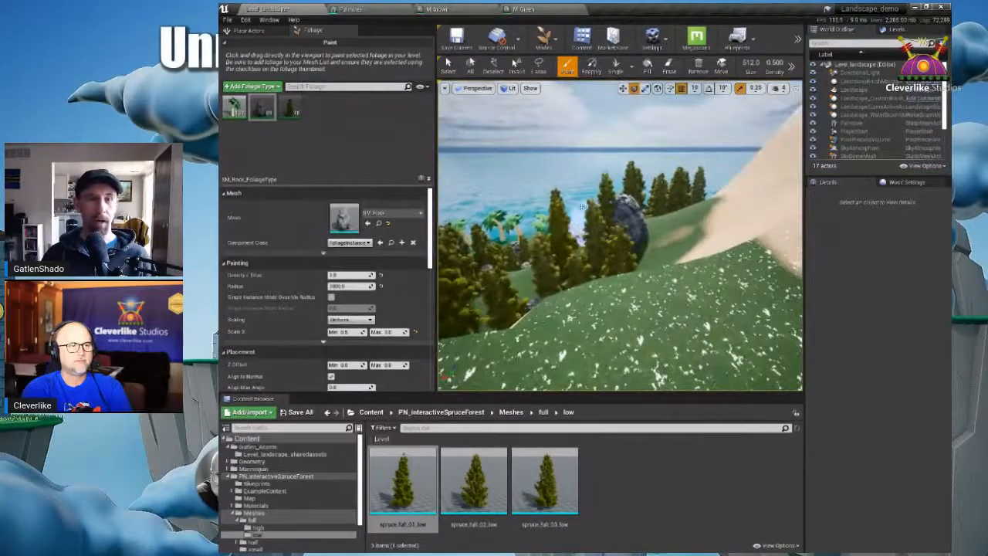
Step: Switch to Select mode, frame the instanced foliage actor, try raising it above the island and undo the move
click(547, 46)
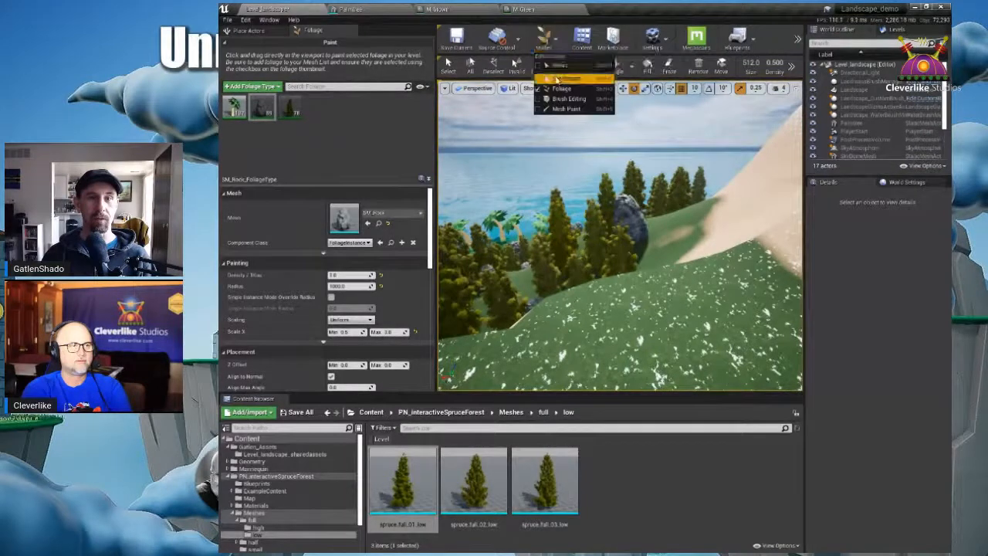
click(563, 68)
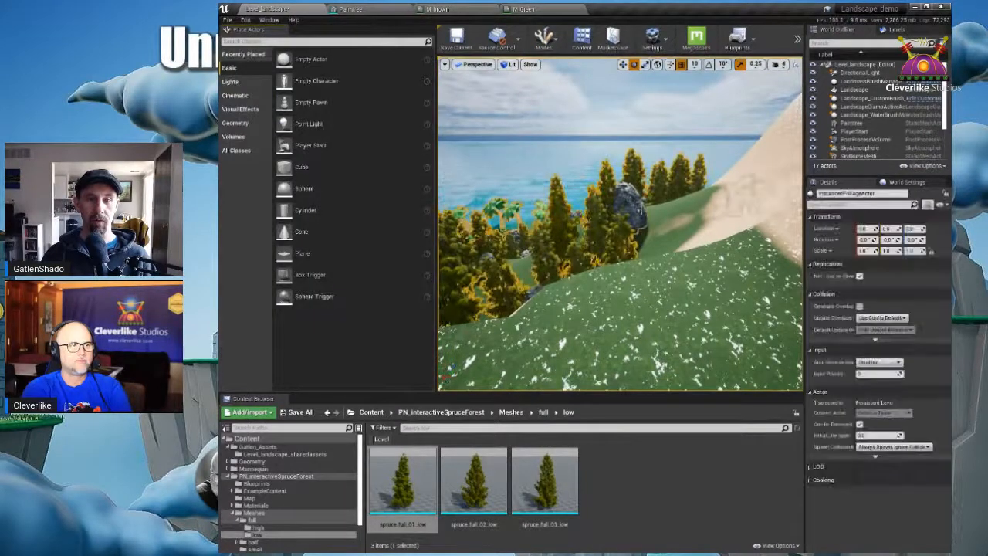
key(f)
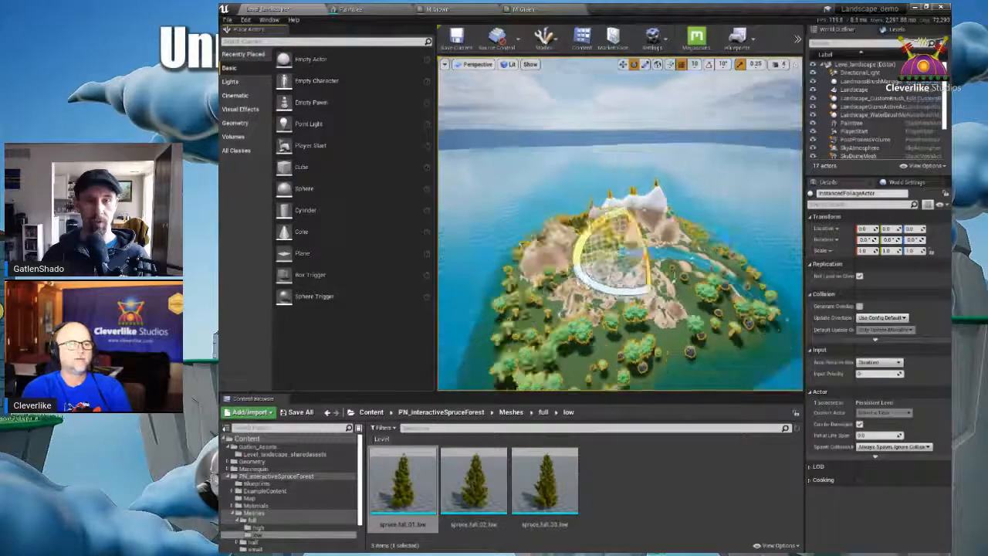
drag(627, 220, 617, 191)
key(ctrl+z)
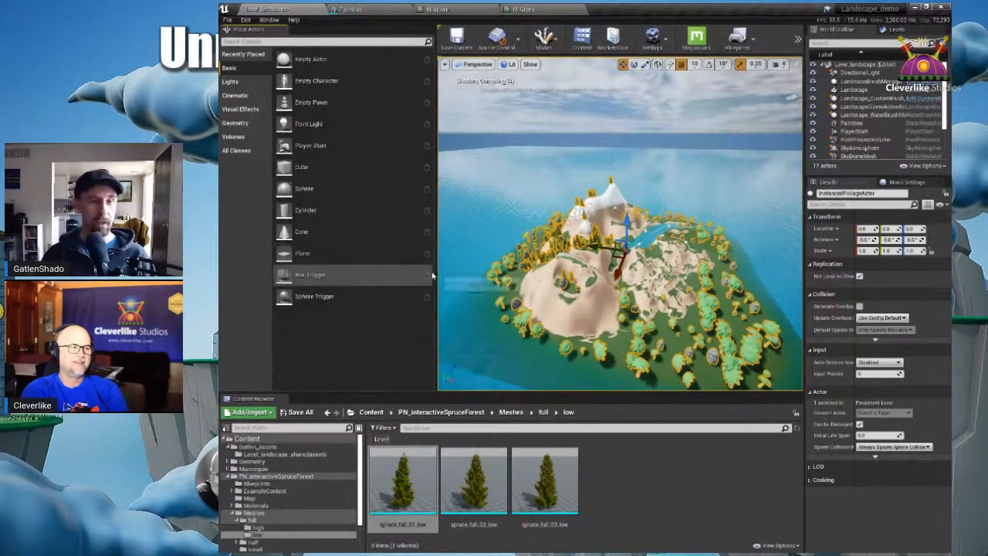
Step: Narrow the Place Actors area, browse to the StarterContent Props folder and open the SM_Rock static mesh
drag(438, 282, 357, 284)
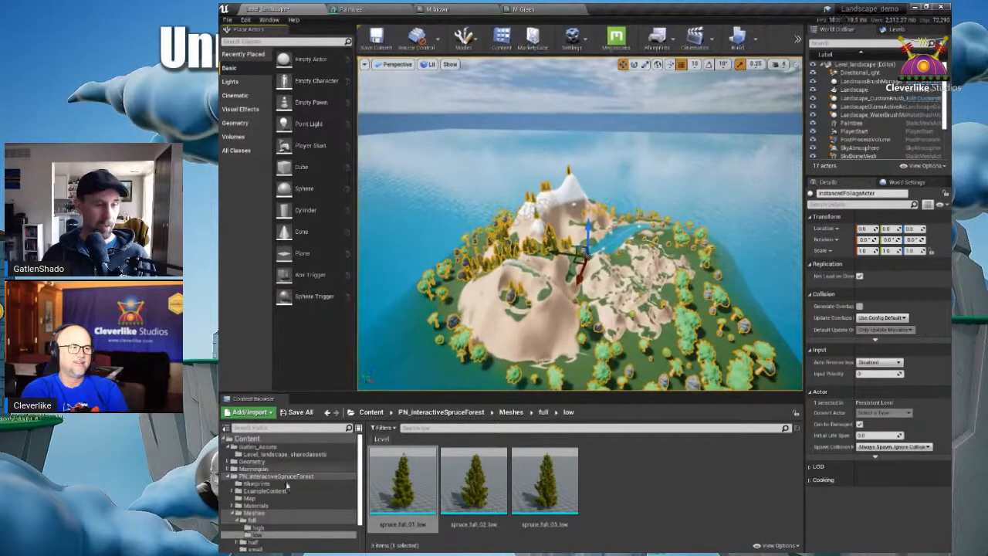
scroll(278, 503, down, 2)
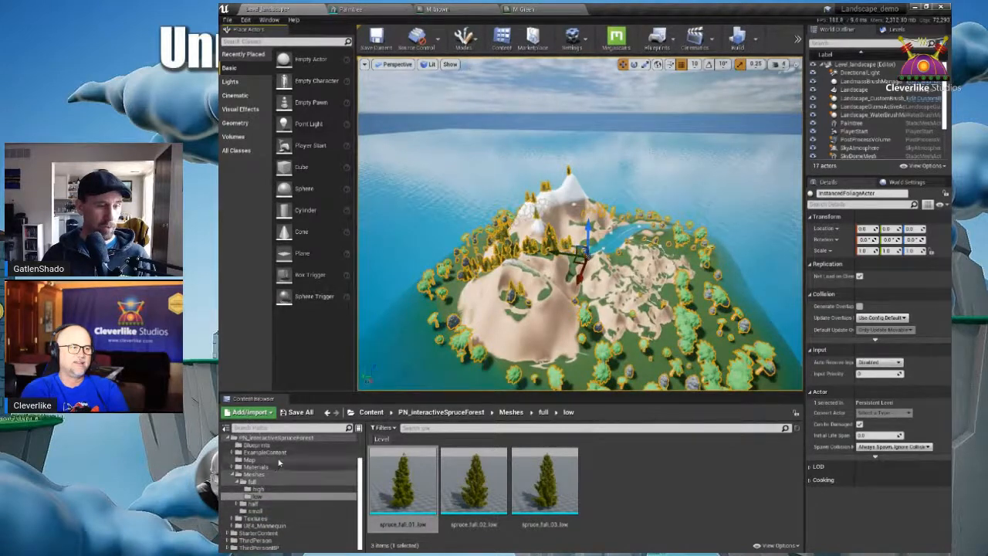
scroll(281, 473, up, 2)
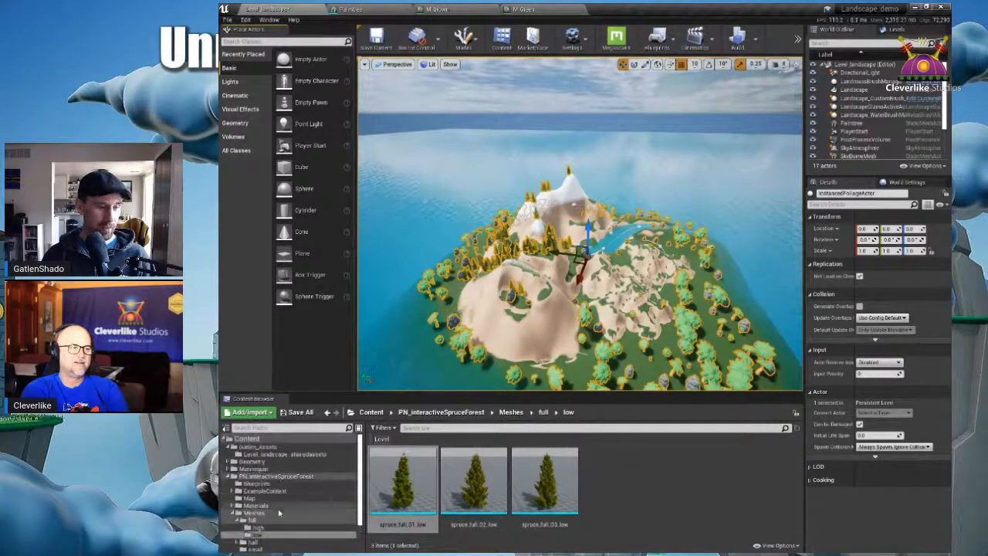
click(227, 478)
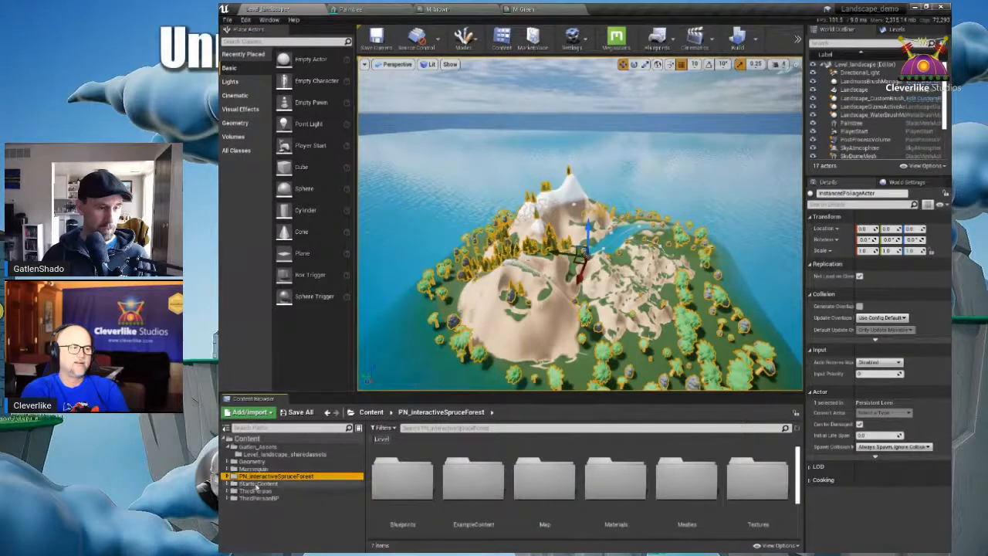
click(275, 485)
scroll(464, 494, down, 1)
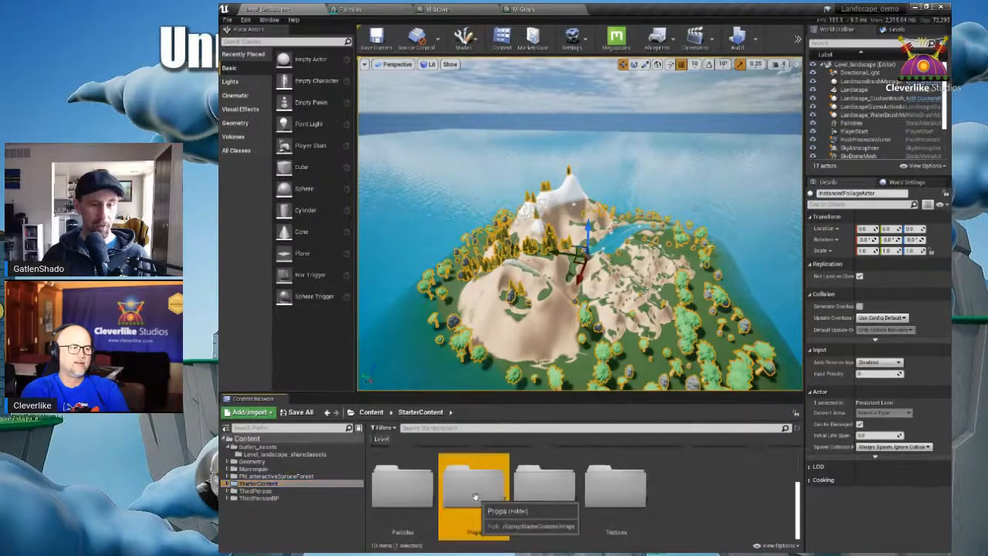
double_click(474, 494)
scroll(484, 506, down, 3)
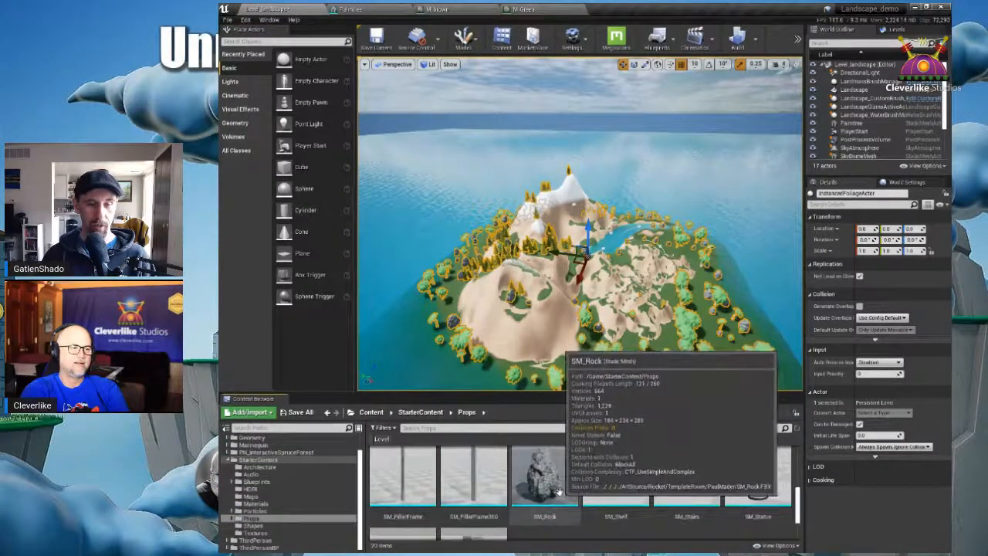
double_click(548, 459)
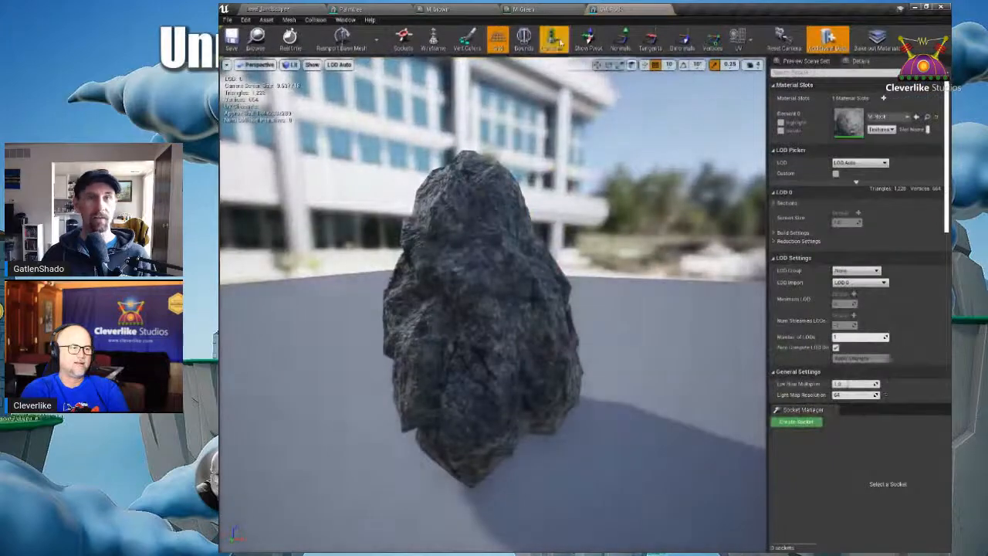
Step: Show the rock mesh as a wireframe with its simple collision displayed, and inspect it
click(440, 42)
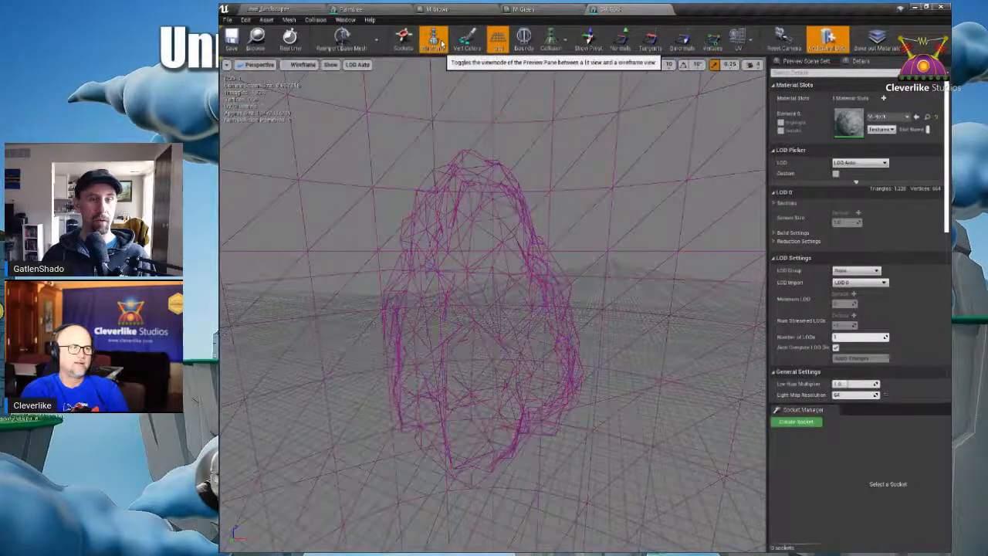
click(550, 40)
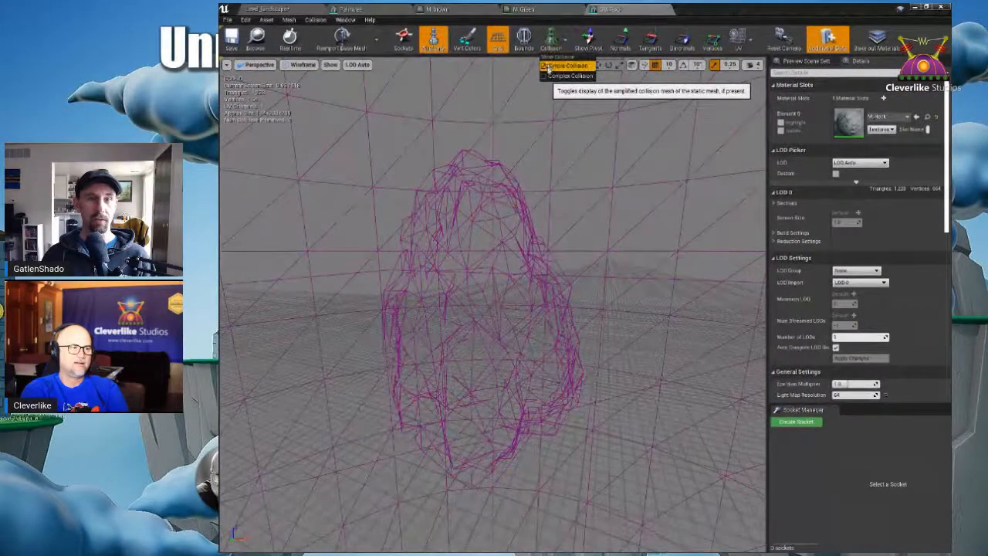
click(548, 66)
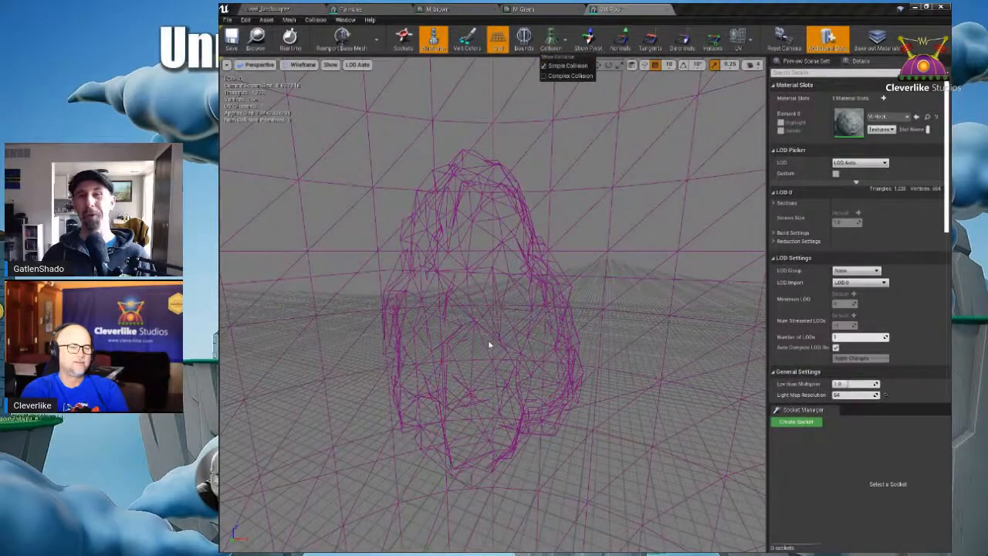
mouse_move(489, 345)
mouse_down()
mouse_move(516, 362)
mouse_move(475, 294)
mouse_move(490, 342)
mouse_up()
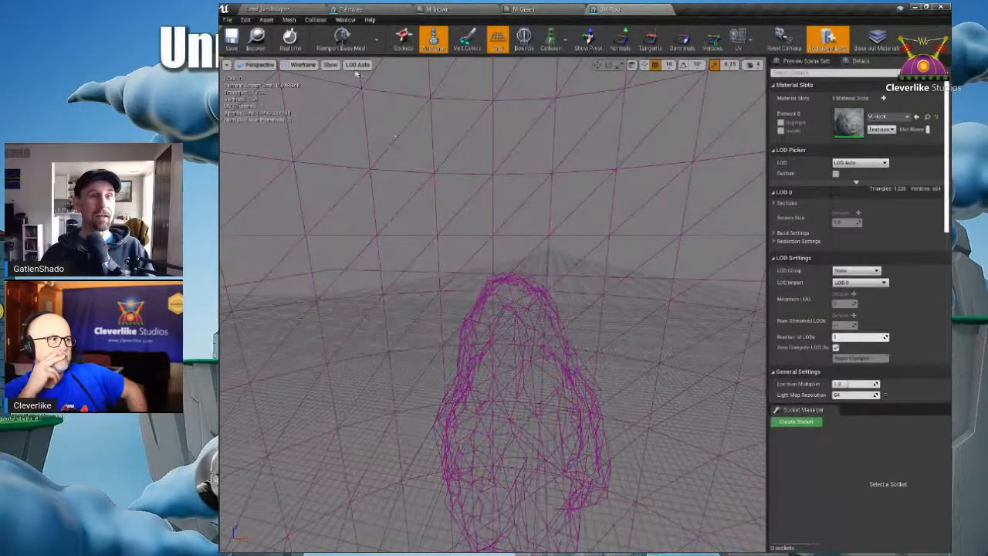
Step: Generate auto convex collision for the rock mesh with a hull count of 2, clearing the collision and reapplying it once
click(316, 20)
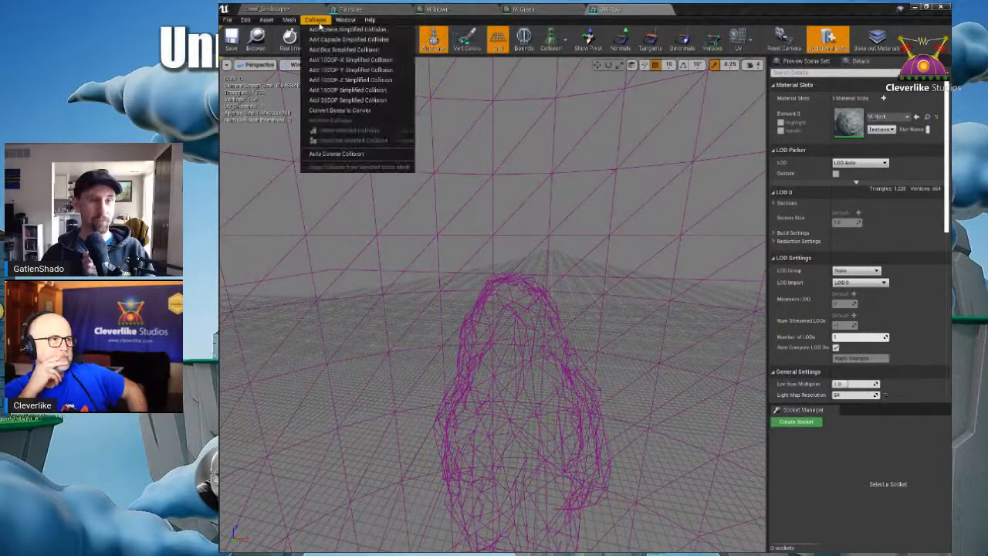
click(357, 155)
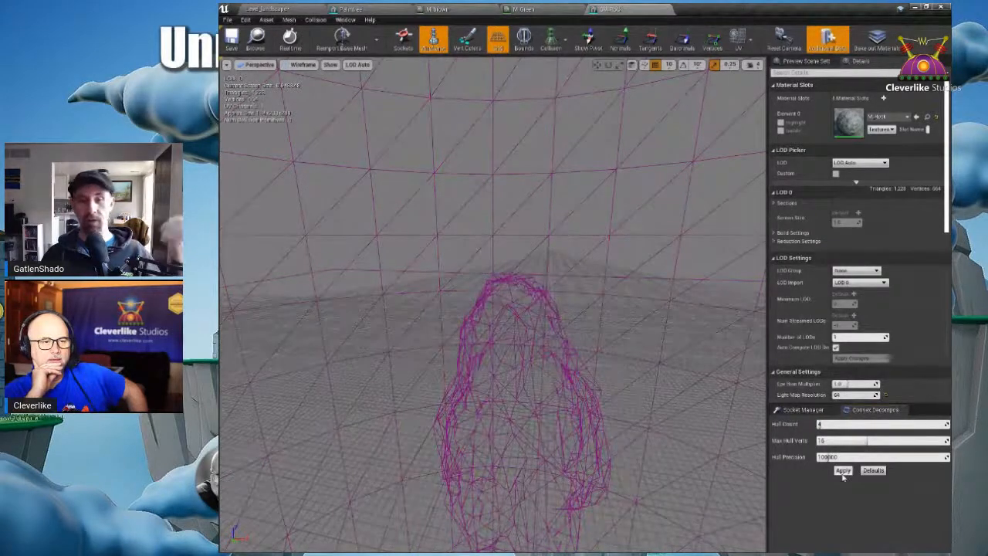
drag(615, 376, 609, 432)
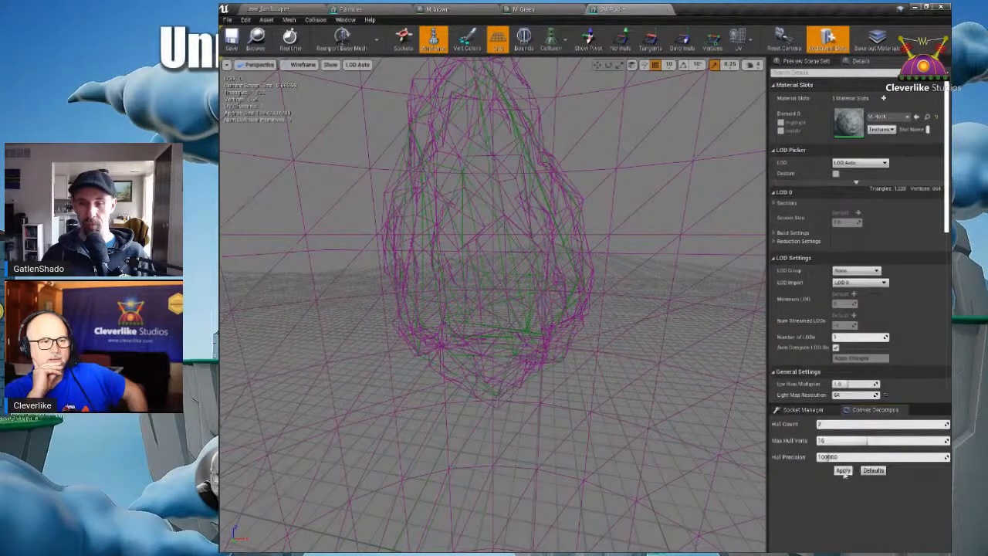
click(315, 19)
click(345, 121)
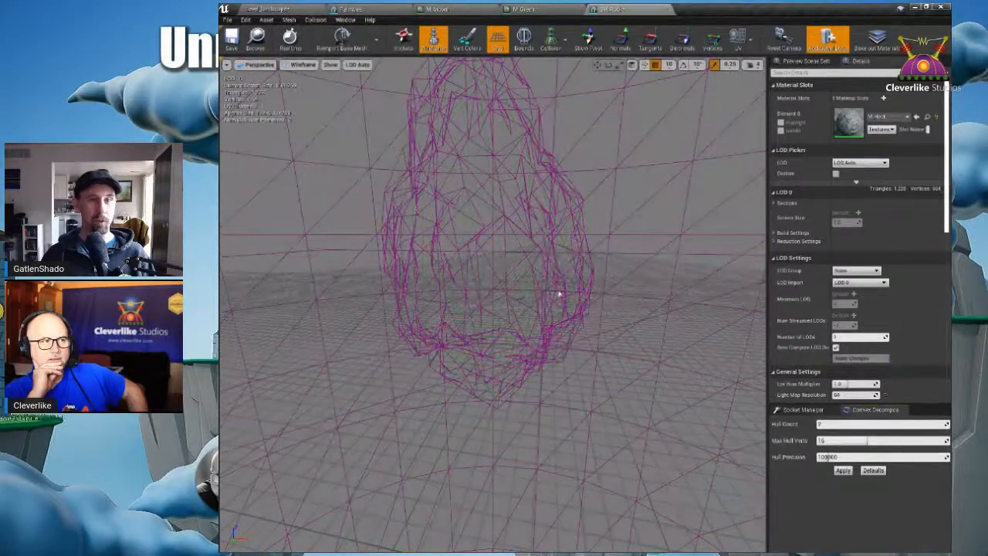
middle_drag(633, 386, 629, 366)
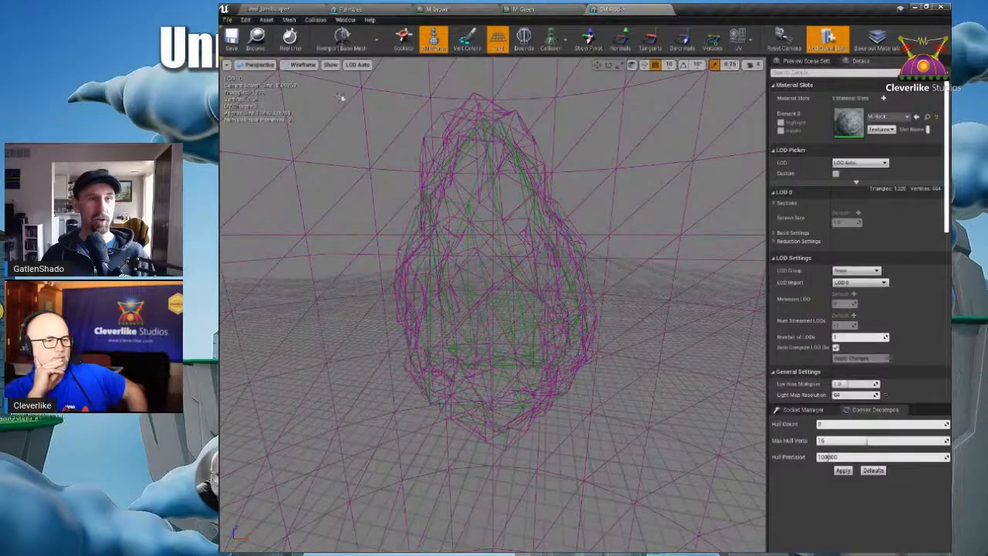
Step: Return to the level and play-test the rock collision, running and jumping on the rocks beside the river, and end the session
click(282, 9)
key(f)
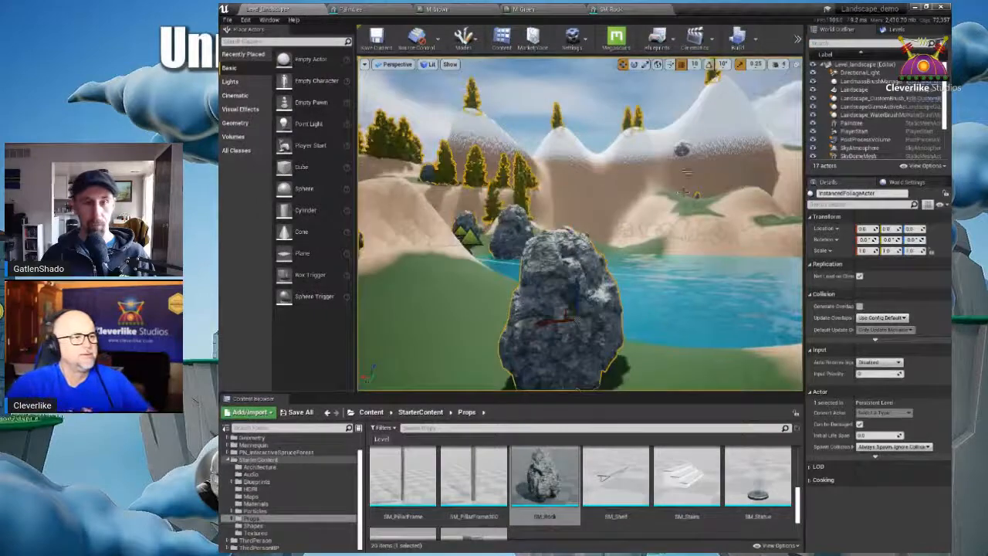
key(alt+p)
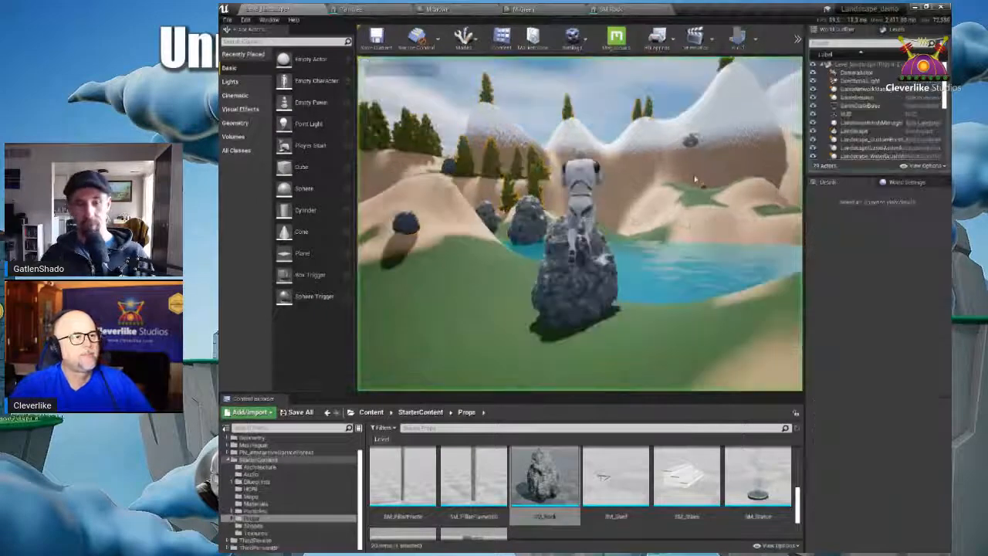
key(w)
key(space)
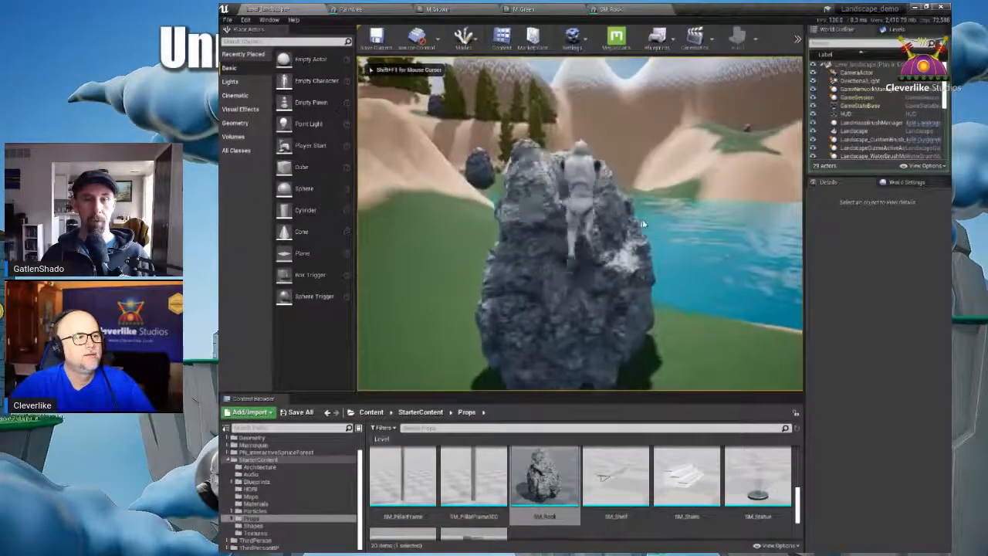
key(w)
key(w)
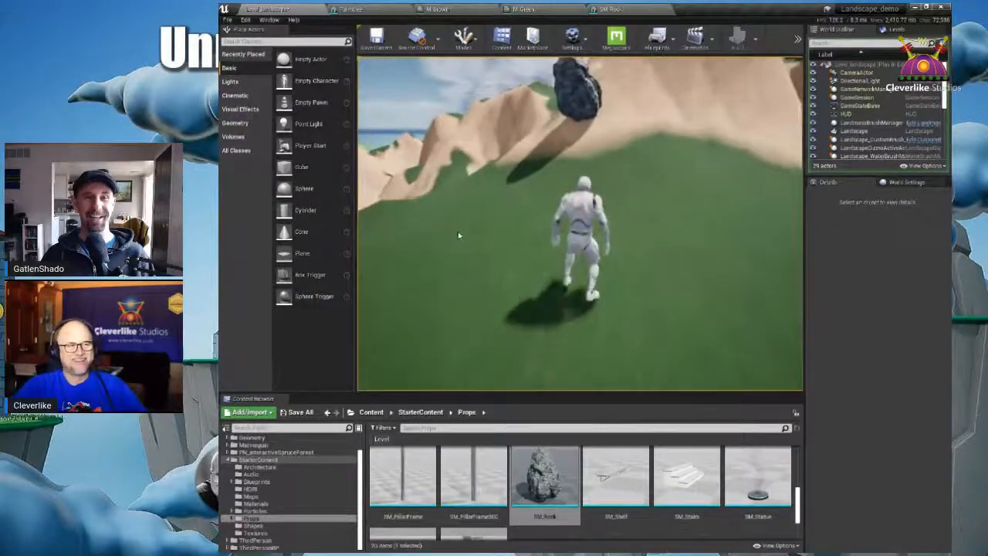
key(w)
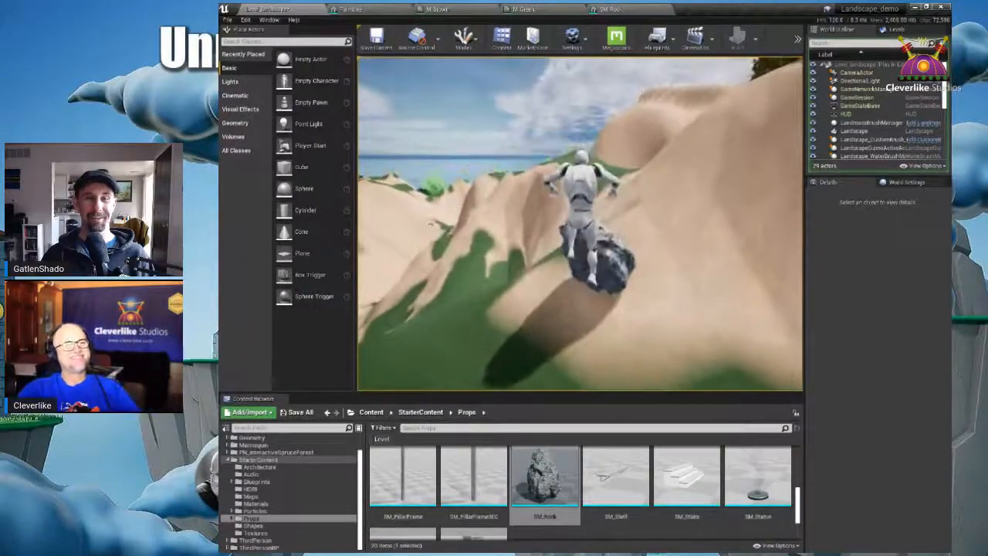
key(w)
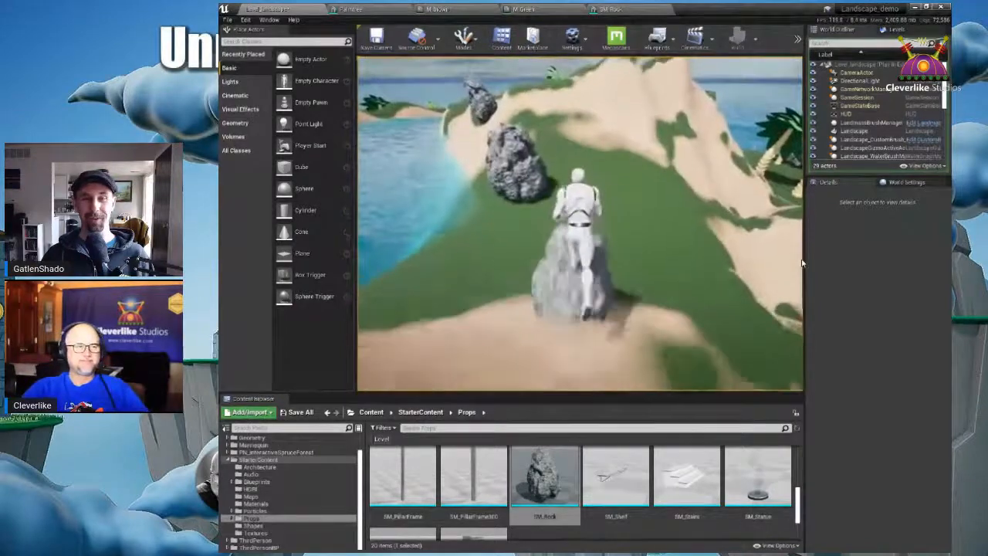
key(w)
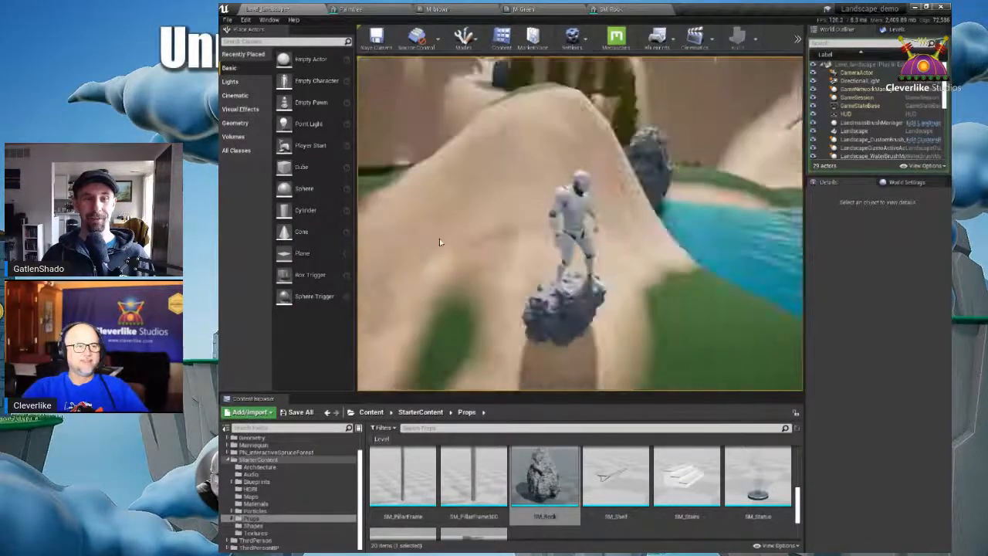
key(w)
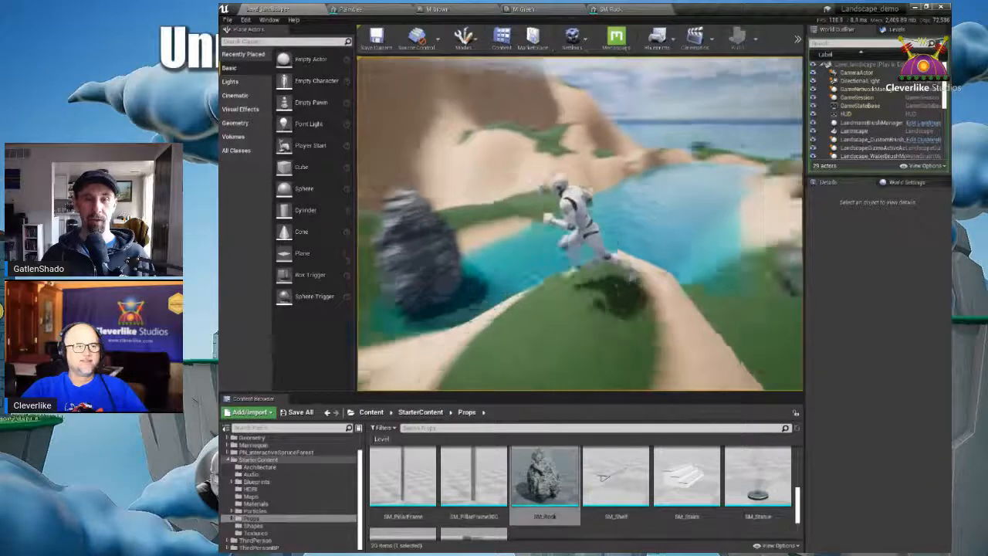
key(Escape)
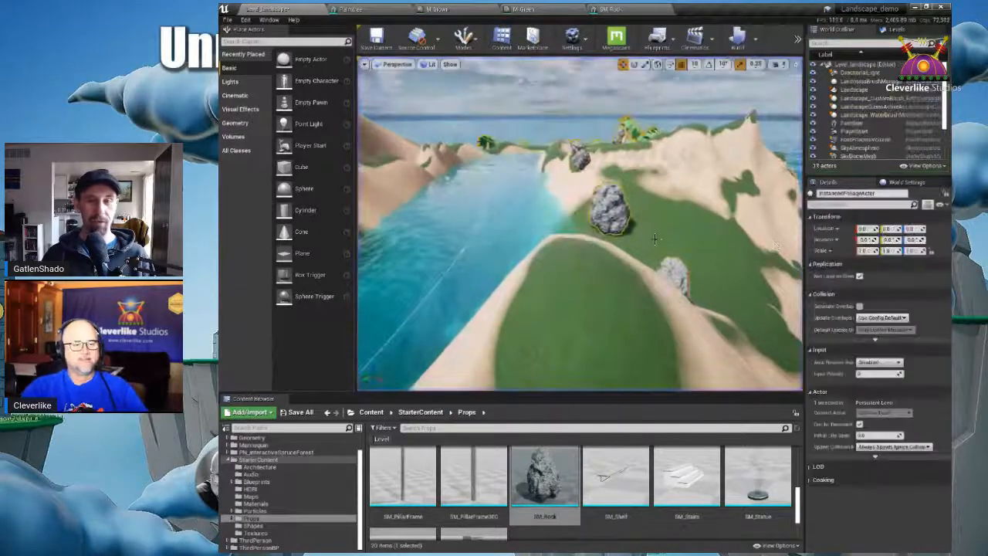
Step: Switch to Landscape mode, select the Sculpt edit layer and activate the Sculpt tool with a brush size of about 783
drag(609, 89, 583, 151)
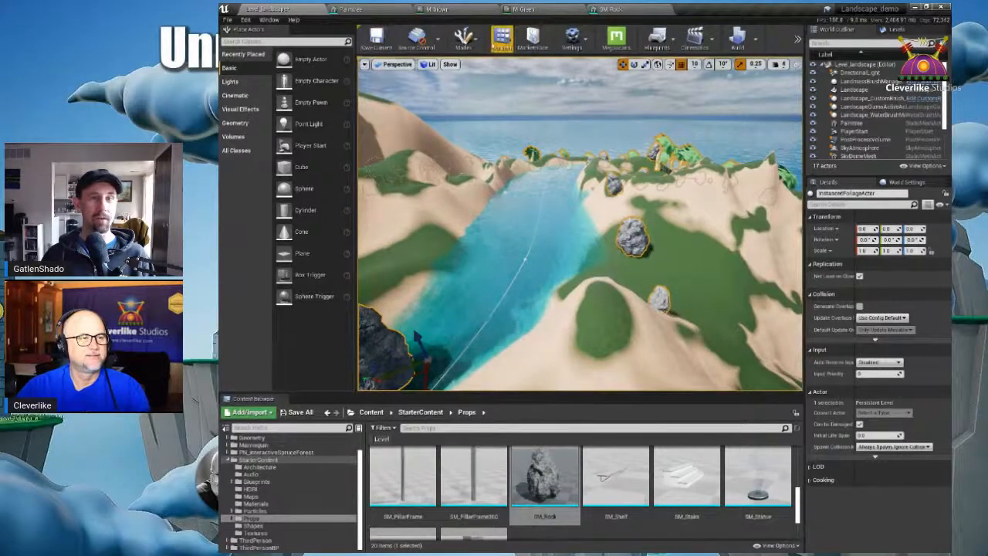
click(465, 79)
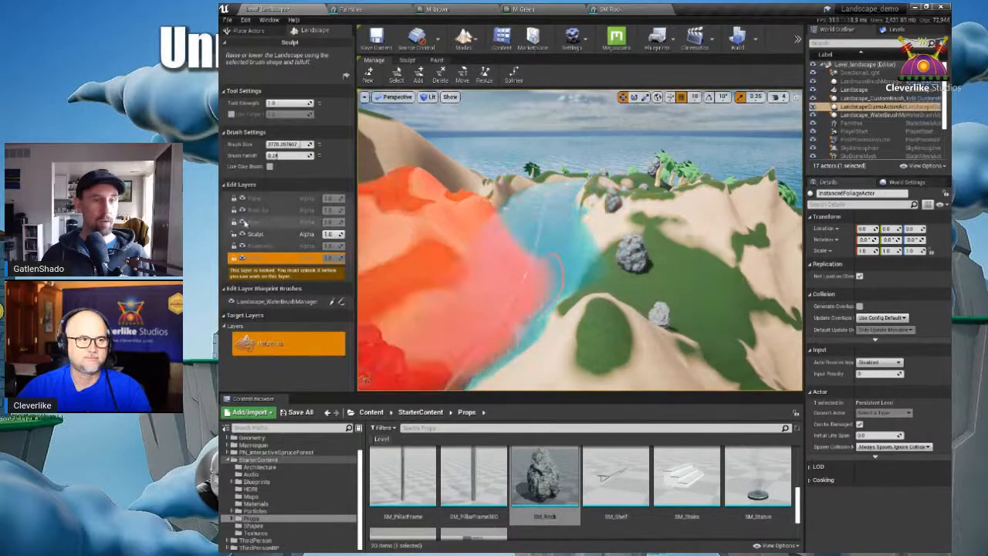
click(261, 233)
mouse_move(375, 232)
mouse_down()
mouse_move(684, 236)
mouse_move(632, 254)
mouse_move(706, 254)
mouse_up()
scroll(705, 253, down, 8)
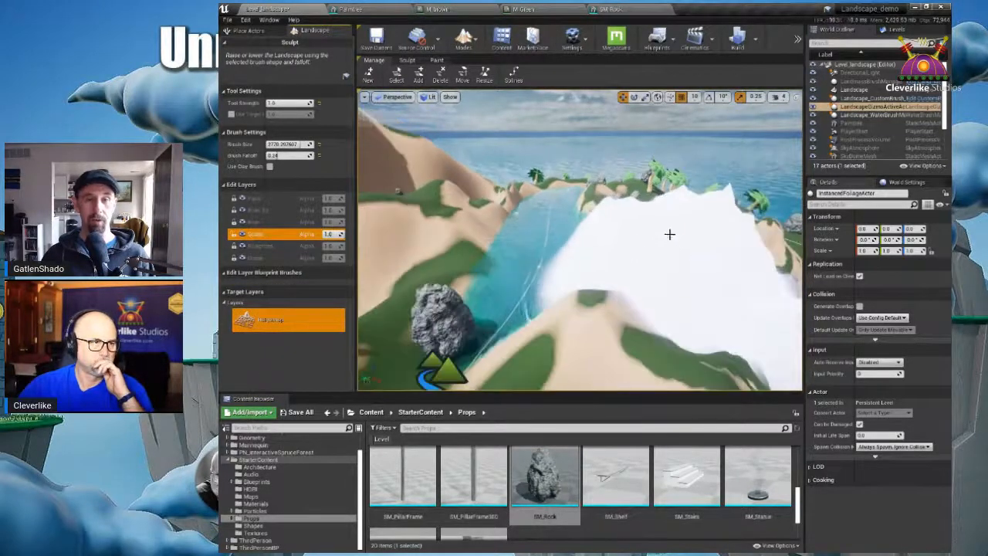
right_drag(619, 246, 602, 298)
key(w)
mouse_move(602, 220)
right_down()
mouse_move(642, 229)
mouse_move(618, 221)
right_up()
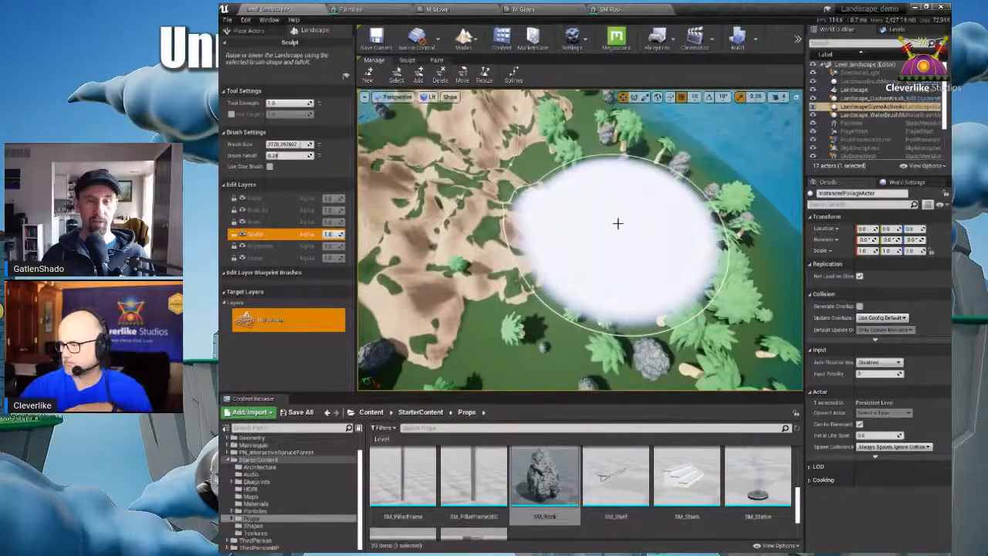
click(407, 61)
drag(754, 72, 732, 83)
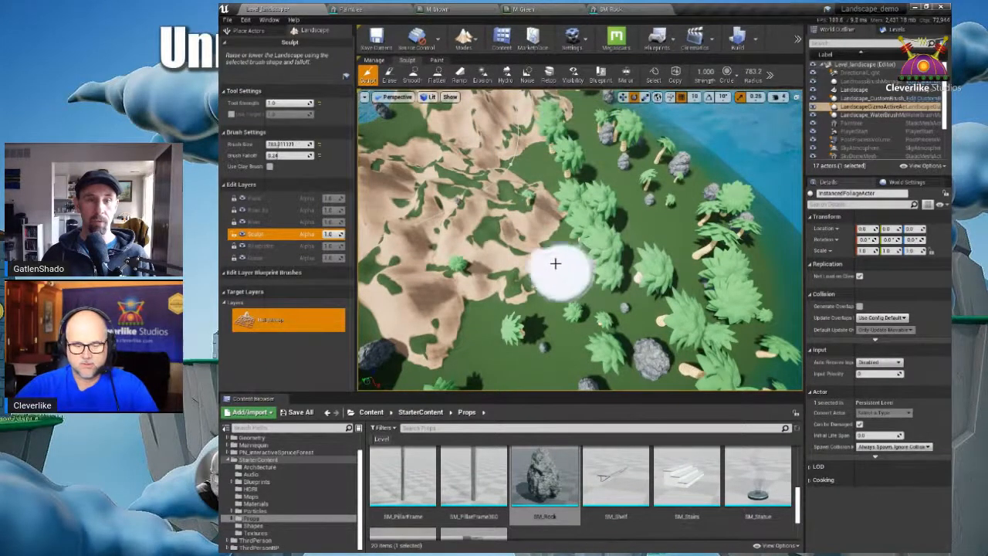
Step: Sculpt the ground upward beneath the palms beside the sandy hills, checking that the foliage follows the terrain
mouse_move(648, 213)
mouse_down()
mouse_move(666, 242)
mouse_move(606, 255)
mouse_up()
drag(588, 215, 599, 213)
mouse_move(599, 213)
right_down()
mouse_move(517, 166)
mouse_move(561, 254)
mouse_move(541, 271)
mouse_move(561, 282)
right_up()
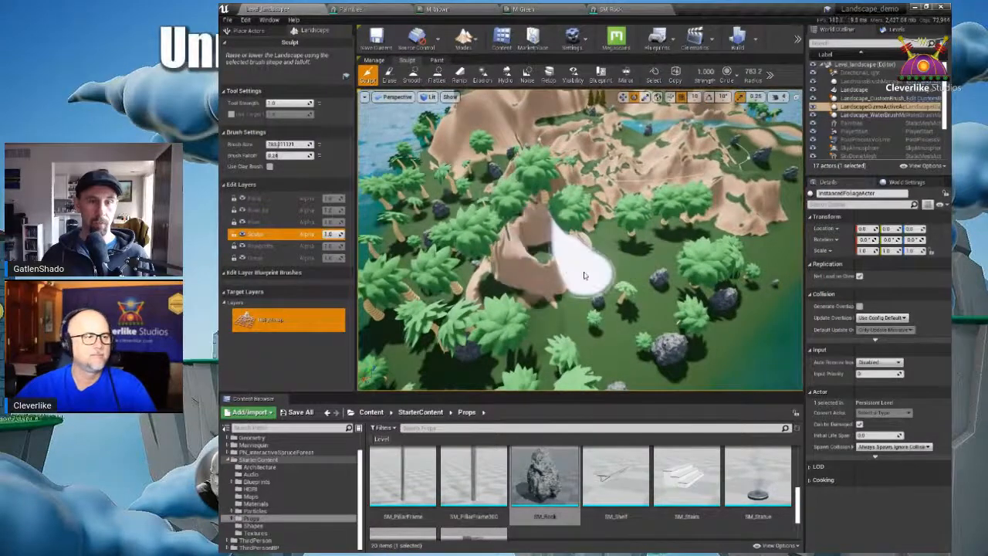
mouse_move(602, 285)
right_down()
mouse_move(599, 228)
mouse_move(592, 238)
right_up()
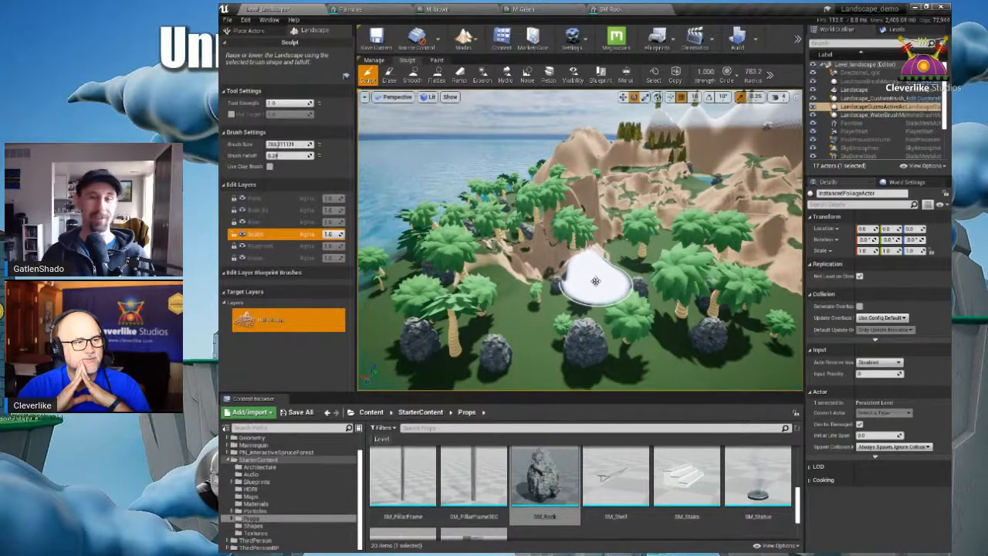
Step: Undo the last landscape edit and look over the palms along the shore
mouse_move(578, 220)
right_down()
mouse_move(613, 265)
mouse_move(615, 251)
mouse_move(383, 282)
right_up()
key(w)
key(w)
key(ctrl+z)
mouse_move(616, 264)
right_down()
mouse_move(646, 247)
mouse_move(596, 242)
right_up()
key(w)
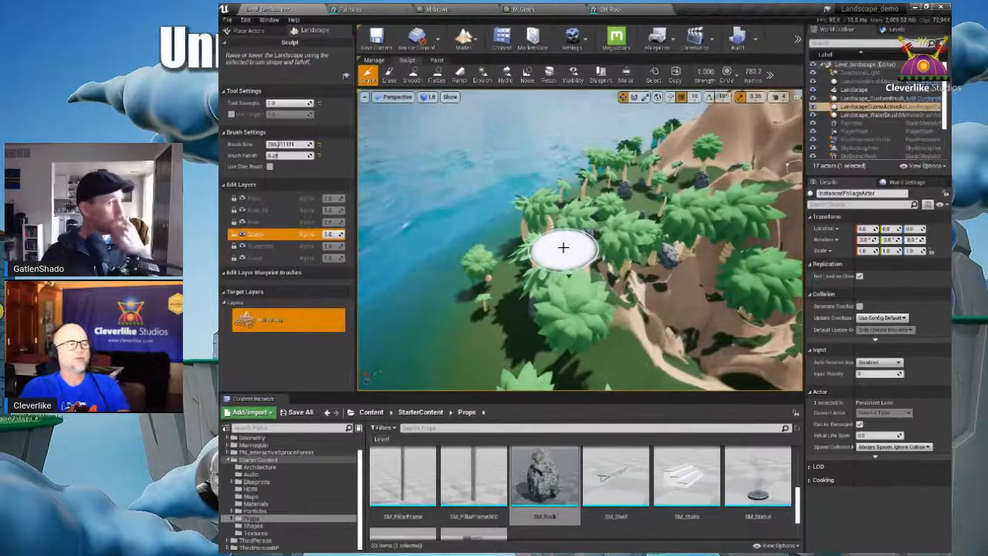
Step: Switch to Foliage mode, select the palm tree foliage type and enlarge the area showing its settings
click(464, 39)
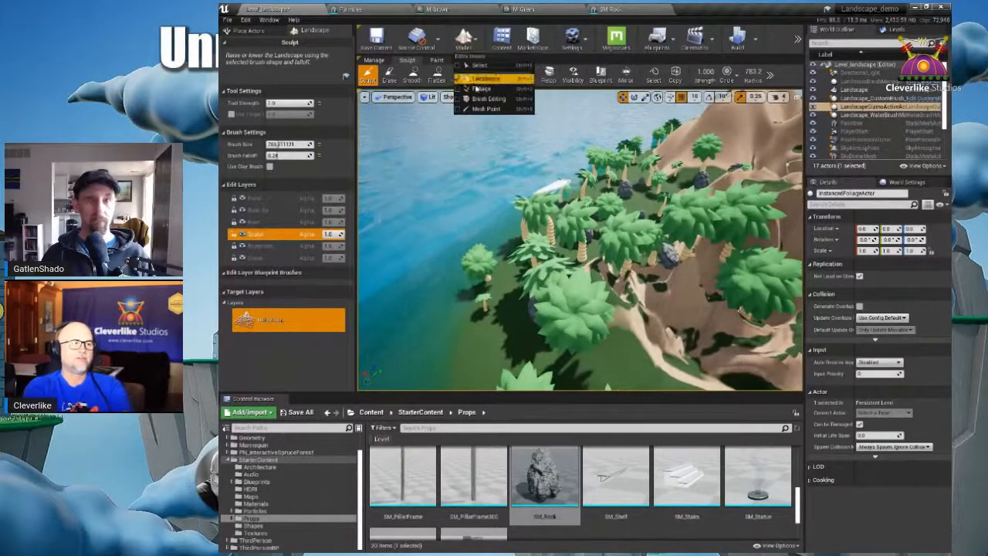
click(459, 88)
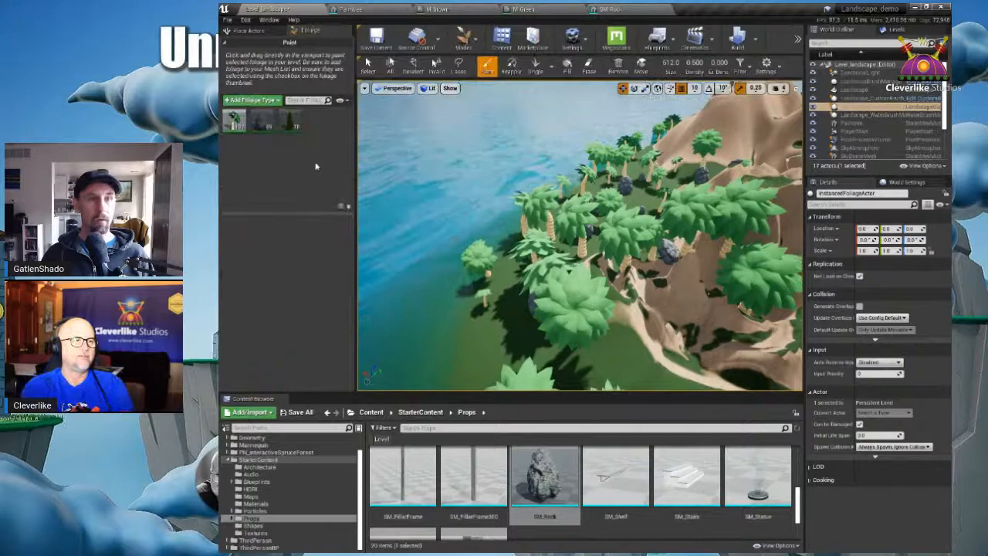
click(235, 121)
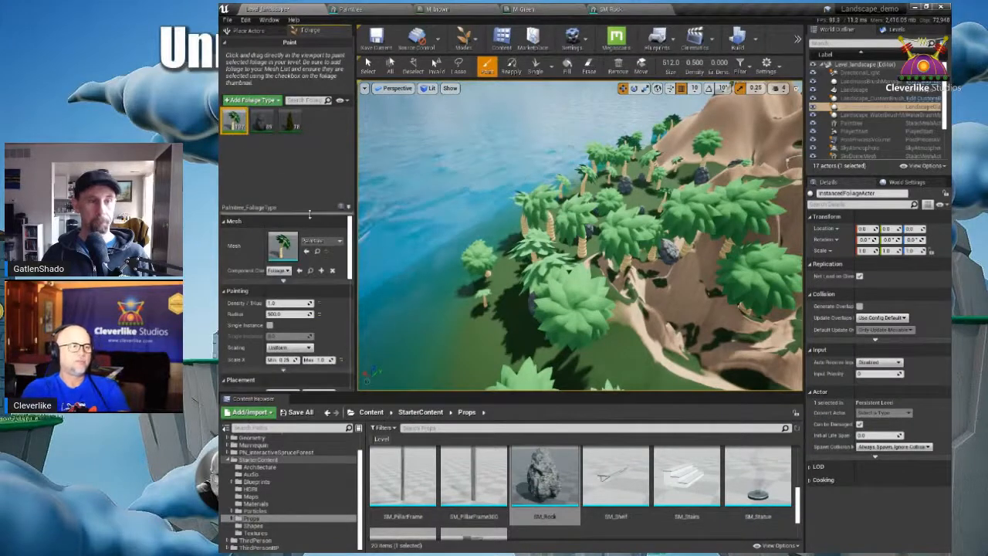
drag(310, 214, 310, 186)
drag(356, 231, 418, 231)
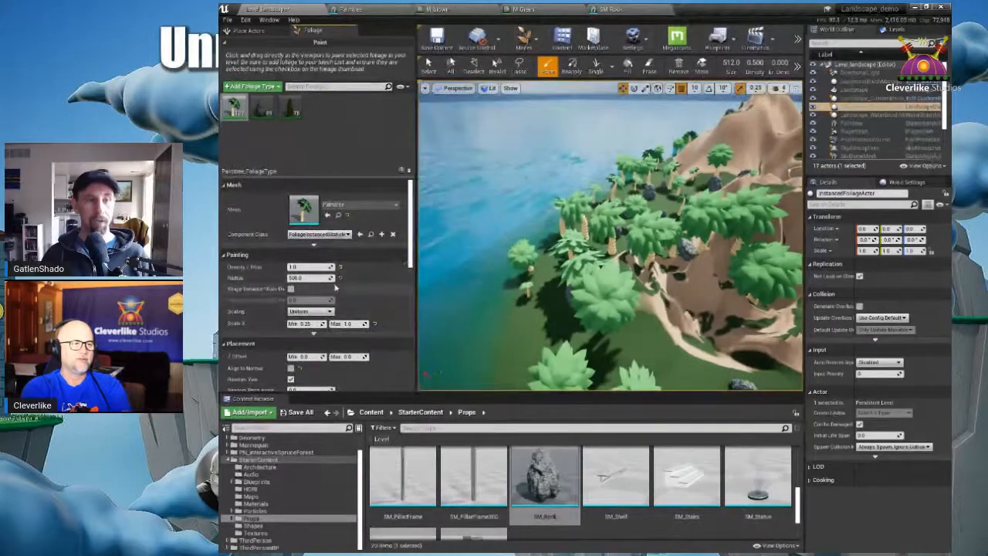
Step: Review the palm foliage type's painting, placement and instance settings, widening the name column to read the full labels
mouse_move(551, 320)
right_down()
mouse_move(625, 318)
mouse_move(585, 292)
right_up()
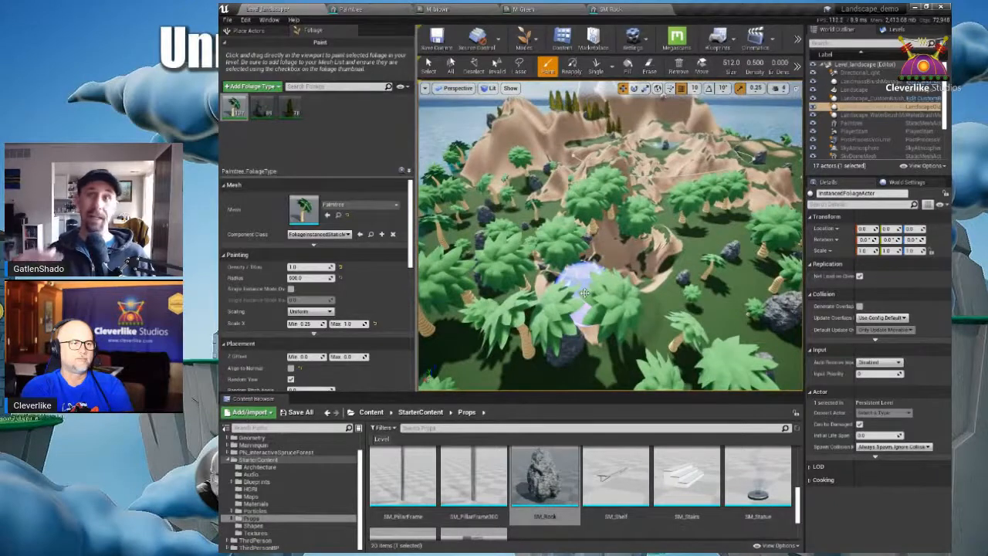
scroll(348, 321, down, 6)
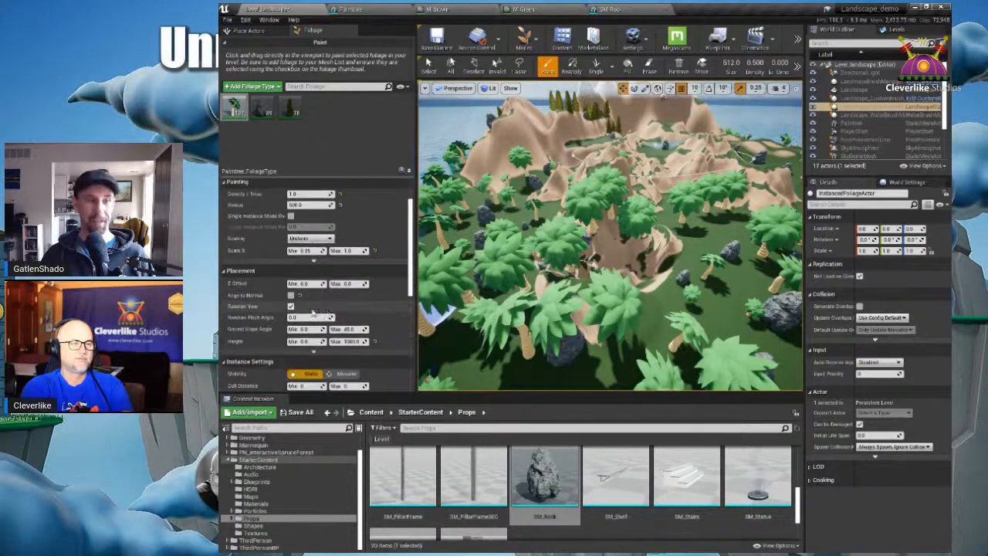
scroll(348, 323, down, 1)
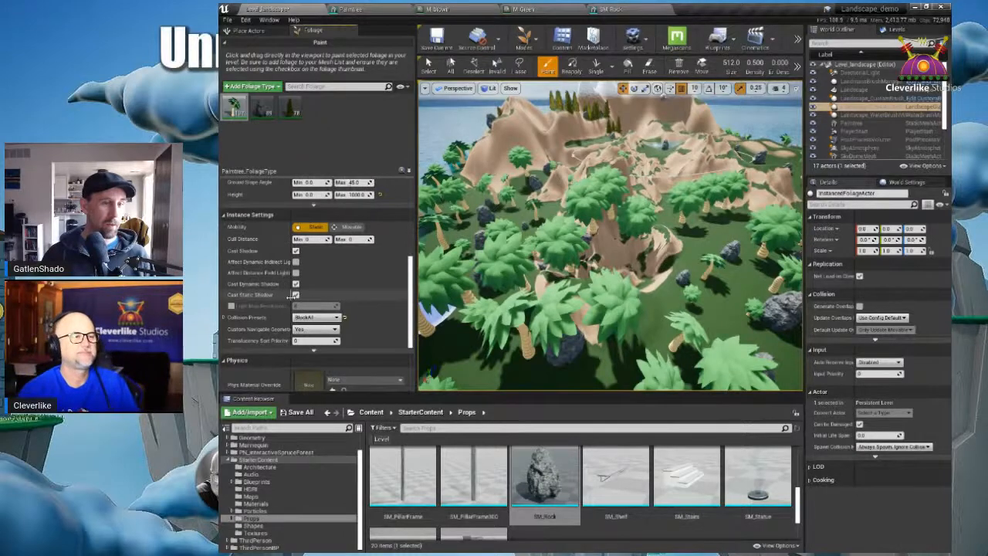
drag(286, 300, 311, 301)
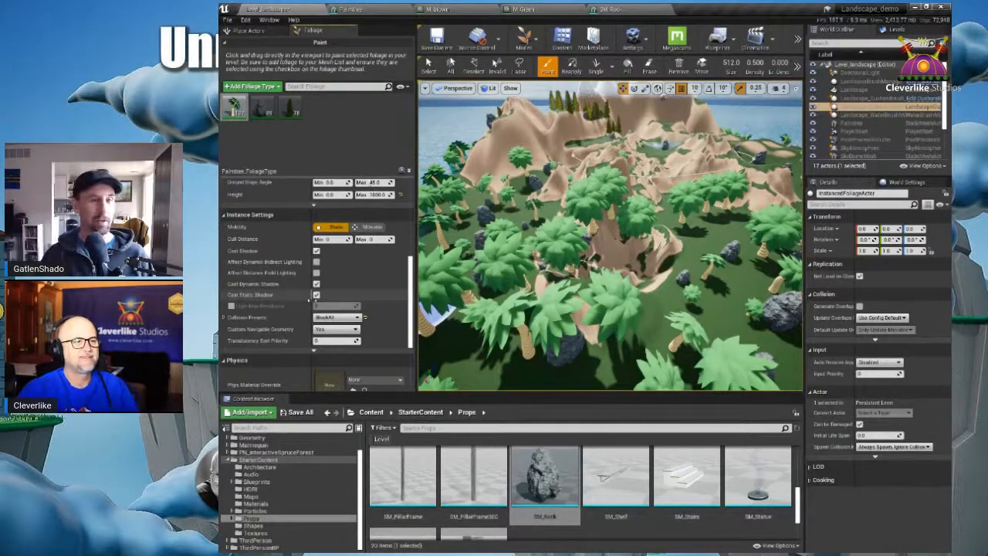
Step: Show the viewport full screen and look over the whole island with its painted foliage from above the sea
right_drag(658, 275, 647, 280)
key(F11)
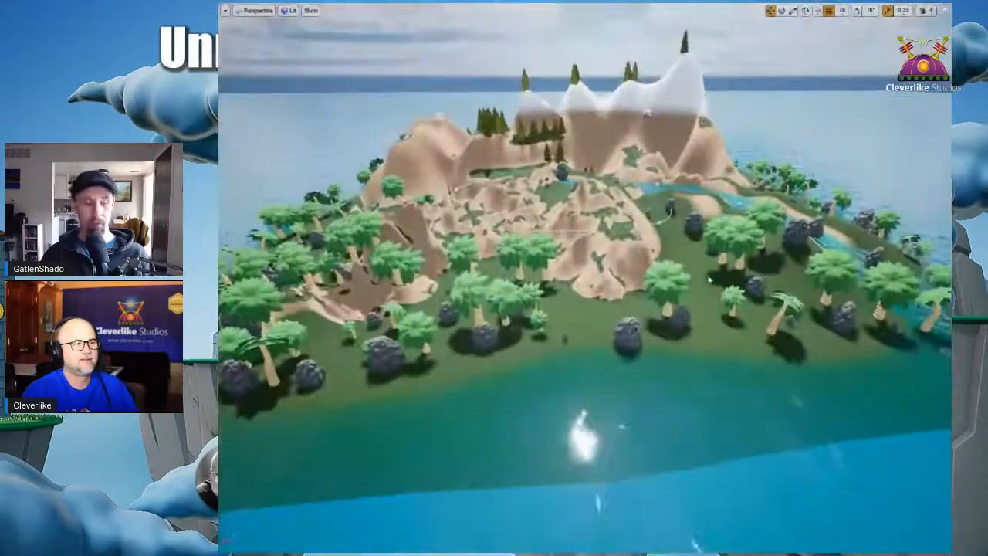
right_drag(697, 260, 722, 342)
scroll(722, 342, down, 5)
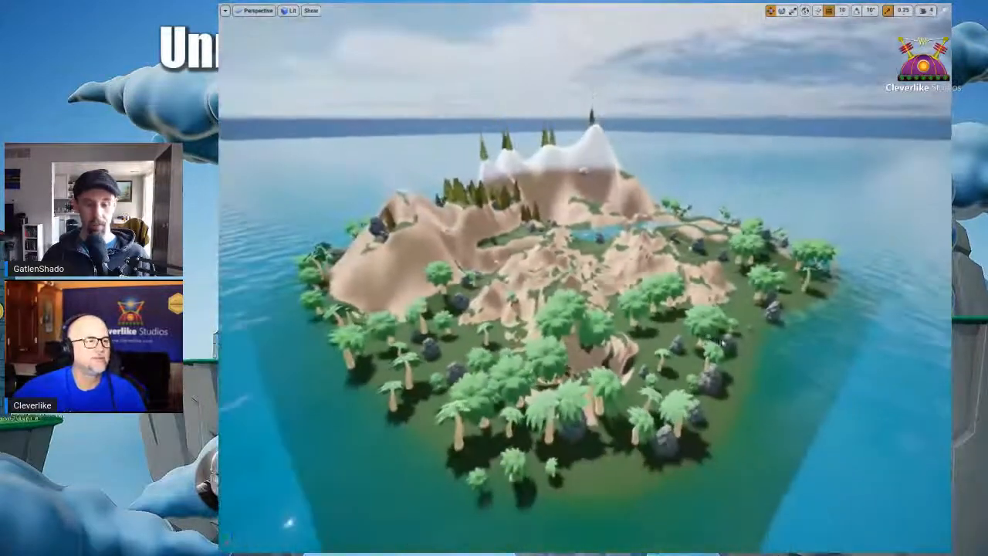
mouse_move(657, 293)
right_down()
mouse_move(638, 287)
mouse_move(641, 297)
right_up()
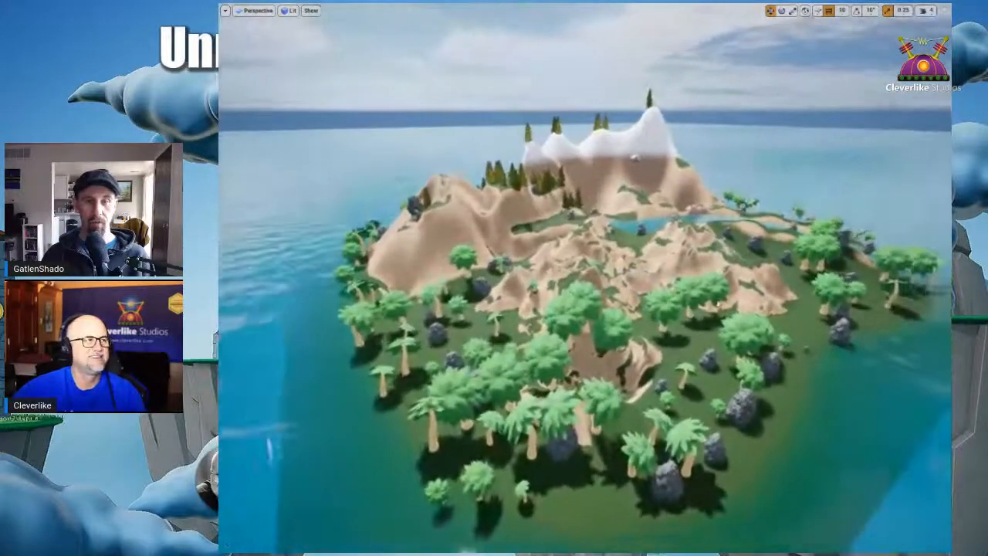